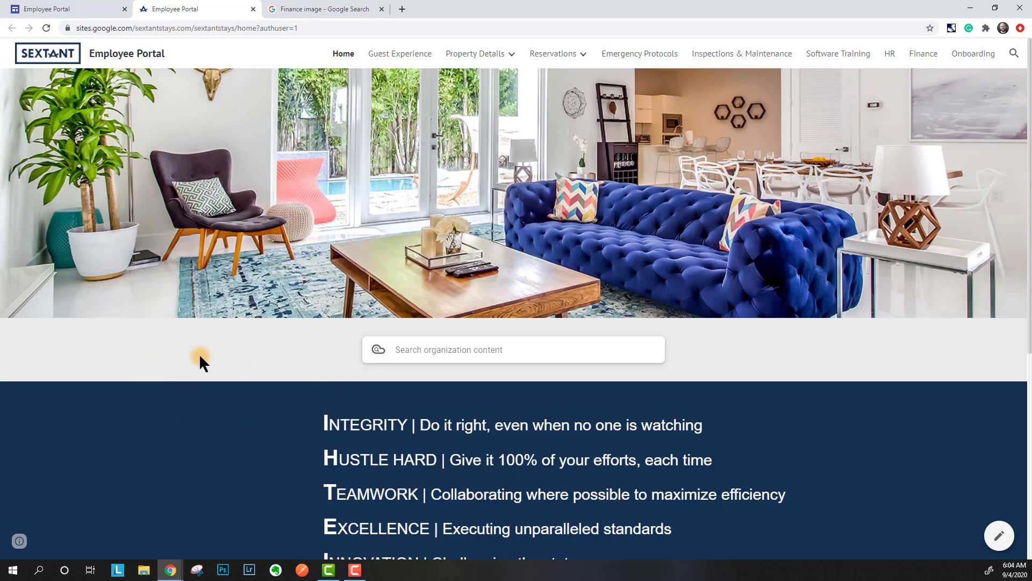
# - Search organization content for 'photos', browse the matching Drive photo folders, then clear the search
pyautogui.click(437, 345)
pyautogui.write('photos')
pyautogui.press('Return')
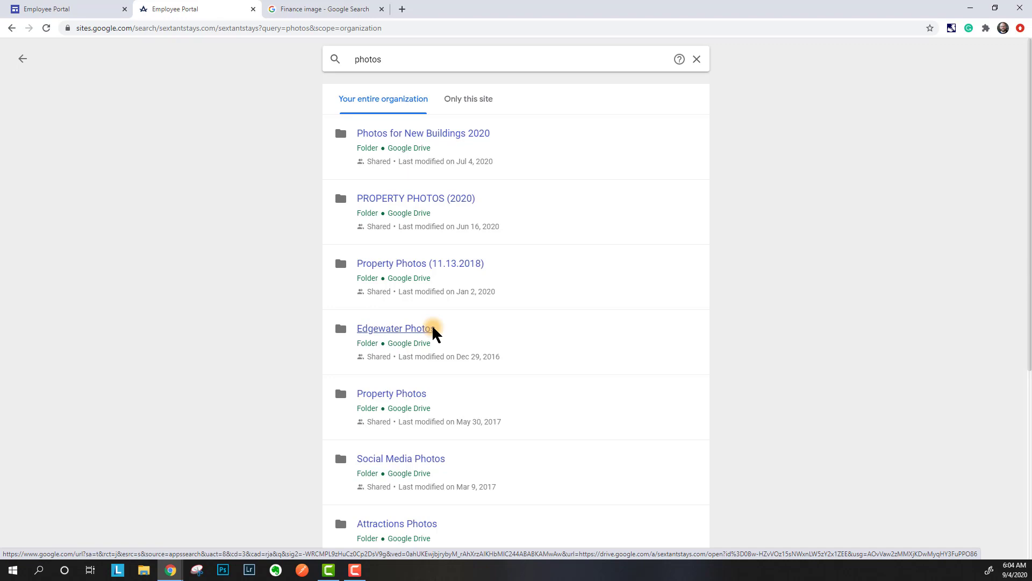
pyautogui.scroll(-5, 575, 293)
pyautogui.scroll(5, 521, 356)
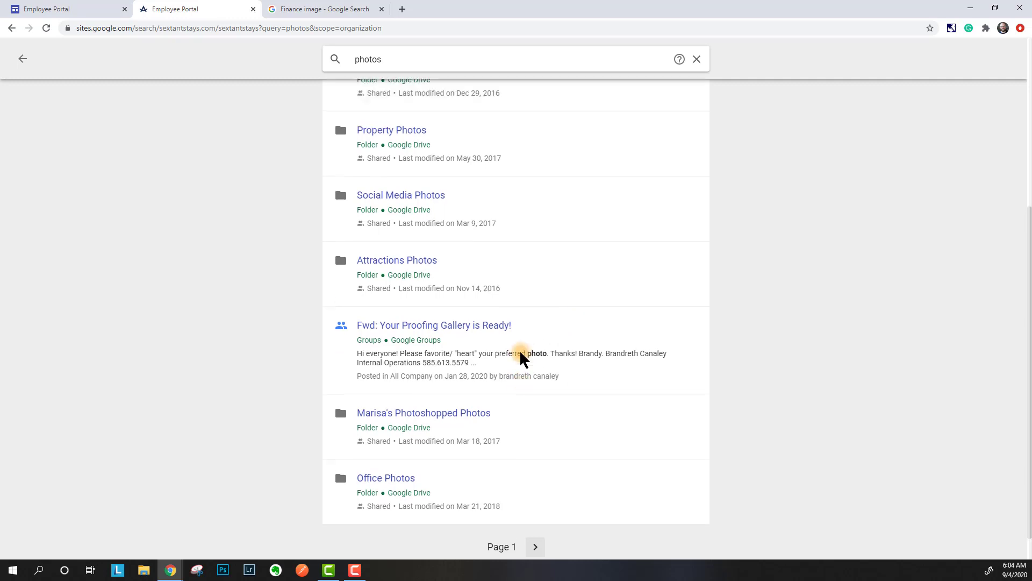
pyautogui.click(703, 64)
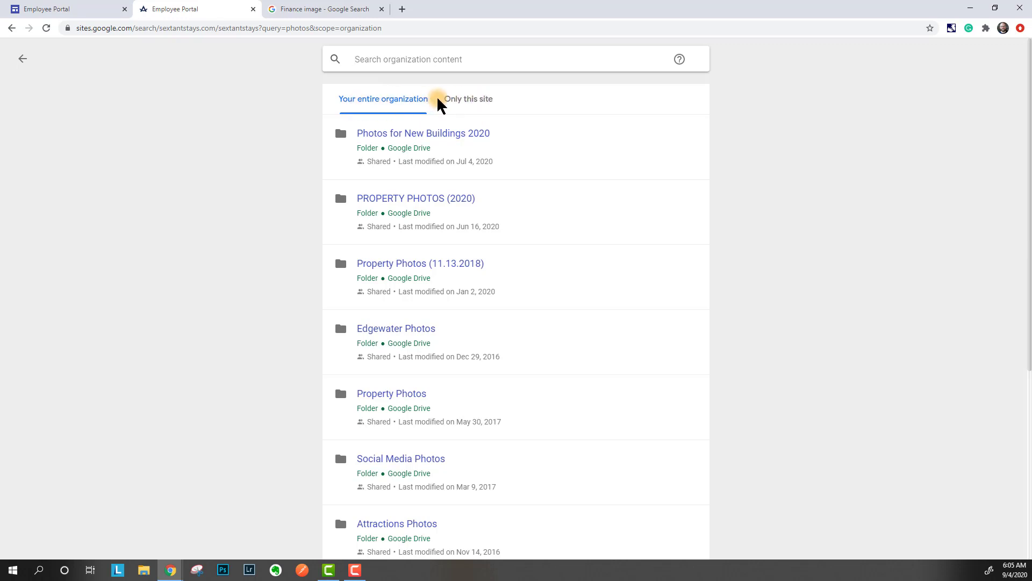
# - Search only this site for 'onboarding', open the Onboarding page with the company account, then return Home
pyautogui.click(463, 105)
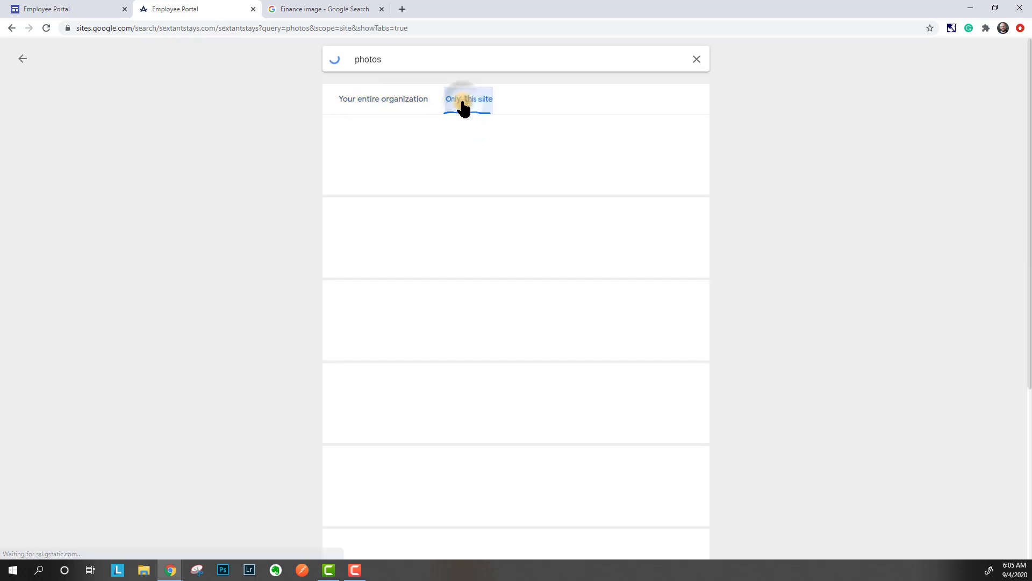
pyautogui.click(458, 63)
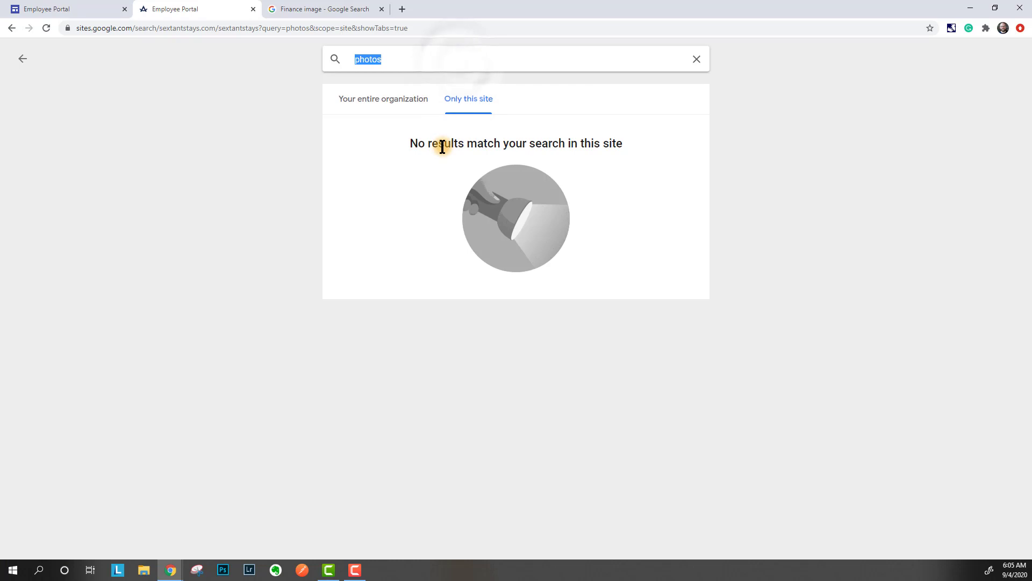
pyautogui.write('onboarding')
pyautogui.press('Return')
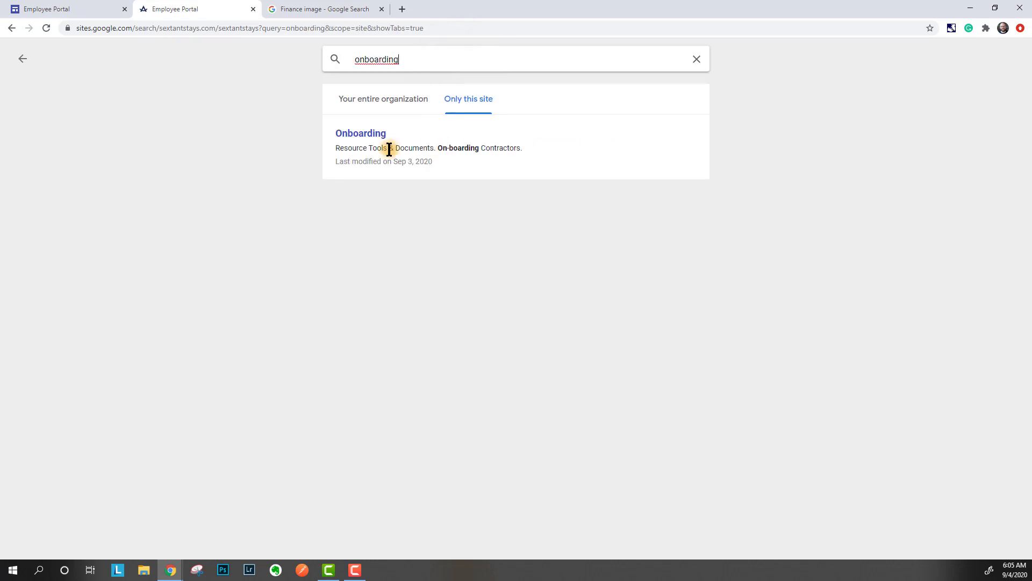
pyautogui.click(355, 138)
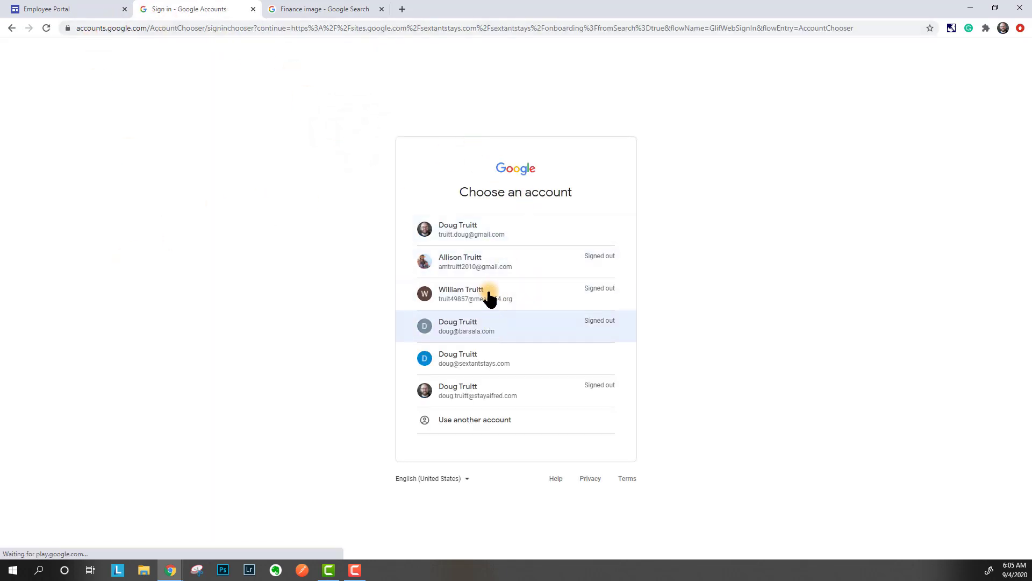
pyautogui.click(476, 356)
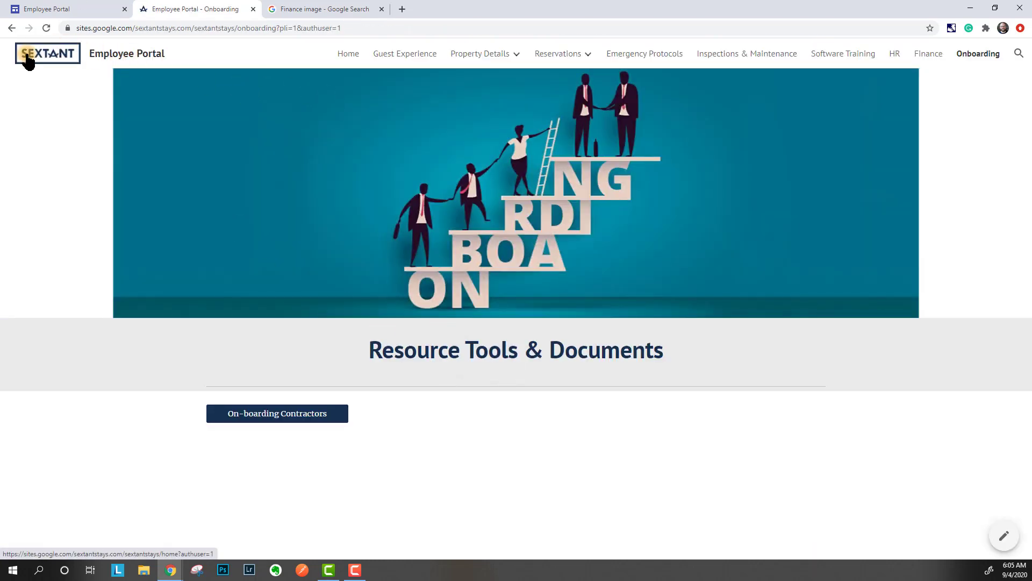
pyautogui.click(137, 86)
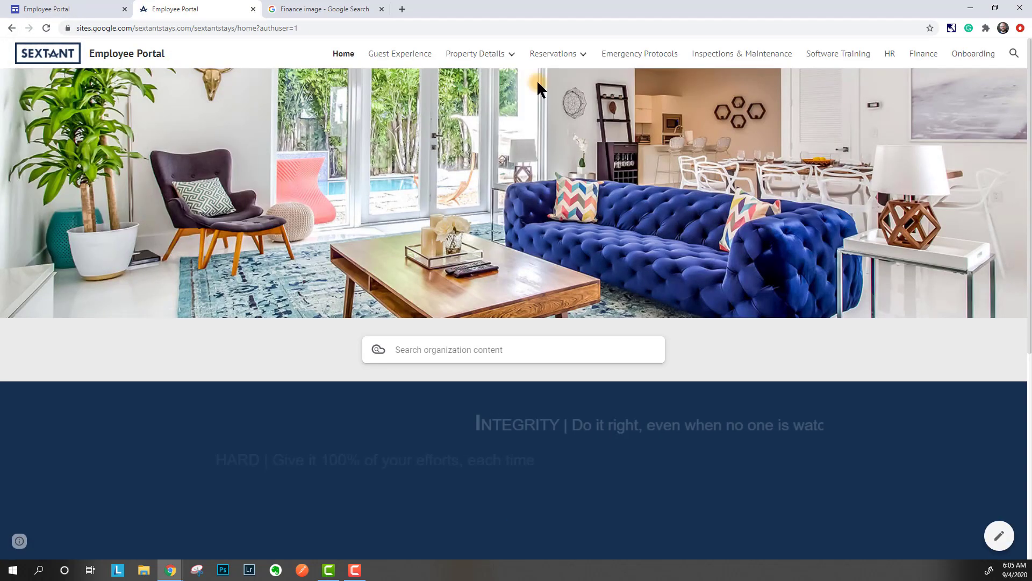
# - Dismiss the site search bar and close the leftover 'Finance image - Google Search' tab
pyautogui.click(1013, 55)
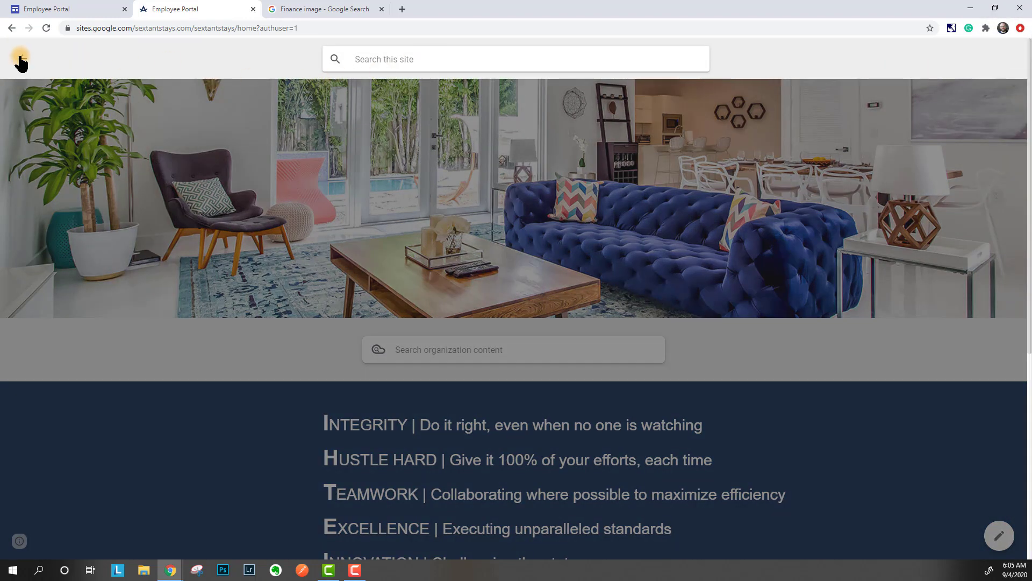
pyautogui.click(22, 59)
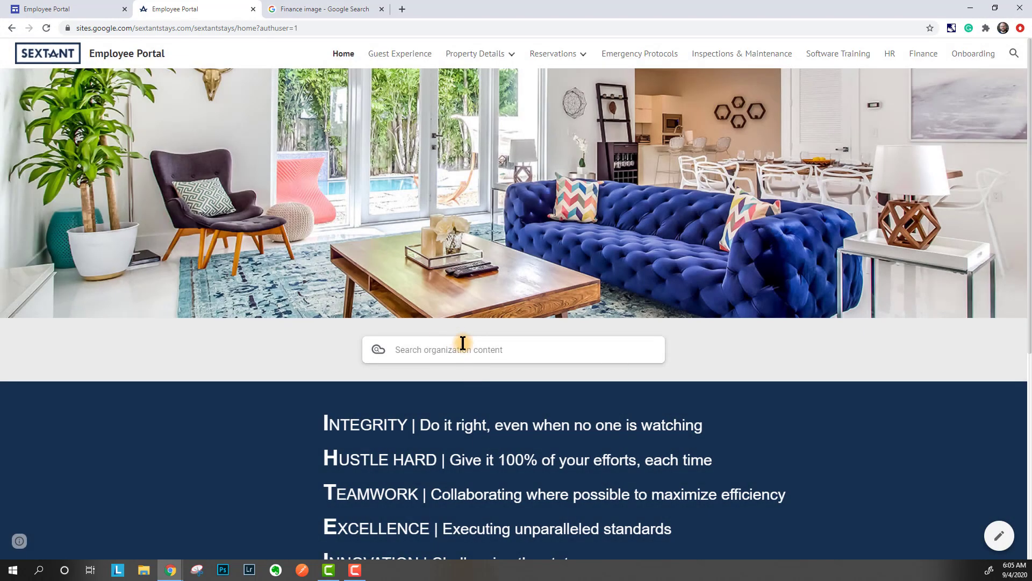
pyautogui.scroll(-6, 460, 340)
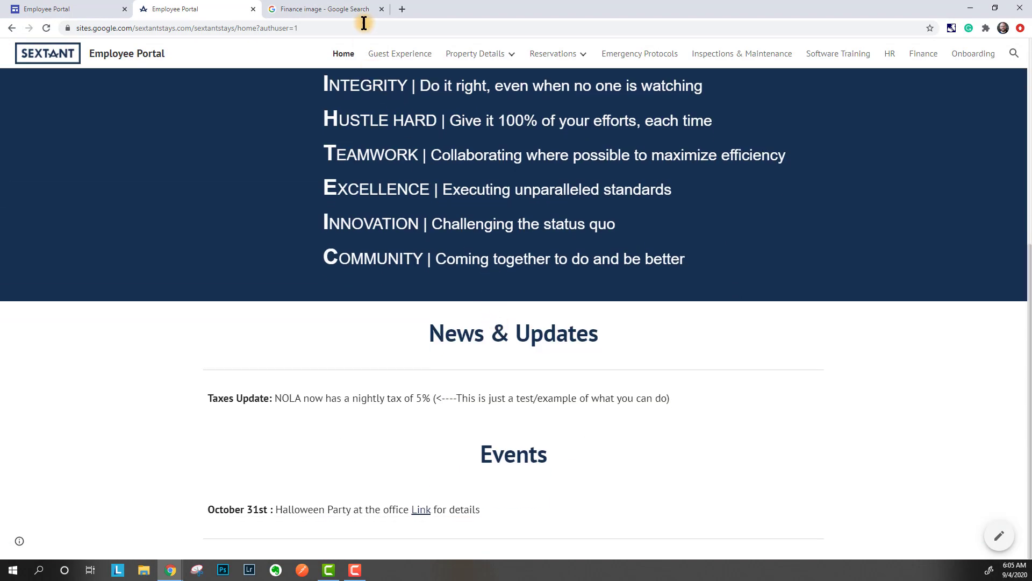
pyautogui.click(383, 9)
pyautogui.scroll(6, 356, 460)
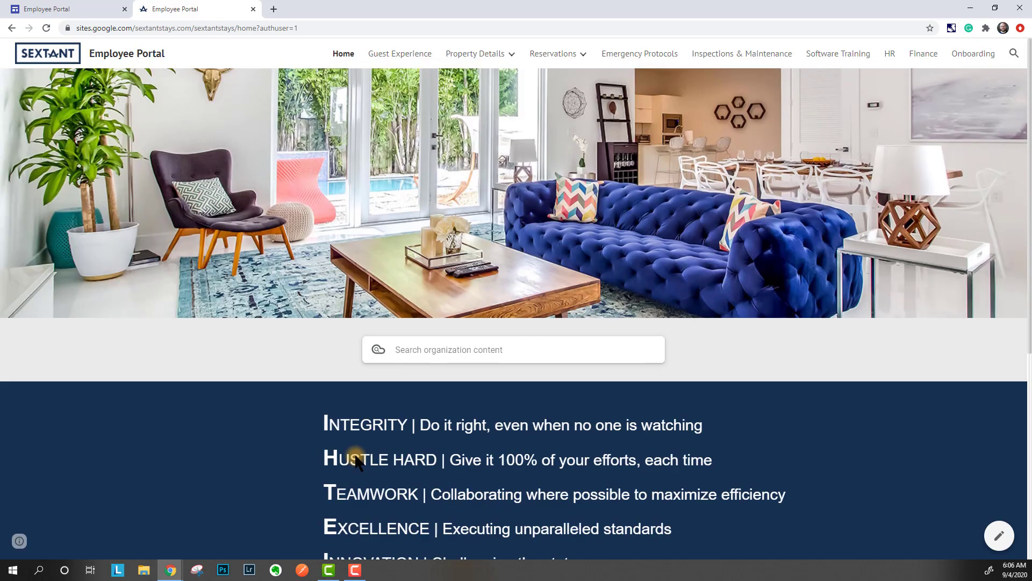
pyautogui.scroll(-6, 349, 464)
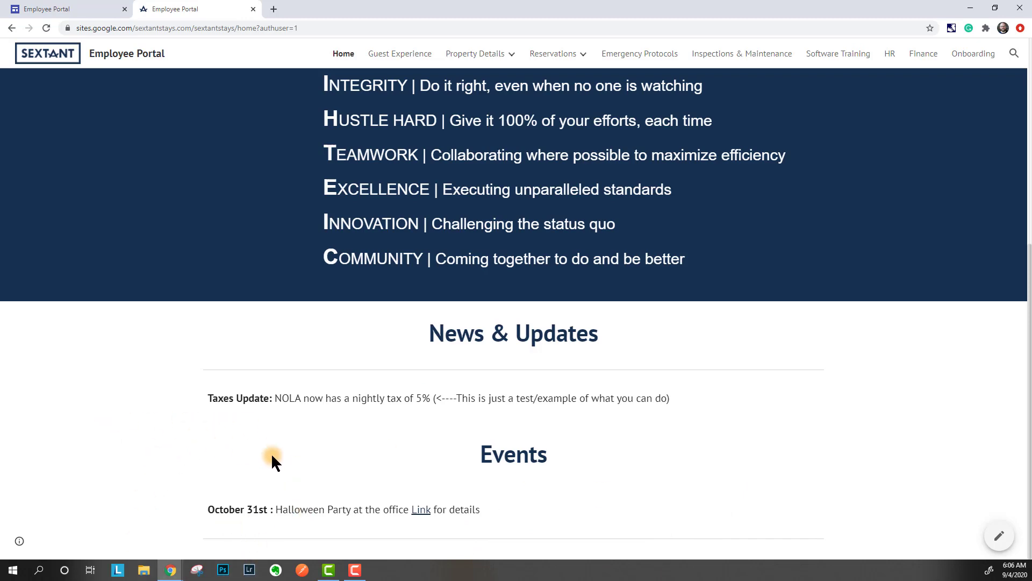
pyautogui.scroll(6, 272, 456)
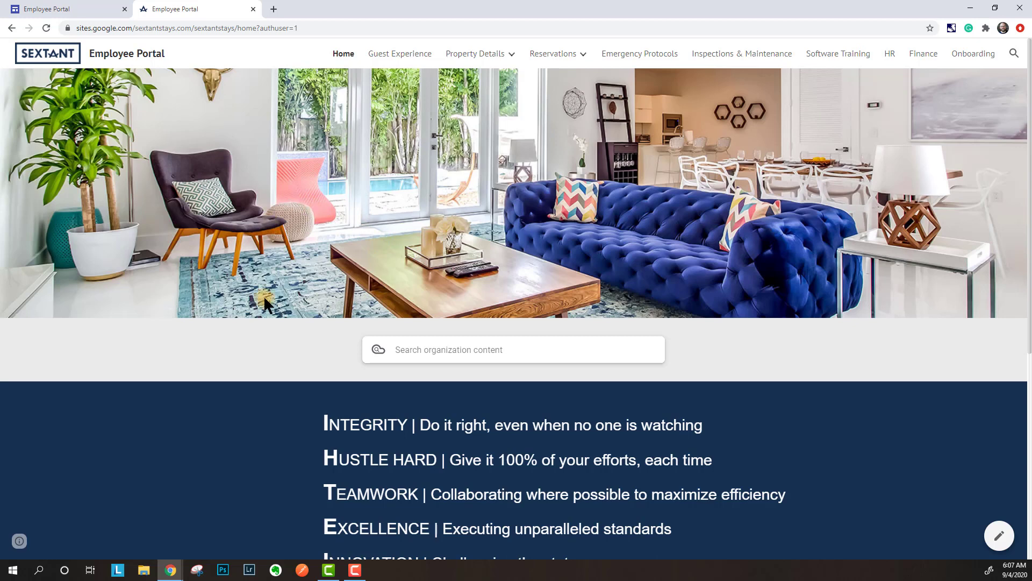
# - Open the Guest Experience page and look over its Resource Tools & Documents buttons like Arrival and Departure
pyautogui.click(399, 58)
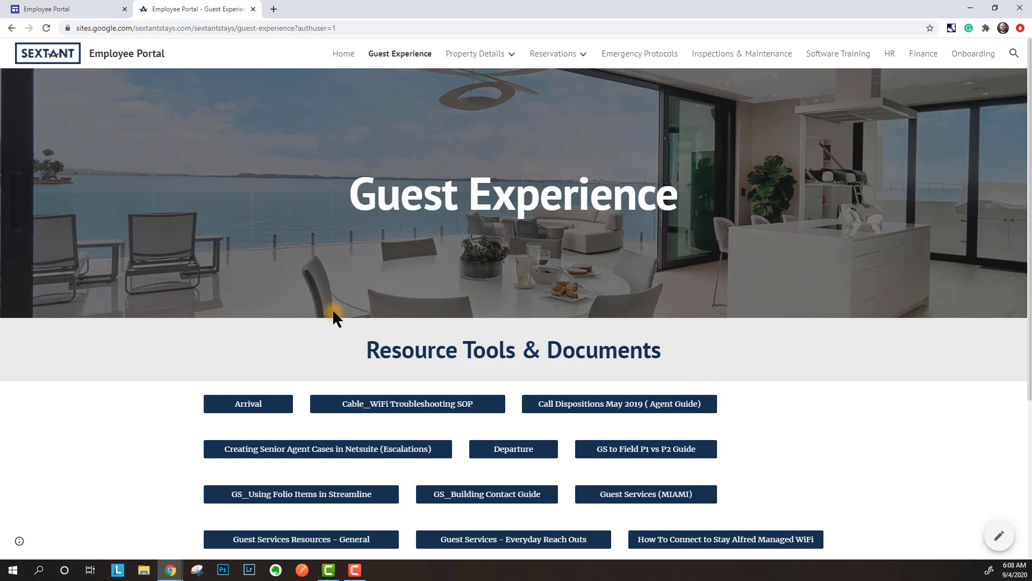
pyautogui.scroll(-2, 335, 315)
pyautogui.scroll(2, 328, 317)
pyautogui.scroll(-2, 125, 307)
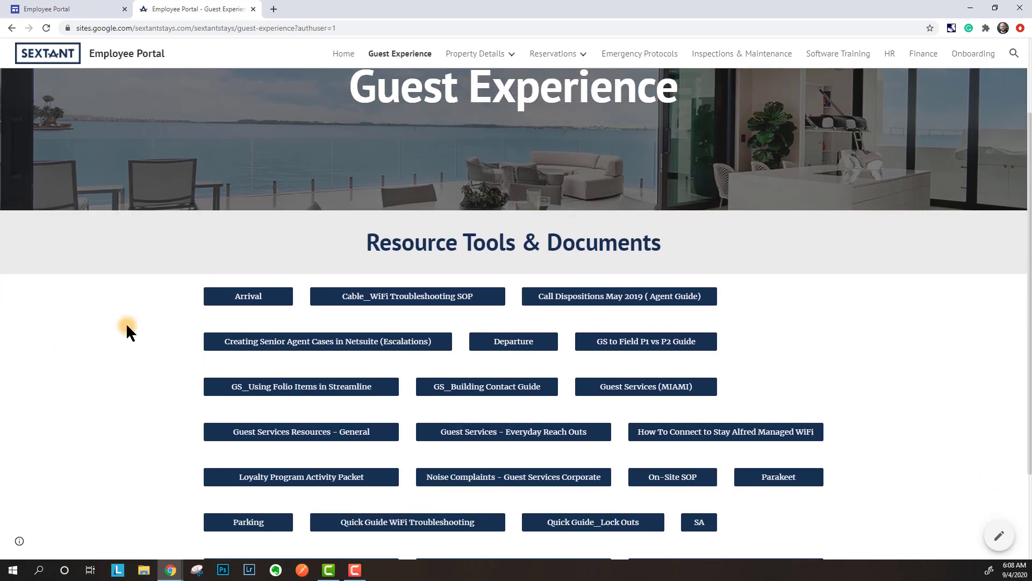
pyautogui.scroll(2, 126, 323)
pyautogui.scroll(-1, 126, 322)
pyautogui.scroll(1, 127, 326)
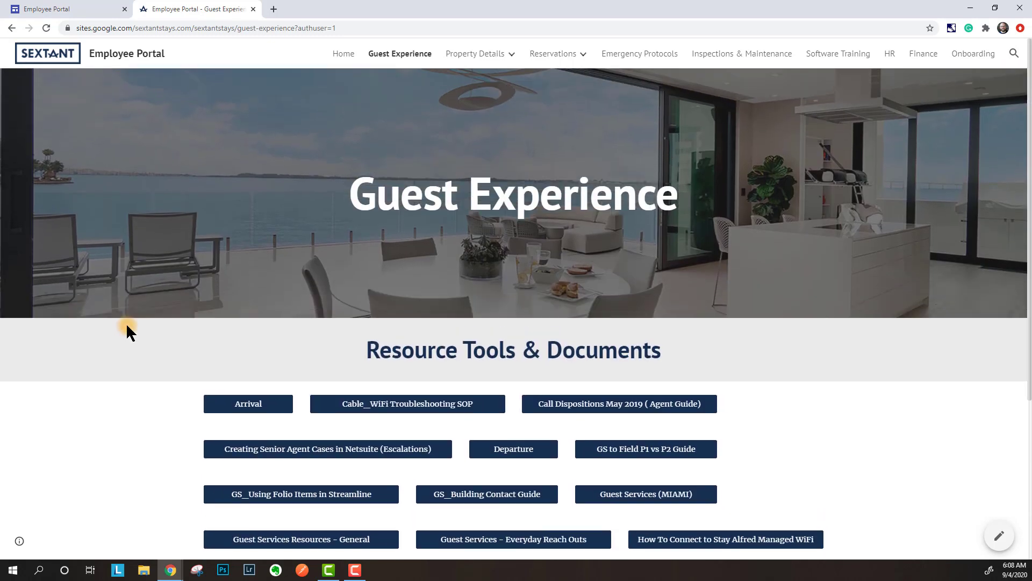
pyautogui.press('F10')
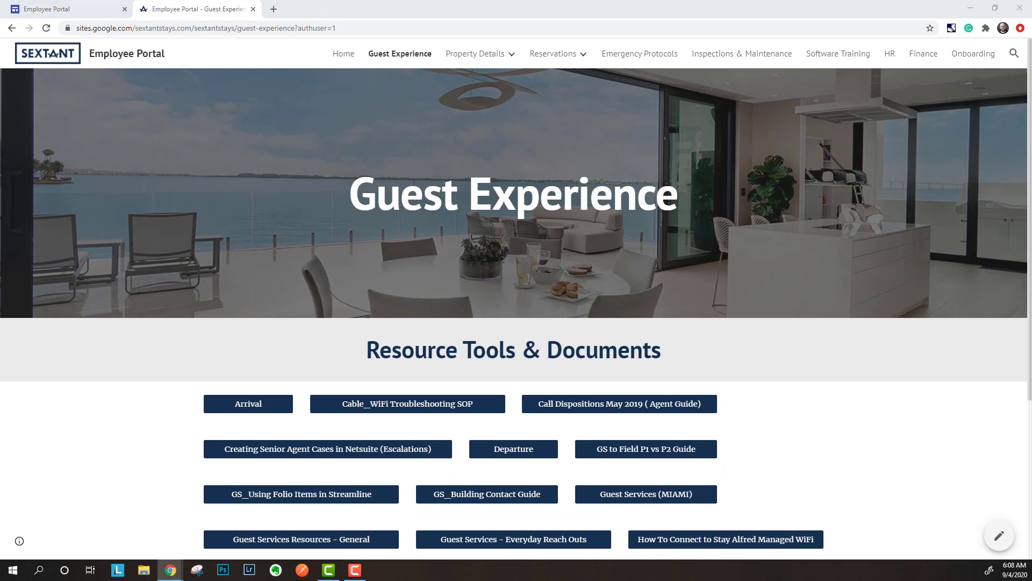
# - Merge the SharePoint window into the Chrome tabs and open its Guest Experience page
pyautogui.moveTo(750, 1); pyautogui.dragTo(411, 7)
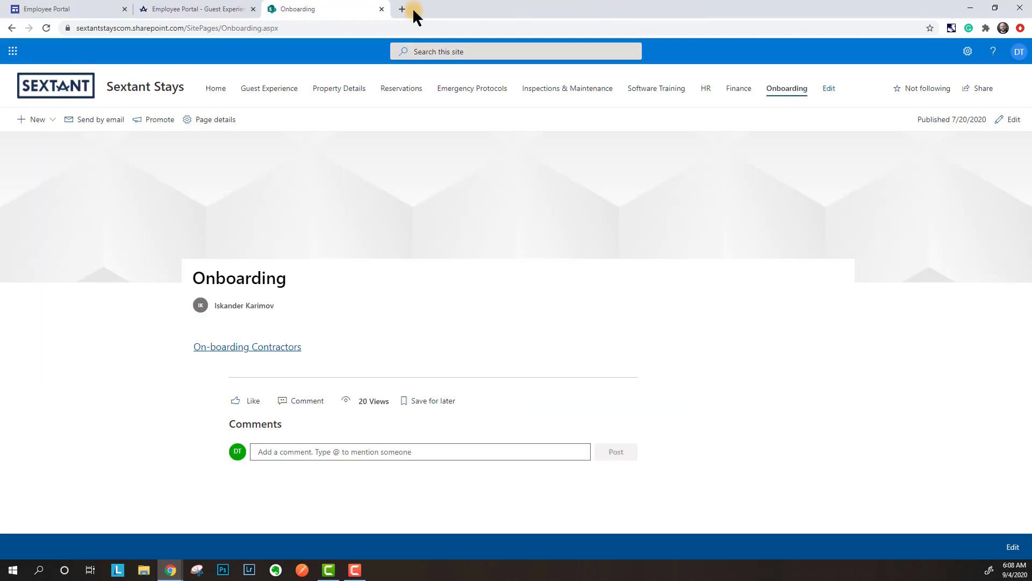
pyautogui.click(219, 89)
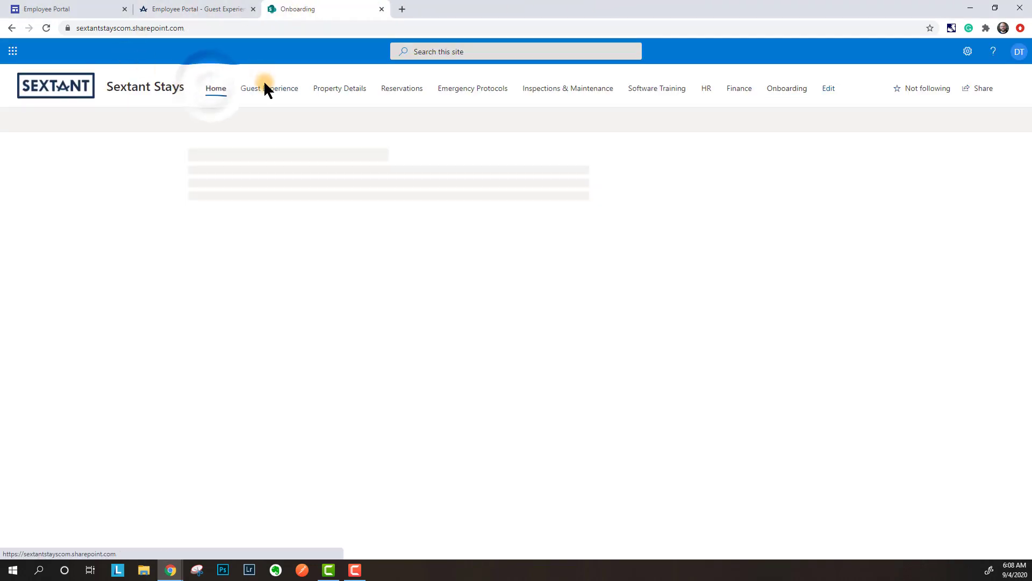
pyautogui.click(268, 91)
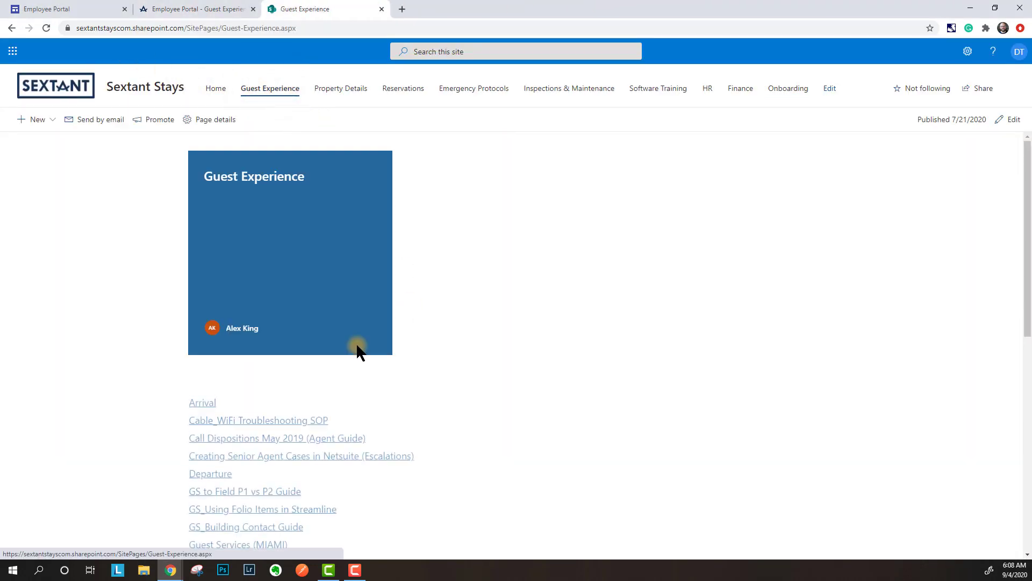
pyautogui.scroll(-2, 247, 371)
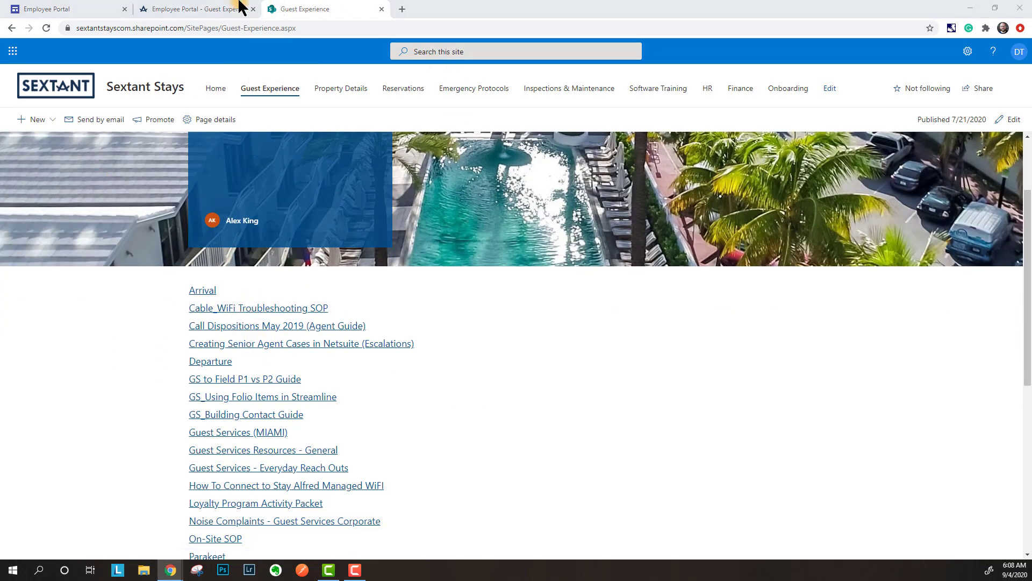
# - Compare SharePoint's and Google Sites' Guest Experience link lists, Arrival through the Packing List
pyautogui.click(196, 7)
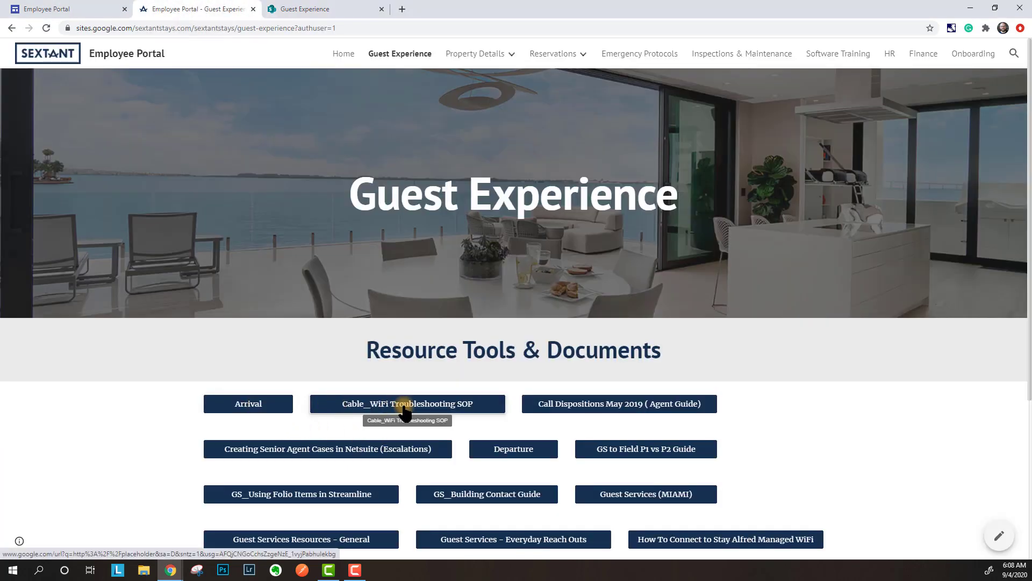
pyautogui.scroll(-2, 404, 413)
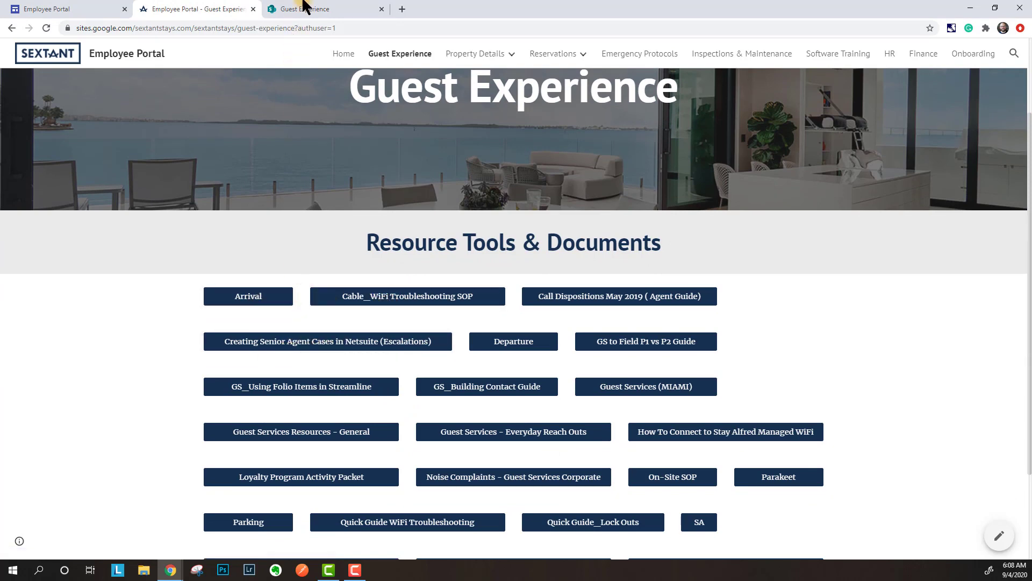
pyautogui.click(321, 15)
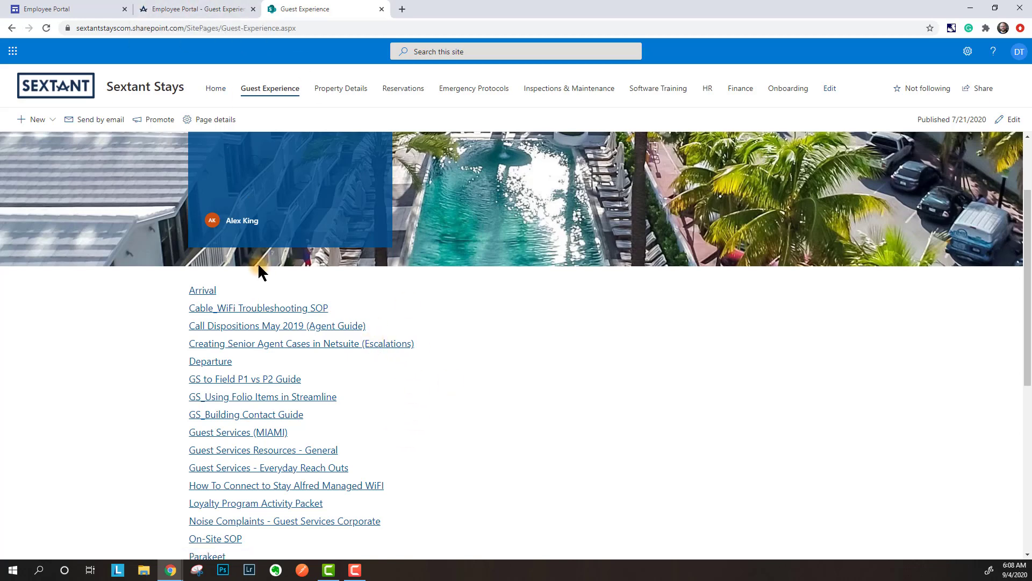
pyautogui.click(220, 8)
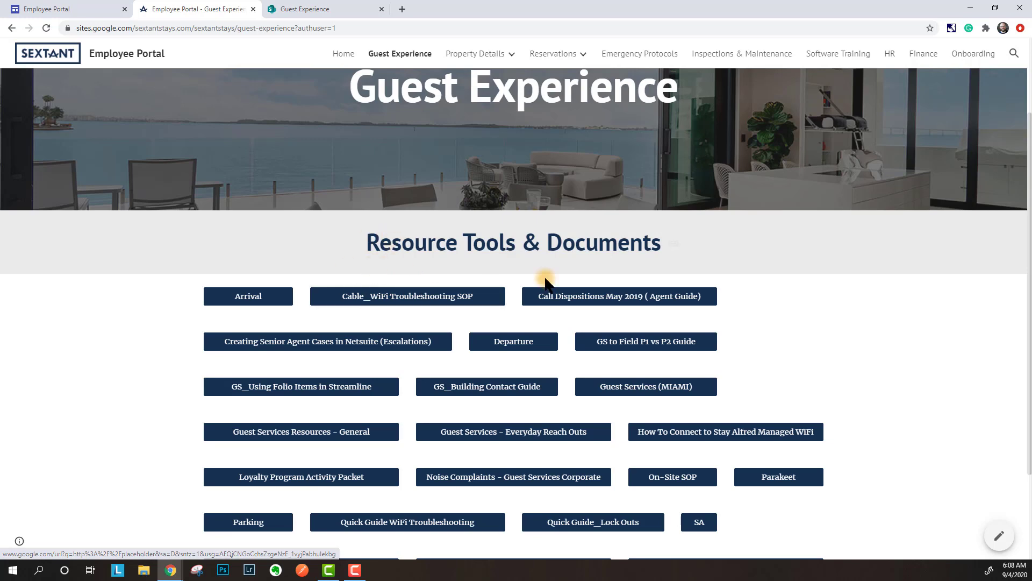
pyautogui.scroll(-2, 433, 357)
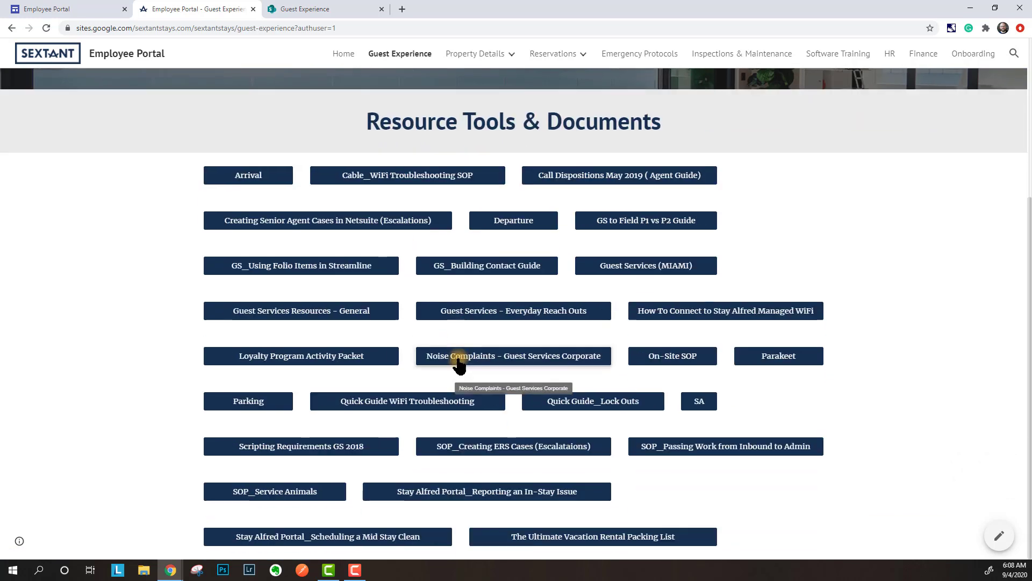
pyautogui.scroll(4, 430, 316)
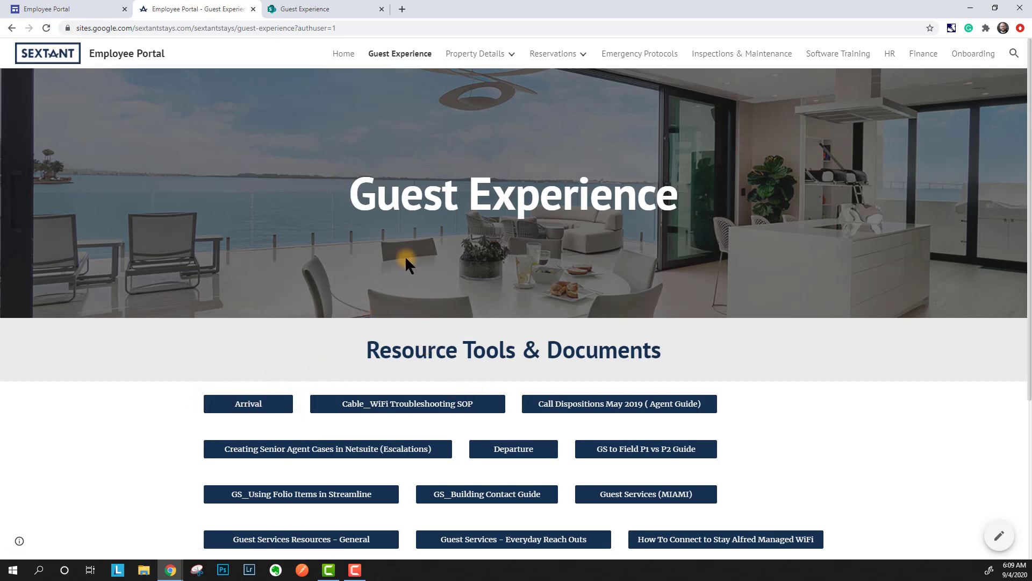
# - Open the Property Details page in both Google Sites and SharePoint
pyautogui.click(451, 54)
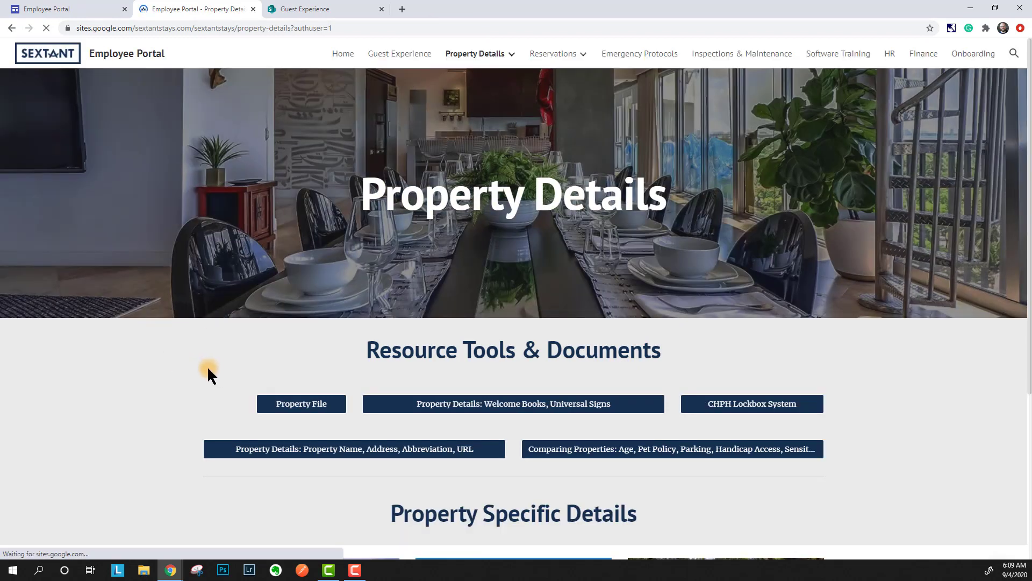
pyautogui.click(339, 7)
pyautogui.click(344, 88)
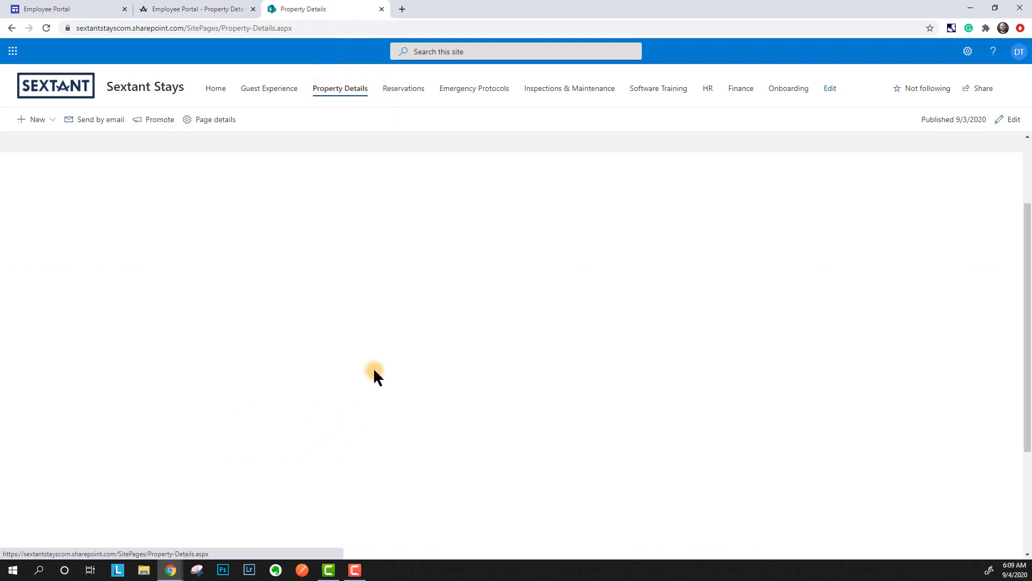
pyautogui.scroll(-5, 375, 377)
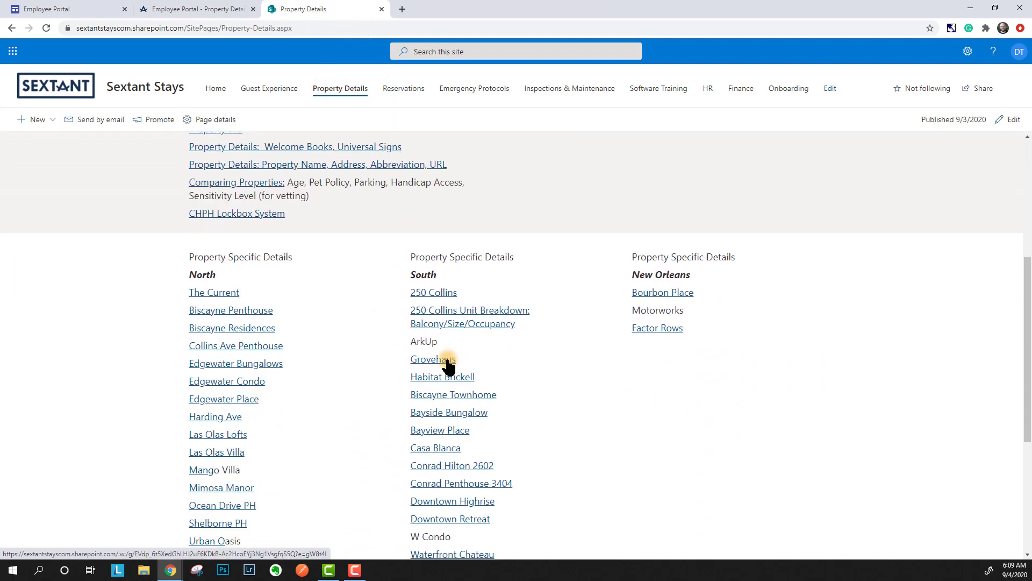
pyautogui.scroll(2, 401, 336)
pyautogui.scroll(1, 401, 336)
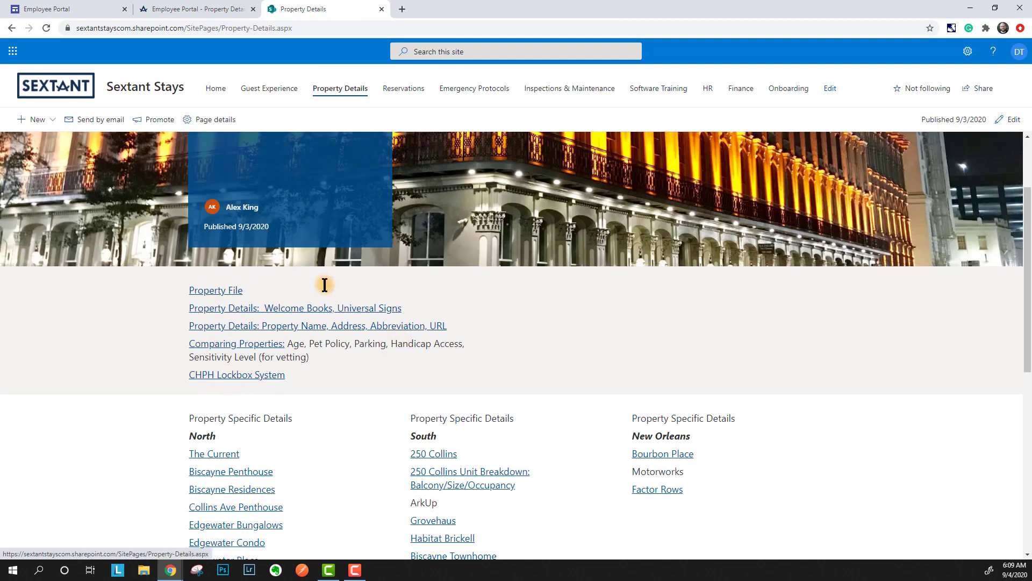
pyautogui.scroll(-4, 325, 285)
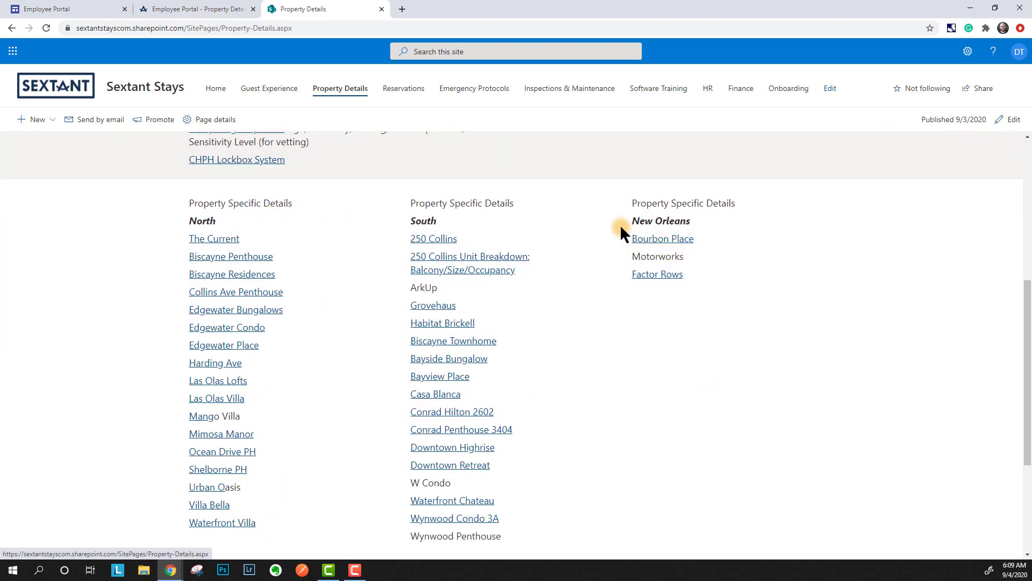
# - Browse the North and South region property pages from Google Sites' Property Details page
pyautogui.click(172, 8)
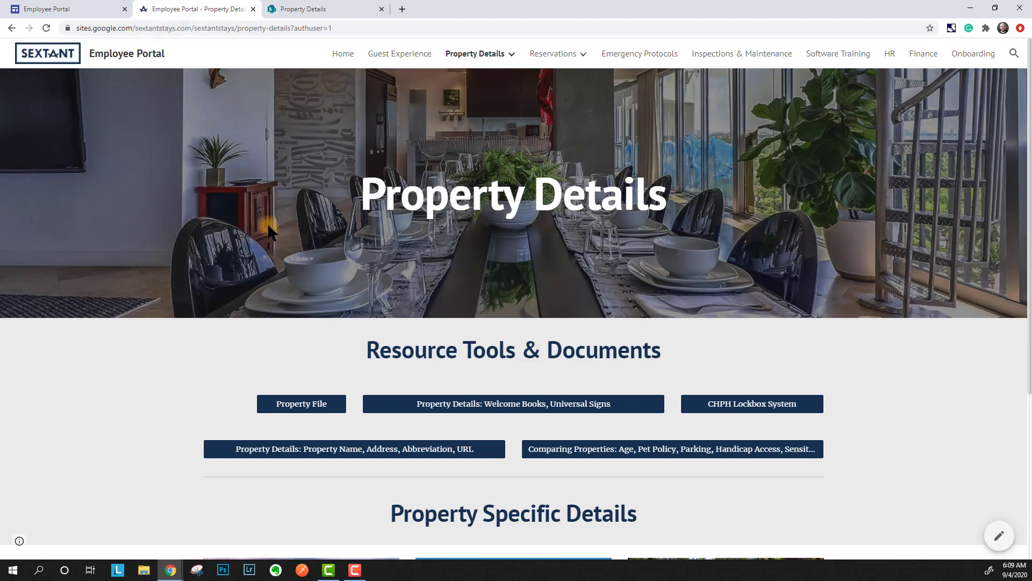
pyautogui.scroll(-3, 242, 219)
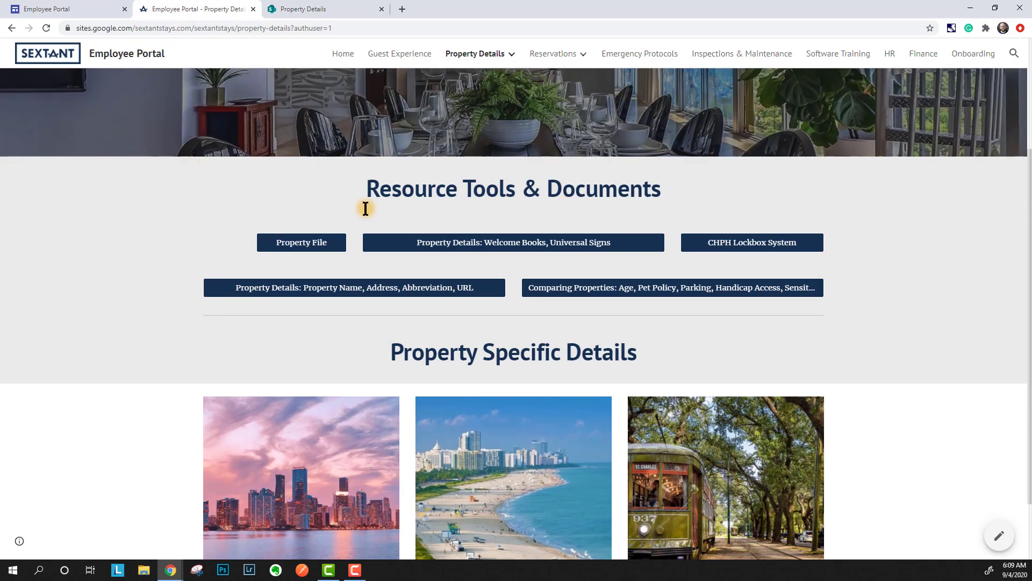
pyautogui.scroll(-2, 130, 260)
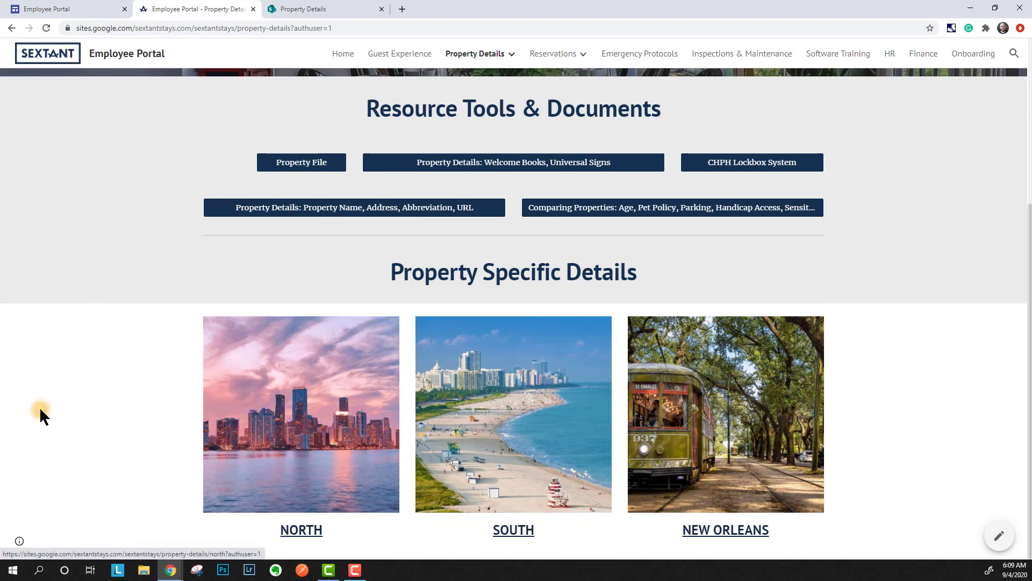
pyautogui.click(333, 383)
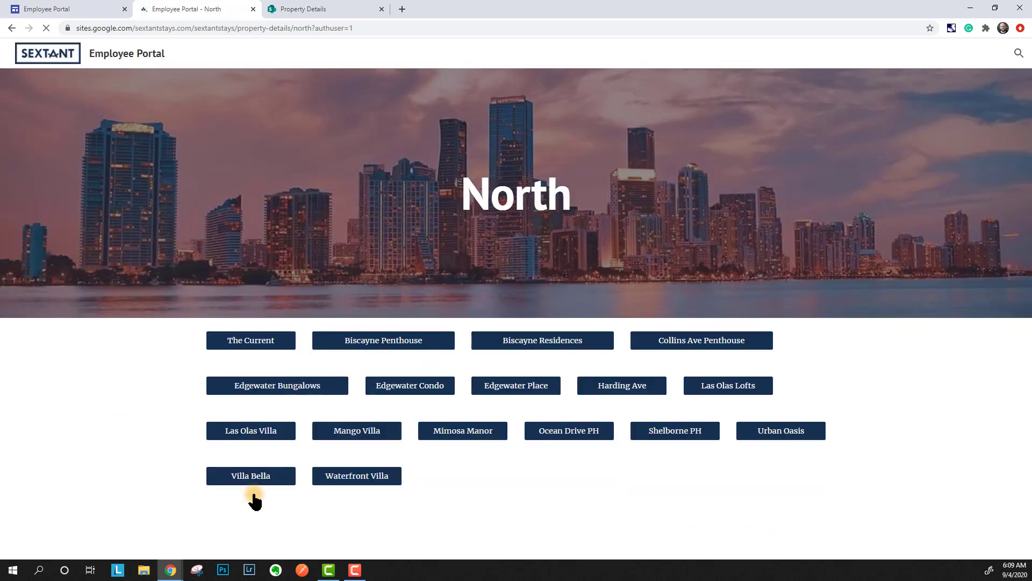
pyautogui.click(12, 27)
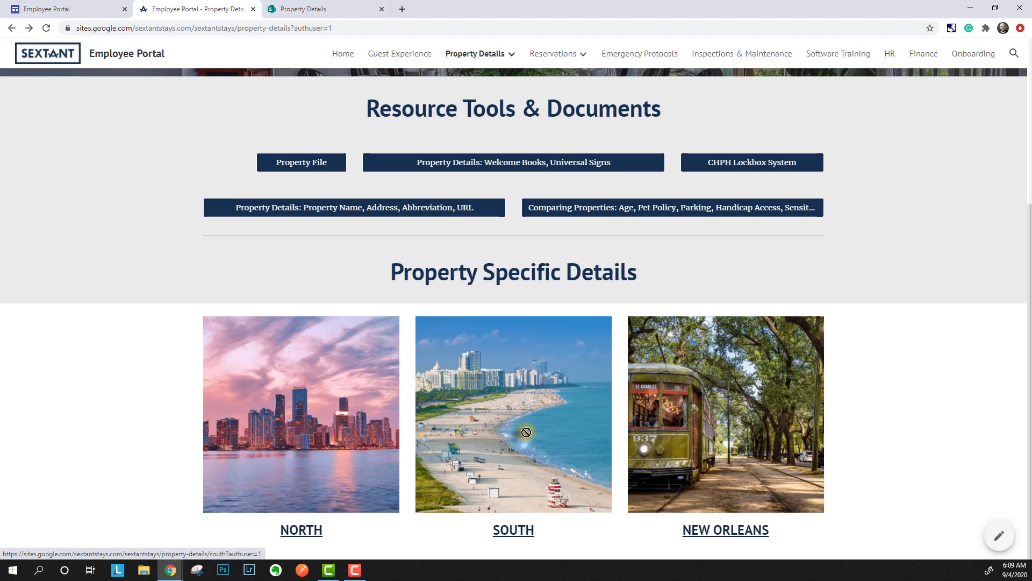
pyautogui.click(526, 432)
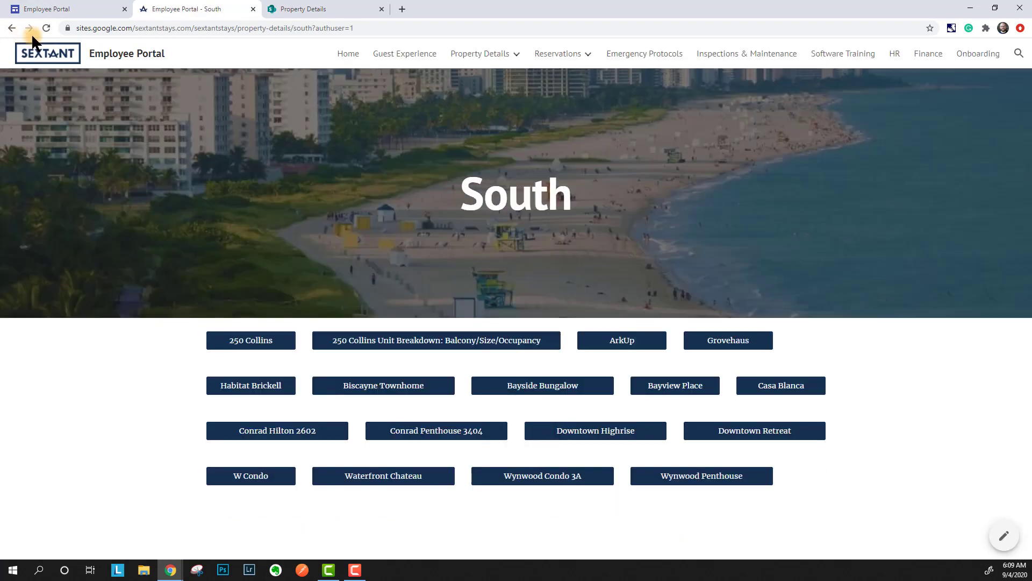
pyautogui.click(11, 28)
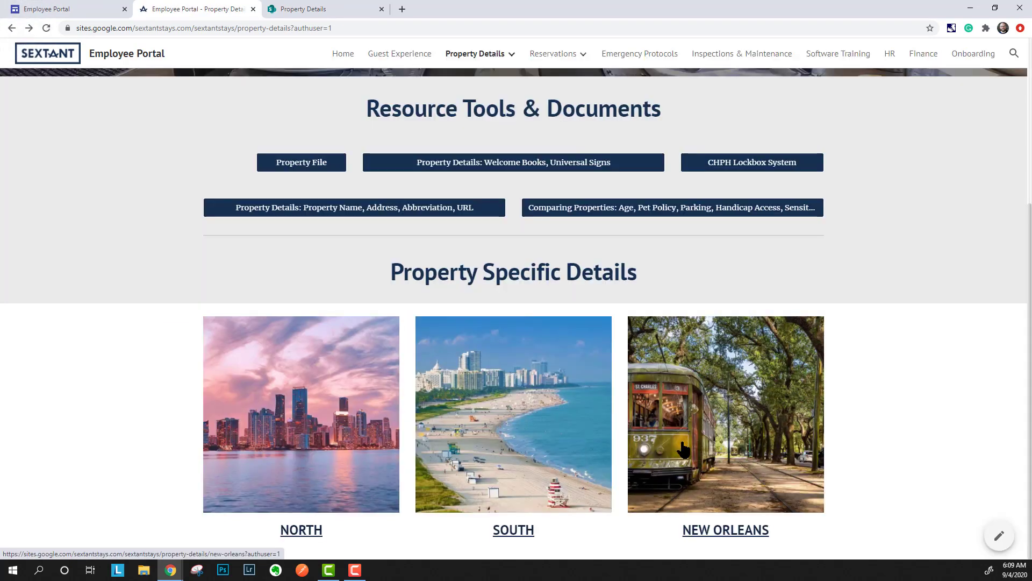
# - Open the Reservations page in both SharePoint and Google Sites for comparison
pyautogui.click(322, 8)
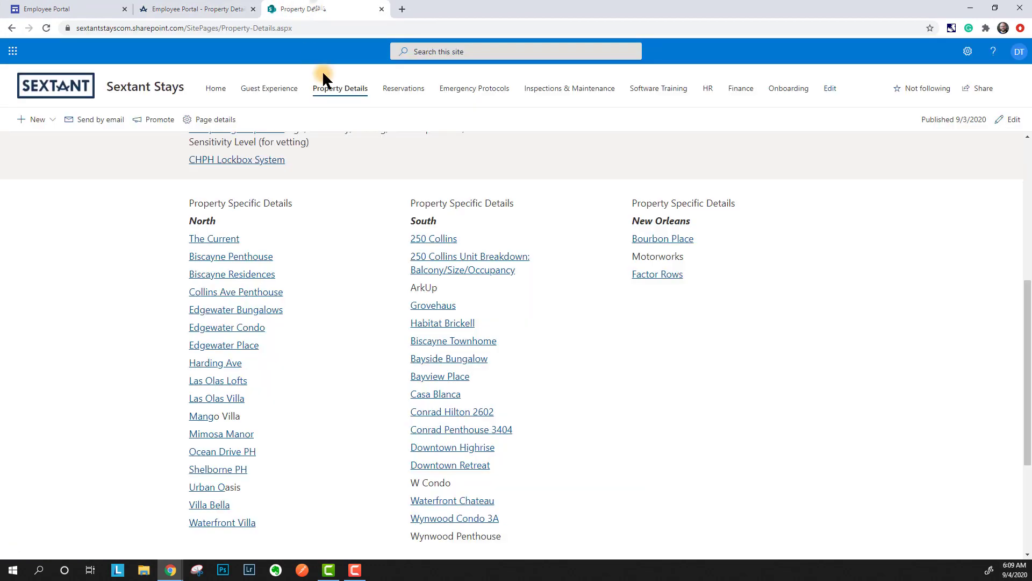
pyautogui.click(196, 9)
pyautogui.moveTo(544, 50)
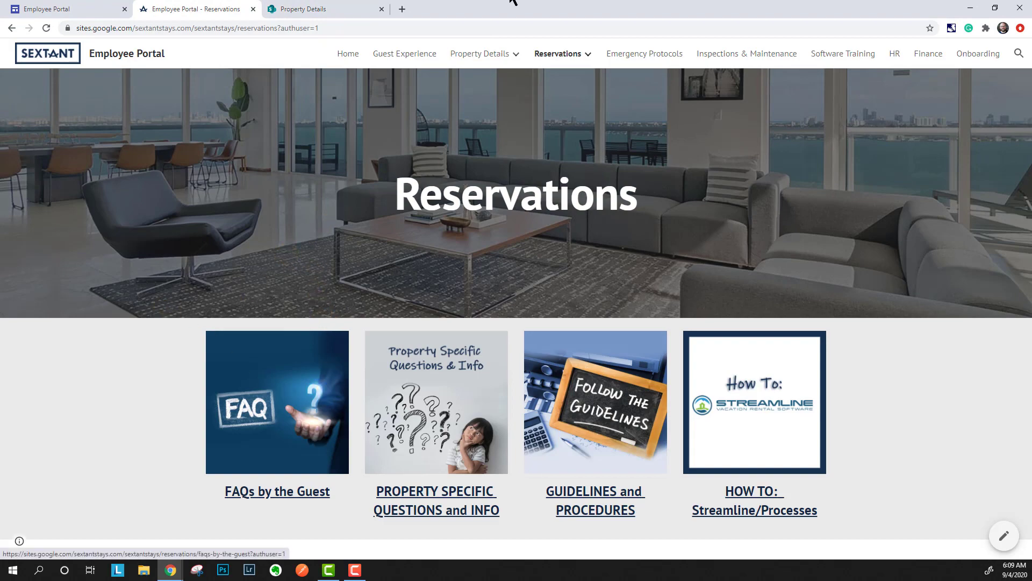
pyautogui.click(339, 7)
pyautogui.click(400, 88)
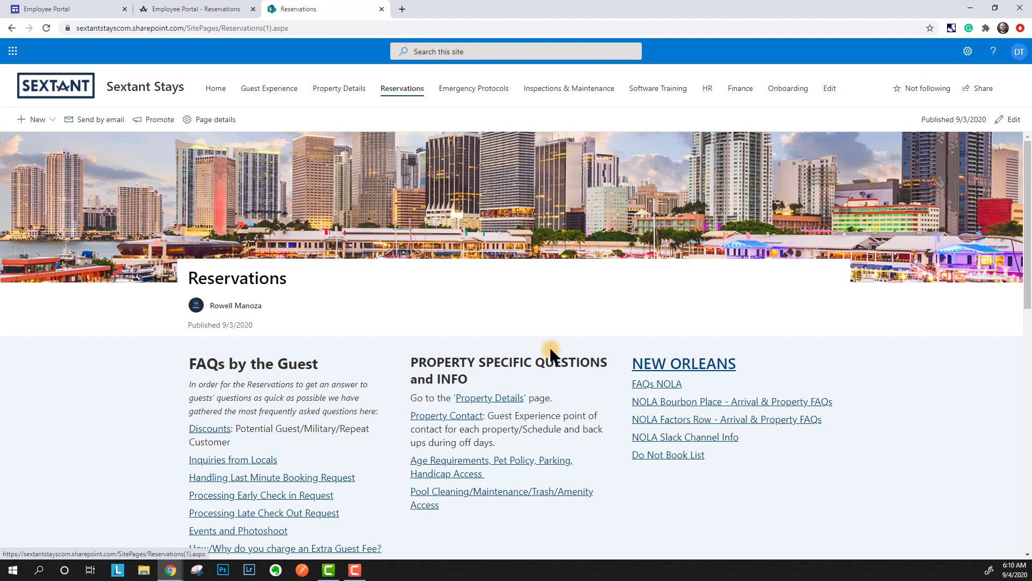
pyautogui.scroll(-3, 423, 369)
pyautogui.scroll(-4, 634, 363)
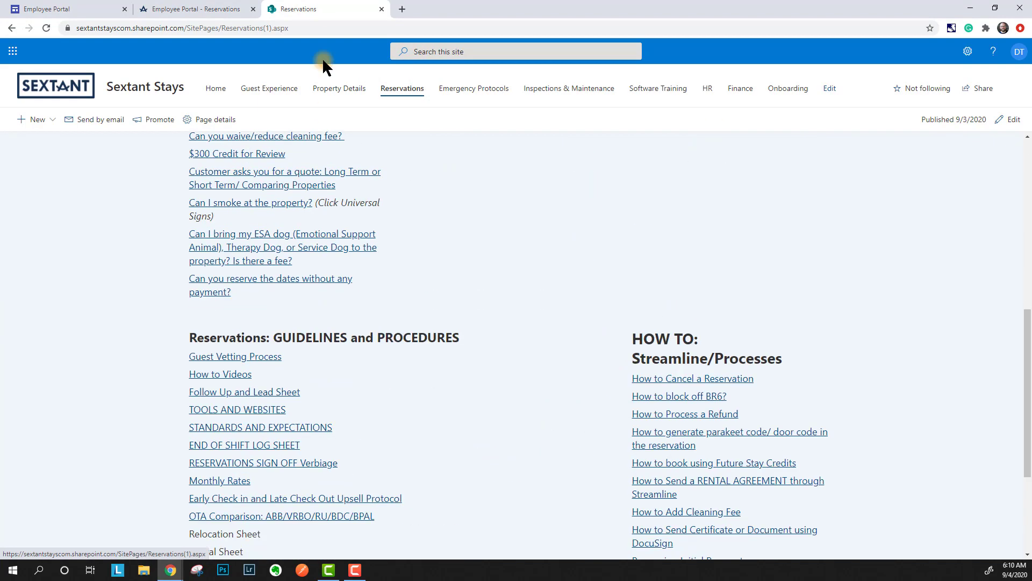
pyautogui.click(182, 7)
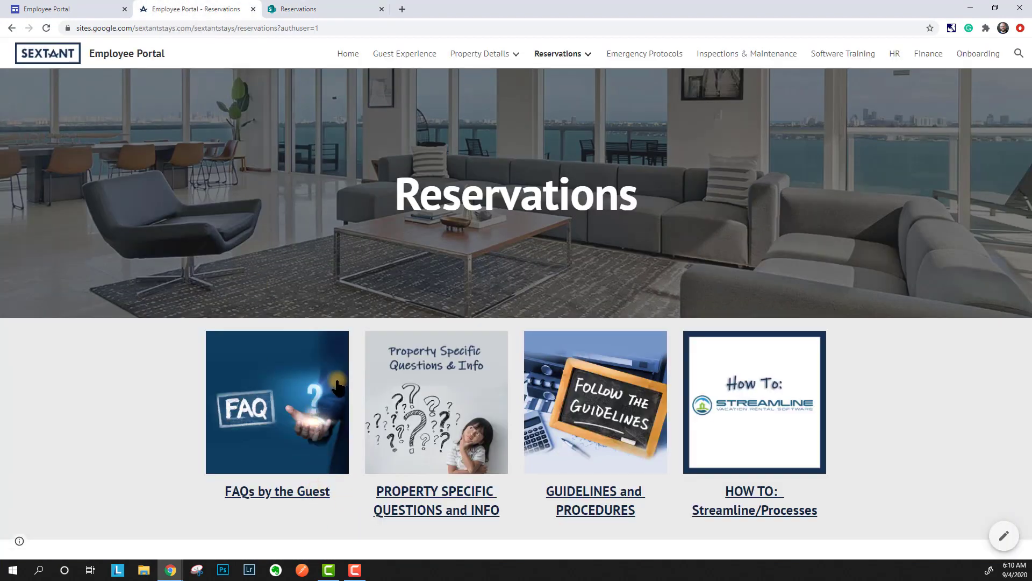
pyautogui.click(328, 393)
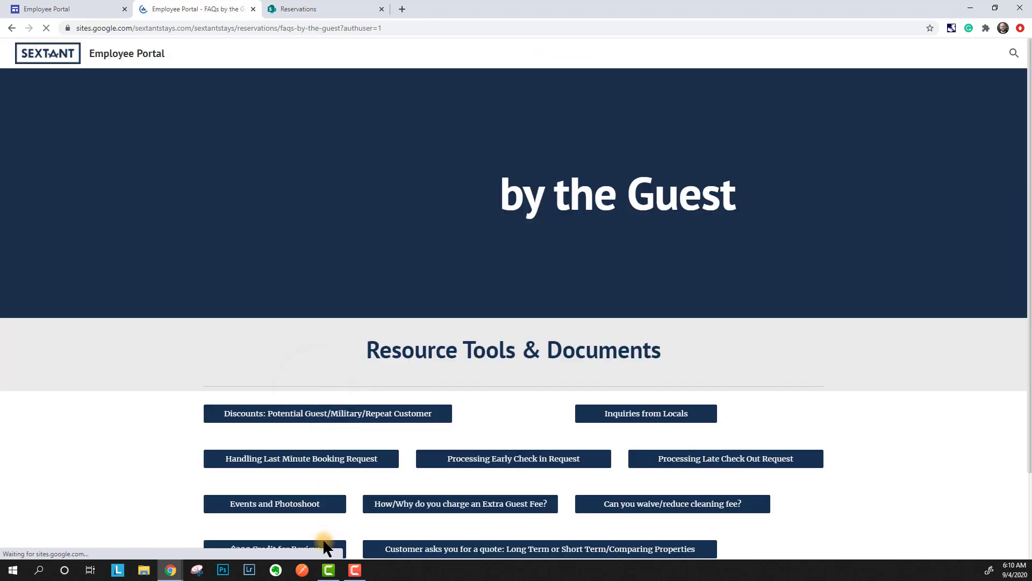
pyautogui.scroll(-2, 391, 448)
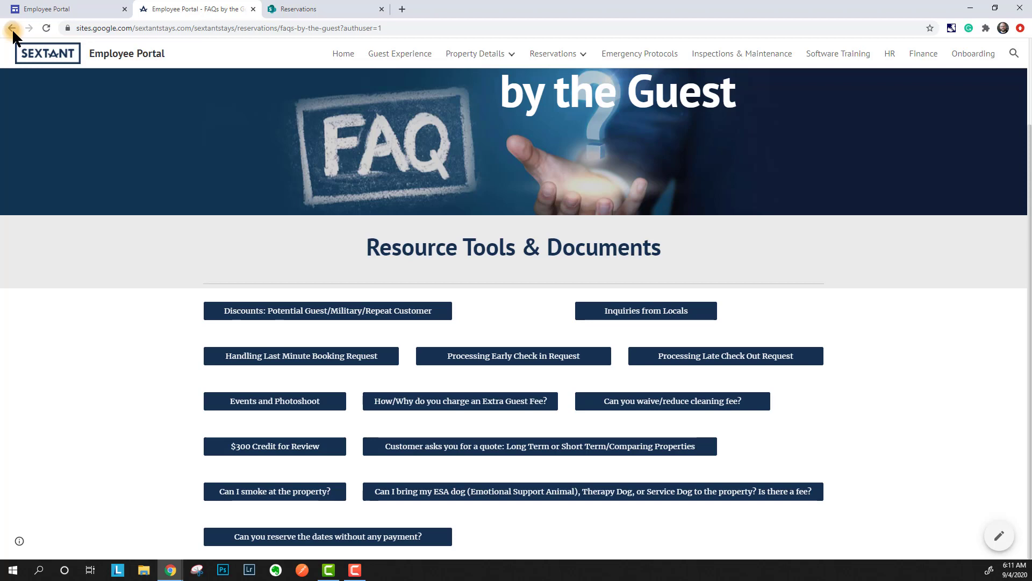
pyautogui.click(12, 28)
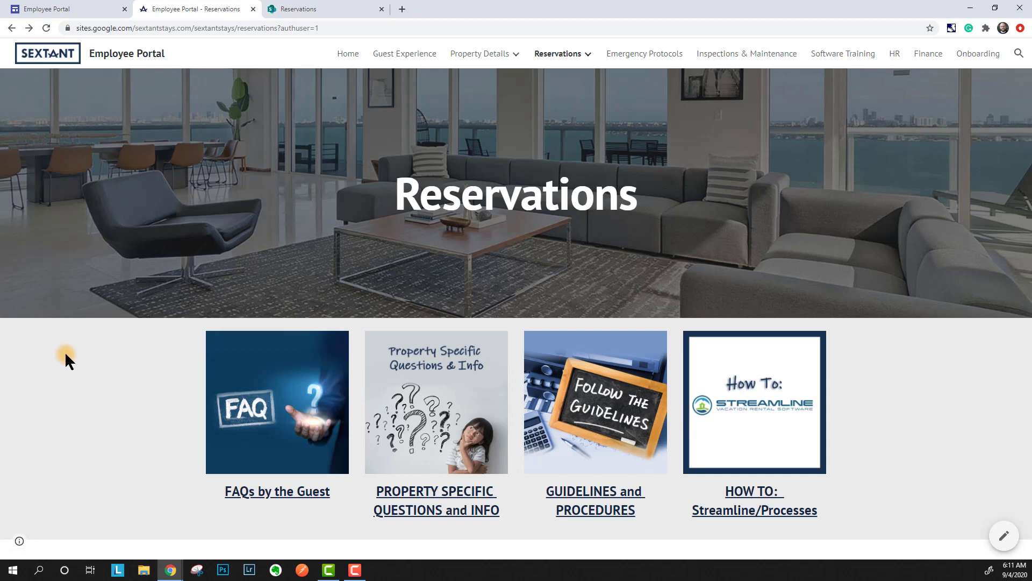
# - Open Property Specific Questions and Info, and review SharePoint's Guest Vetting Process document
pyautogui.click(461, 440)
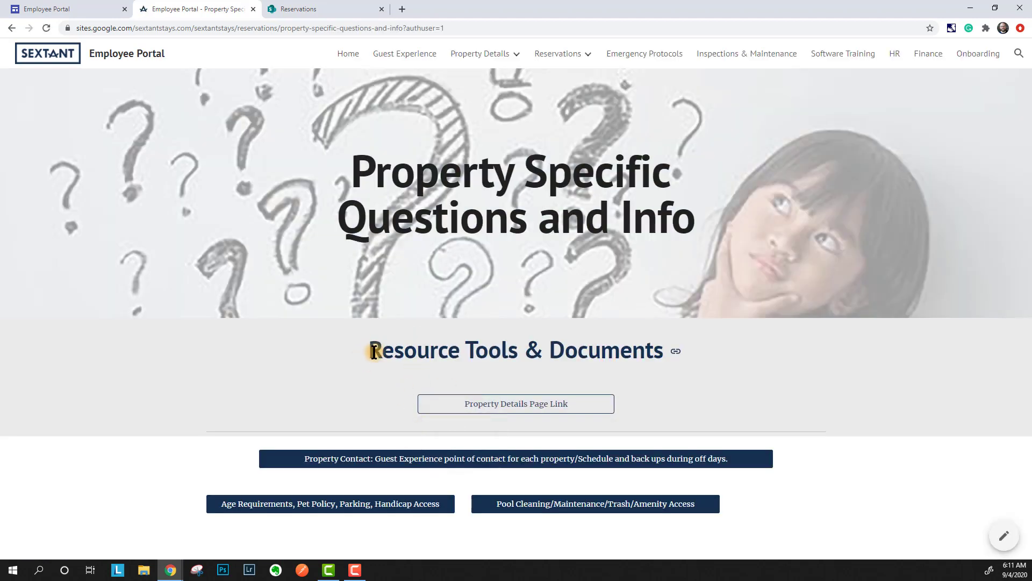
pyautogui.click(322, 7)
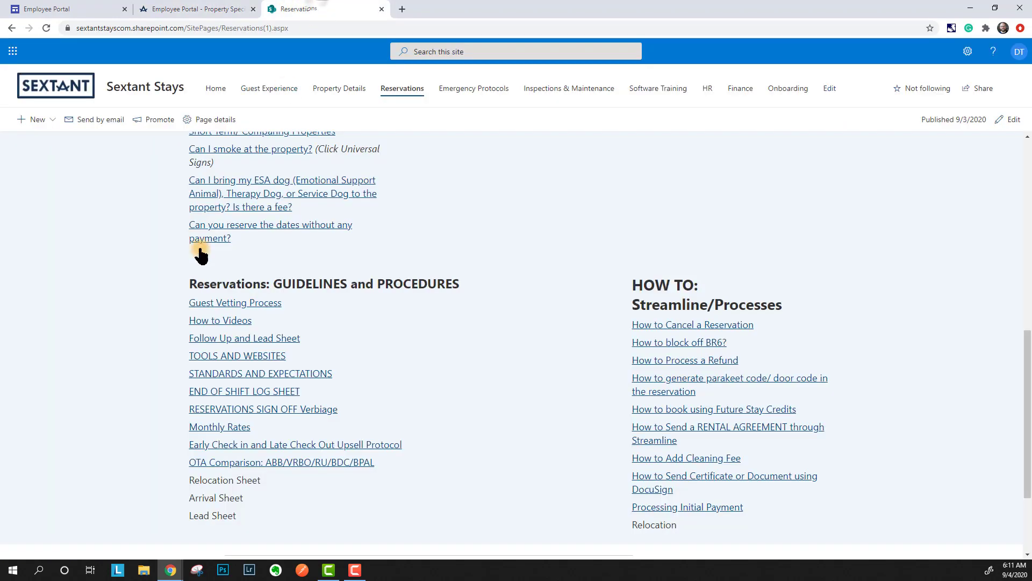
pyautogui.click(244, 303)
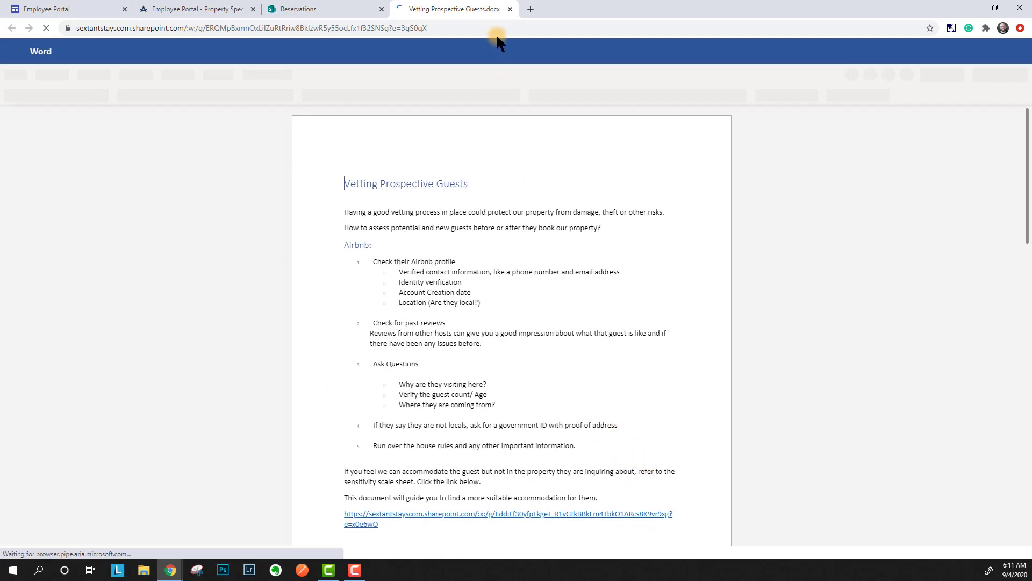
pyautogui.click(510, 9)
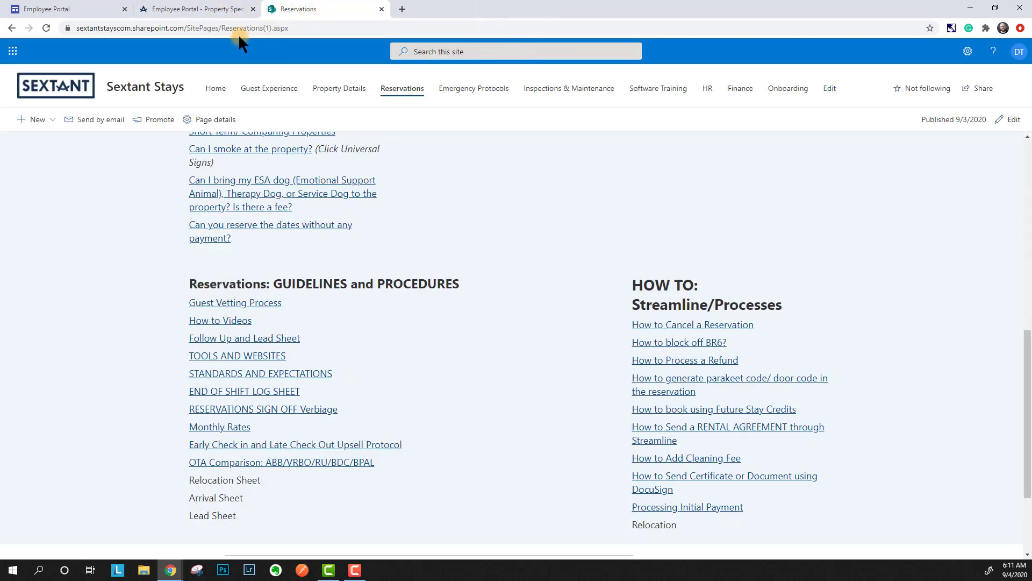
# - Compare the page against the SharePoint tab and test its Property Details Page Link button
pyautogui.click(198, 9)
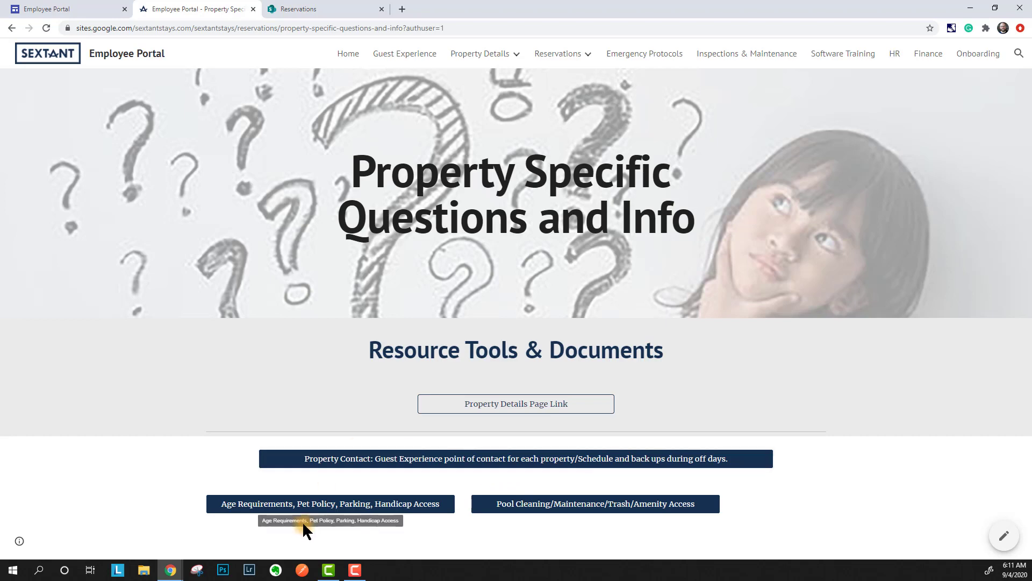
pyautogui.click(336, 8)
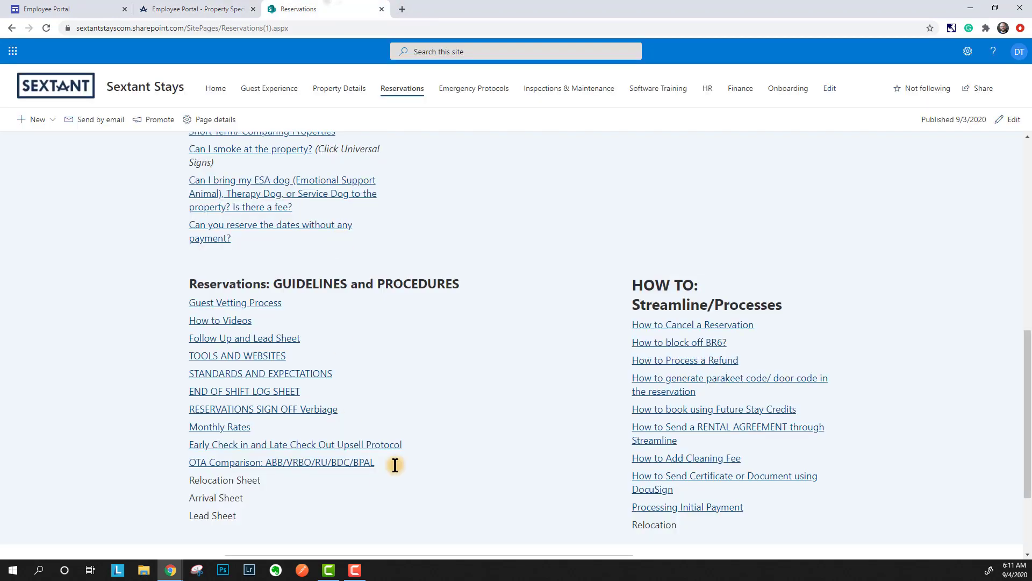
pyautogui.click(186, 8)
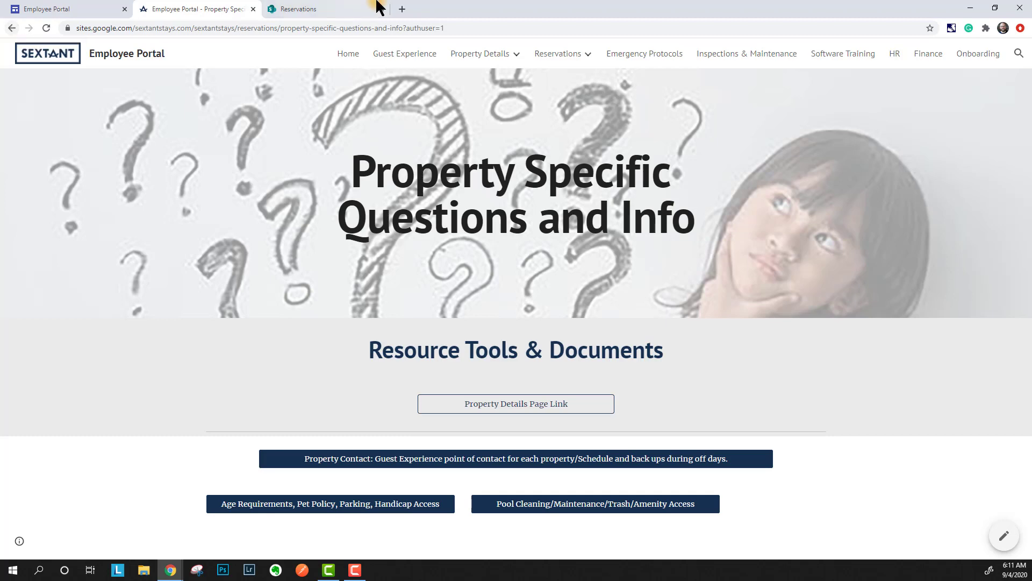
pyautogui.click(284, 8)
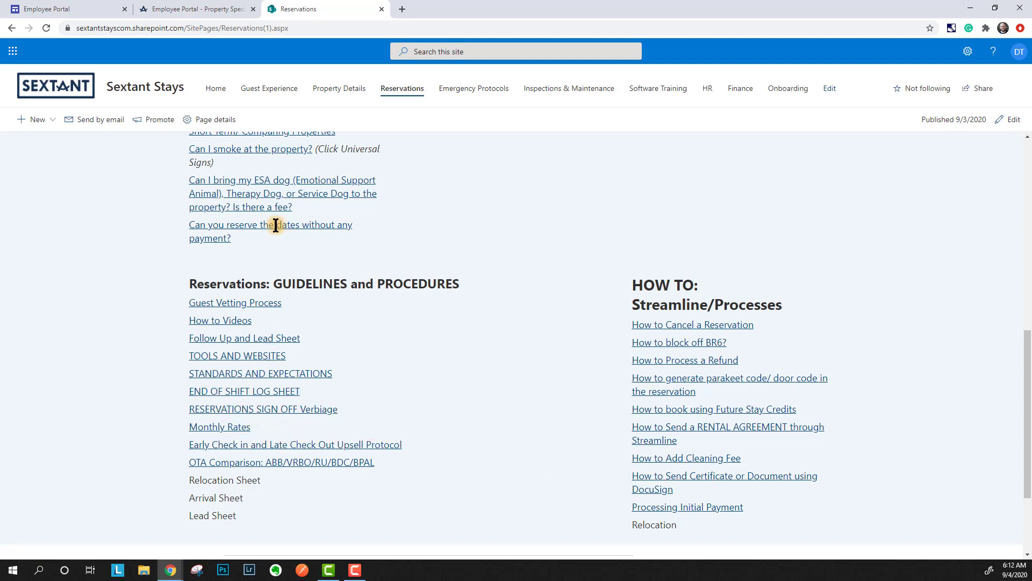
pyautogui.click(212, 7)
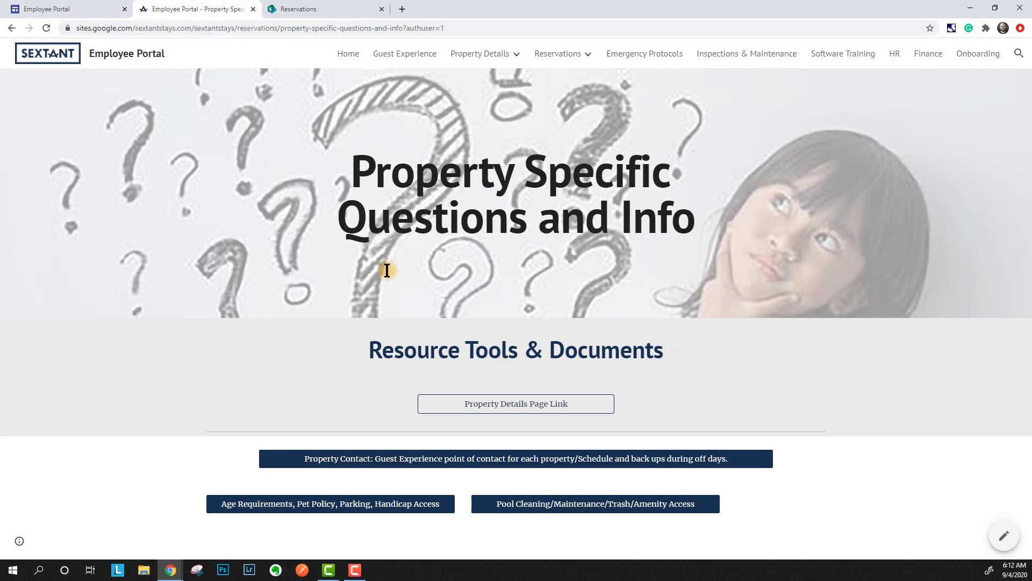
pyautogui.click(484, 413)
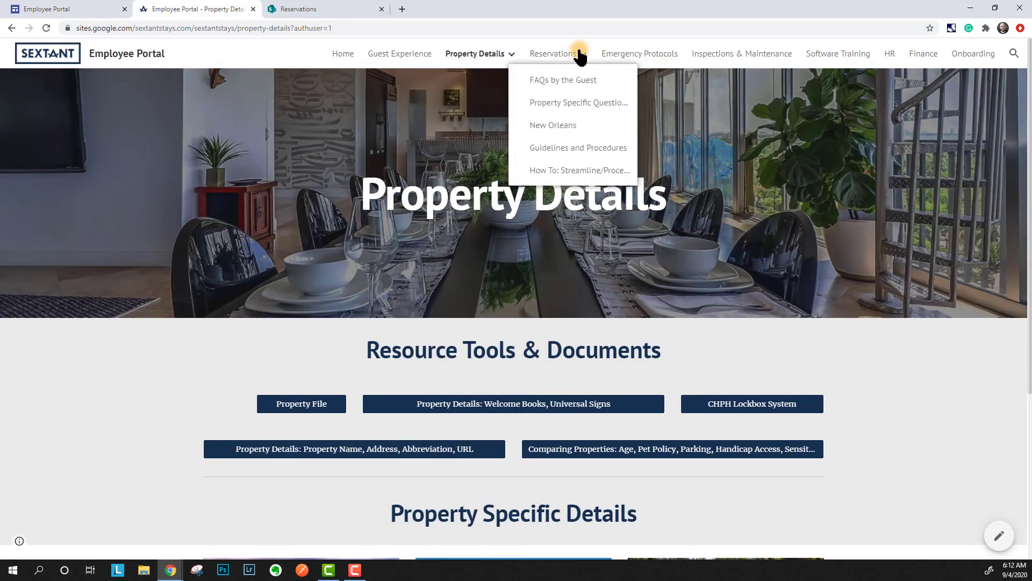
# - Browse published Emergency Protocols, Inspections & Maintenance, Software Training, HR and Finance pages, then return to the editor
pyautogui.click(623, 58)
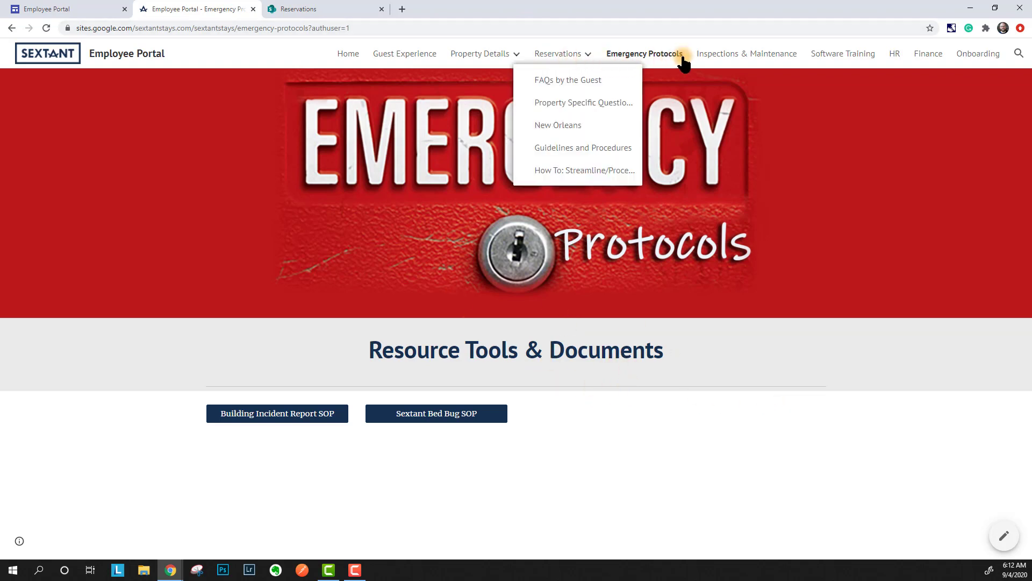
pyautogui.click(731, 58)
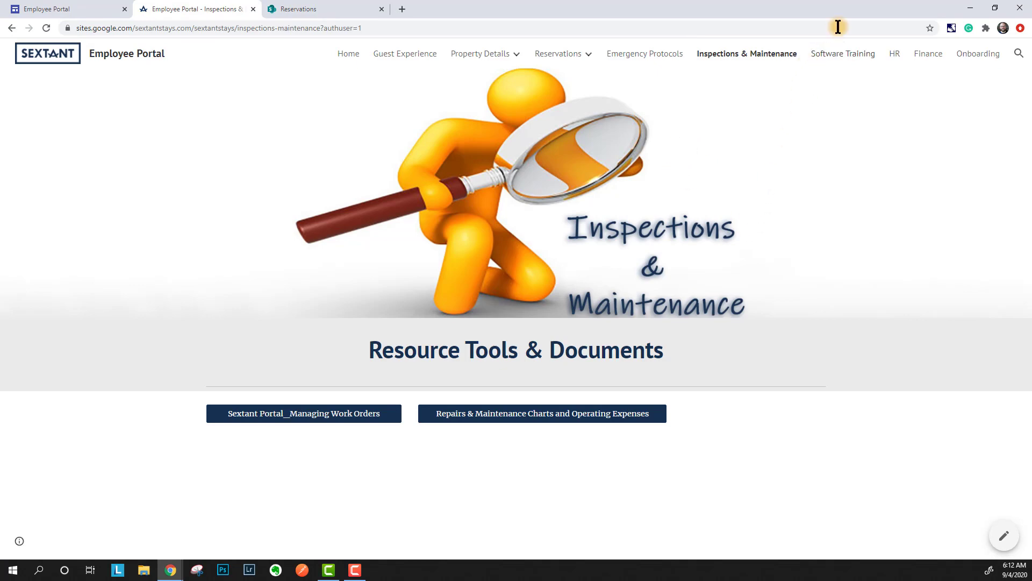
pyautogui.click(845, 58)
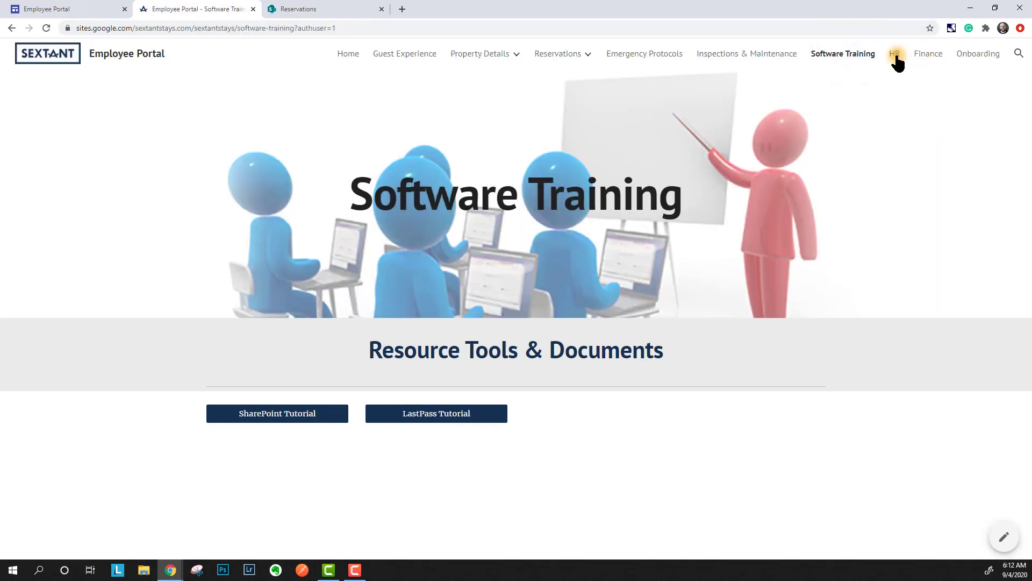
pyautogui.click(894, 58)
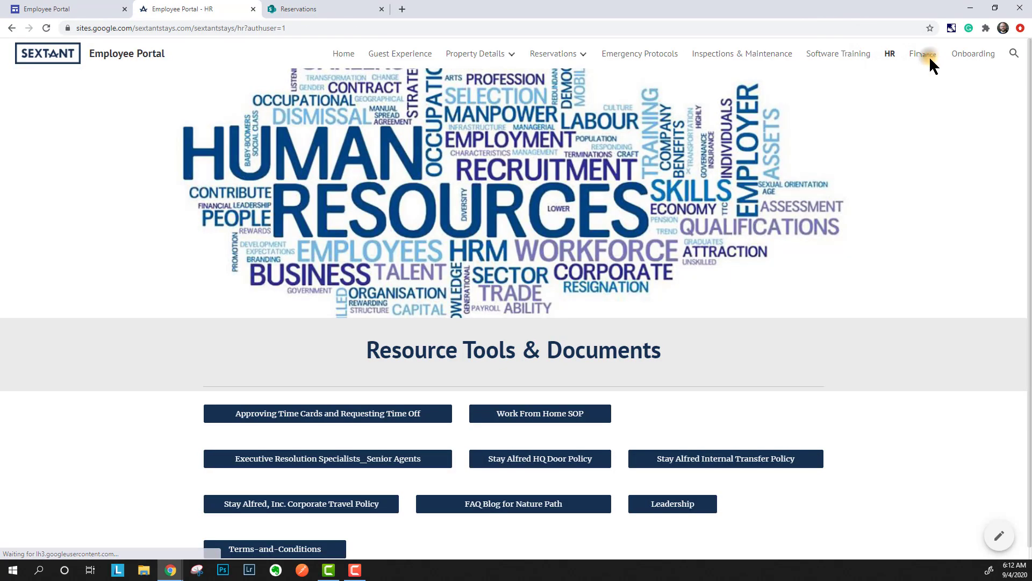
pyautogui.click(928, 56)
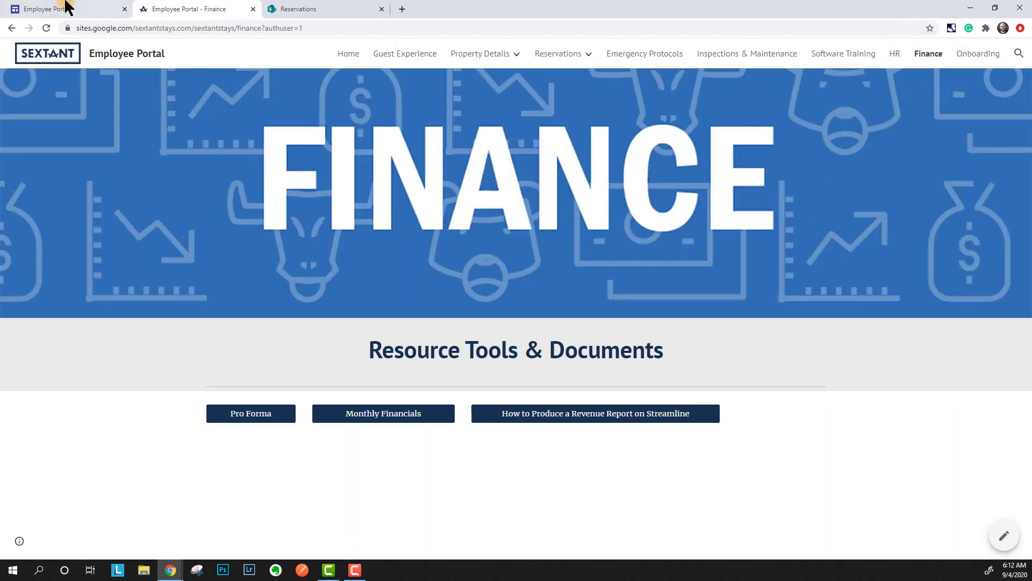
pyautogui.click(65, 8)
pyautogui.moveTo(505, 96)
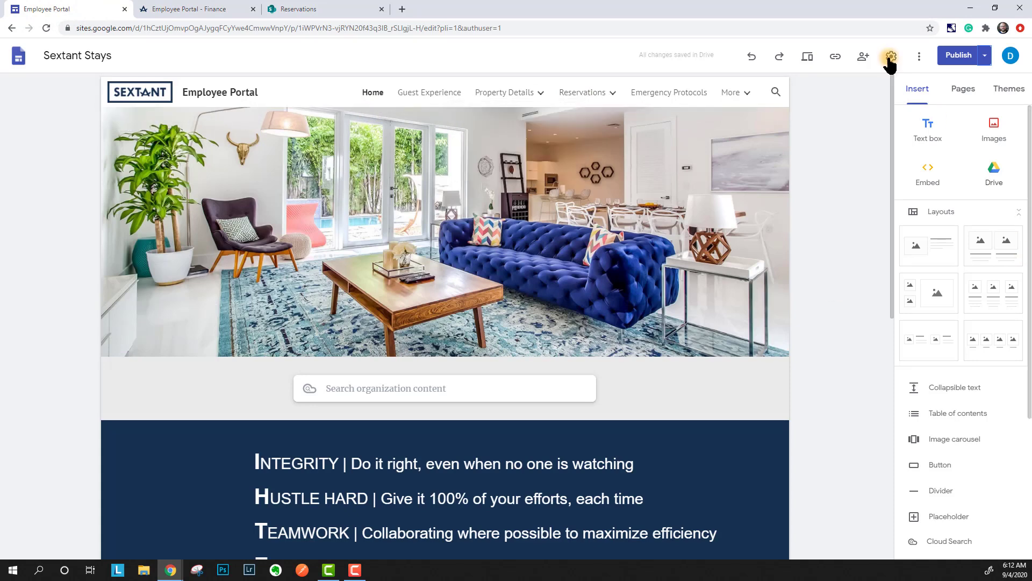
pyautogui.click(808, 57)
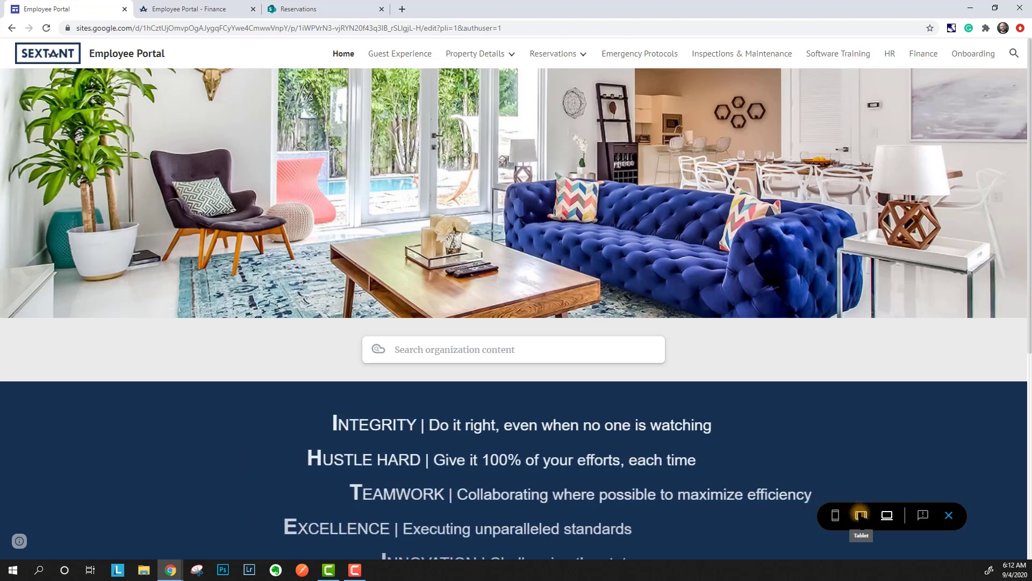
pyautogui.scroll(-1, 745, 344)
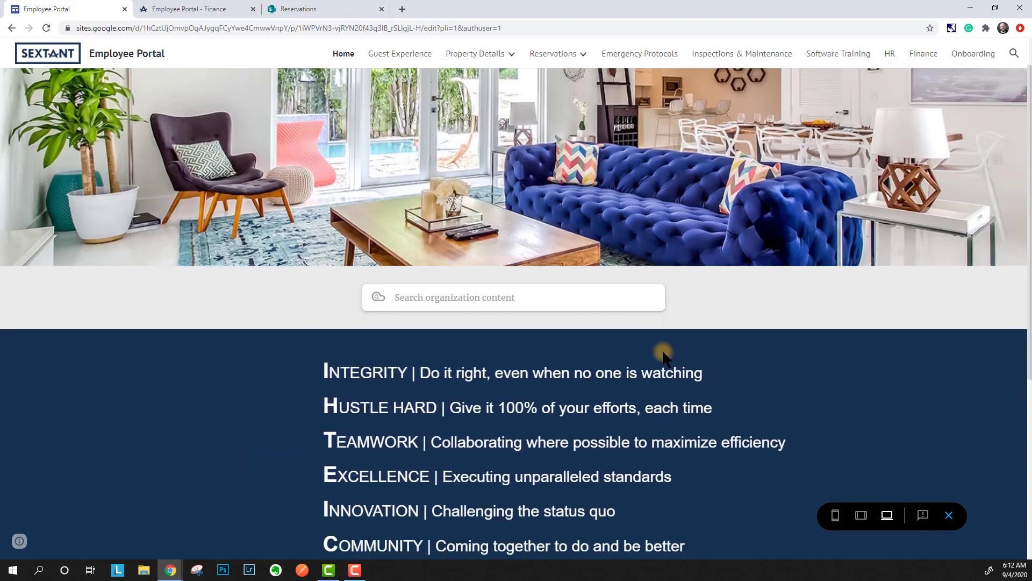
pyautogui.scroll(1, 611, 362)
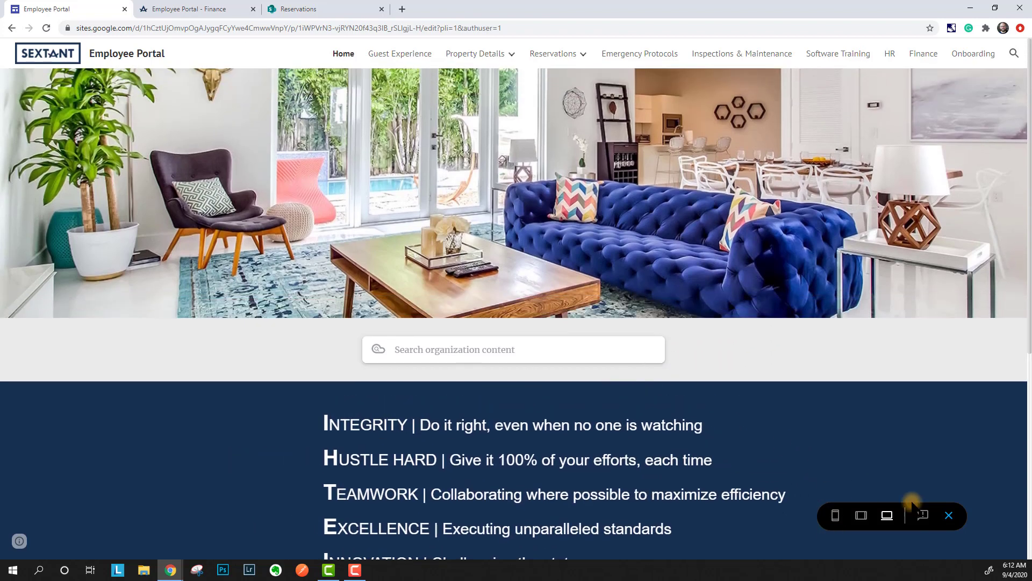
pyautogui.click(861, 516)
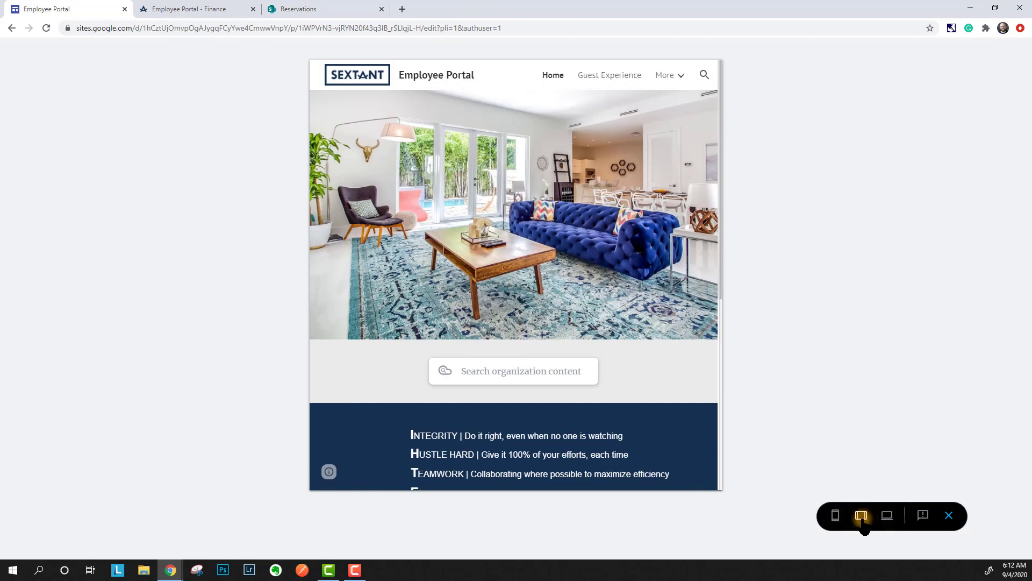
pyautogui.click(837, 517)
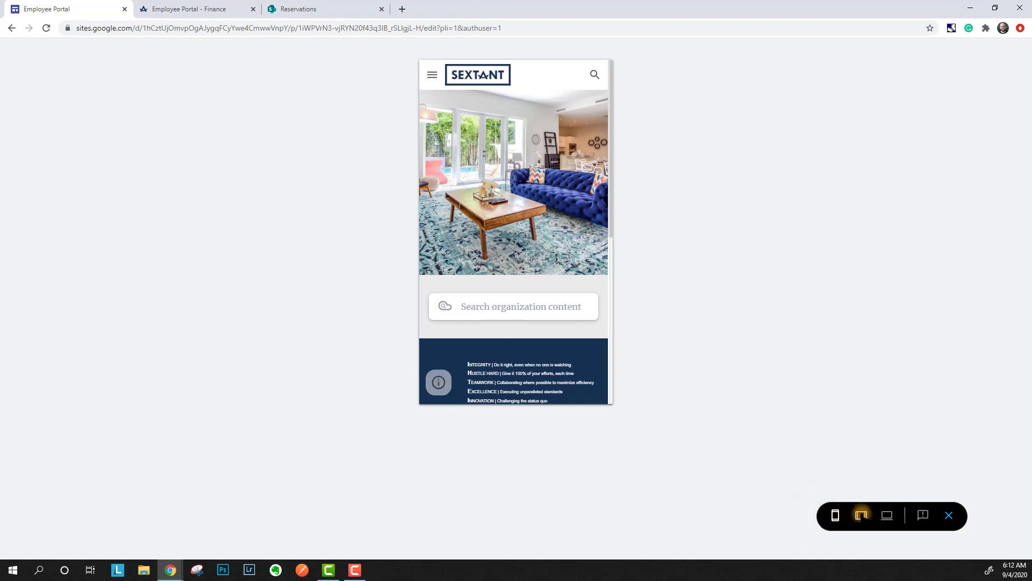
pyautogui.click(860, 517)
pyautogui.click(888, 517)
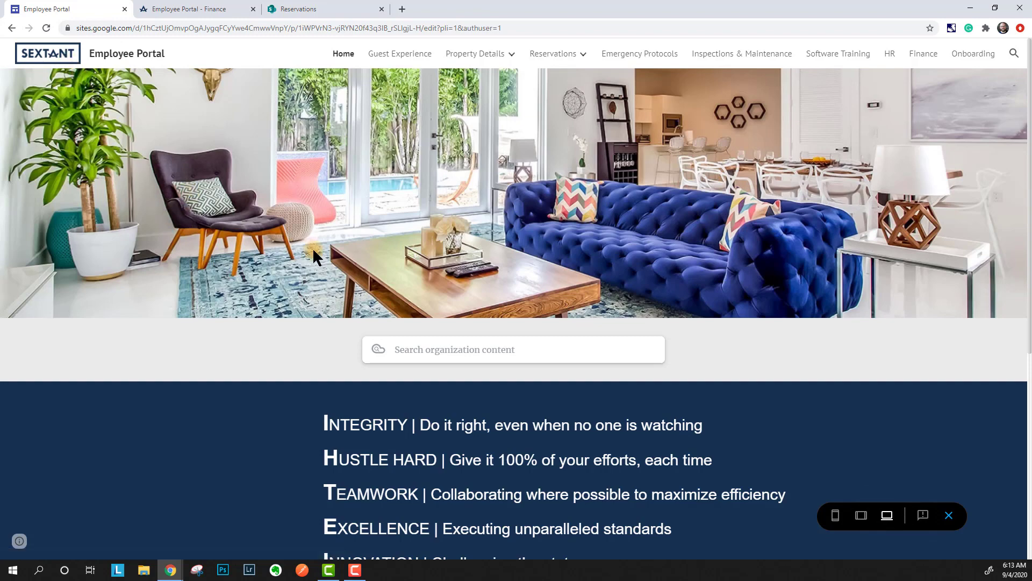
pyautogui.scroll(-5, 309, 243)
pyautogui.scroll(3, 323, 253)
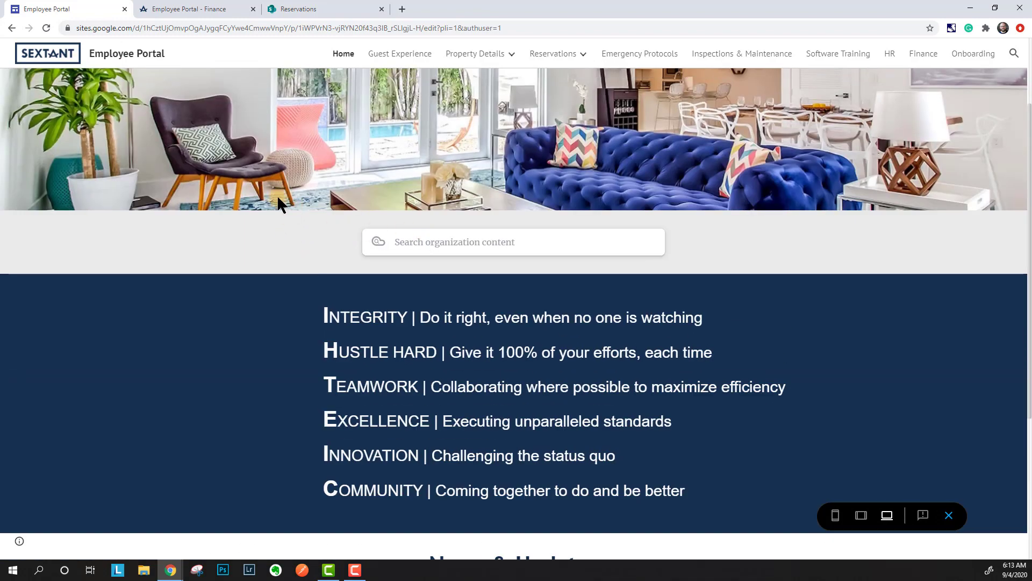
pyautogui.click(947, 513)
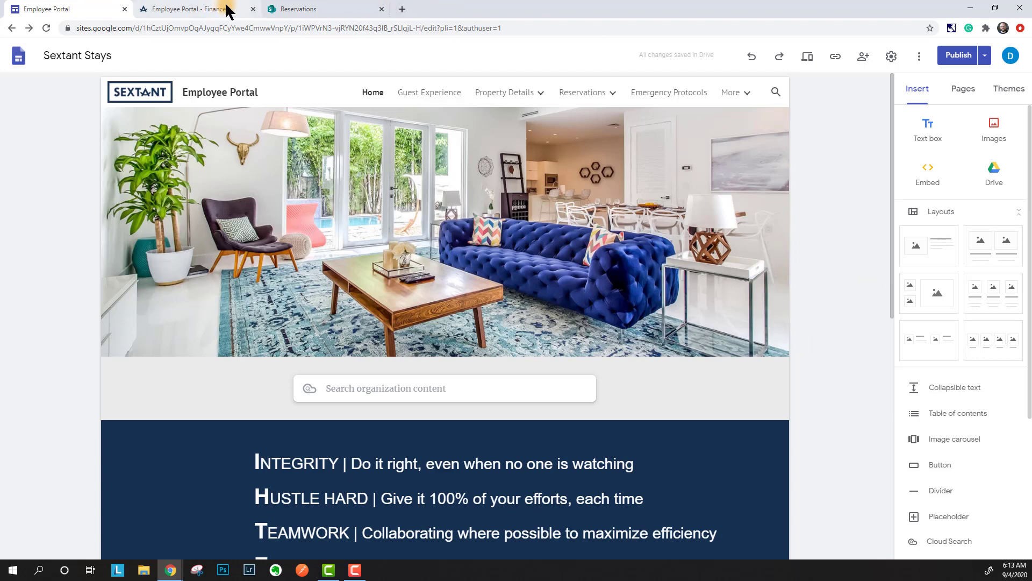
# - Close the Finance tab, inspect the values section's embed HTML without changes, and select News & Updates
pyautogui.click(254, 9)
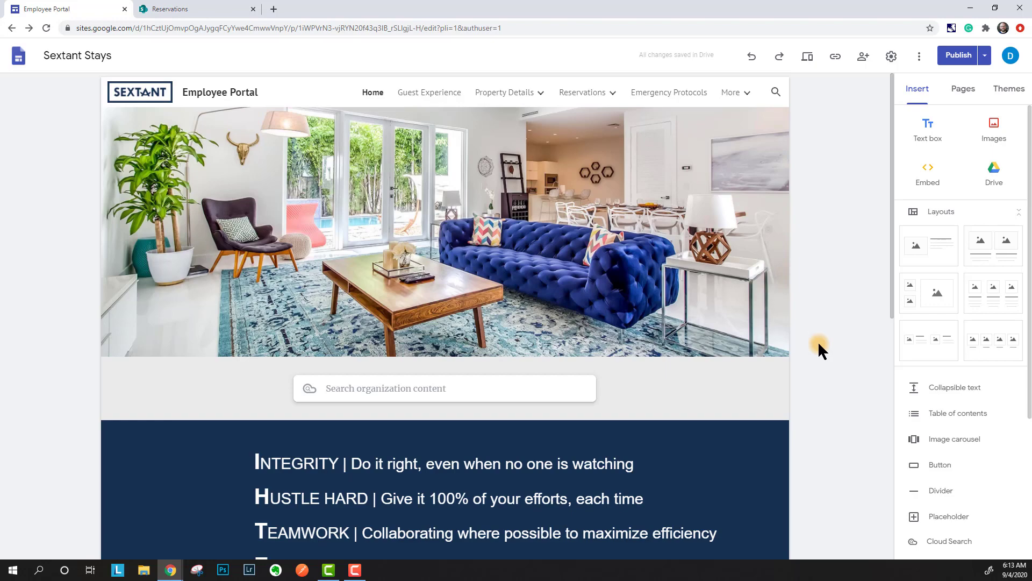
pyautogui.scroll(-5, 817, 341)
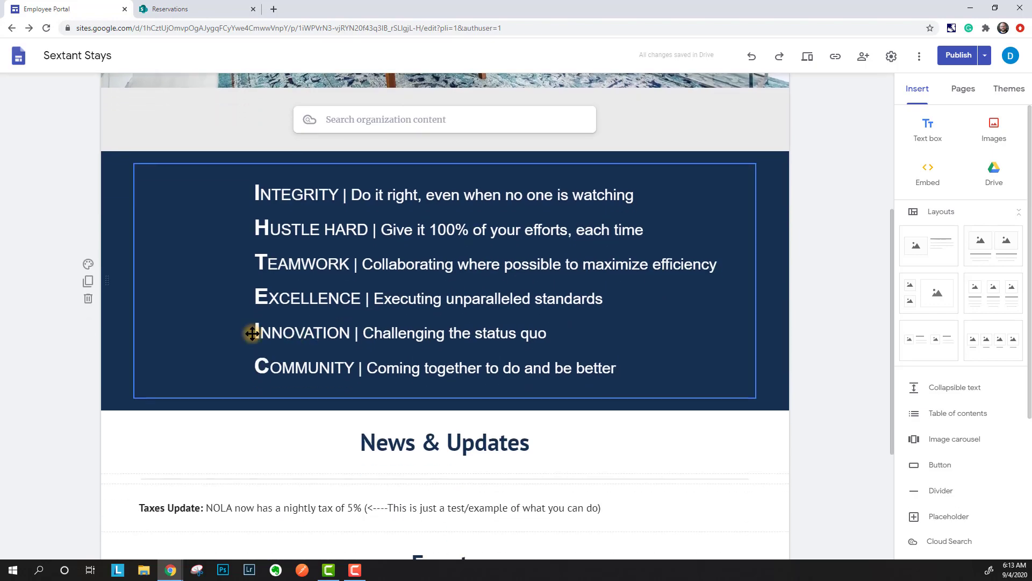
pyautogui.doubleClick(202, 322)
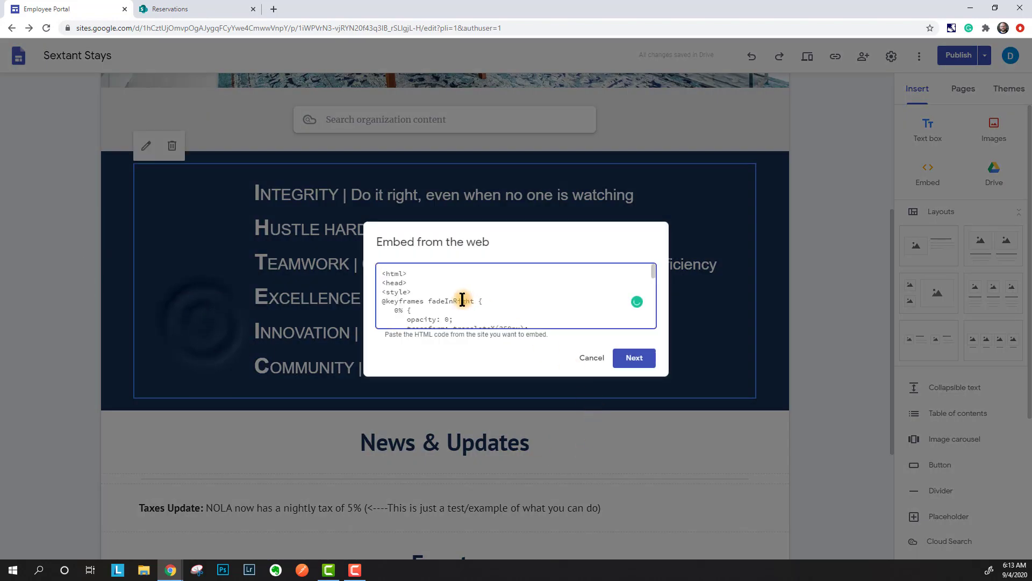
pyautogui.moveTo(435, 287); pyautogui.dragTo(515, 313)
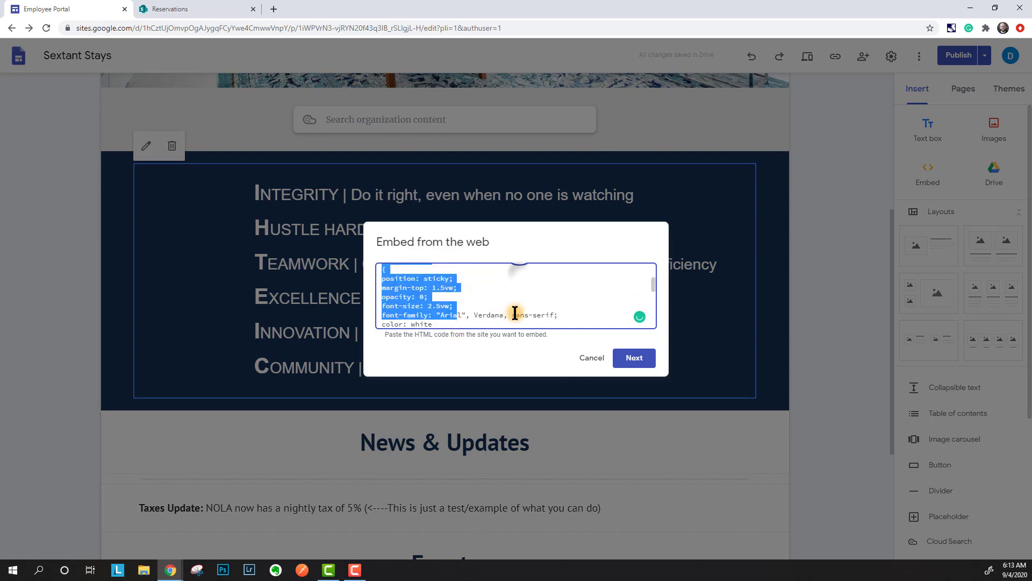
pyautogui.click(602, 359)
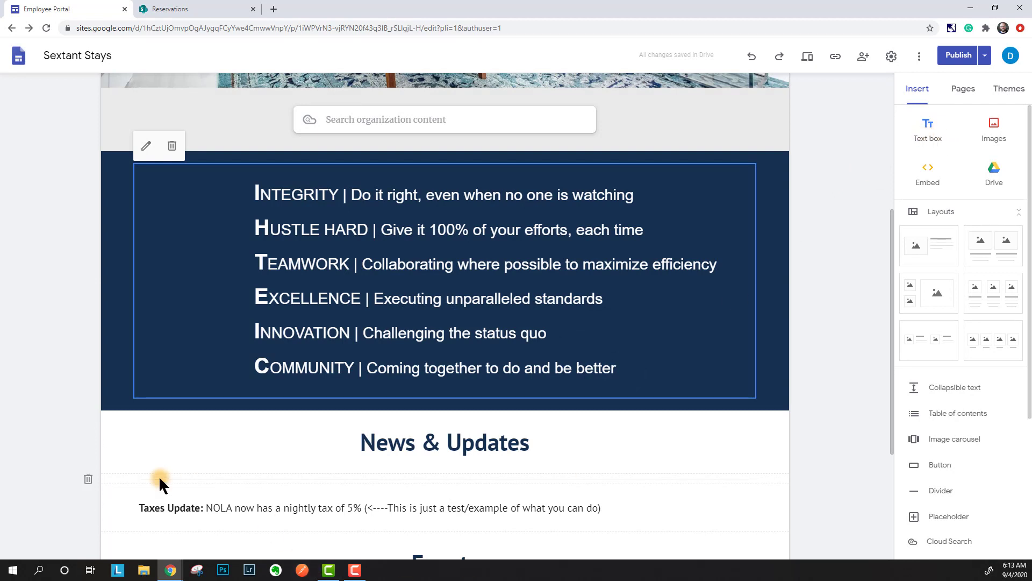
pyautogui.click(223, 442)
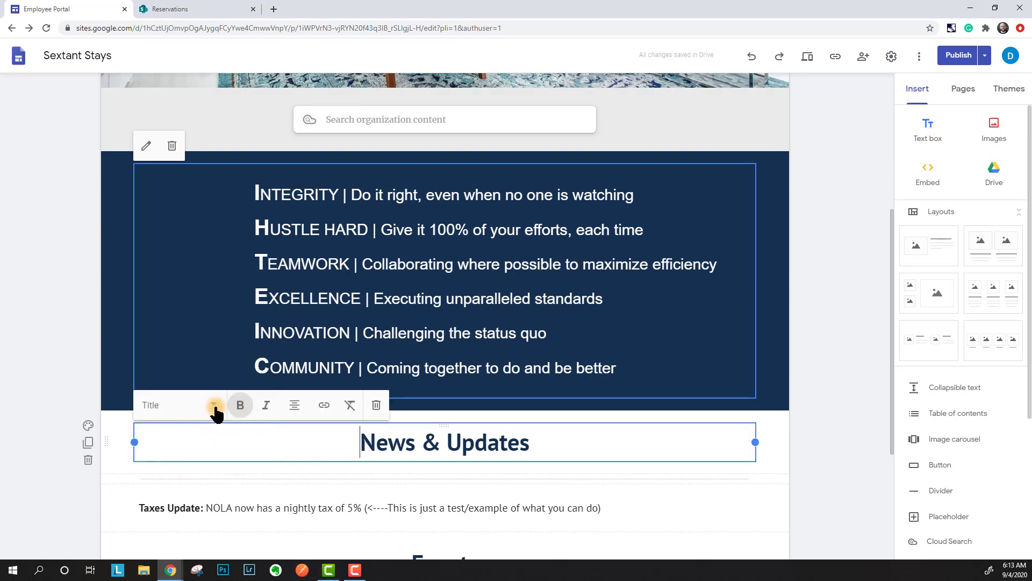
pyautogui.click(215, 409)
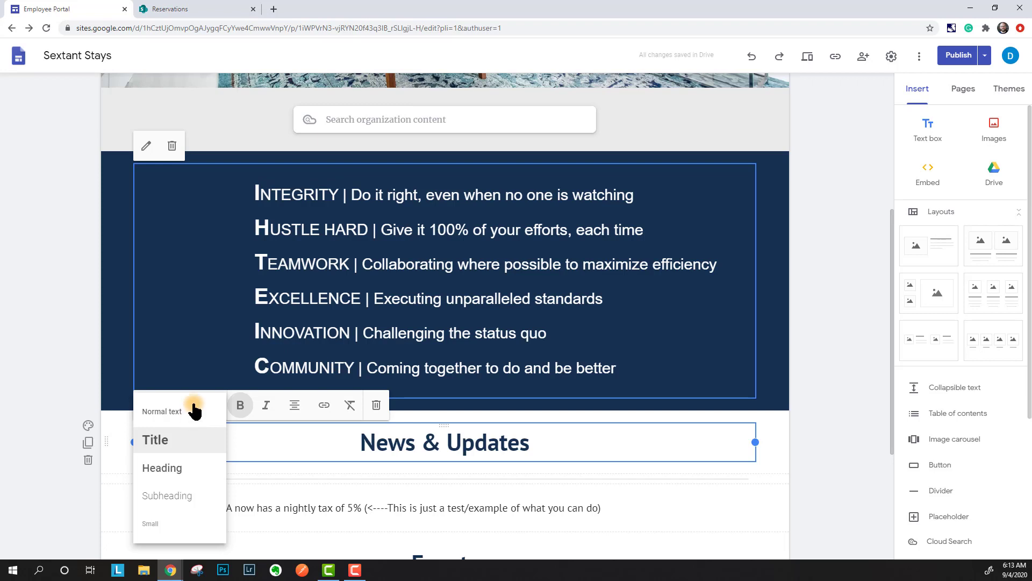
pyautogui.click(61, 257)
pyautogui.click(928, 170)
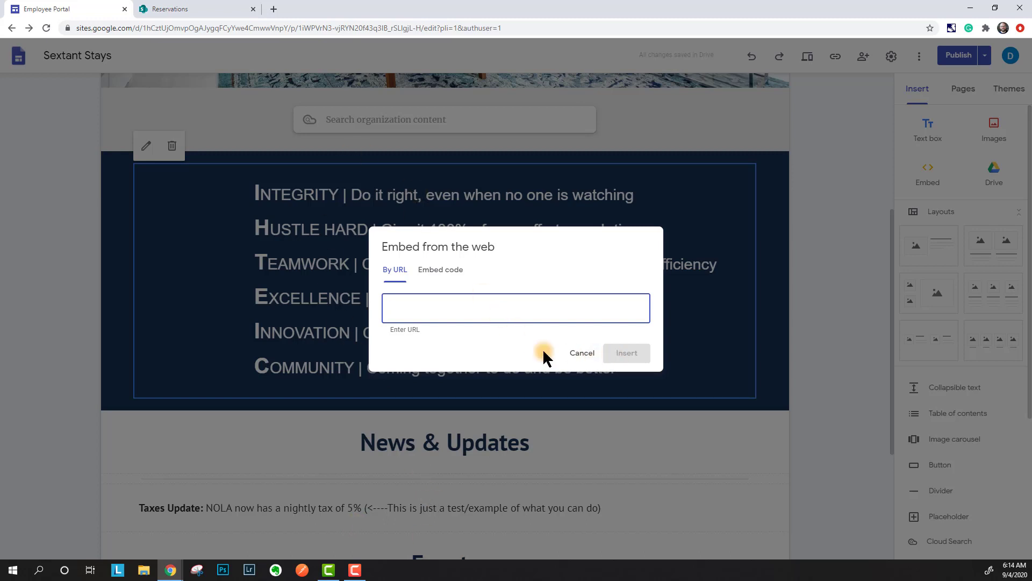
pyautogui.click(570, 355)
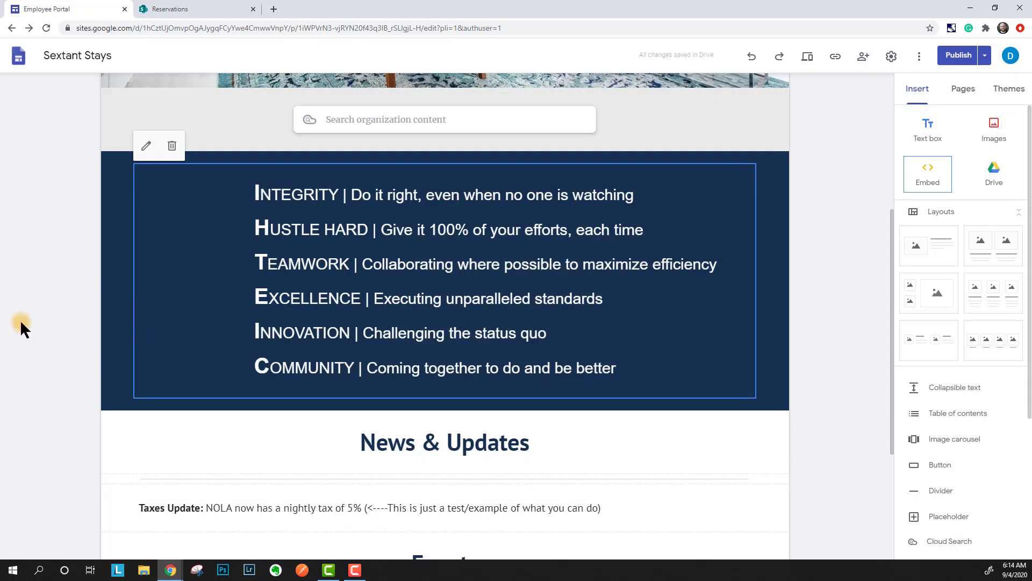
pyautogui.scroll(-4, 20, 322)
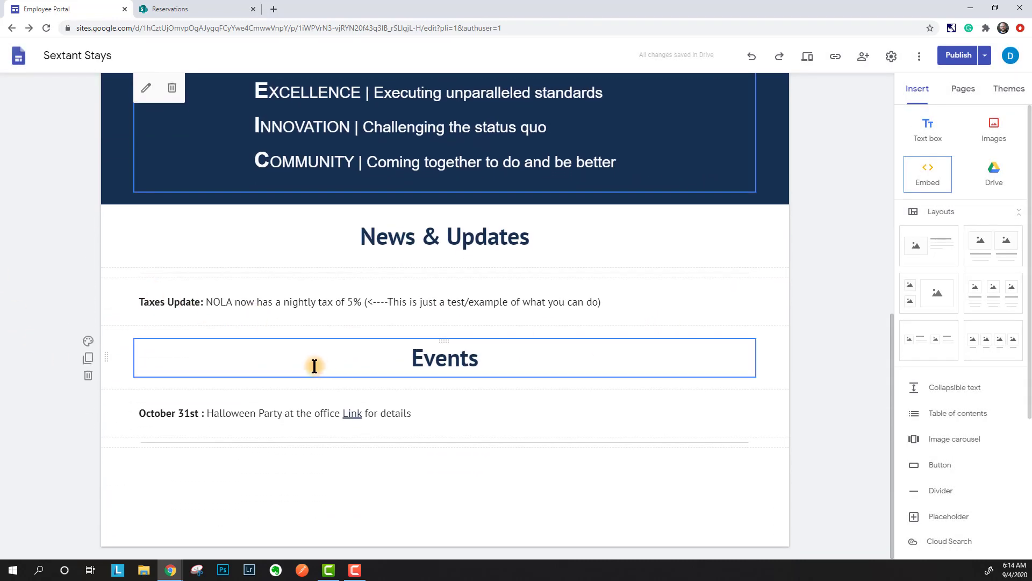
pyautogui.click(293, 302)
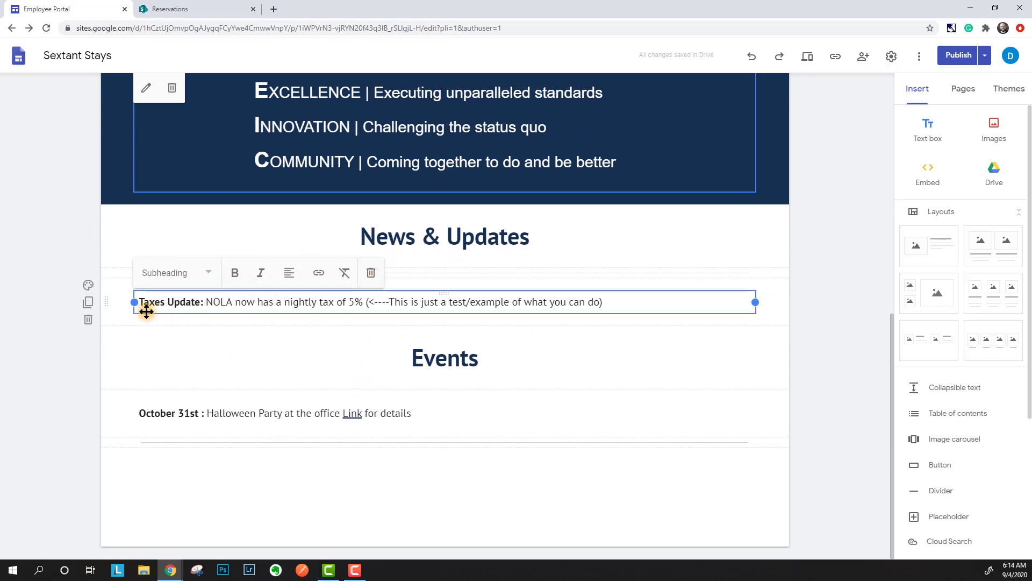
pyautogui.click(88, 302)
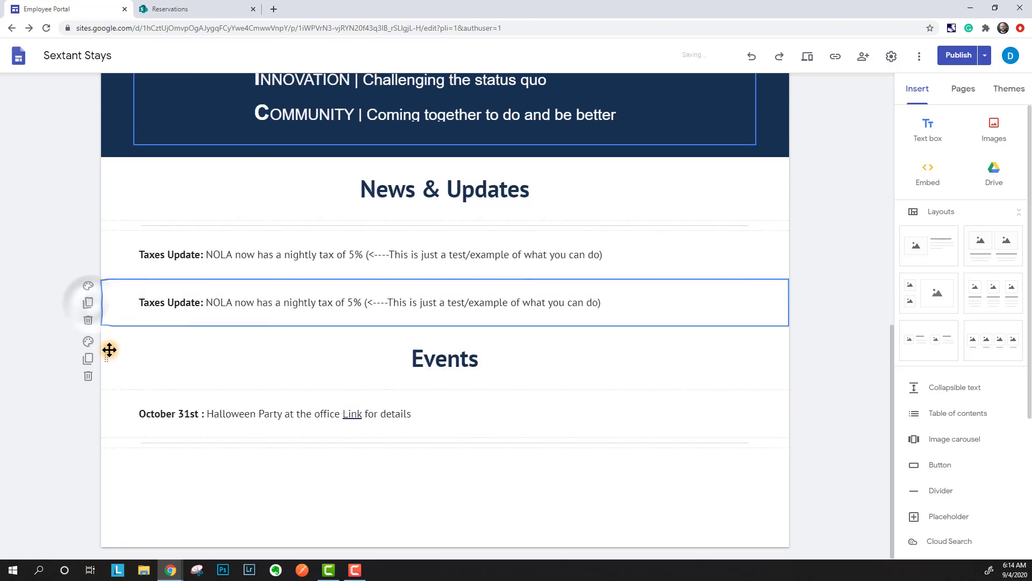
pyautogui.click(199, 301)
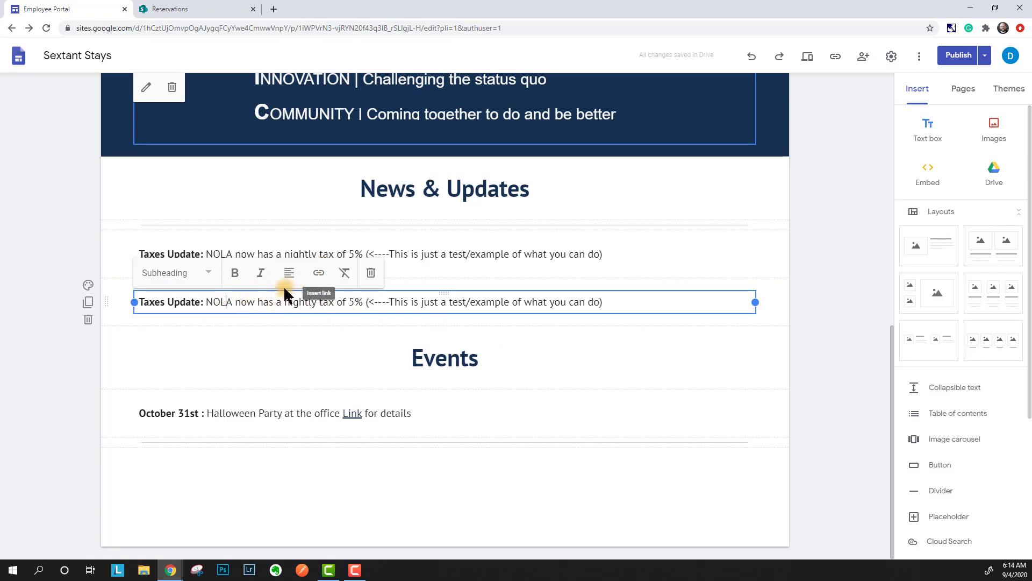
pyautogui.moveTo(284, 302); pyautogui.dragTo(318, 308)
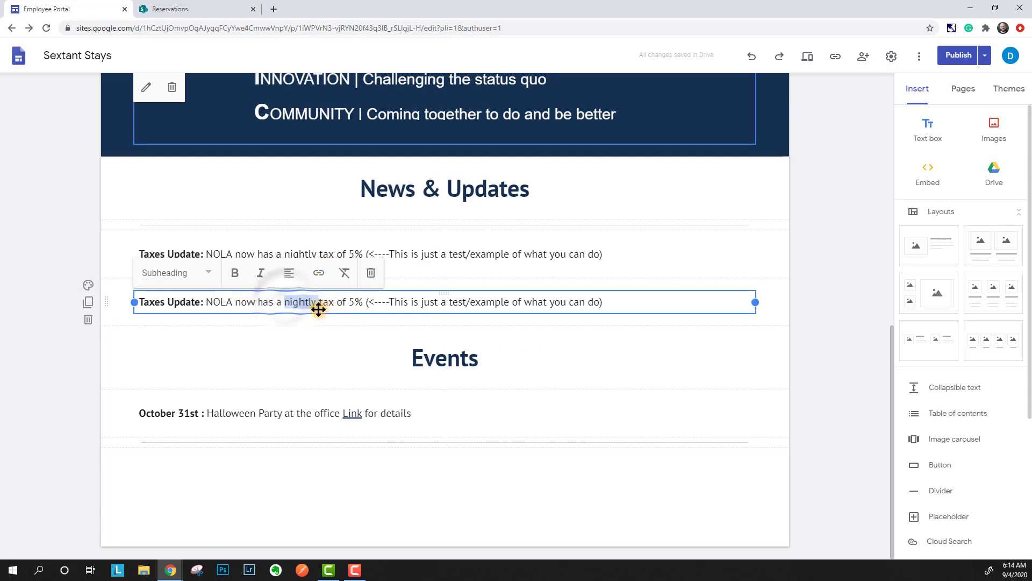
pyautogui.click(319, 272)
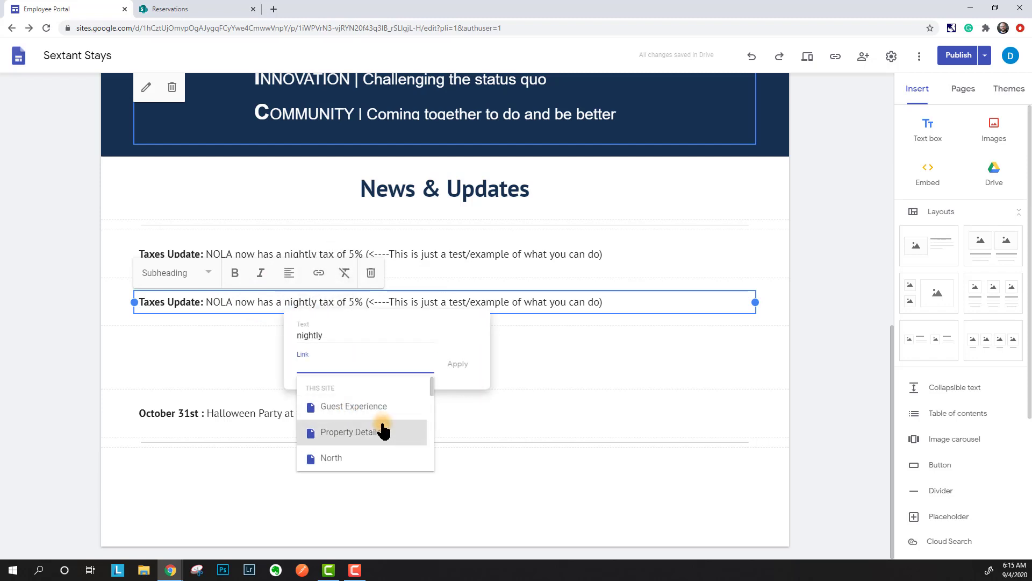
pyautogui.scroll(-3, 380, 430)
pyautogui.scroll(-2, 380, 430)
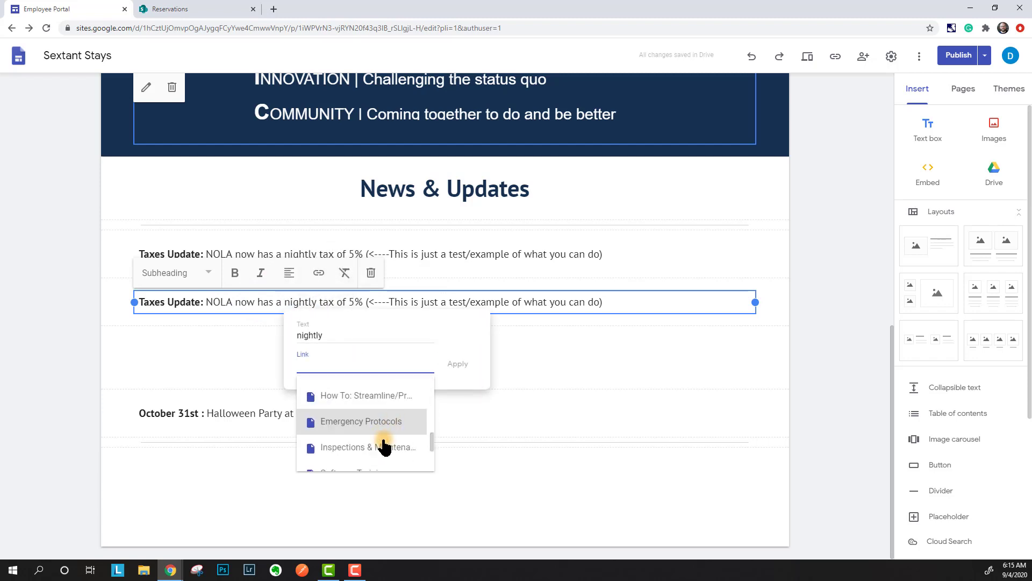
pyautogui.scroll(-3, 379, 435)
pyautogui.scroll(3, 380, 439)
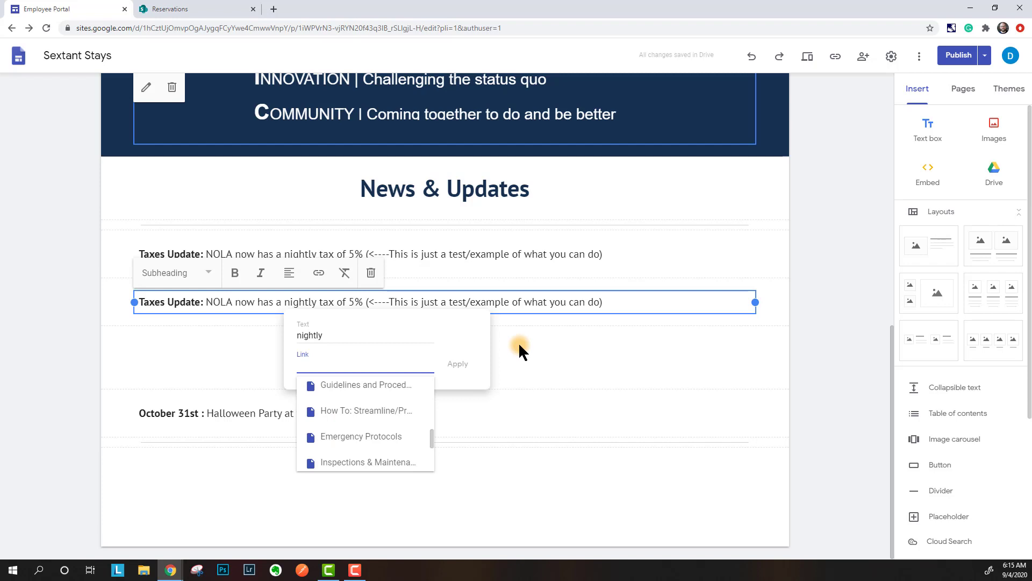
pyautogui.click(269, 331)
pyautogui.click(343, 302)
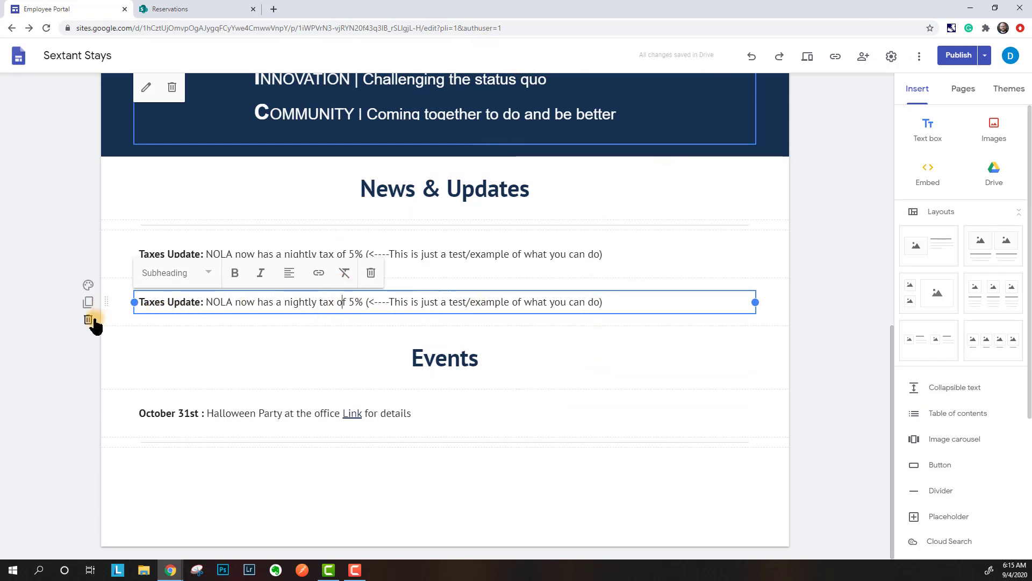
pyautogui.click(88, 319)
pyautogui.click(285, 415)
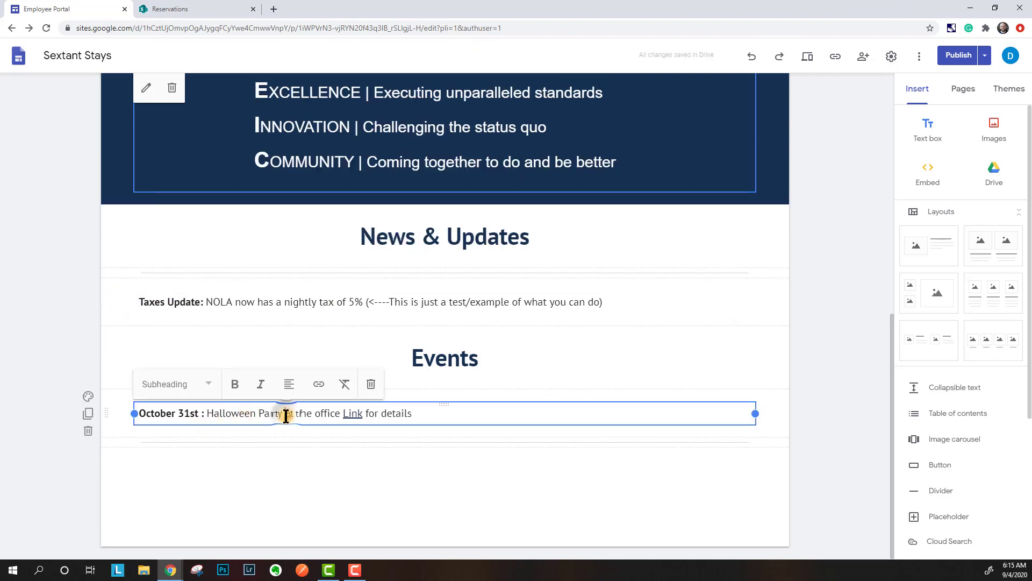
pyautogui.click(350, 414)
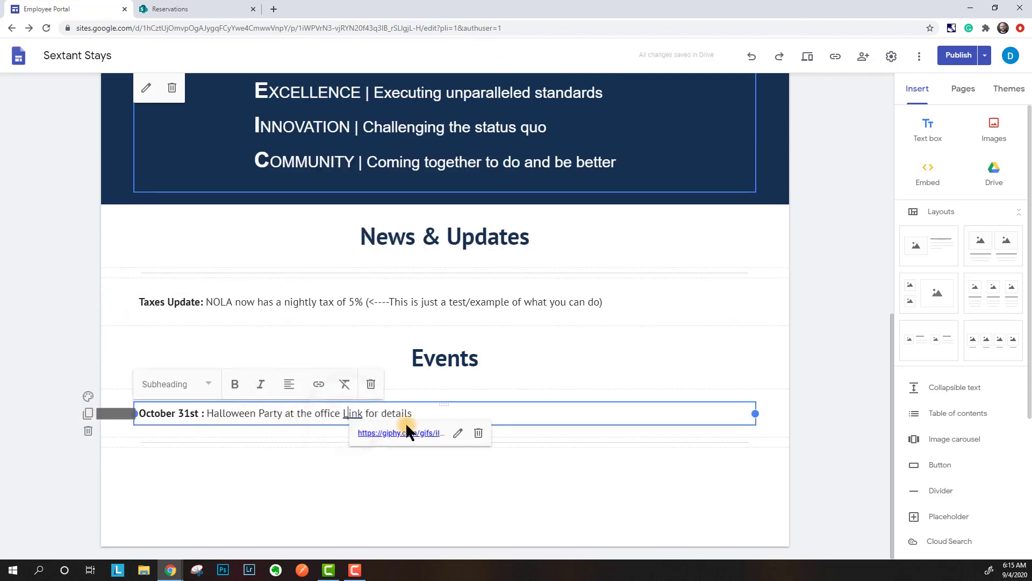
pyautogui.click(397, 433)
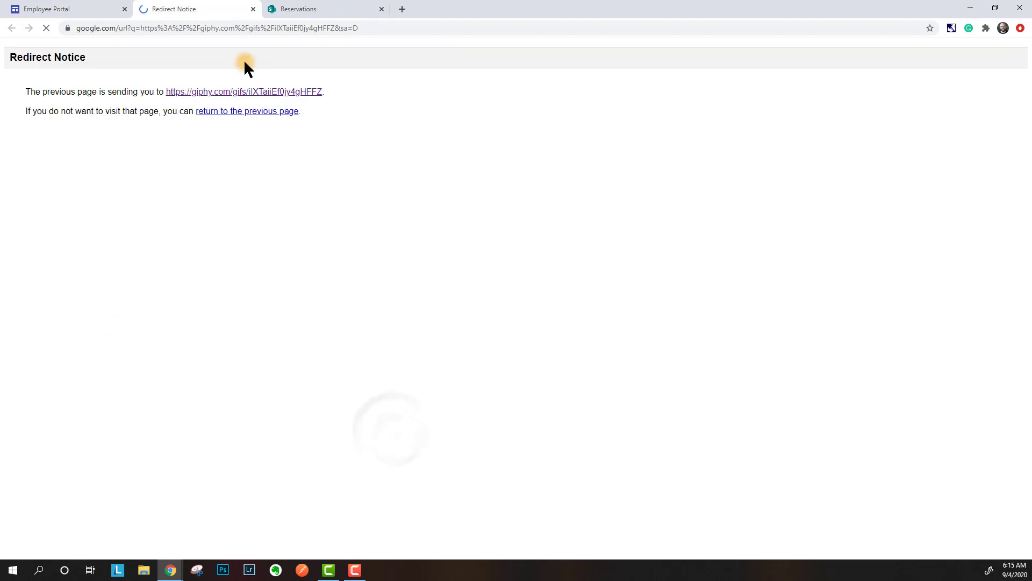
pyautogui.click(210, 91)
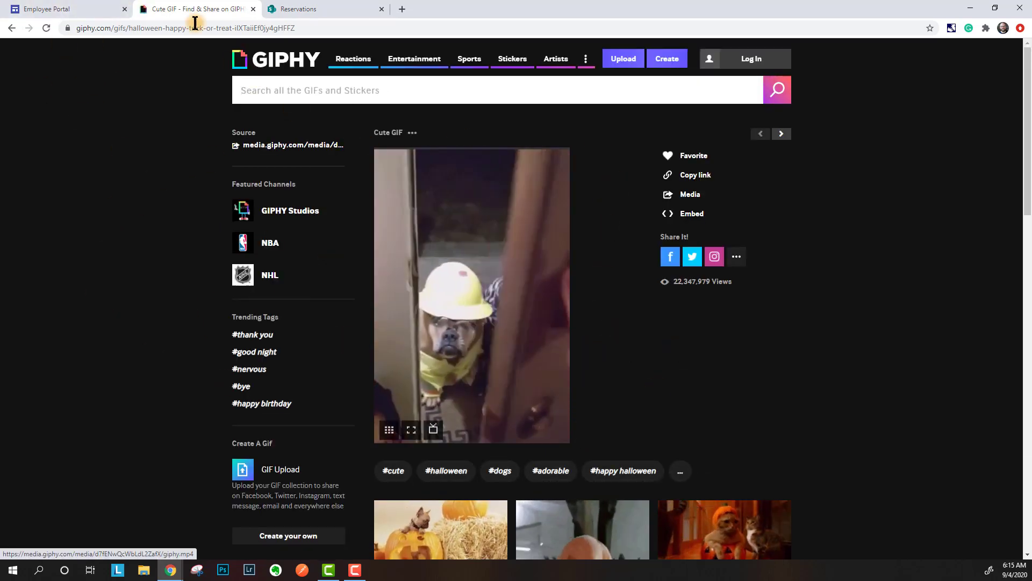
pyautogui.click(252, 9)
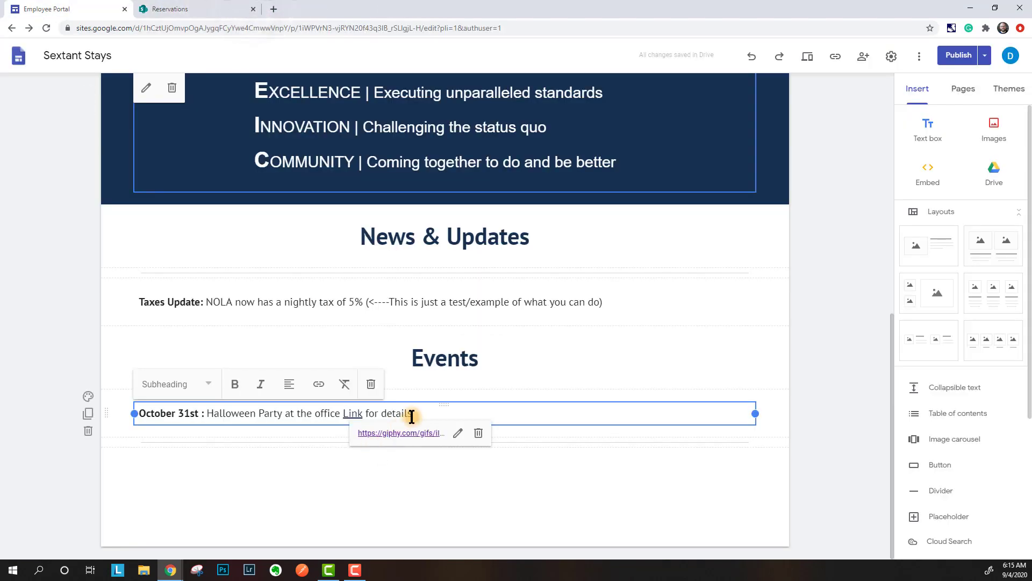
pyautogui.click(203, 438)
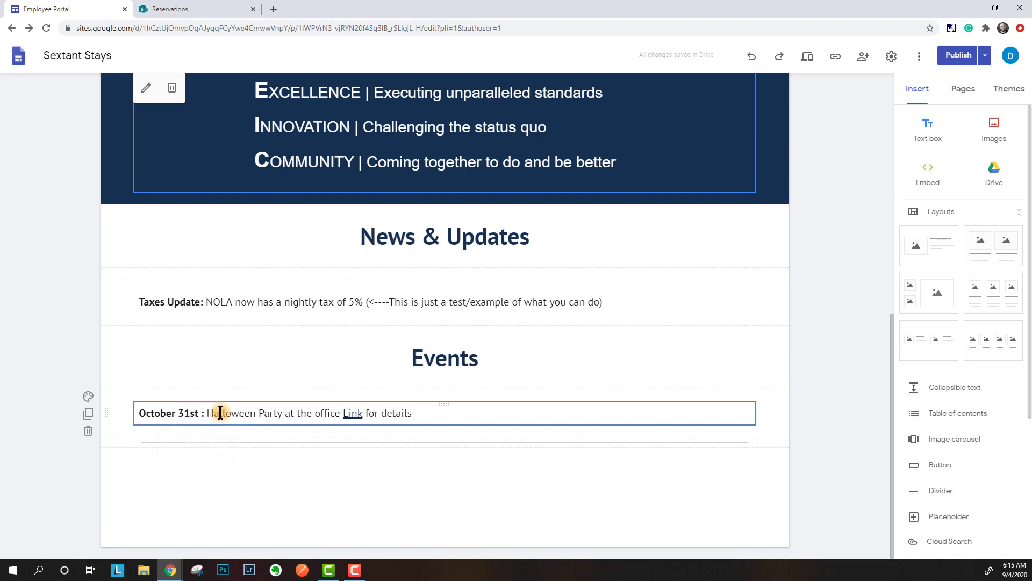
pyautogui.click(220, 413)
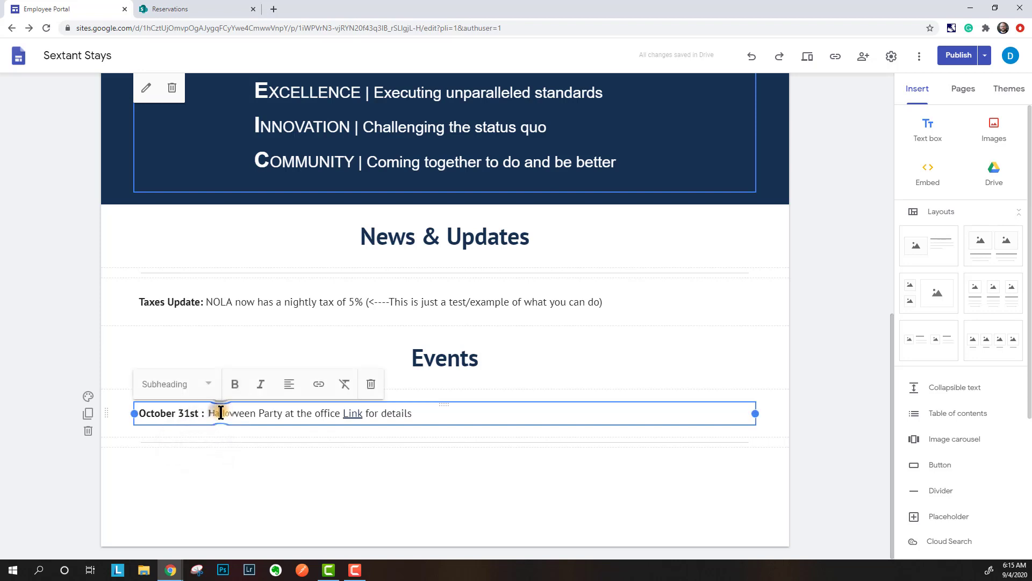
pyautogui.click(276, 470)
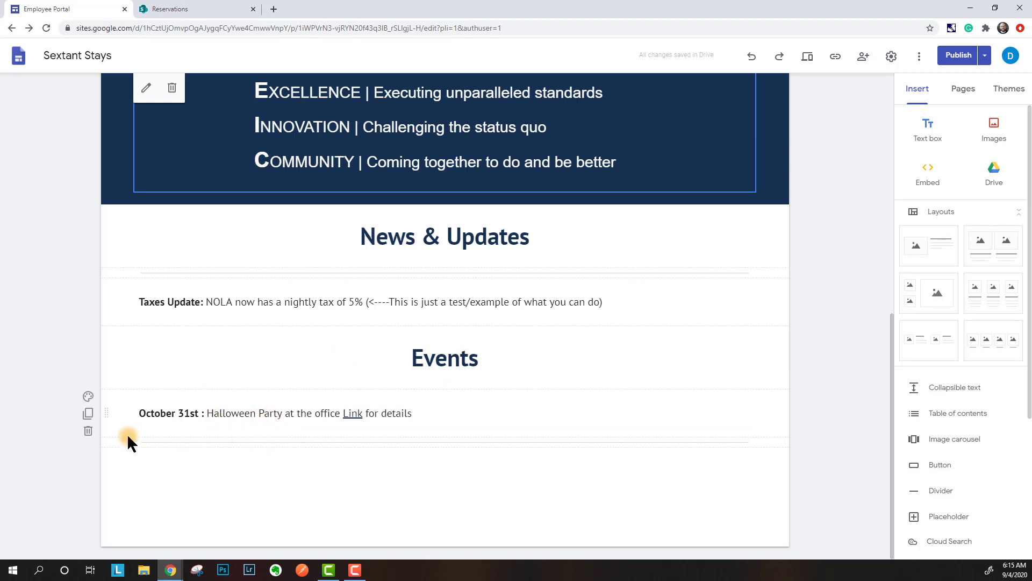
# - Move the divider beneath the Events heading, above the October 31st party line
pyautogui.moveTo(120, 438); pyautogui.dragTo(115, 393)
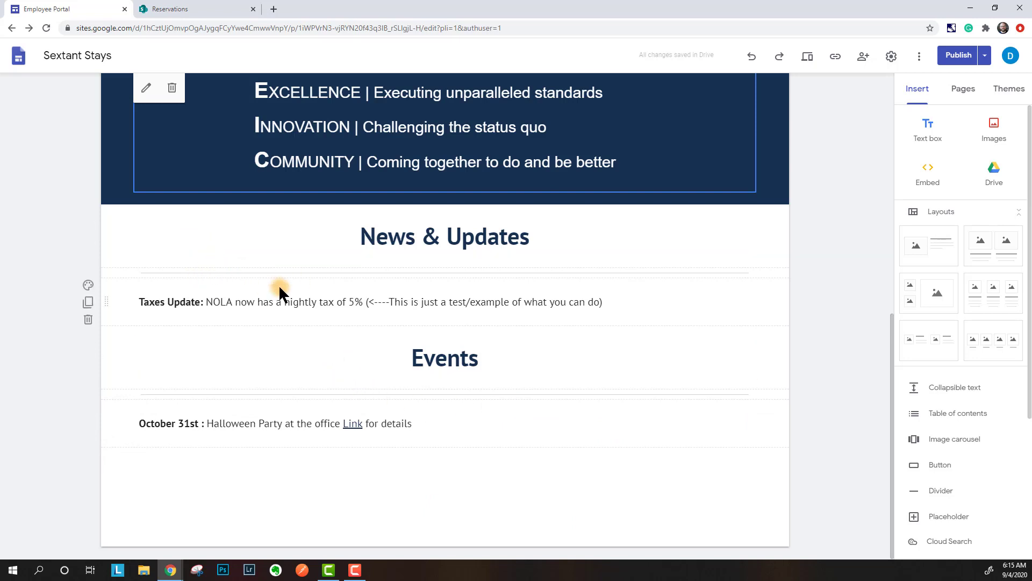
pyautogui.scroll(-1, 960, 430)
pyautogui.scroll(-2, 960, 430)
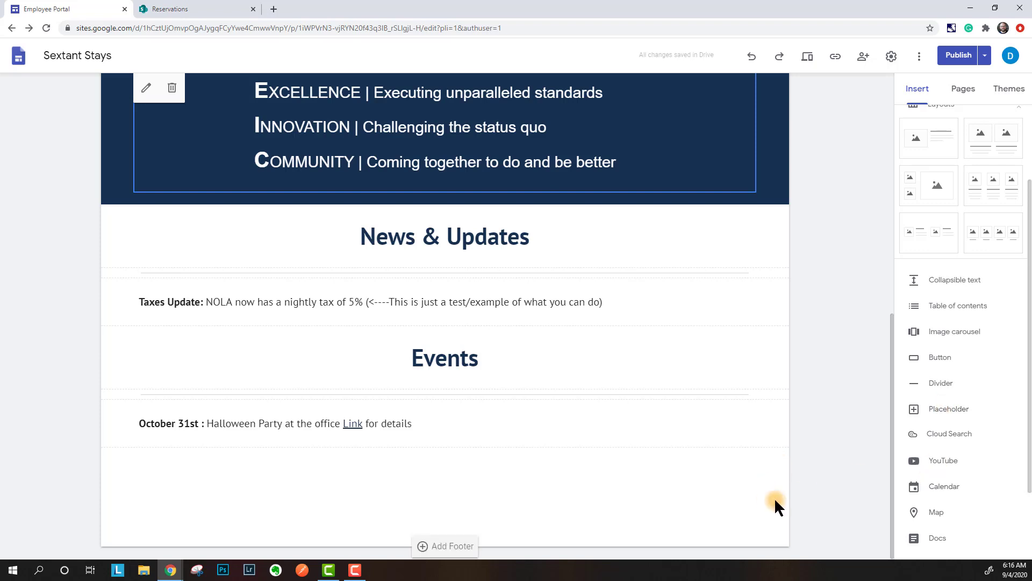
# - Add an empty placeholder below the October 31st line, then delete it
pyautogui.click(932, 422)
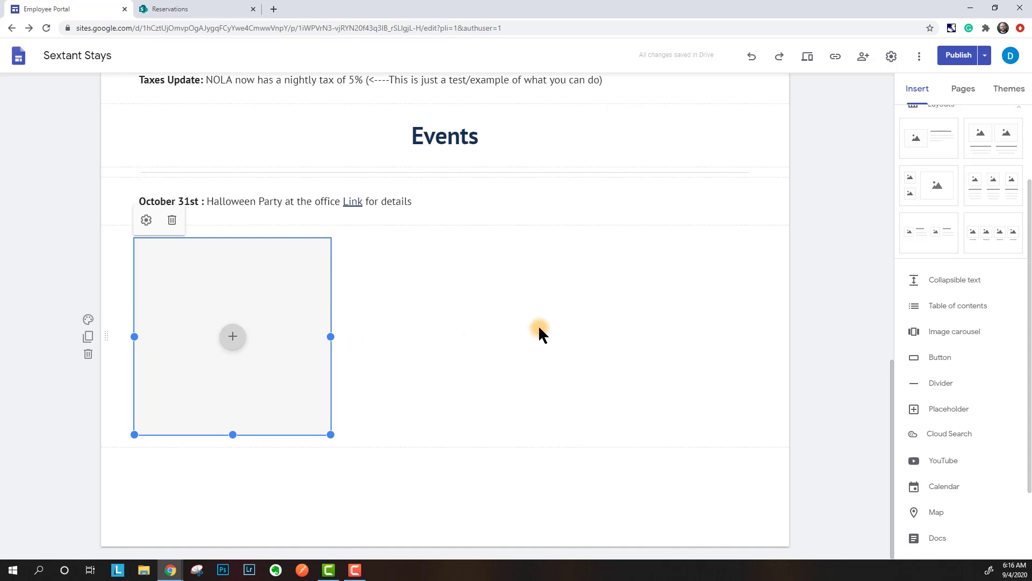
pyautogui.click(171, 220)
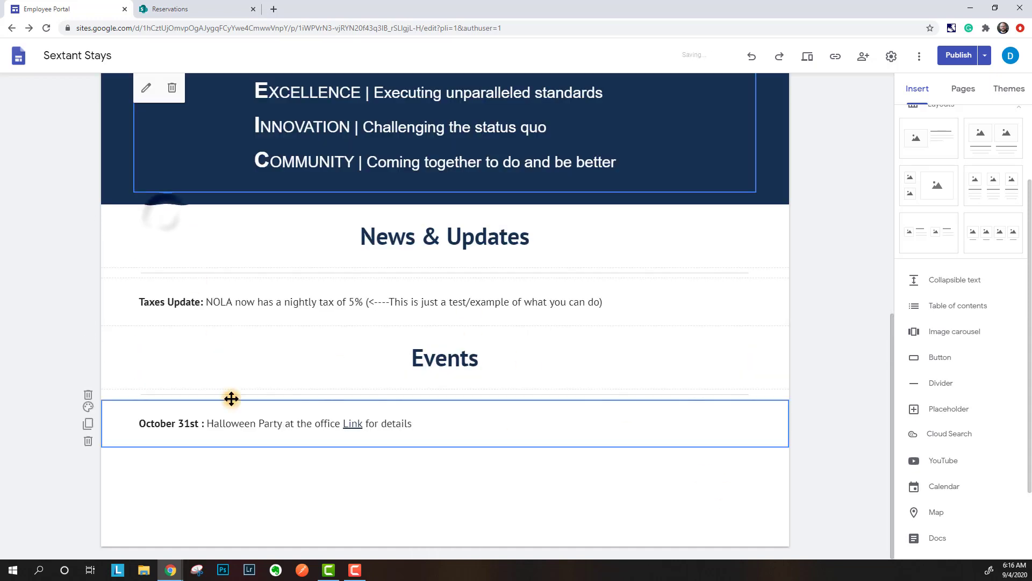
pyautogui.click(806, 395)
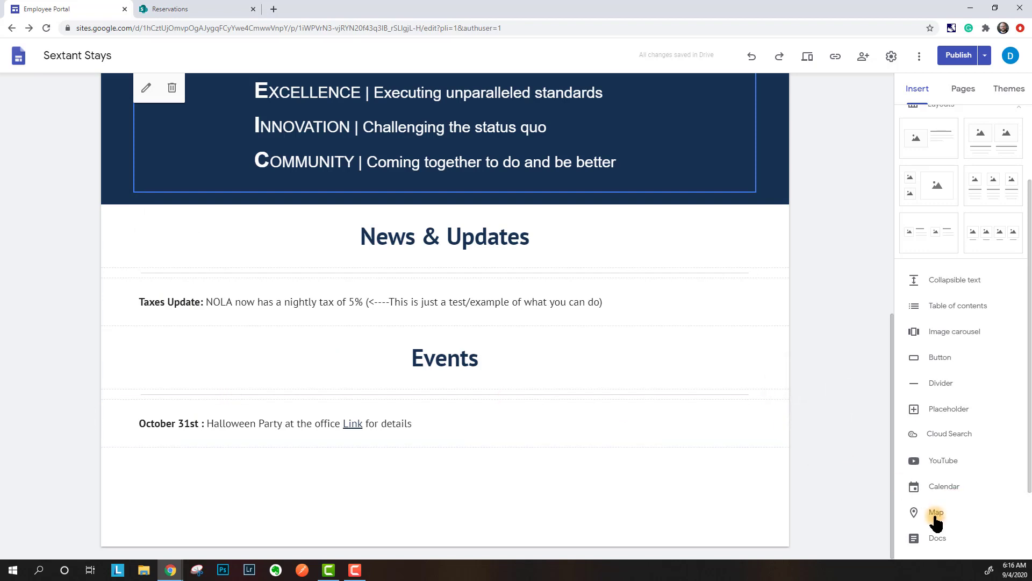
pyautogui.click(935, 517)
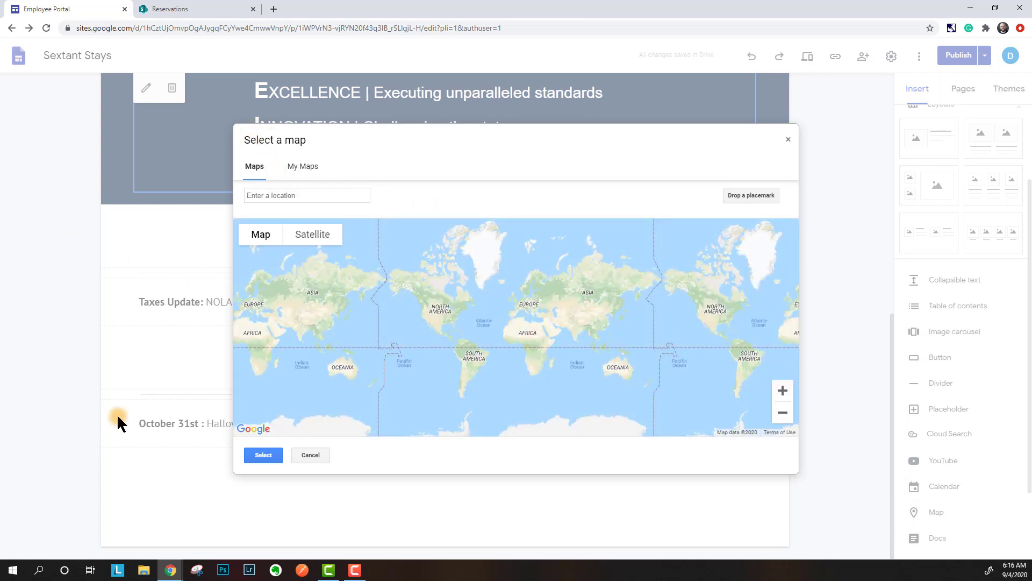
pyautogui.click(301, 167)
pyautogui.click(256, 167)
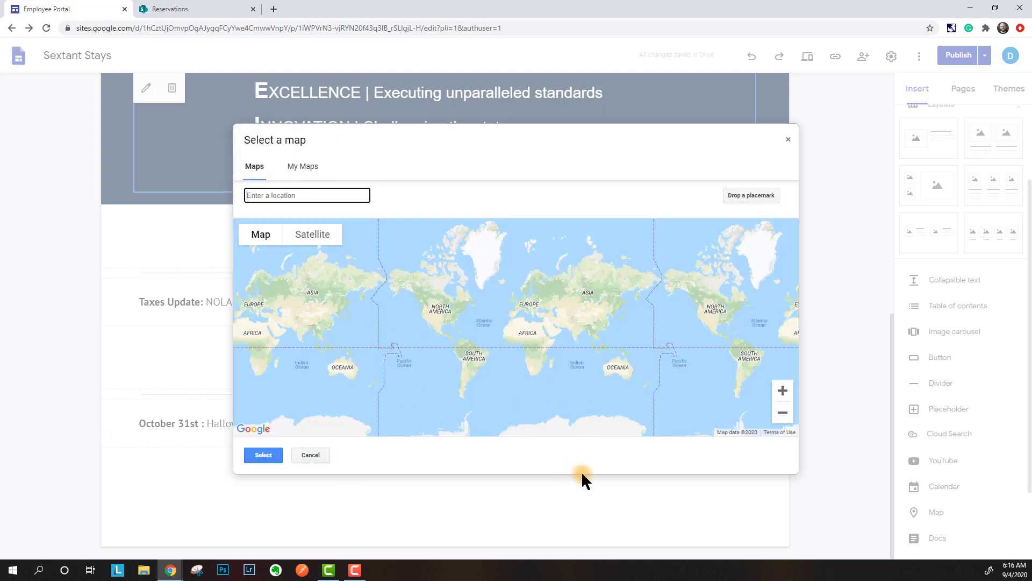
pyautogui.click(788, 140)
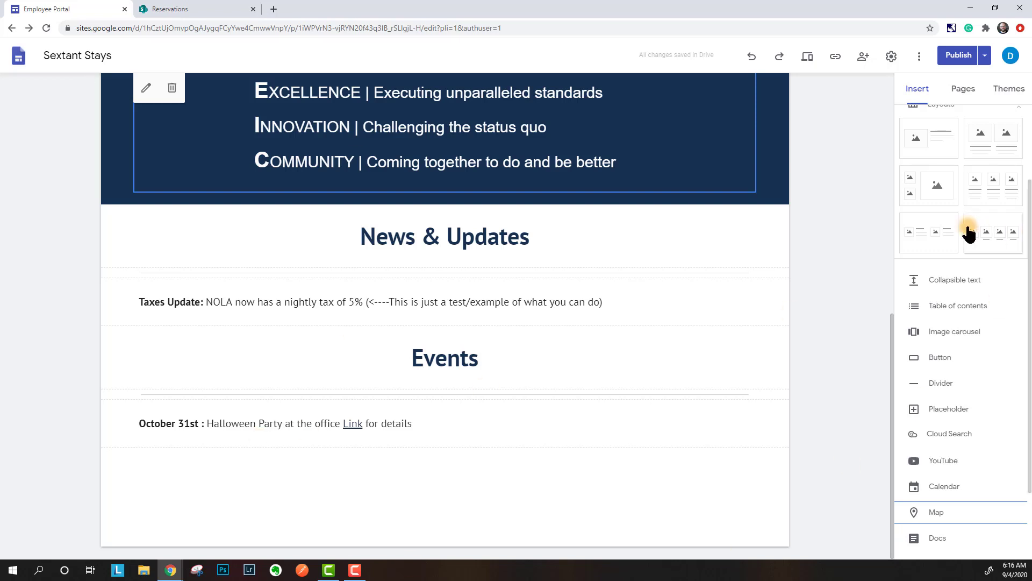
pyautogui.scroll(3, 957, 315)
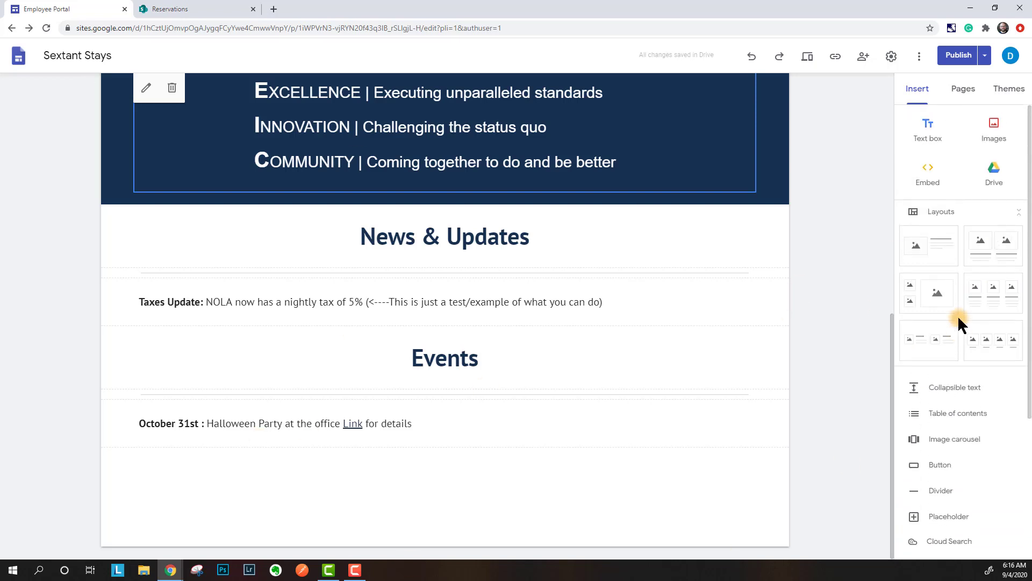
pyautogui.click(993, 178)
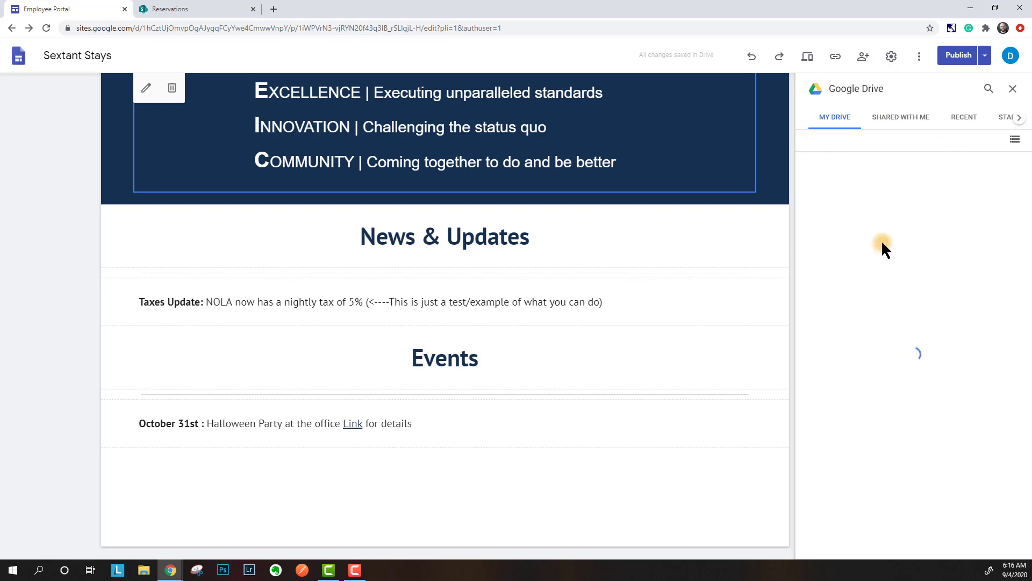
pyautogui.click(906, 129)
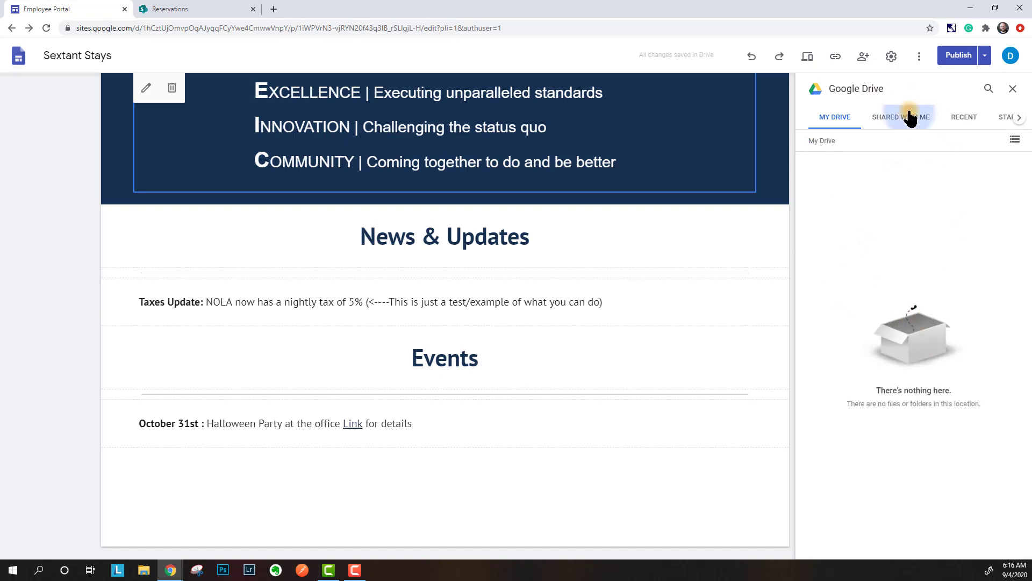
pyautogui.click(1013, 90)
pyautogui.click(428, 425)
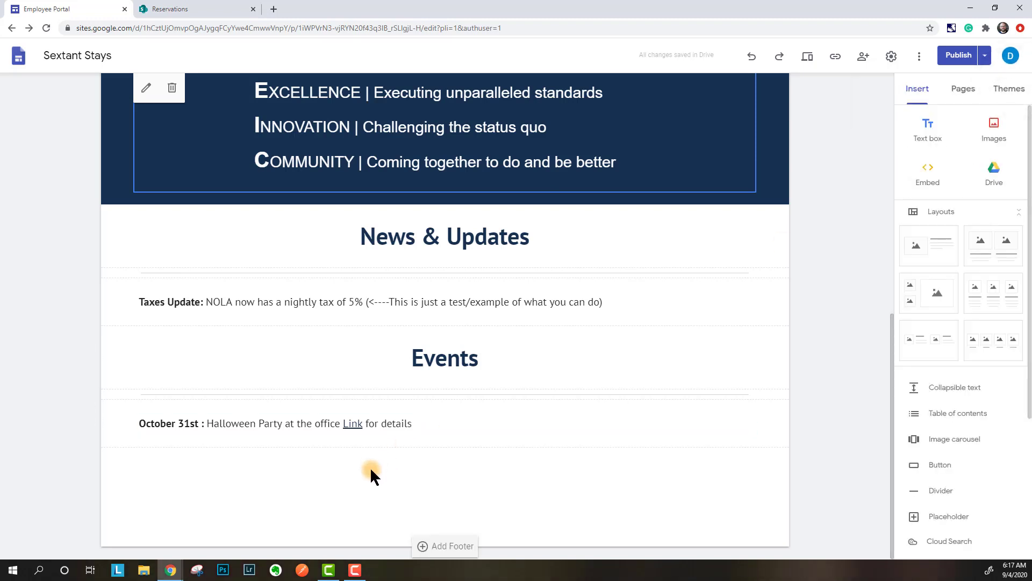
pyautogui.scroll(1, 572, 421)
pyautogui.scroll(8, 570, 422)
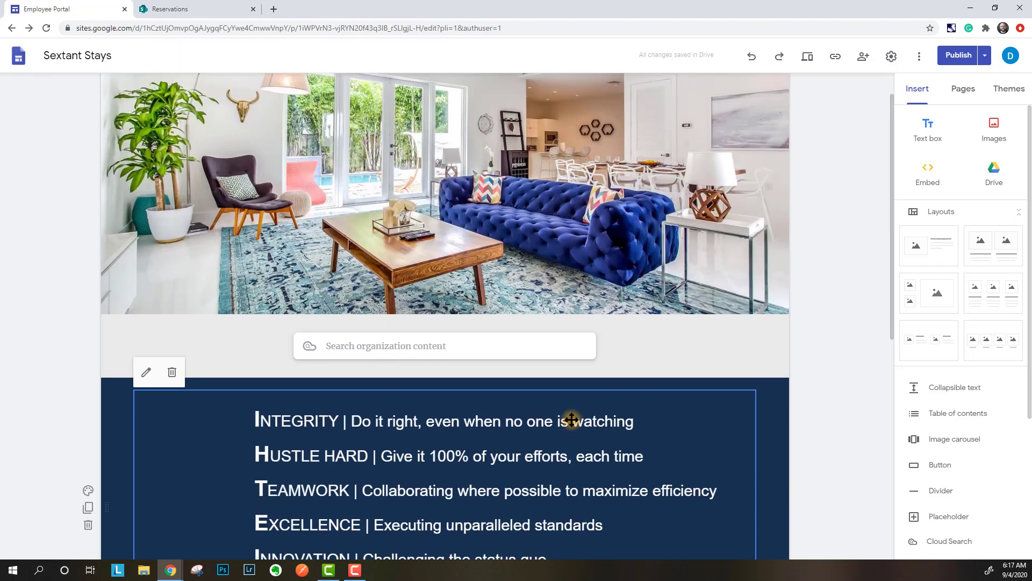
# - Go to the Guest Experience page, opening and then cancelling the Embed from the web dialog
pyautogui.click(445, 95)
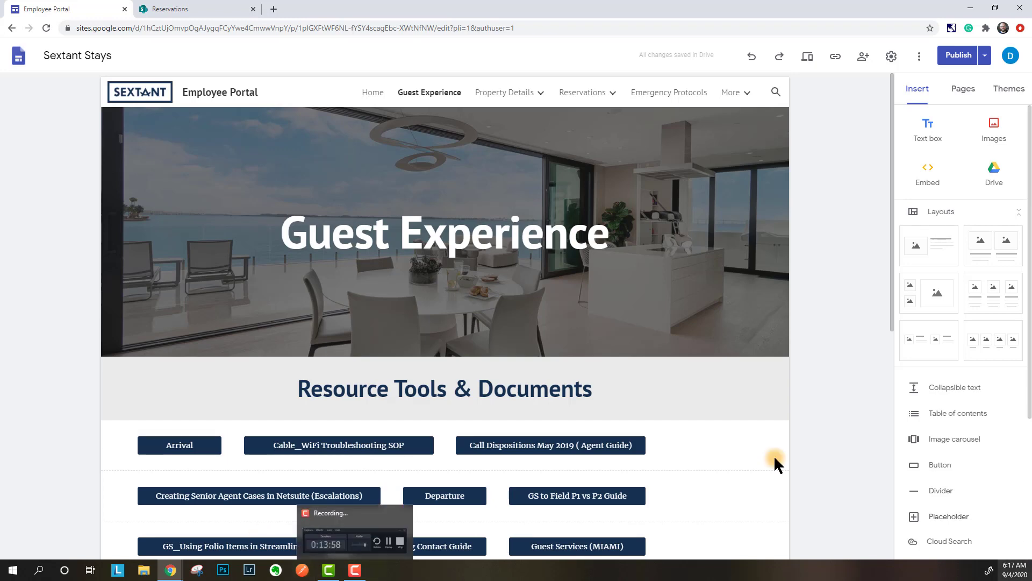
pyautogui.click(938, 186)
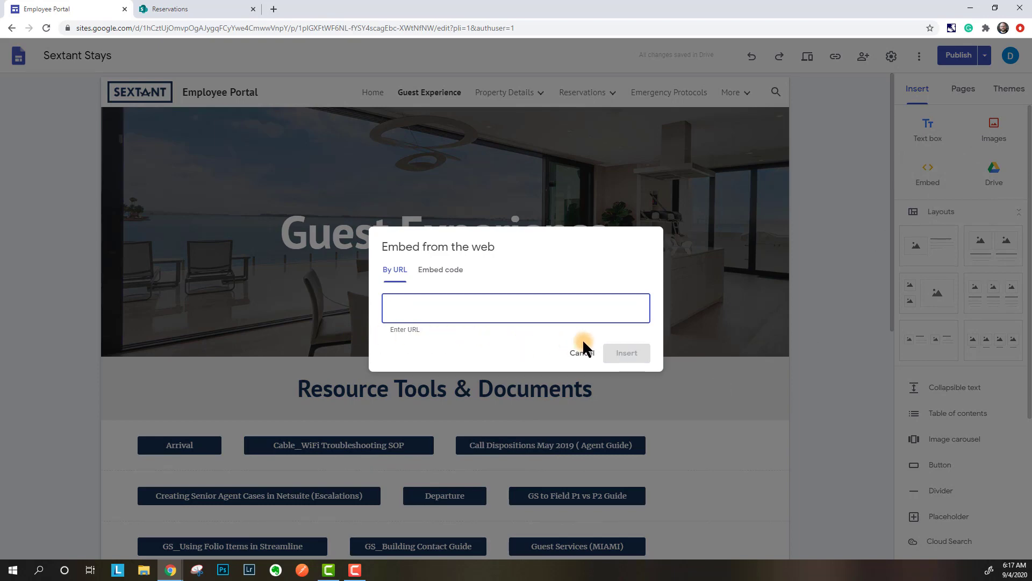
pyautogui.click(582, 352)
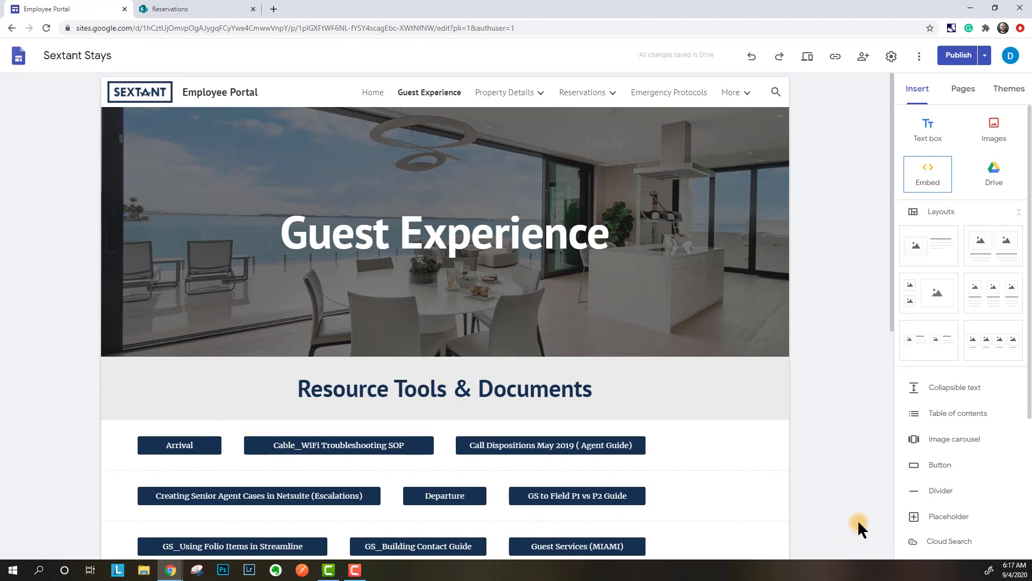
pyautogui.scroll(-4, 940, 489)
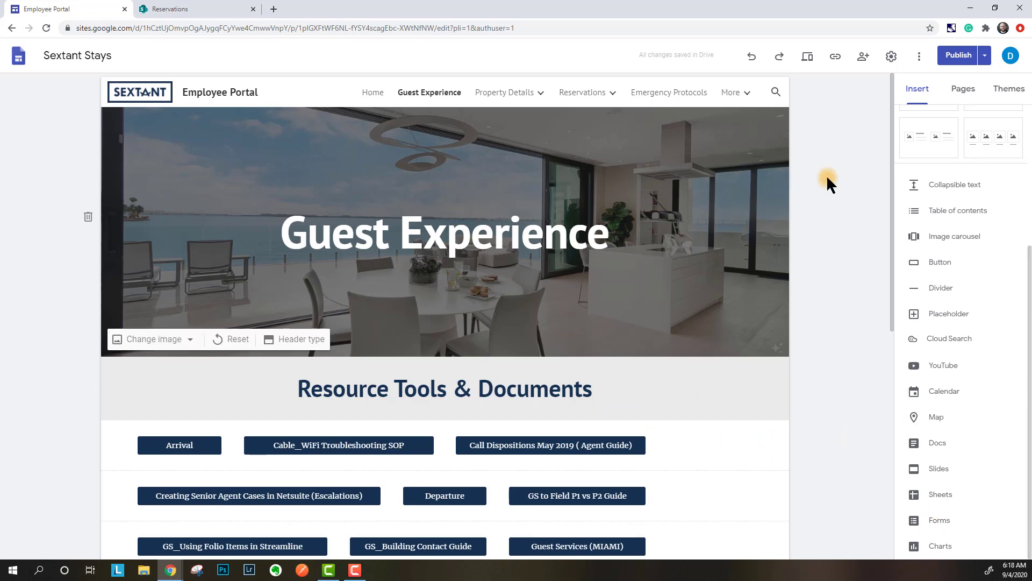
# - From the Pages list, open Reservations under Property Details and bring up the Themes panel
pyautogui.moveTo(787, 342)
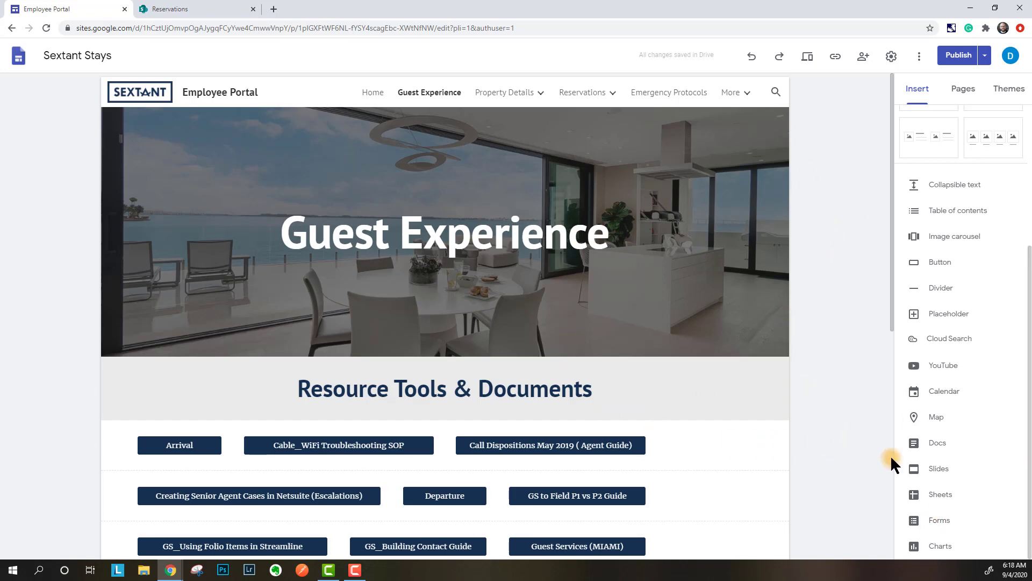
pyautogui.scroll(4, 964, 377)
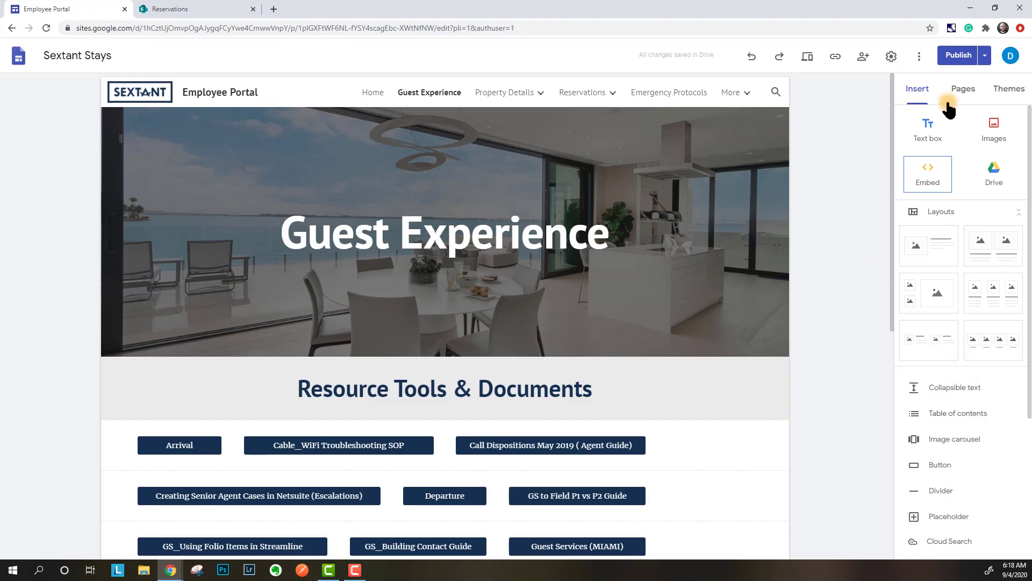
pyautogui.click(963, 89)
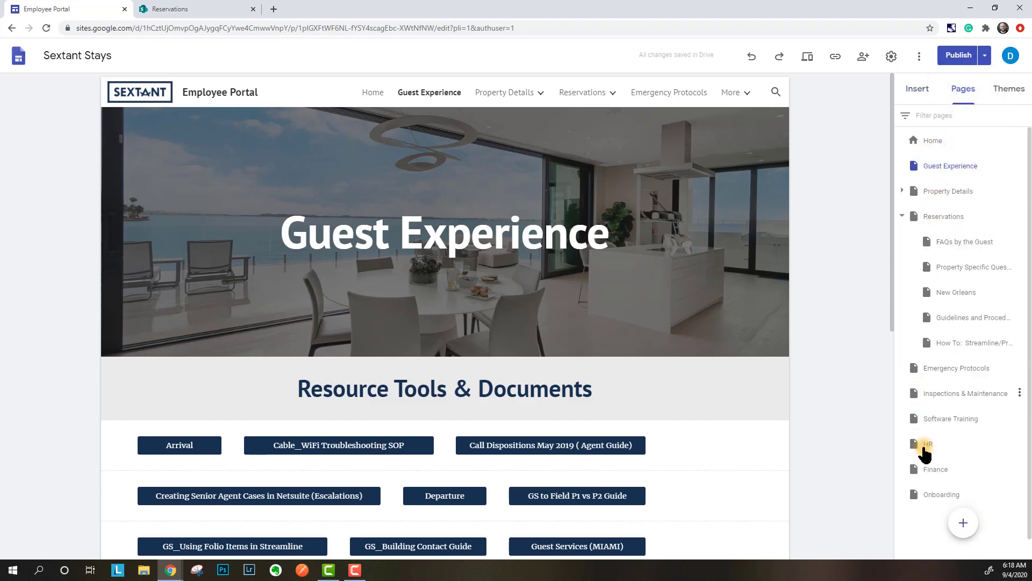
pyautogui.click(902, 190)
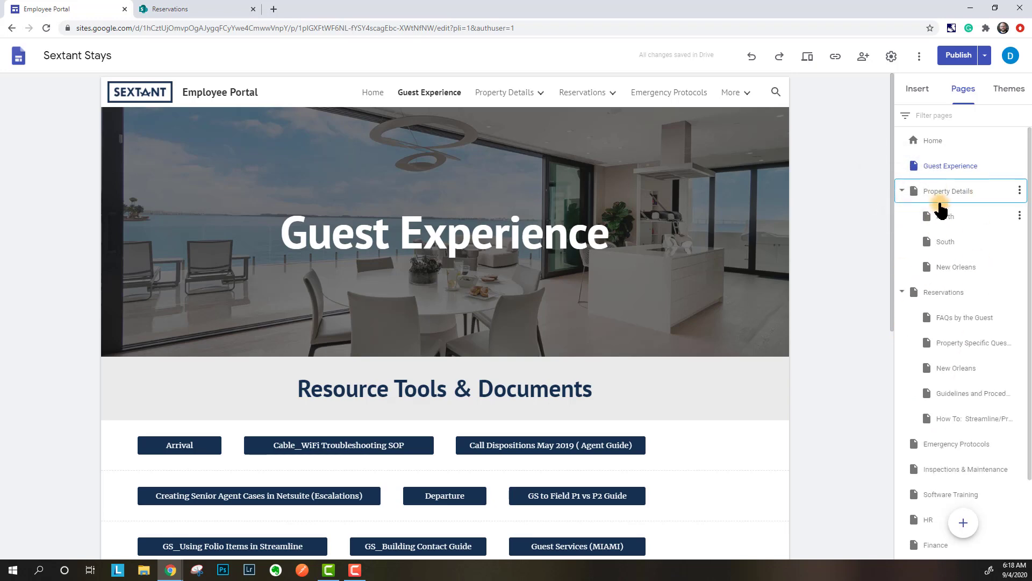
pyautogui.moveTo(912, 195); pyautogui.dragTo(907, 222)
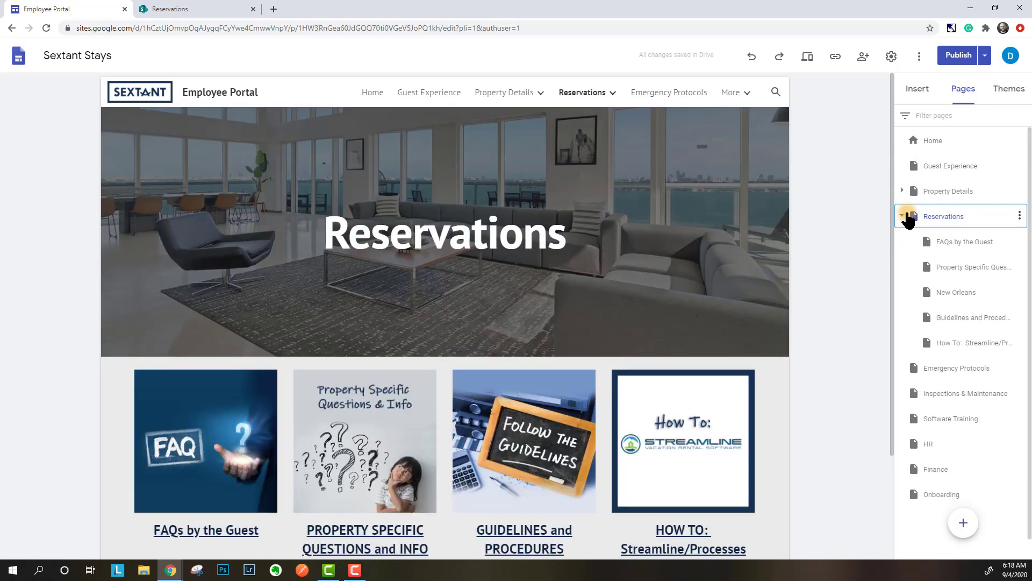
pyautogui.click(902, 215)
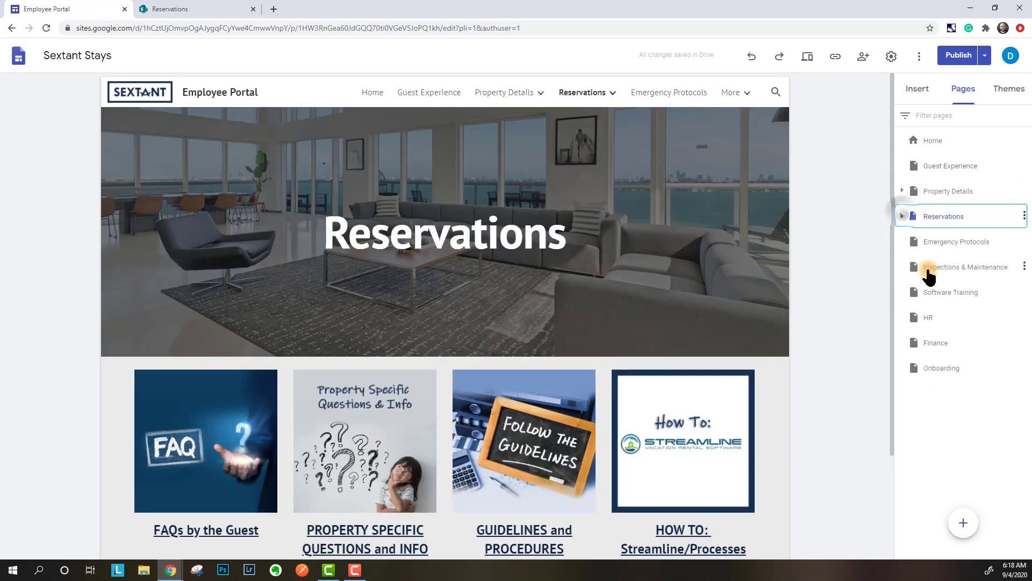
pyautogui.click(904, 215)
pyautogui.click(902, 191)
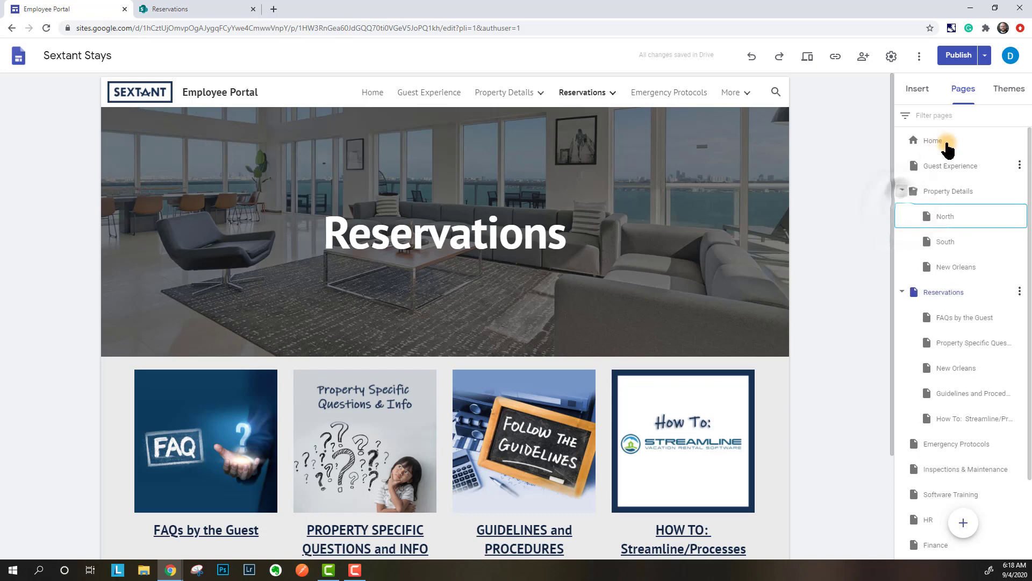
pyautogui.click(1008, 89)
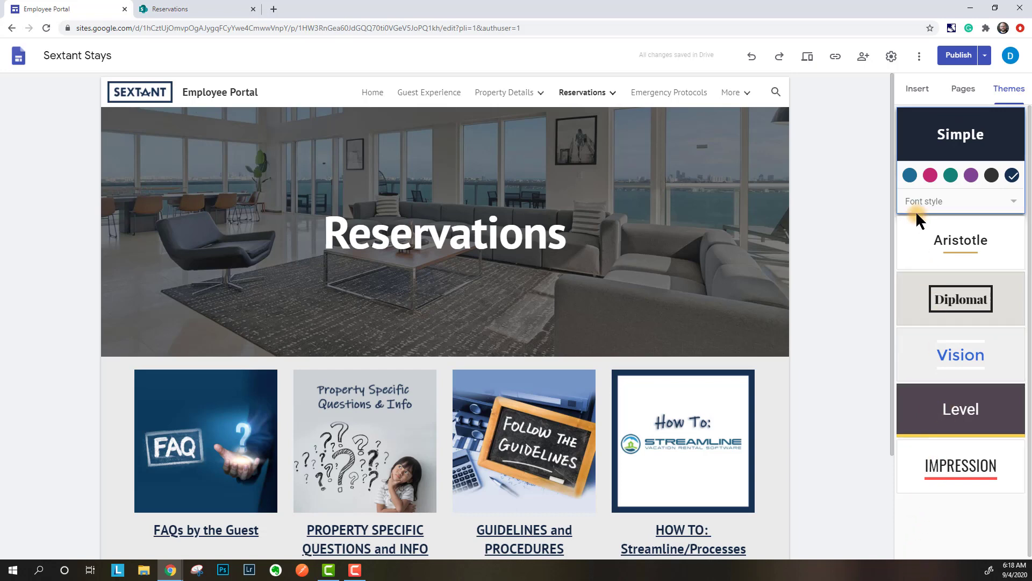
# - Look at the Simple theme's font styles without changing them, then return to the Insert panel
pyautogui.click(1024, 202)
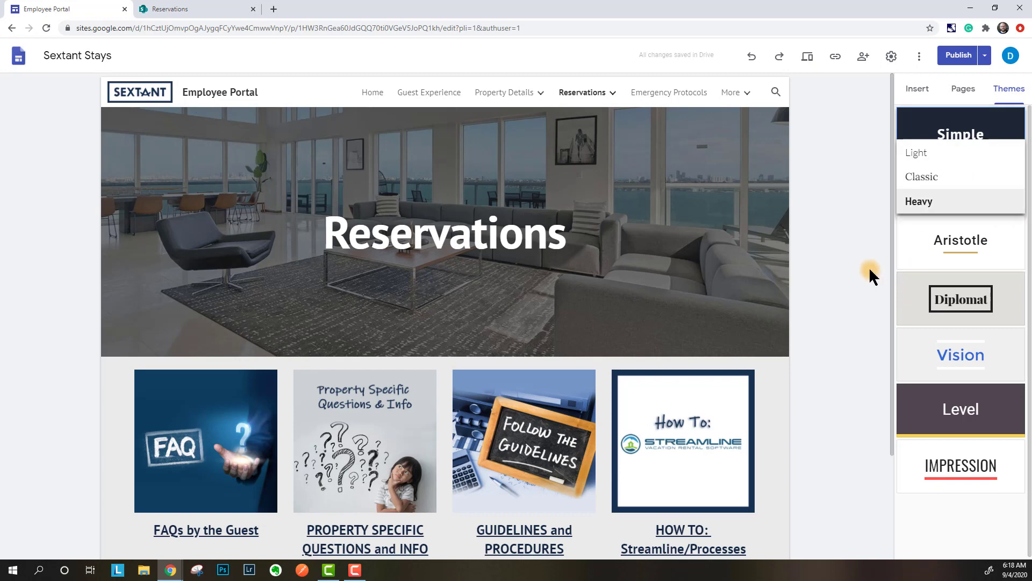
pyautogui.click(850, 257)
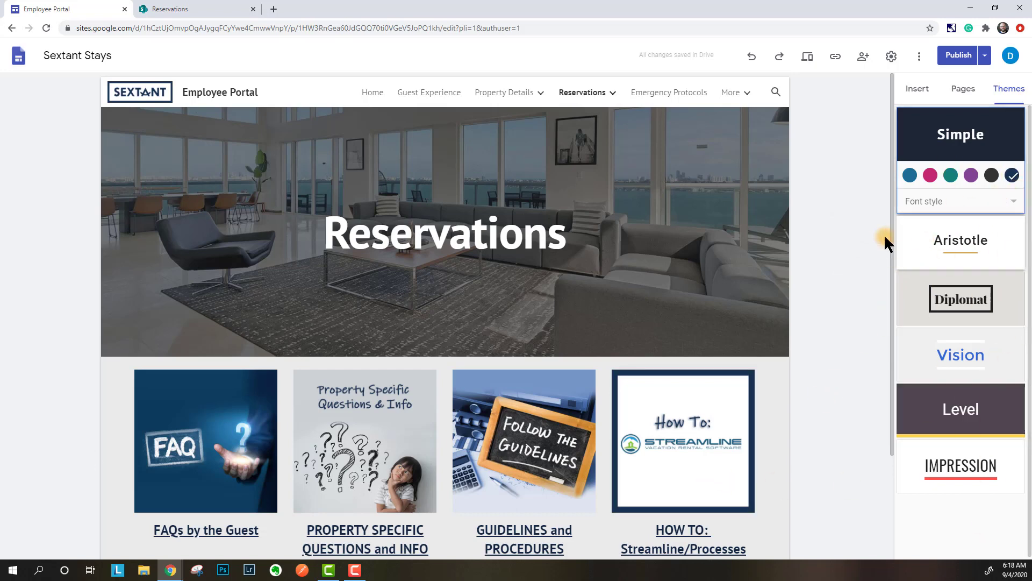
pyautogui.click(916, 89)
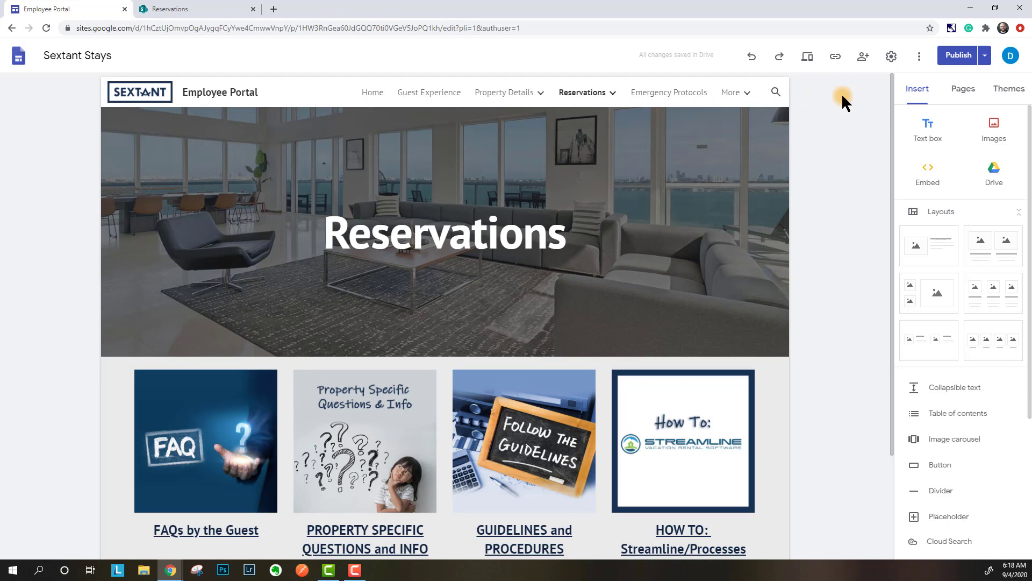
# - Open Share and review link access, keeping the draft Restricted and the published site at Sextant
pyautogui.click(853, 64)
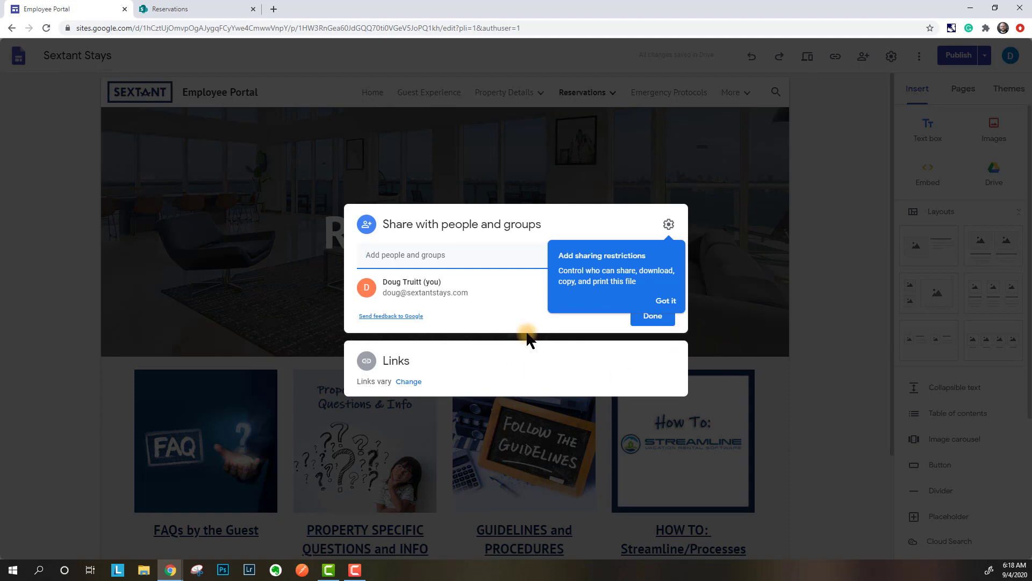
pyautogui.click(666, 302)
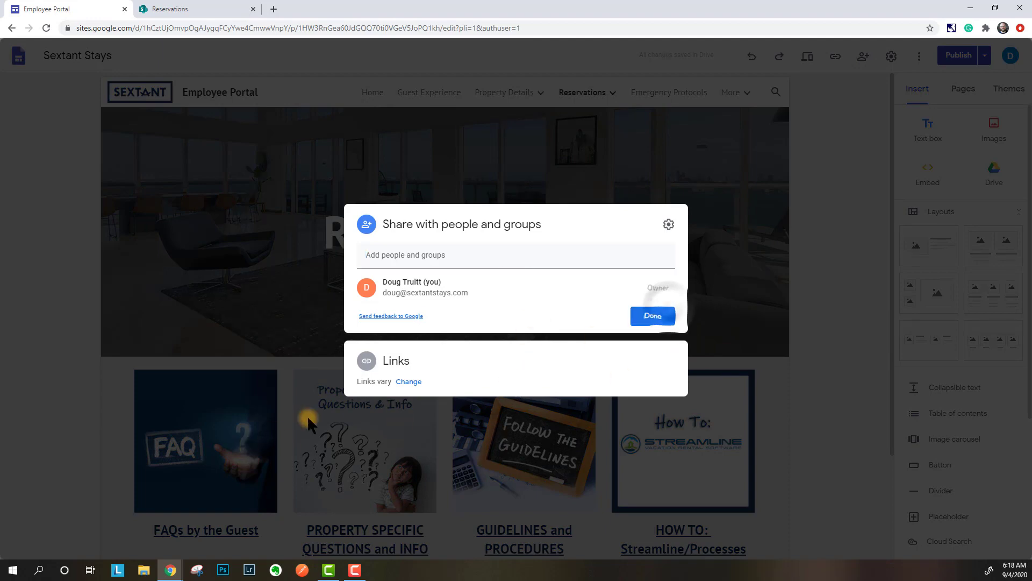
pyautogui.click(409, 381)
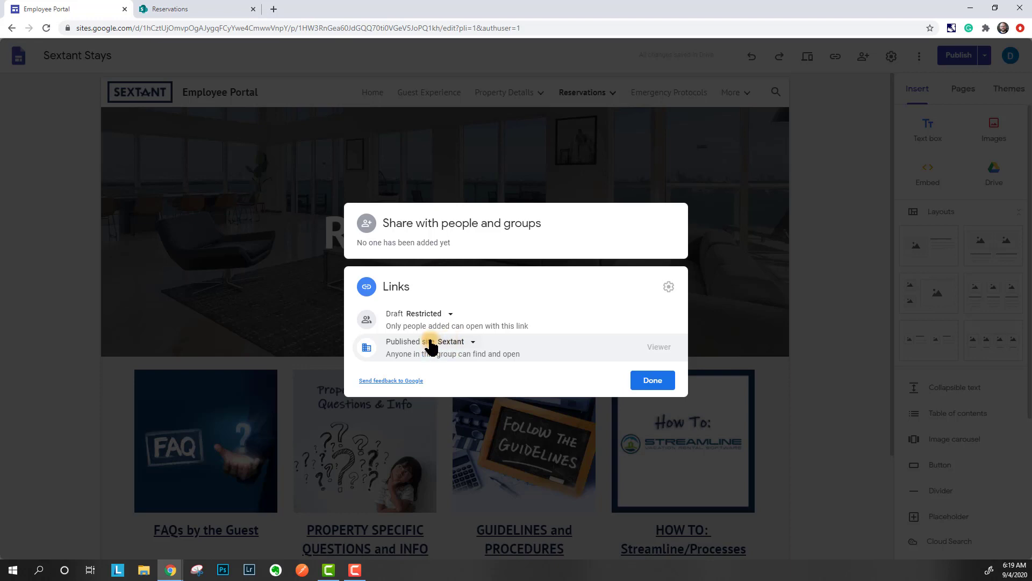
pyautogui.click(451, 314)
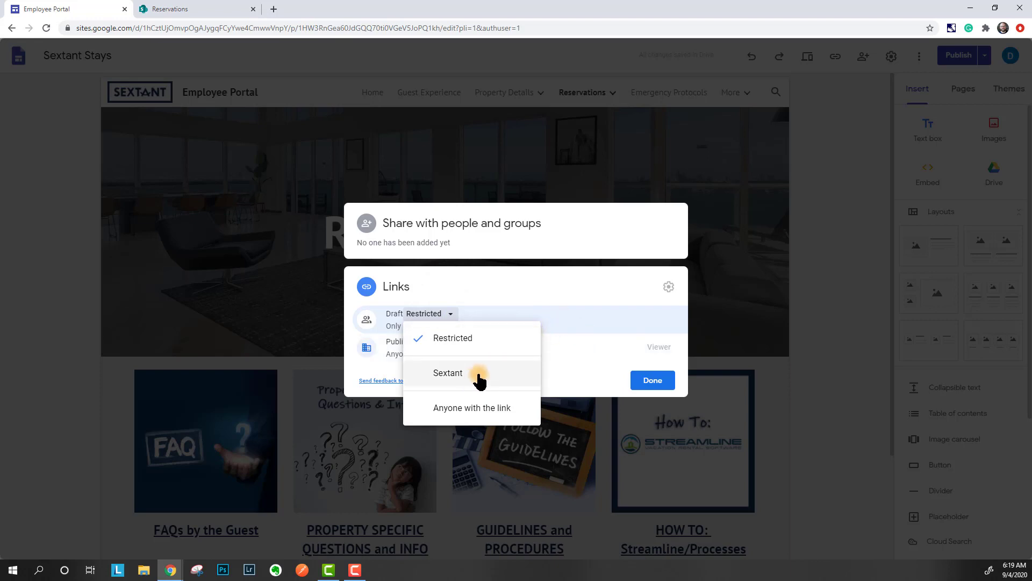
pyautogui.click(540, 337)
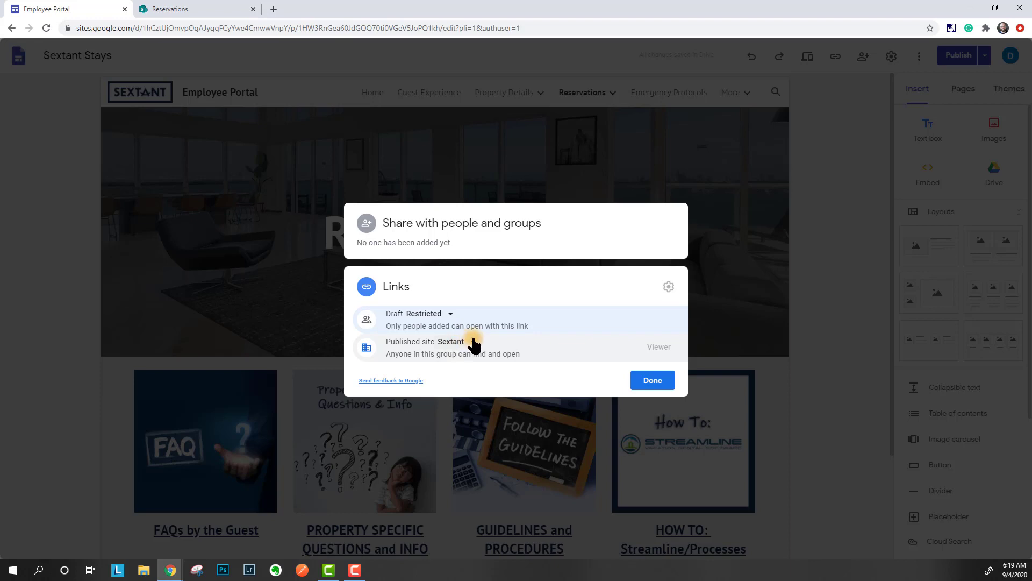
pyautogui.click(473, 345)
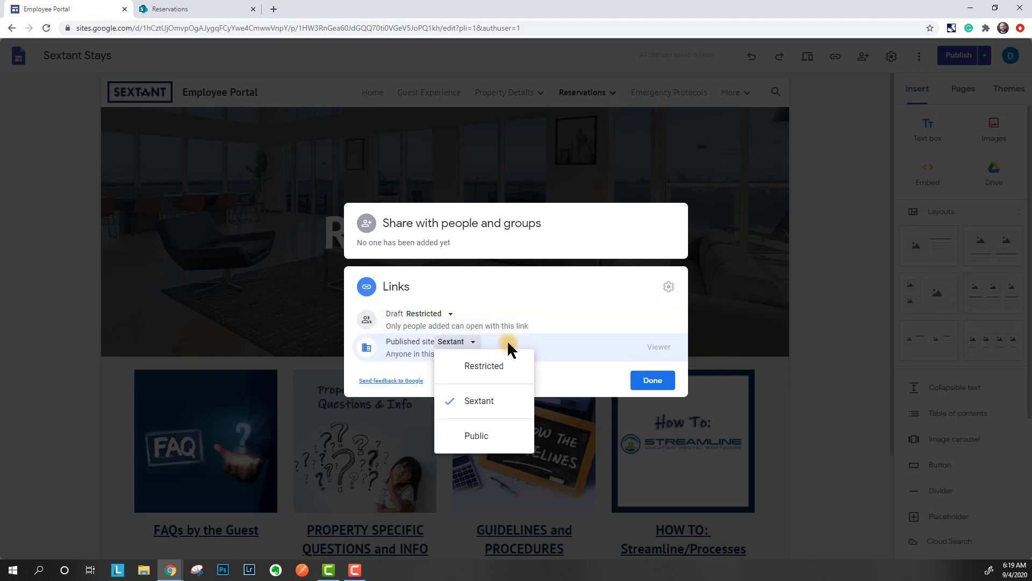
pyautogui.click(571, 347)
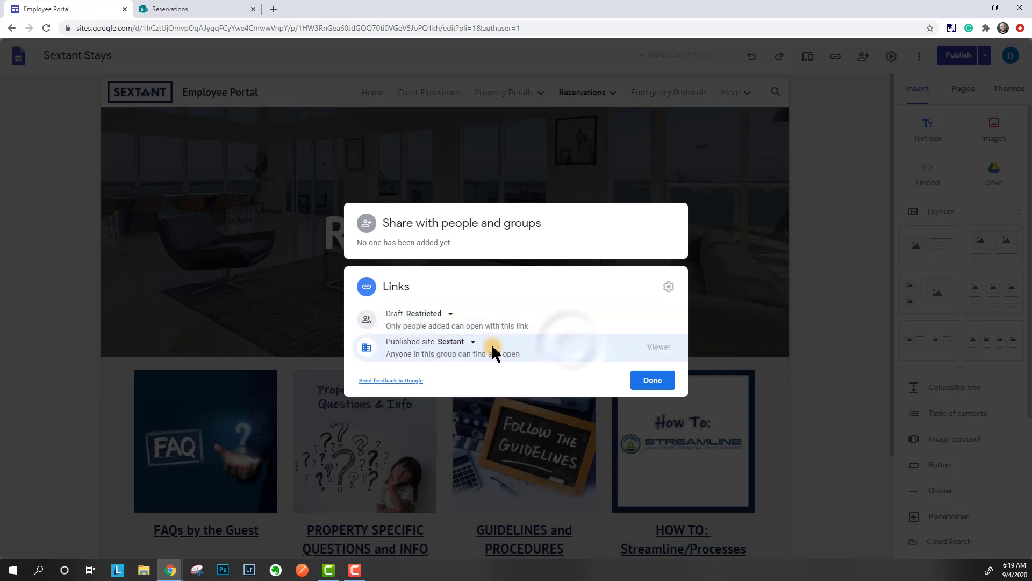
pyautogui.click(475, 345)
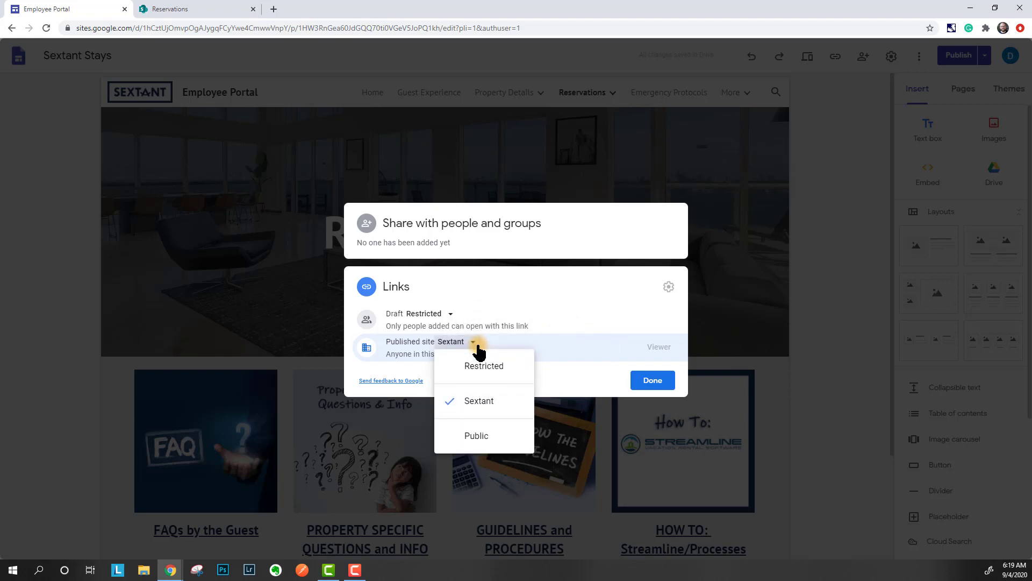
pyautogui.click(554, 350)
# - Add the colleague from the suggestions as an Editor and send the invitation
pyautogui.click(521, 235)
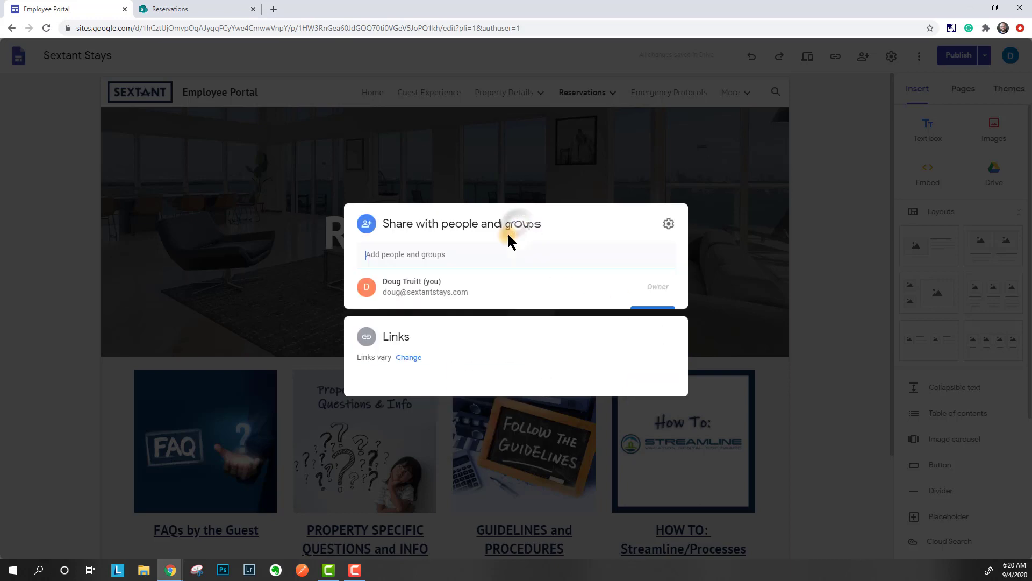
pyautogui.click(464, 254)
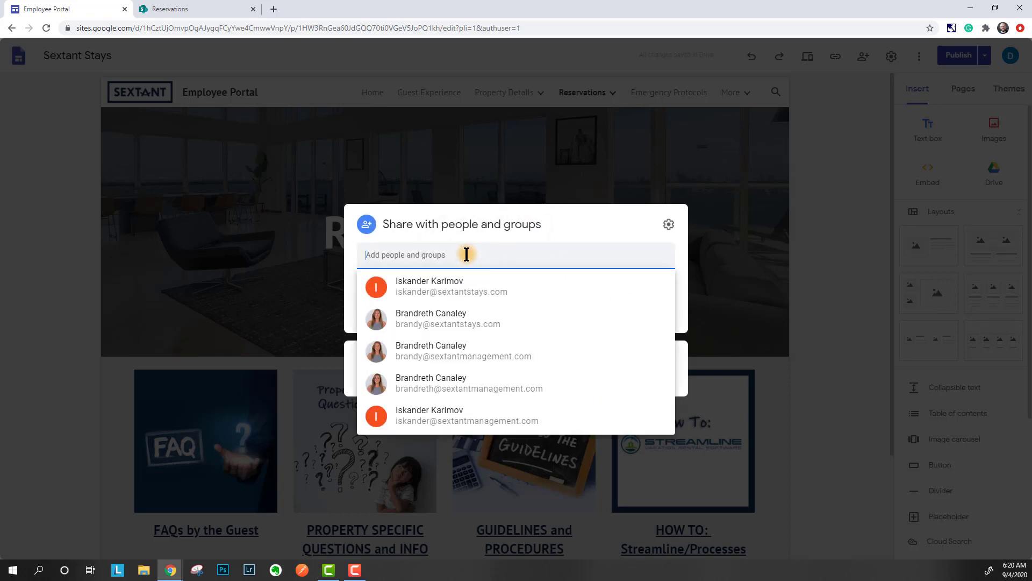
pyautogui.write('iskan')
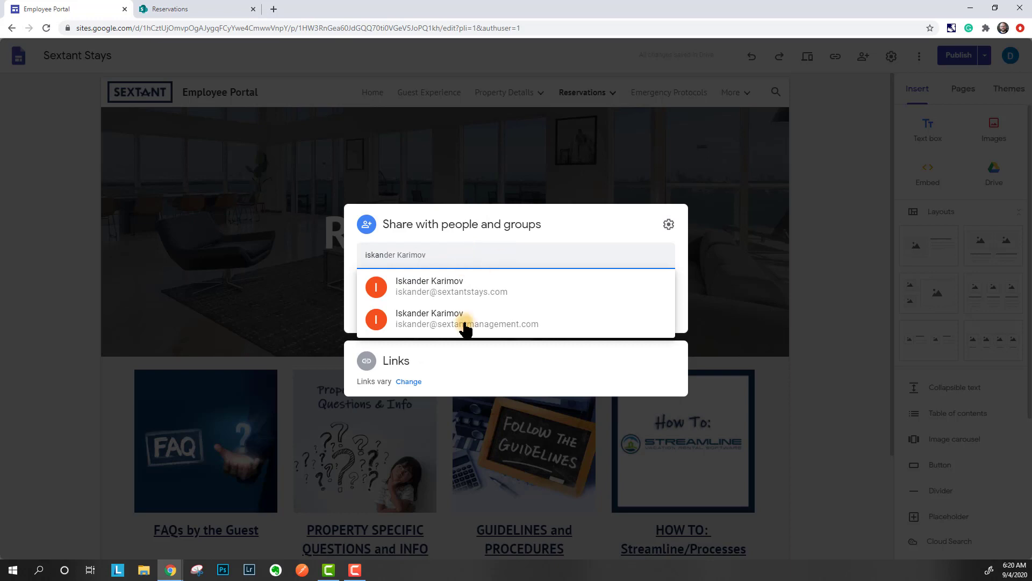
pyautogui.click(453, 293)
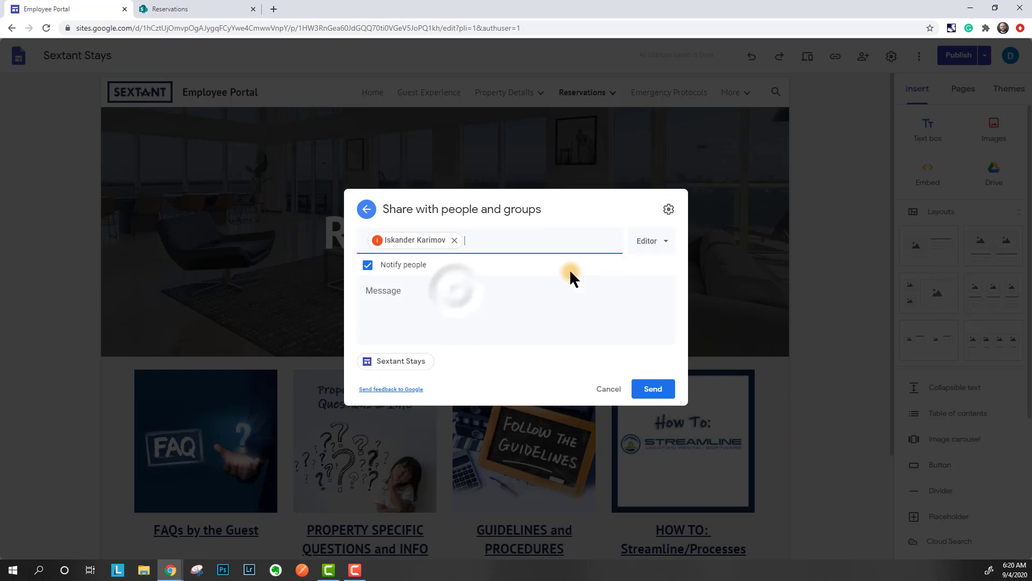
pyautogui.click(653, 240)
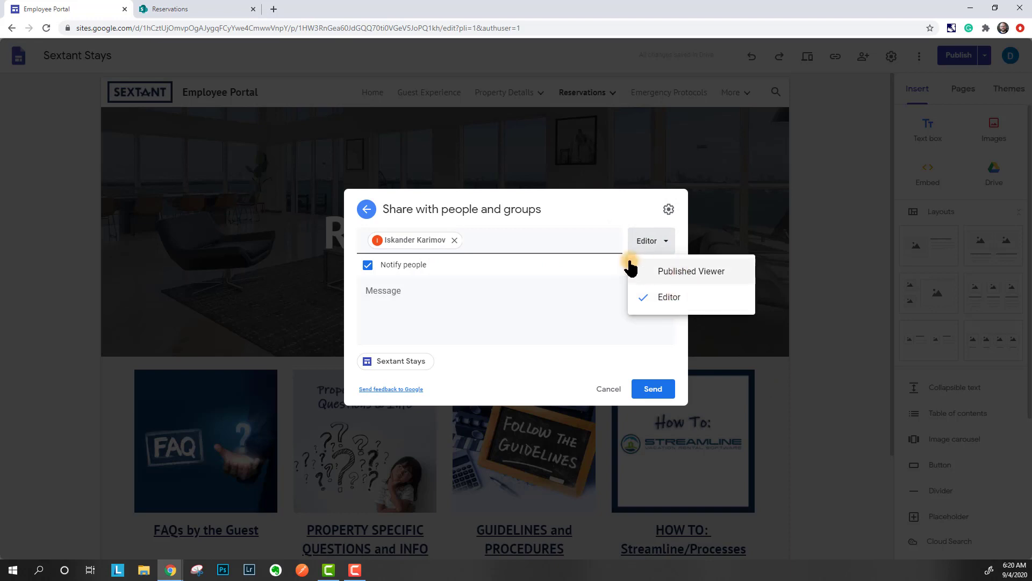
pyautogui.click(592, 267)
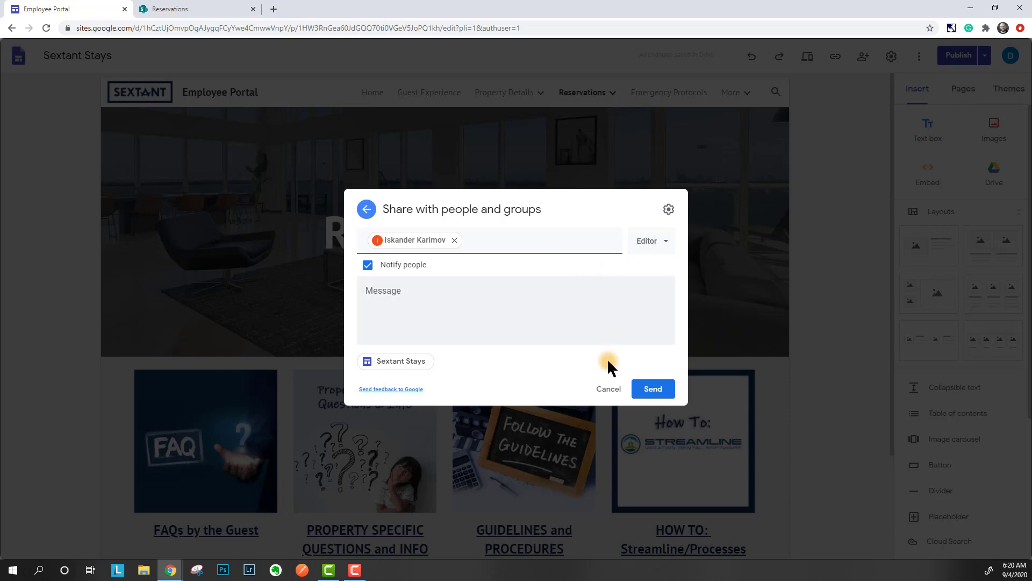
pyautogui.click(663, 395)
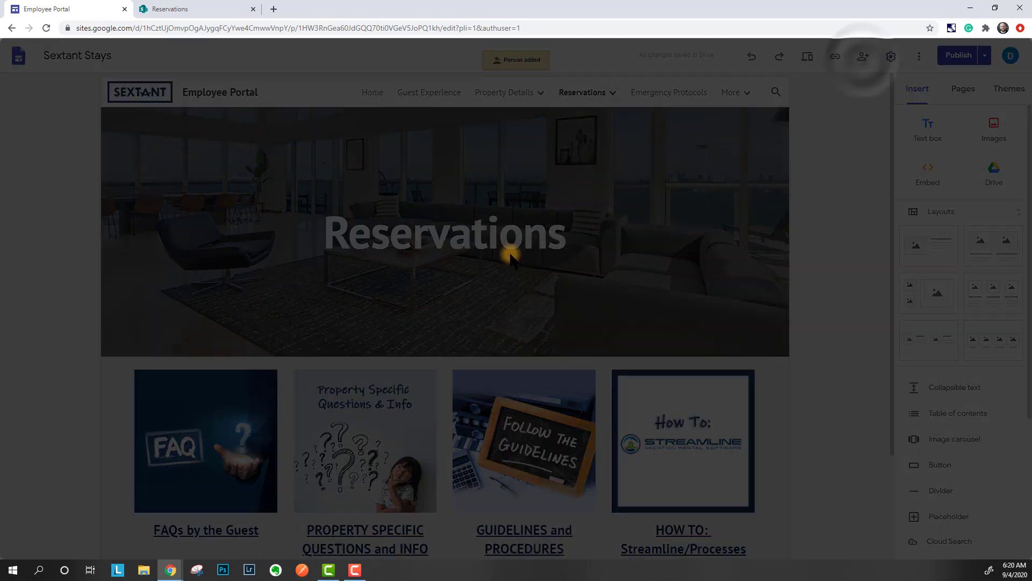
# - Change draft link access to Sextant, keep the published site at Sextant, and close sharing
pyautogui.click(417, 374)
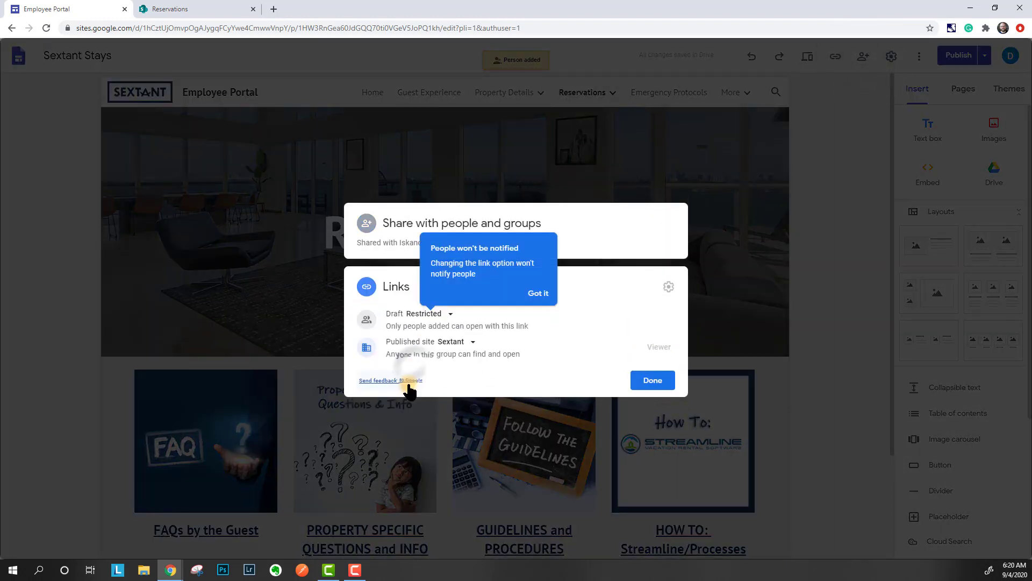
pyautogui.click(454, 317)
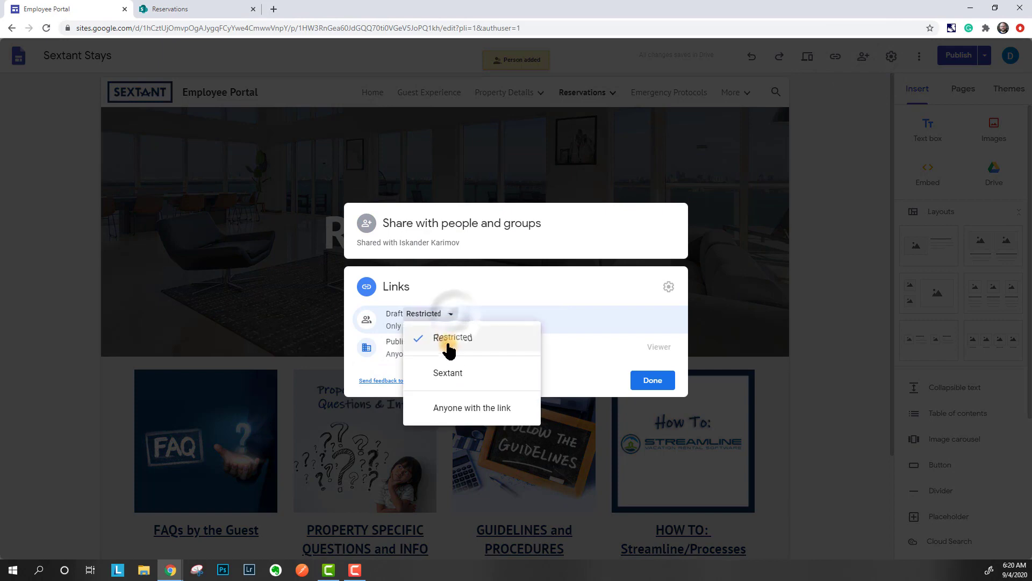
pyautogui.click(449, 377)
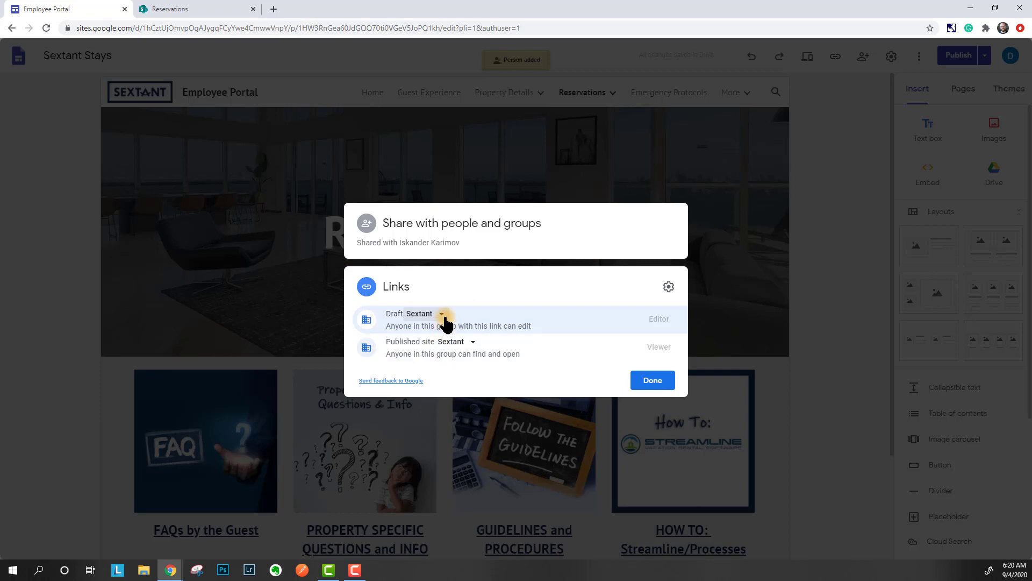
pyautogui.click(470, 346)
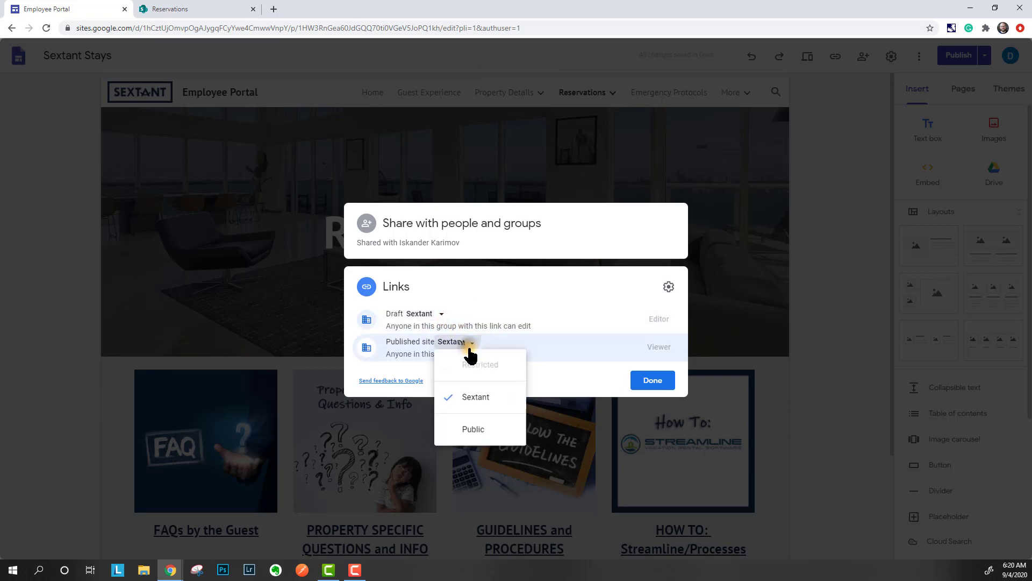
pyautogui.click(561, 375)
pyautogui.click(652, 380)
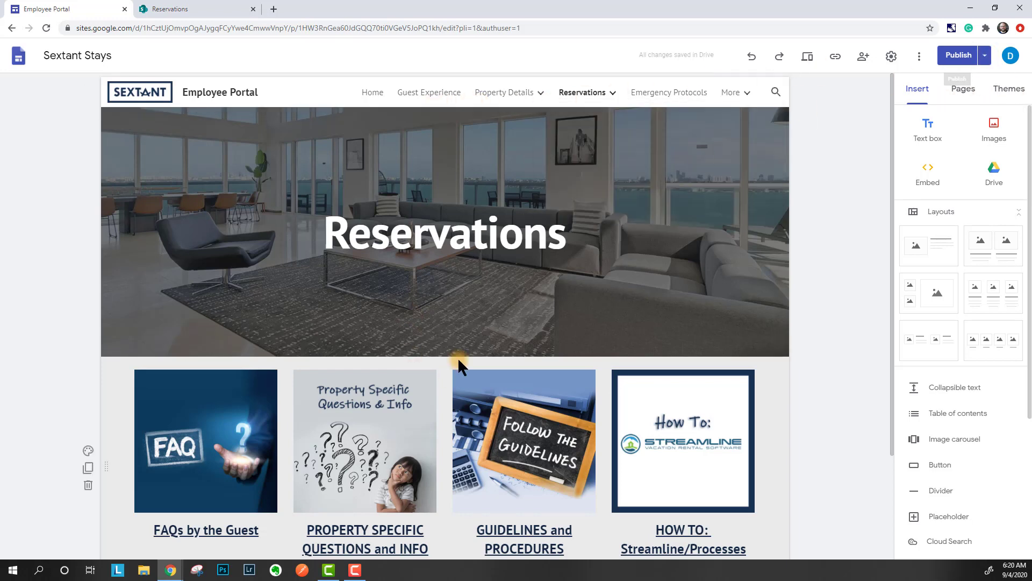
# - Add an 's' so the FAQ heading reads 'FAQs by the Guests'
pyautogui.click(210, 531)
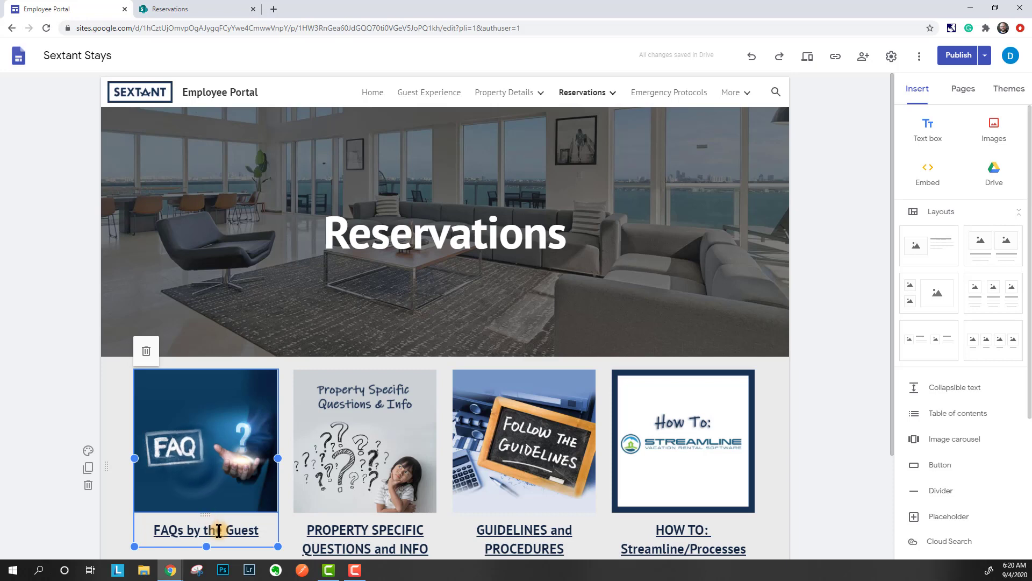
pyautogui.click(261, 530)
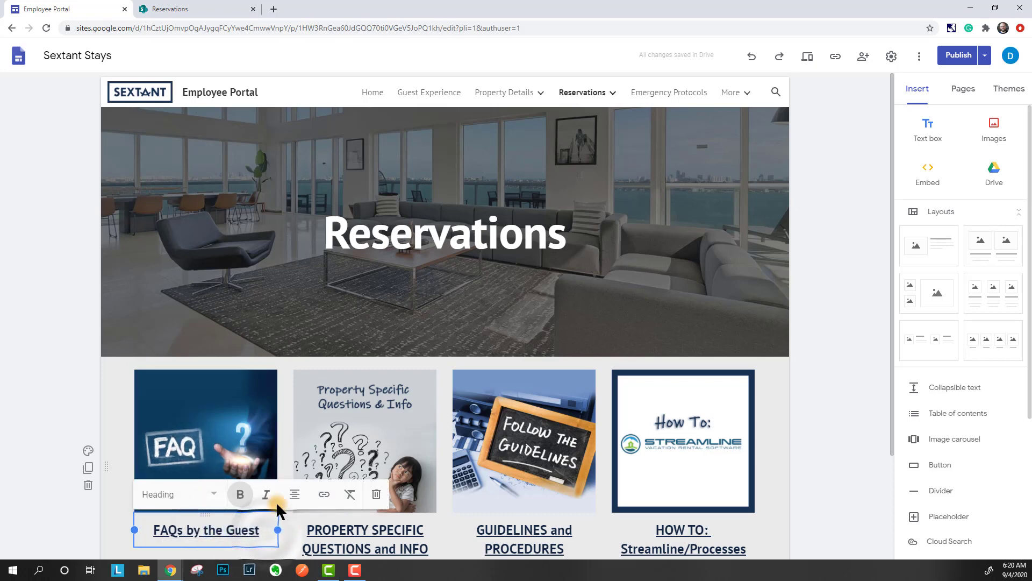
pyautogui.write('s')
pyautogui.click(75, 502)
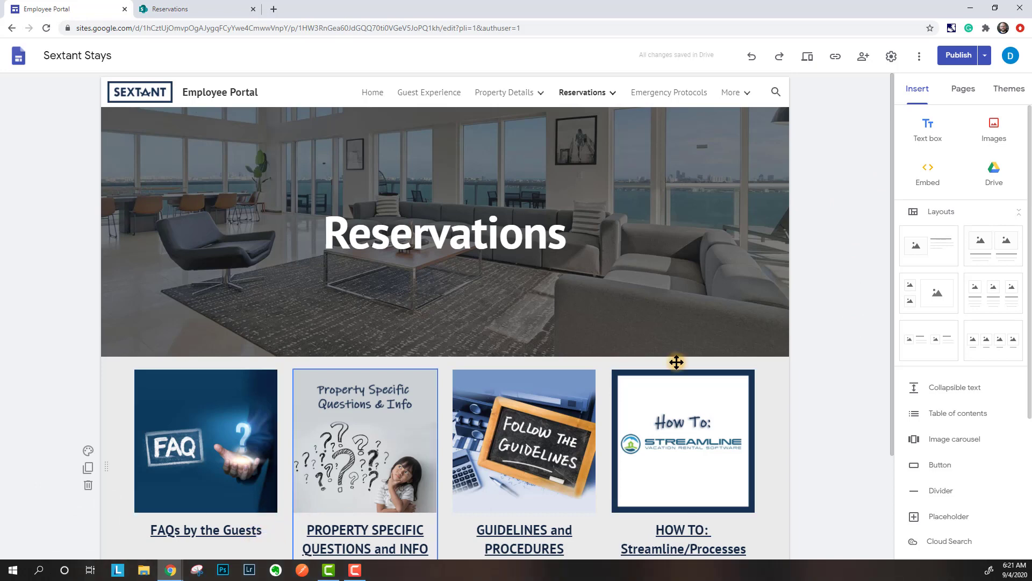
pyautogui.click(985, 56)
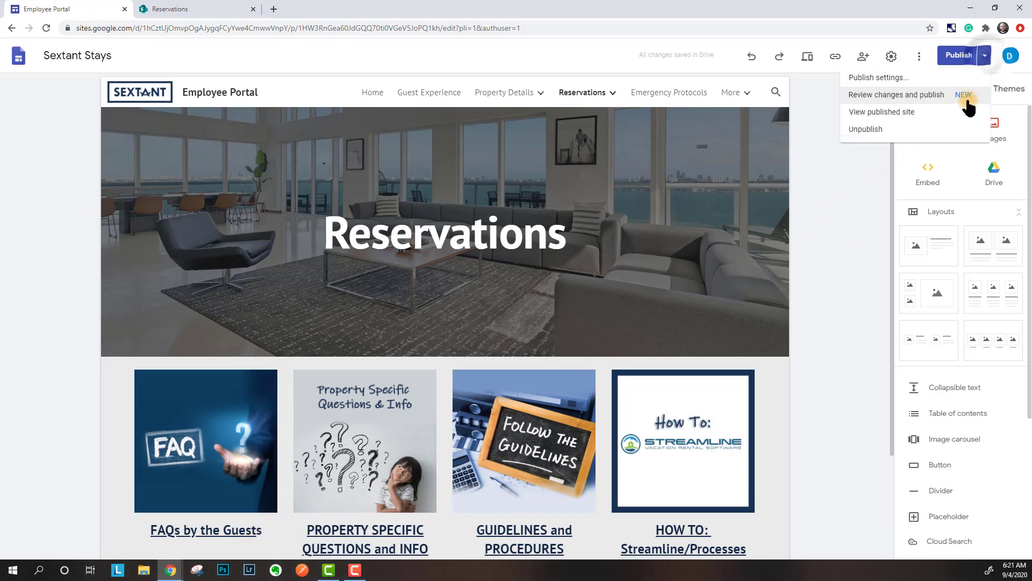
# - Open the publish review and compare the draft and published Reservations pages side by side
pyautogui.click(903, 95)
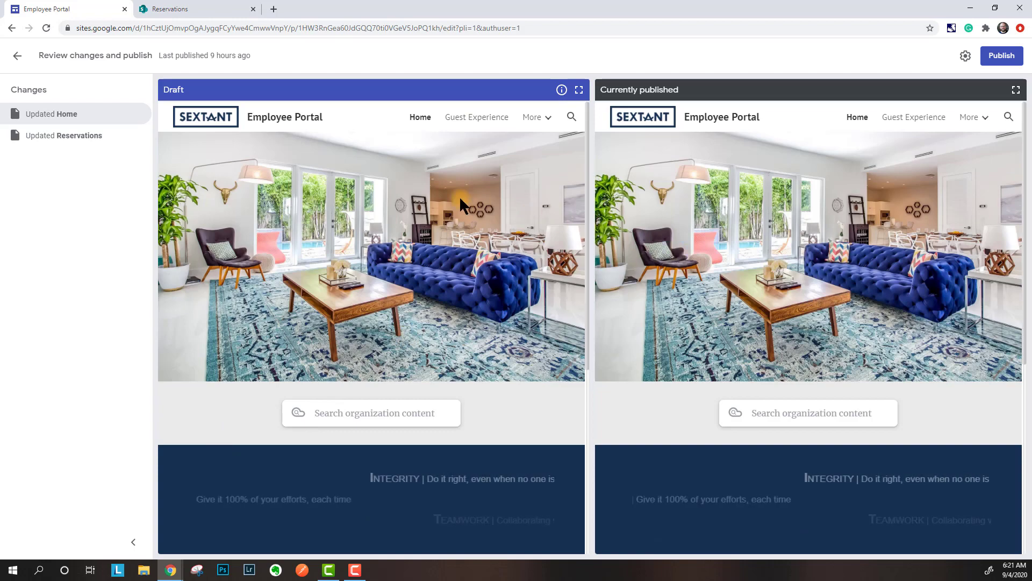
pyautogui.scroll(-3, 414, 354)
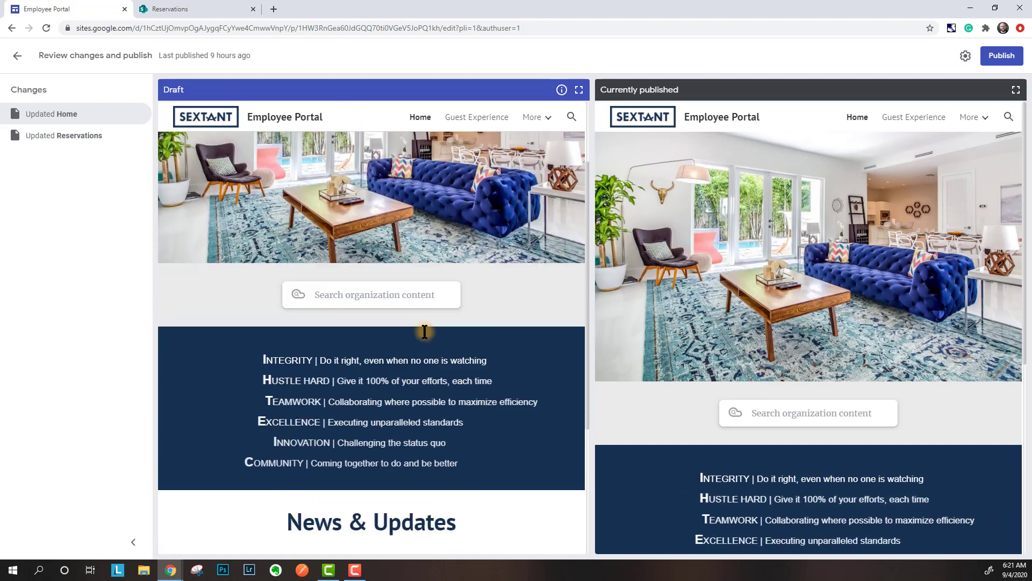
pyautogui.scroll(3, 465, 193)
pyautogui.click(468, 117)
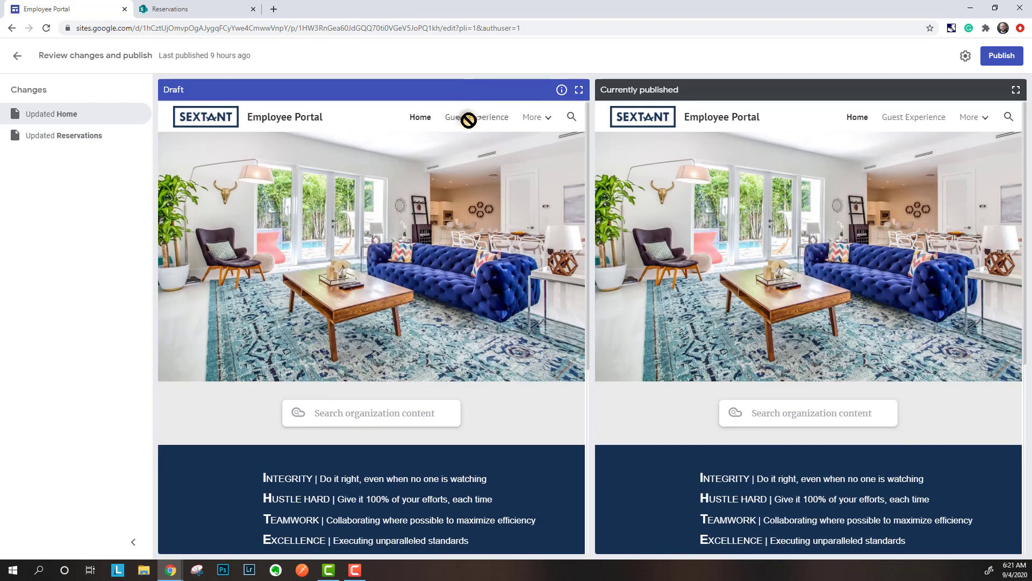
pyautogui.click(536, 117)
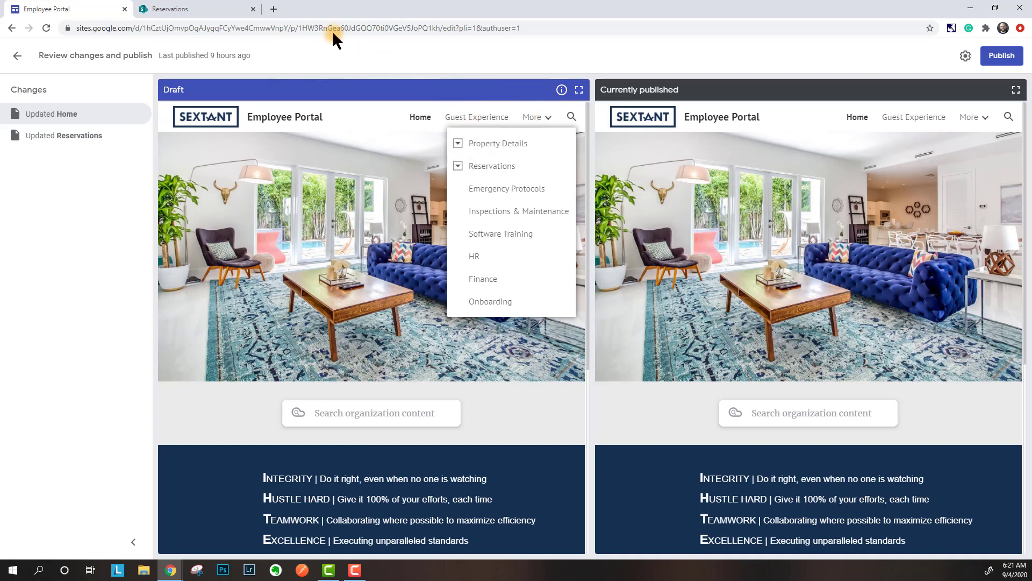
pyautogui.moveTo(515, 108)
pyautogui.moveTo(505, 122); pyautogui.dragTo(102, 120)
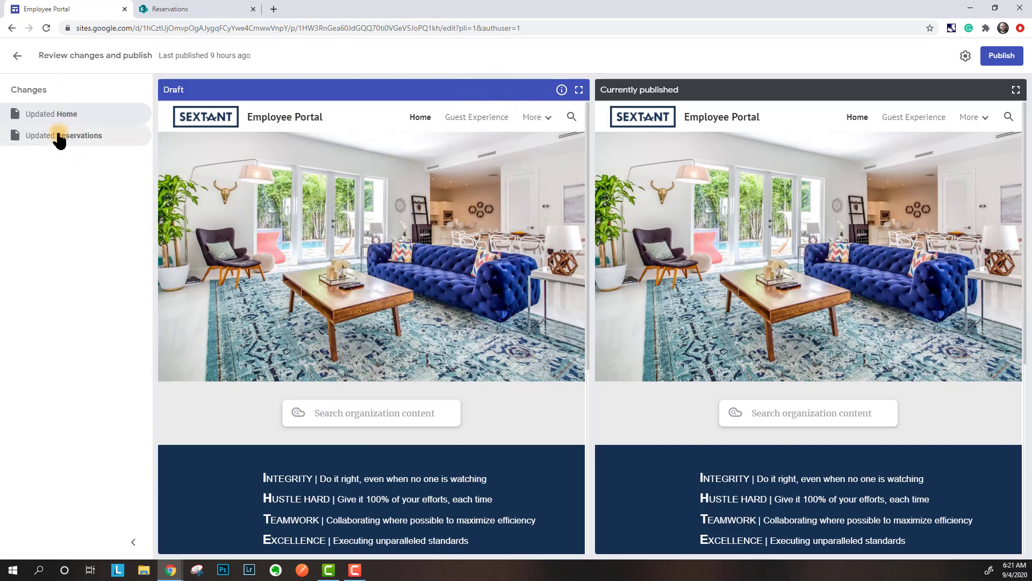
pyautogui.click(64, 141)
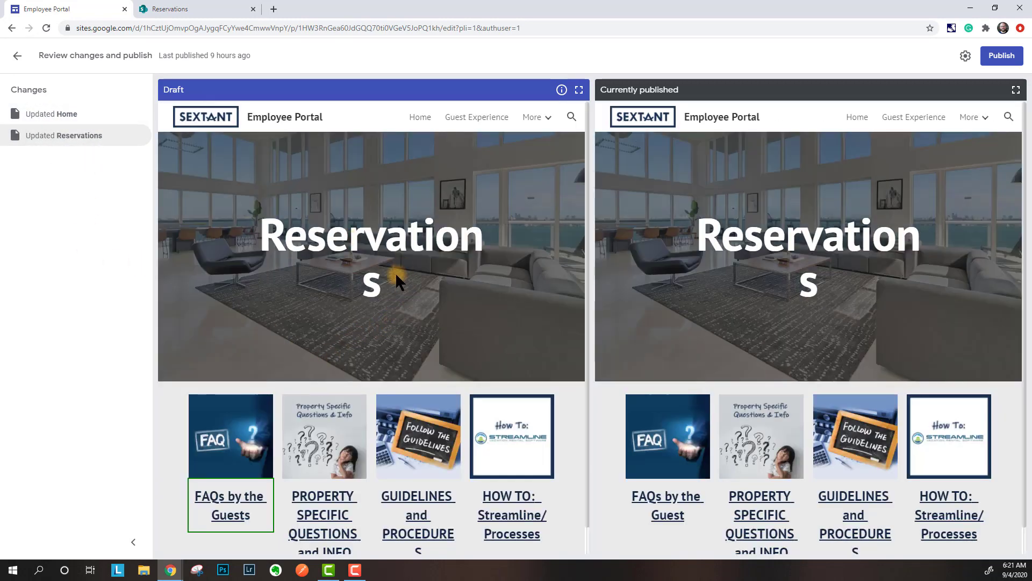
pyautogui.scroll(-1, 395, 272)
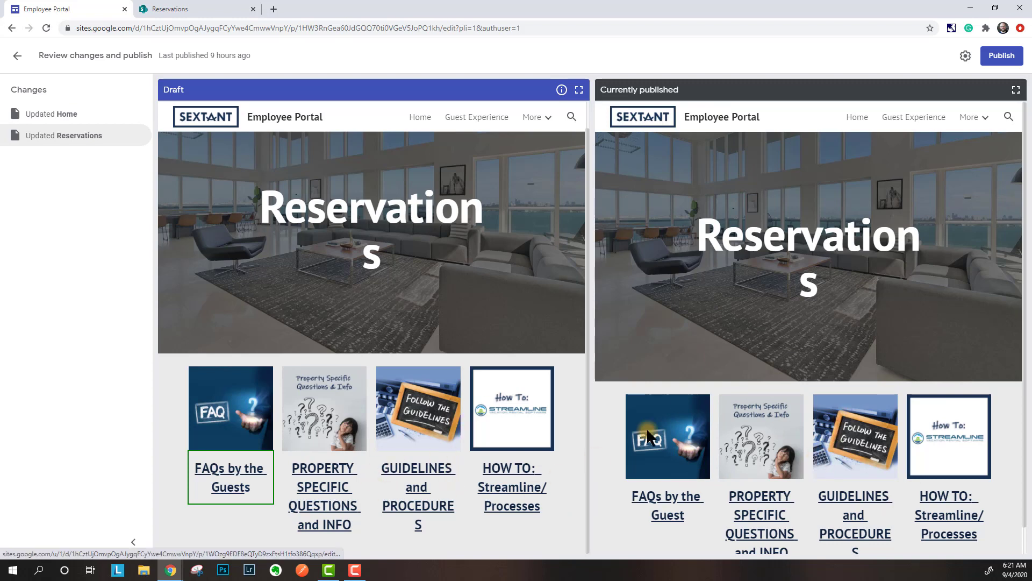
pyautogui.scroll(-1, 747, 392)
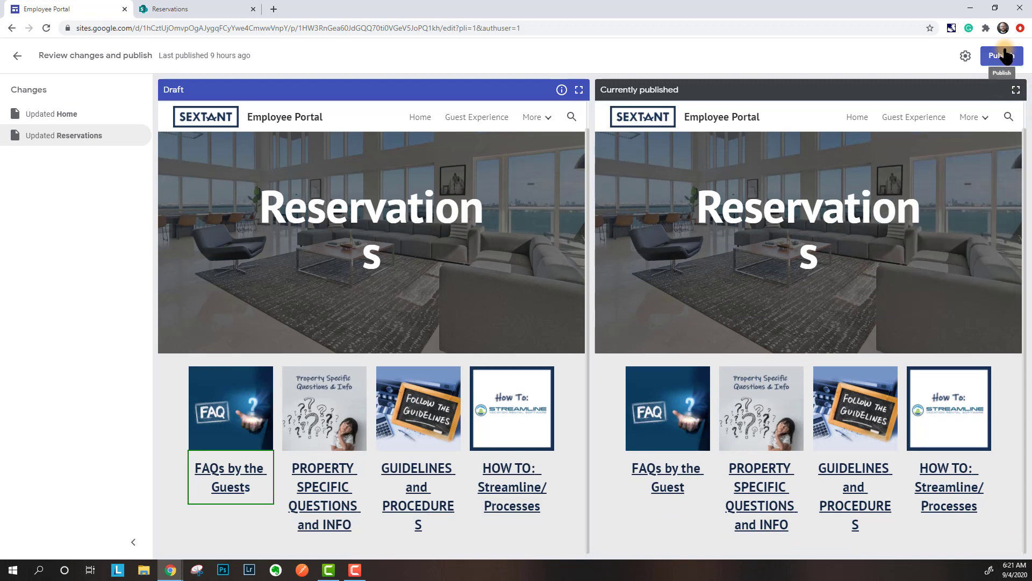
# - Back in the editor, remove the extra 's' so the FAQ caption reads 'FAQs by the Guest'
pyautogui.click(17, 56)
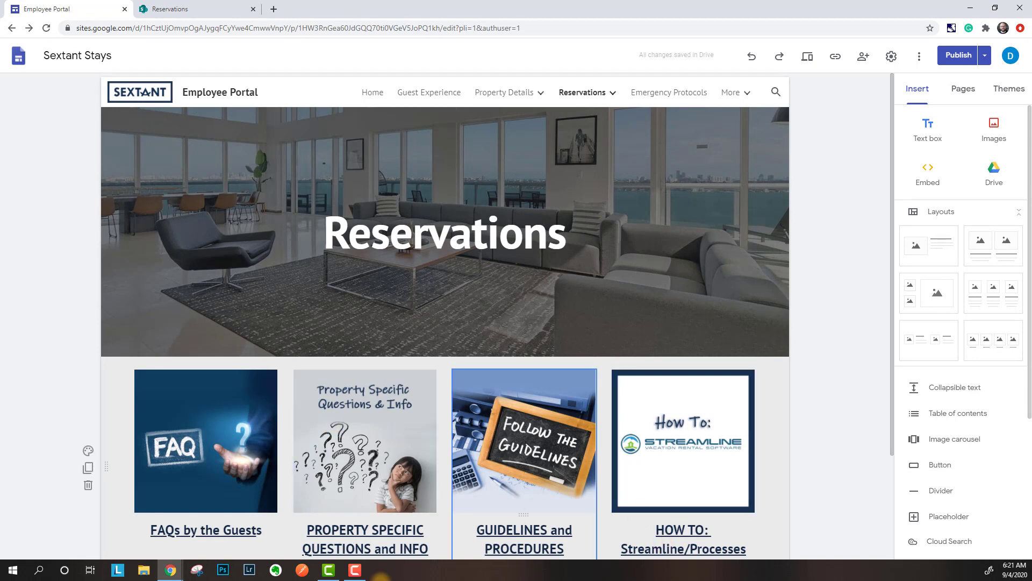
pyautogui.click(256, 530)
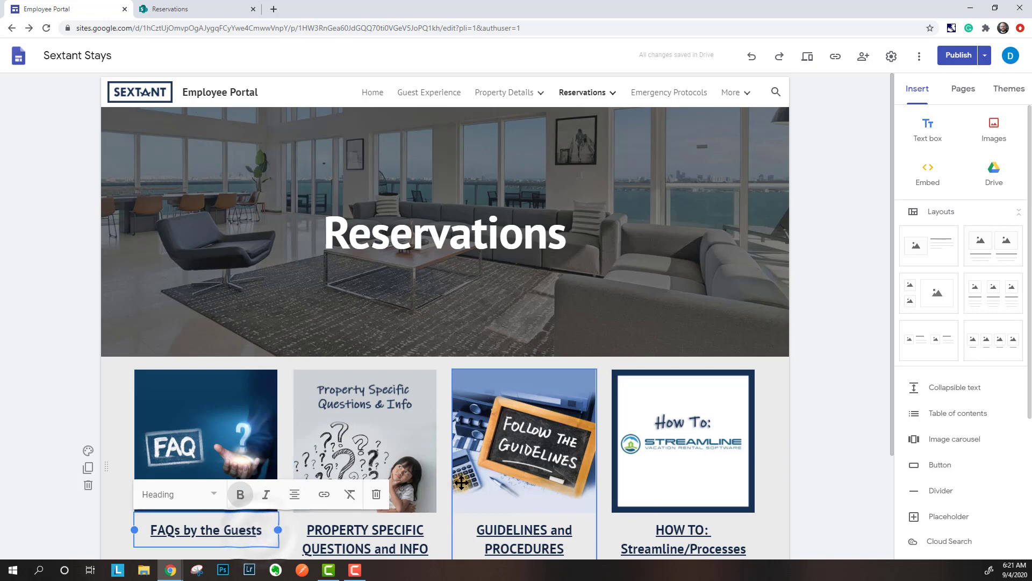
pyautogui.press('BackSpace')
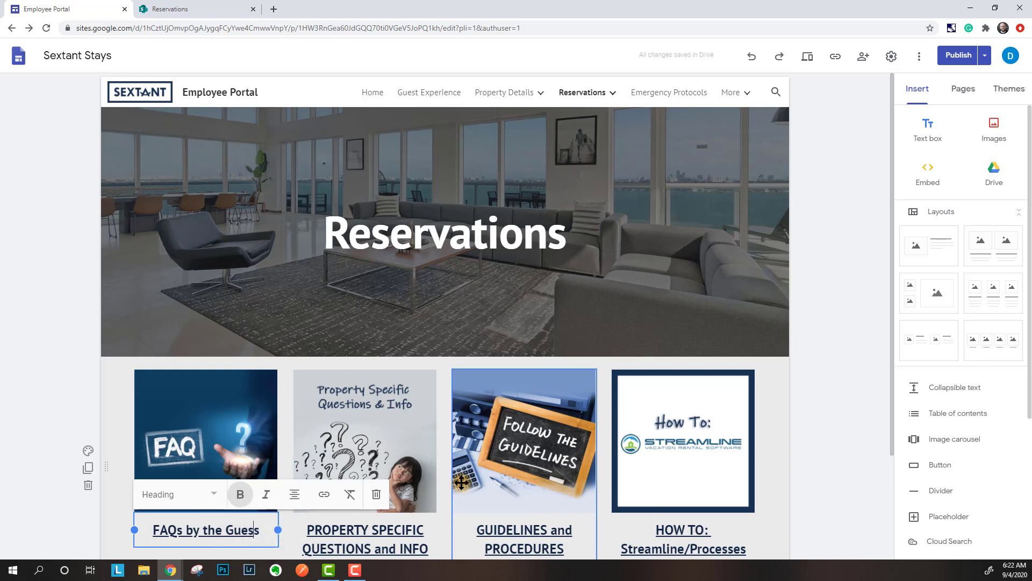
pyautogui.write('t')
pyautogui.press('Delete')
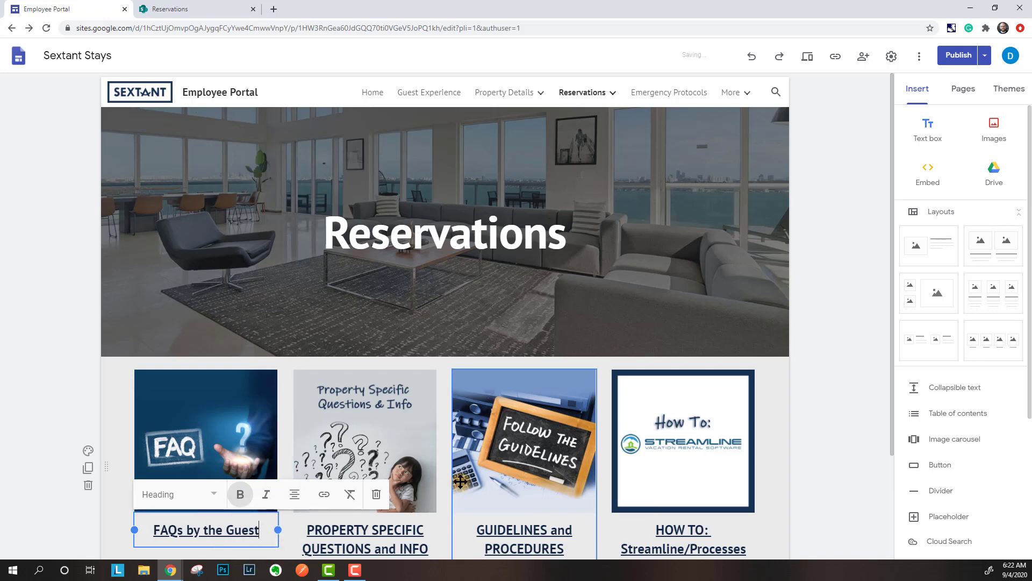
pyautogui.click(60, 288)
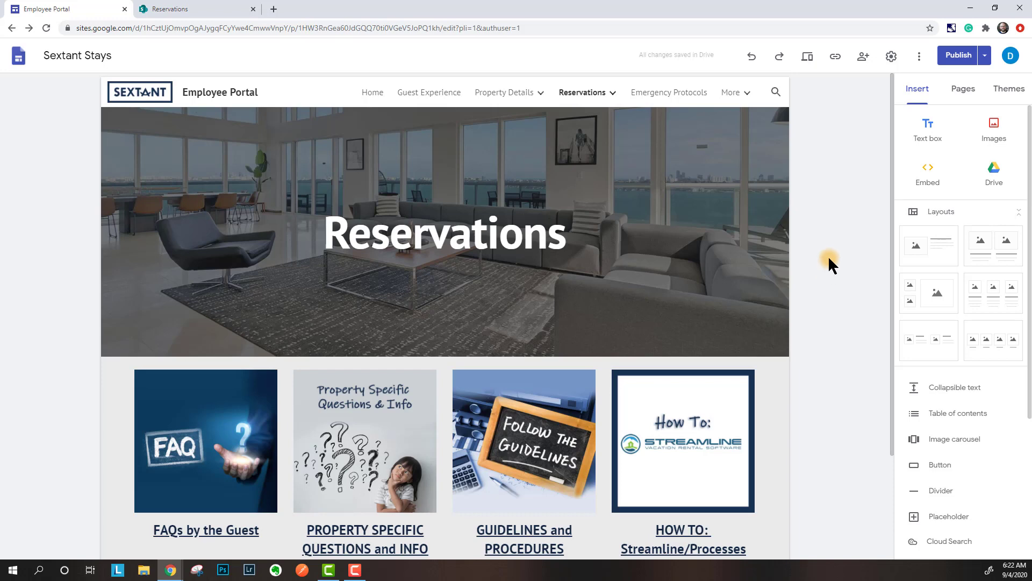
pyautogui.click(829, 258)
# - In site Settings, check the logo alt text, Viewer tools, and the Analytics tracking ID field
pyautogui.click(890, 54)
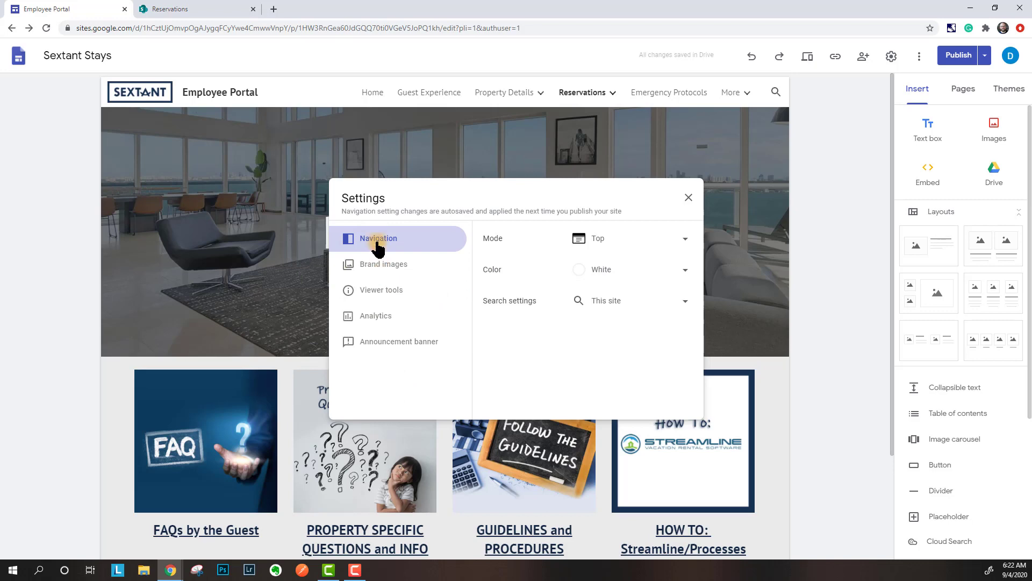
pyautogui.click(383, 265)
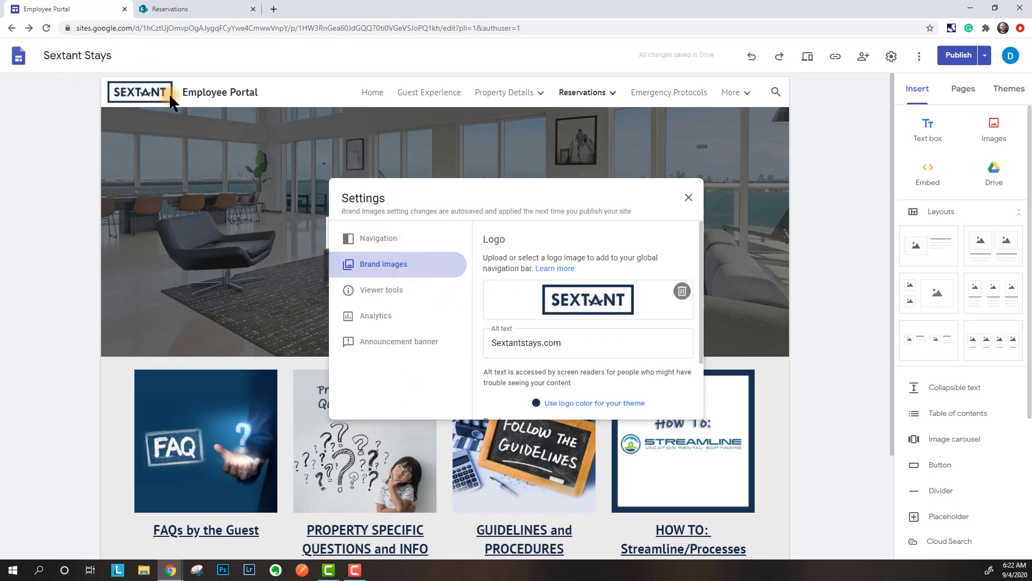
pyautogui.scroll(-2, 591, 322)
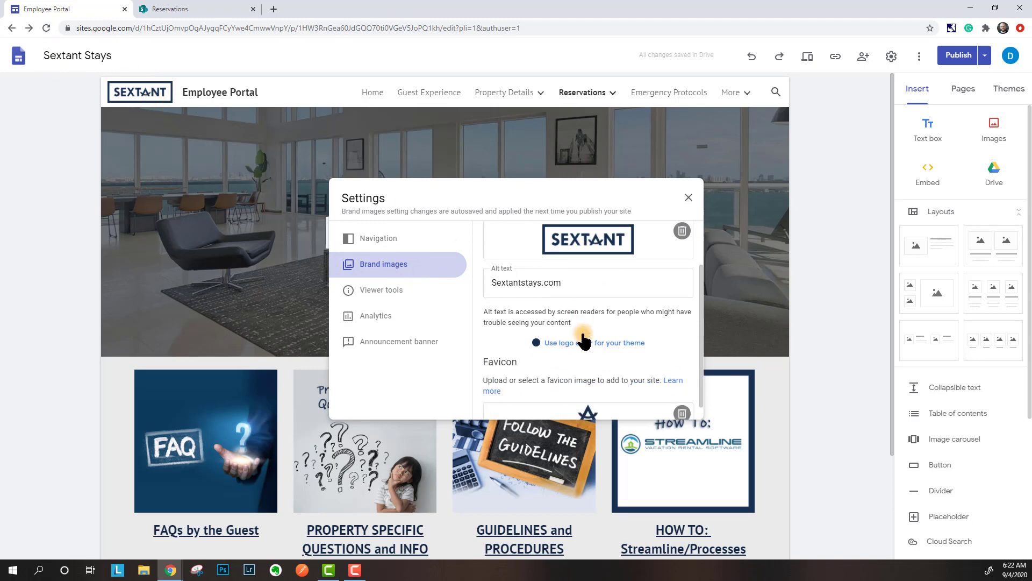
pyautogui.click(580, 272)
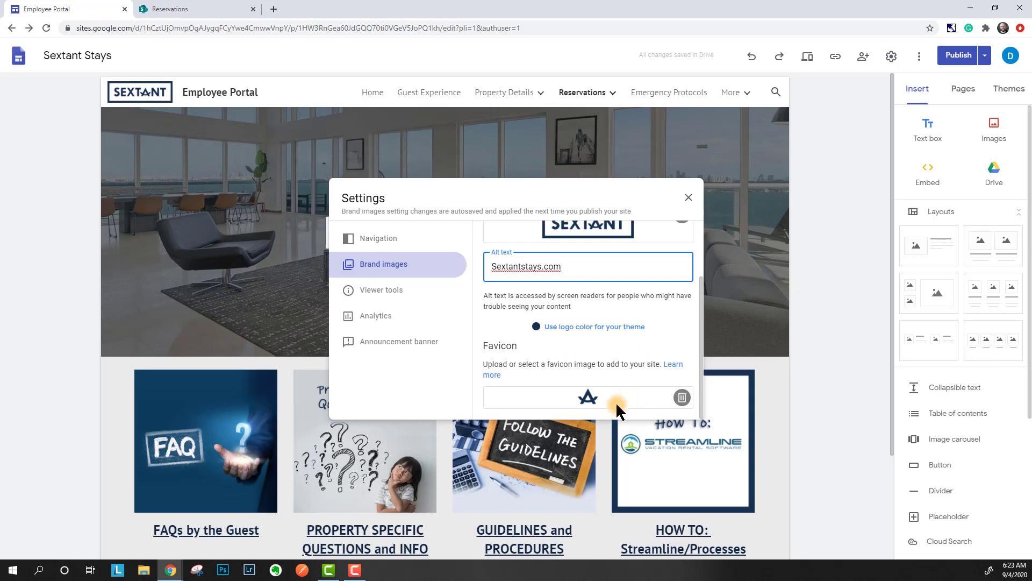
pyautogui.click(384, 293)
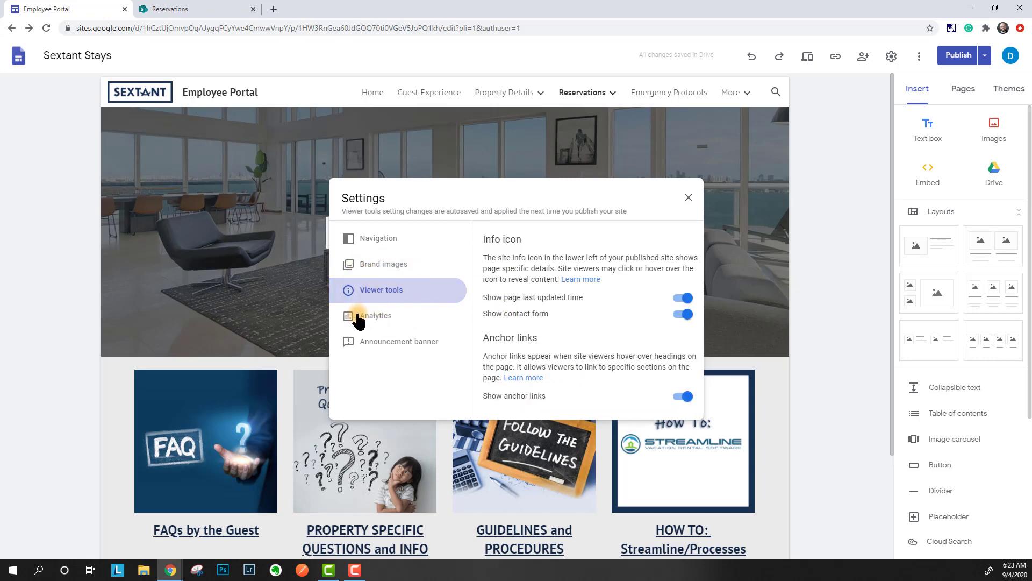
pyautogui.click(371, 317)
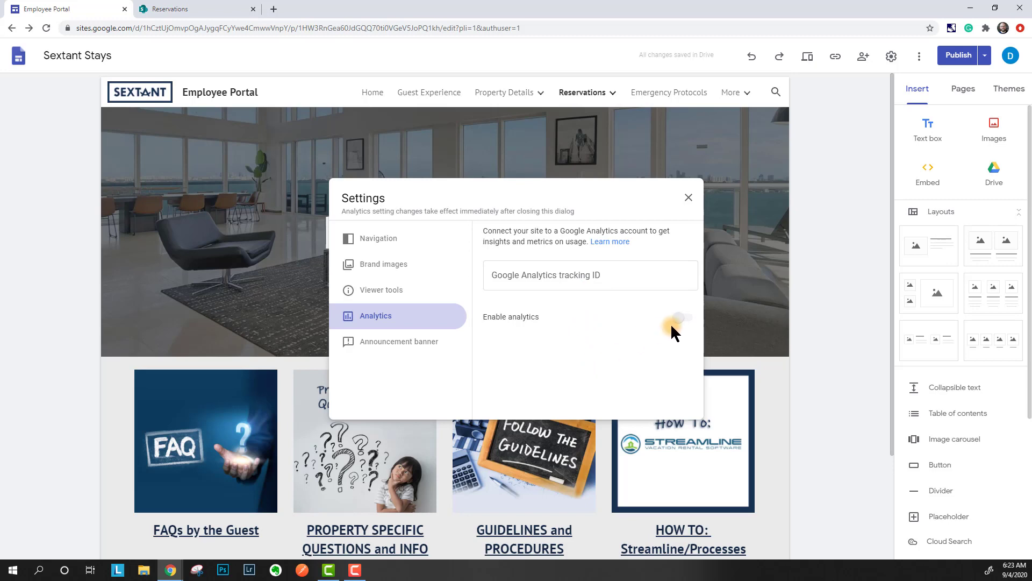
pyautogui.click(594, 280)
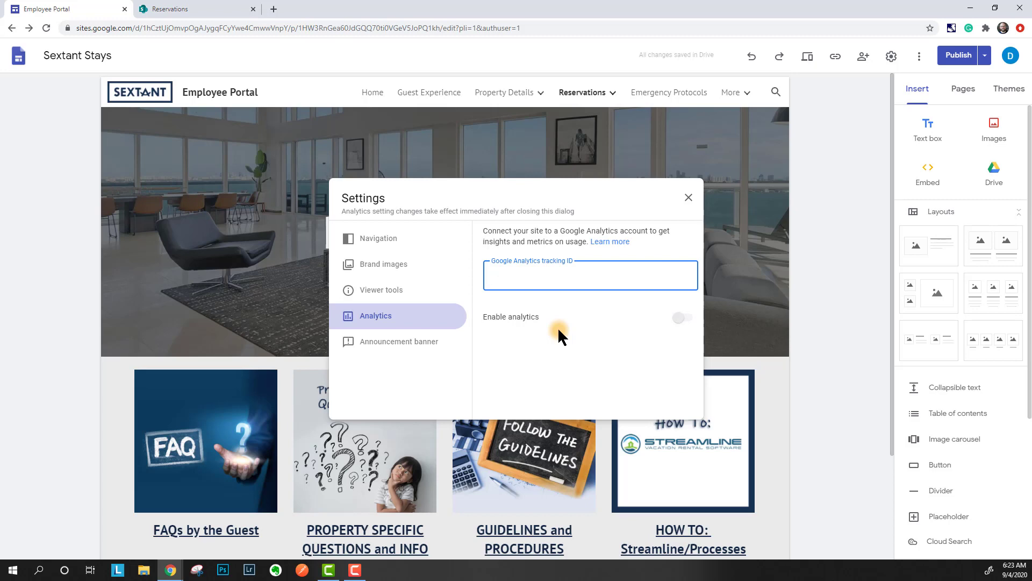
# - Close settings and inspect the FAQ image's crop and link without changing anything
pyautogui.click(684, 200)
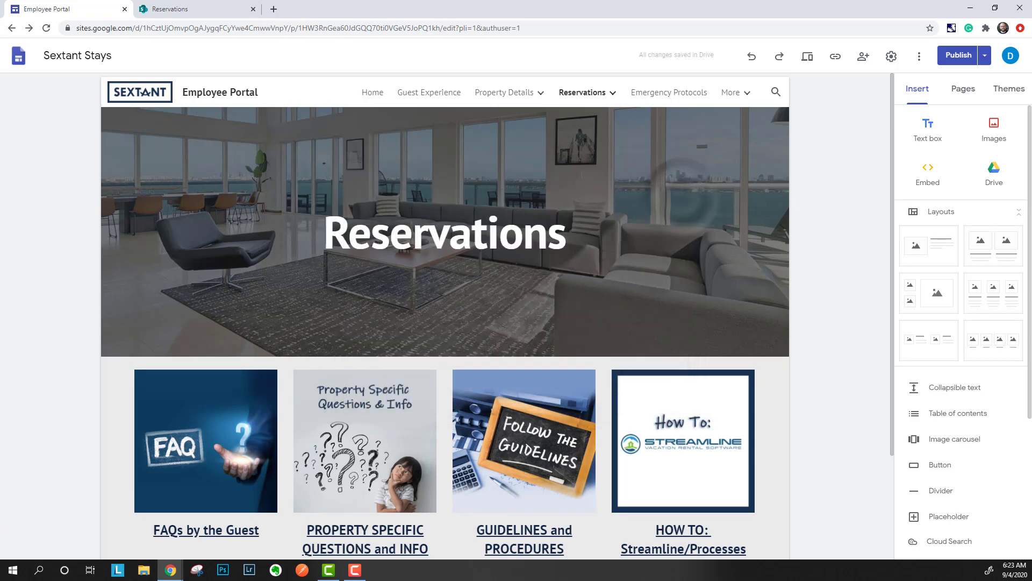
pyautogui.doubleClick(186, 454)
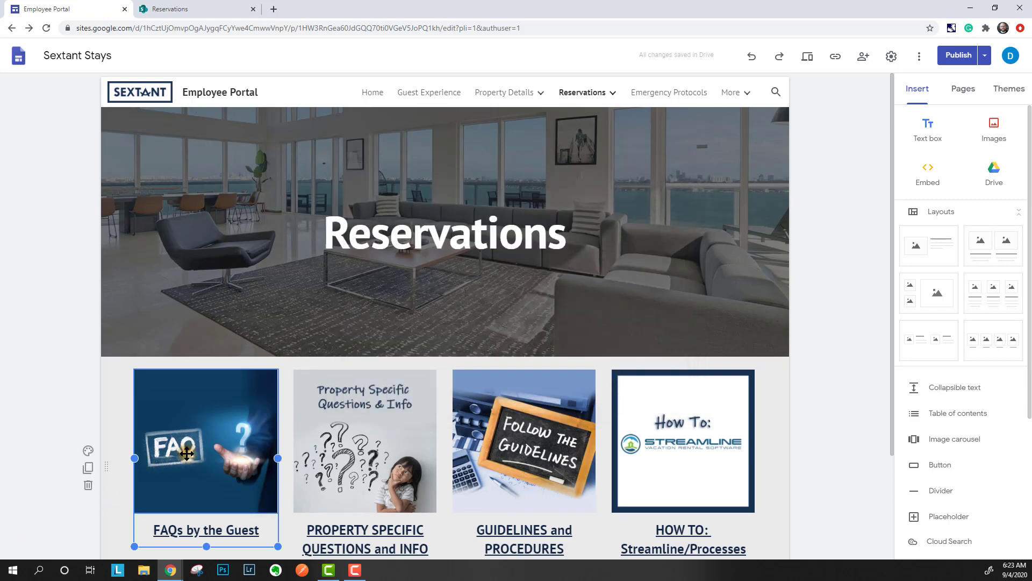
pyautogui.click(112, 456)
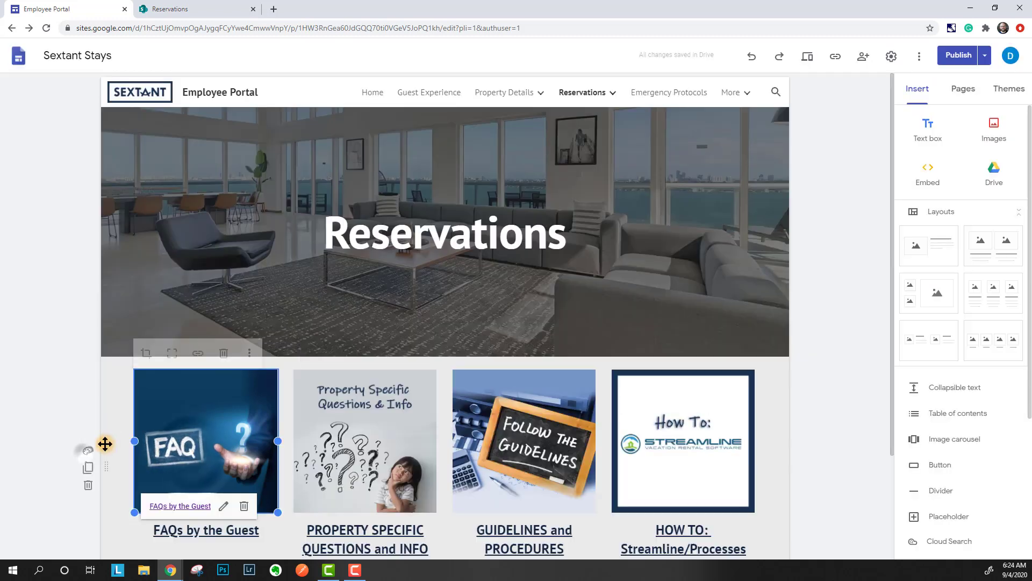
pyautogui.click(197, 352)
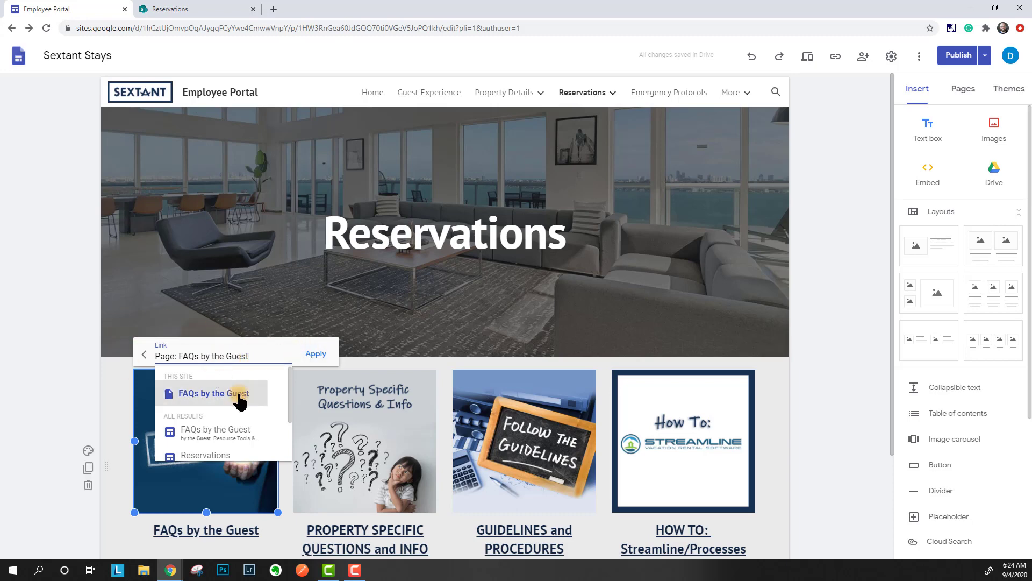
pyautogui.click(70, 332)
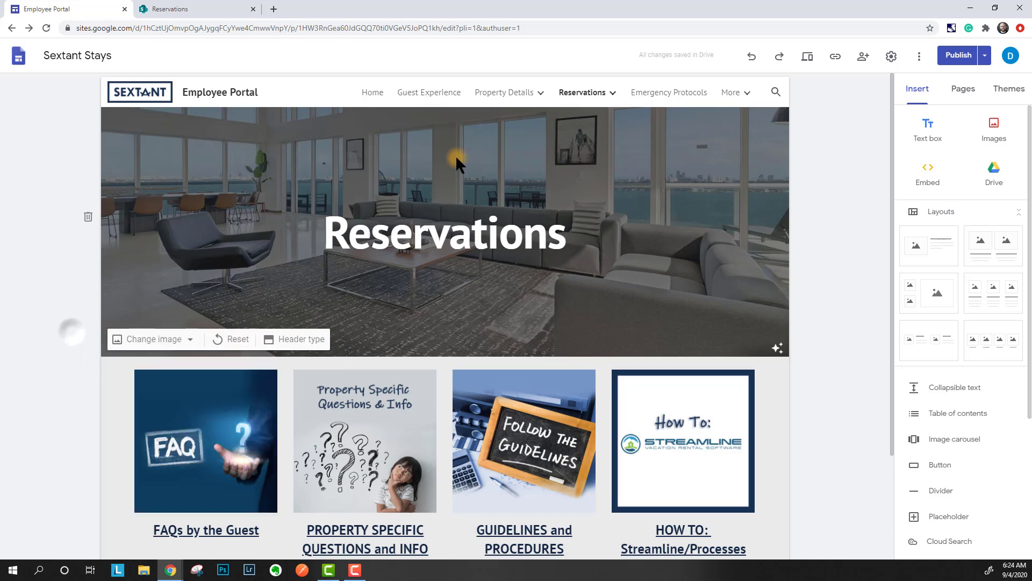
# - Visit the FAQs by the Guest subpage and check its address, then return to Reservations
pyautogui.moveTo(482, 101)
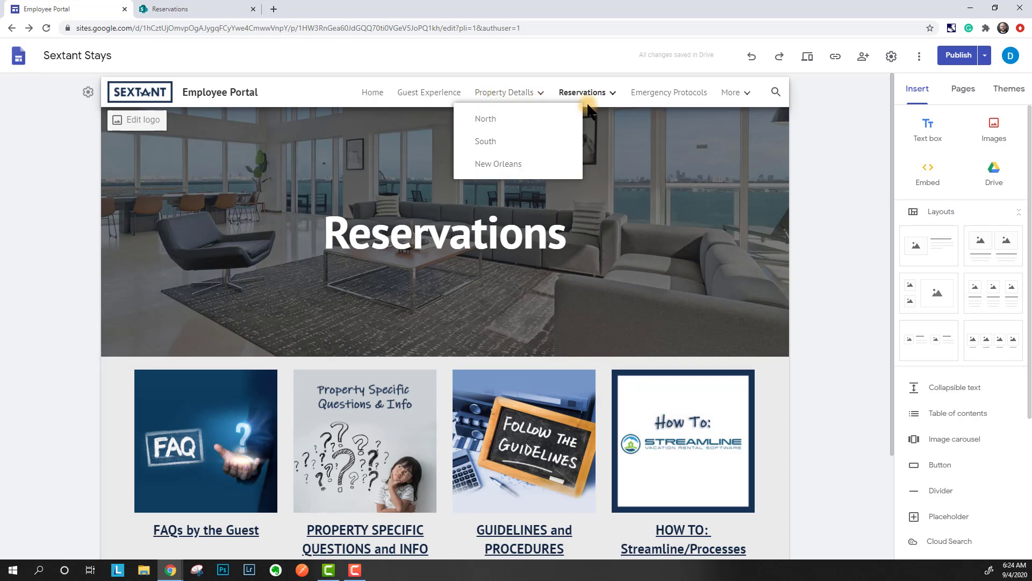
pyautogui.moveTo(614, 97)
pyautogui.click(609, 121)
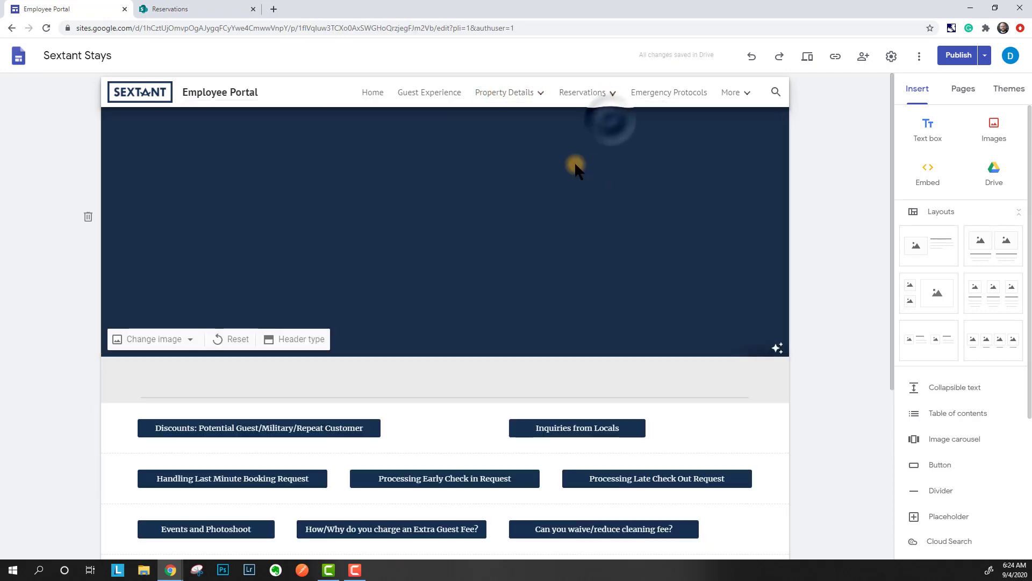
pyautogui.click(539, 28)
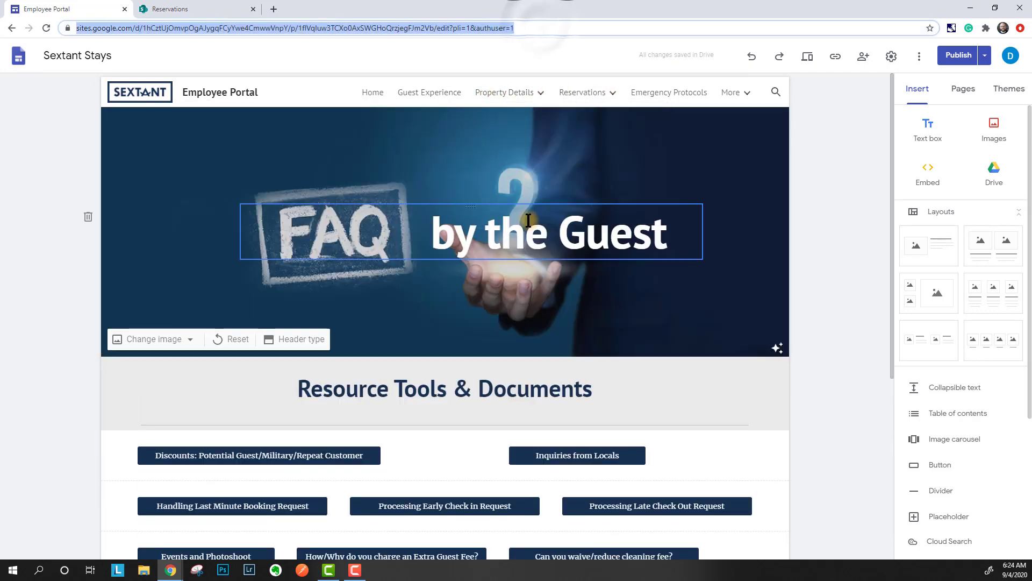
pyautogui.click(537, 28)
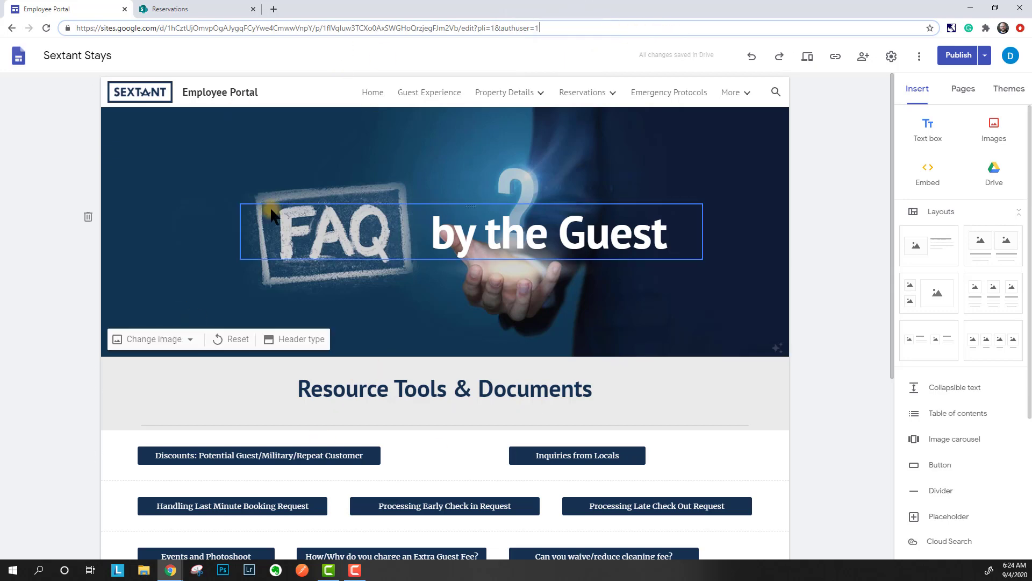
pyautogui.moveTo(571, 107)
pyautogui.moveTo(515, 101)
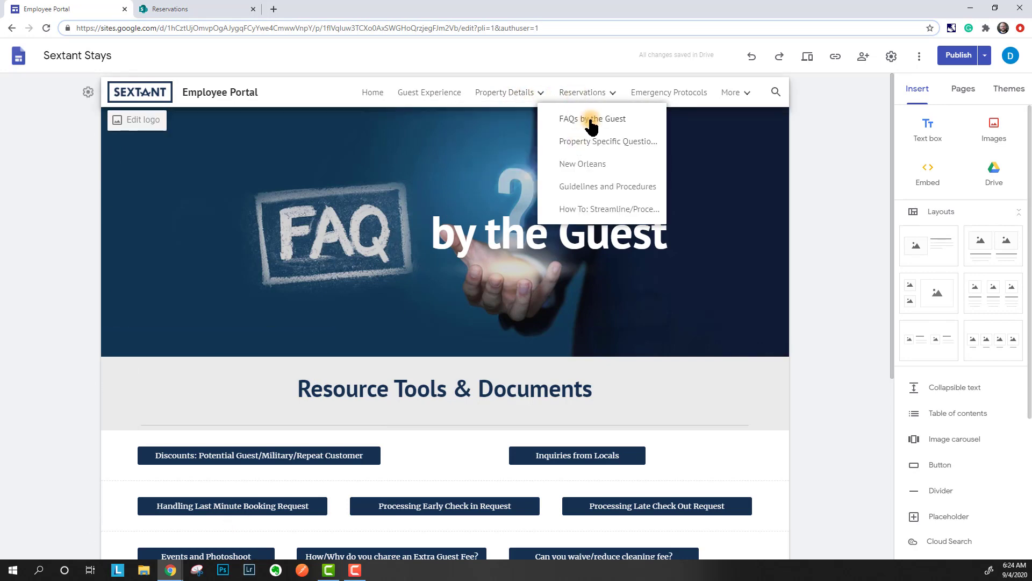
pyautogui.click(602, 101)
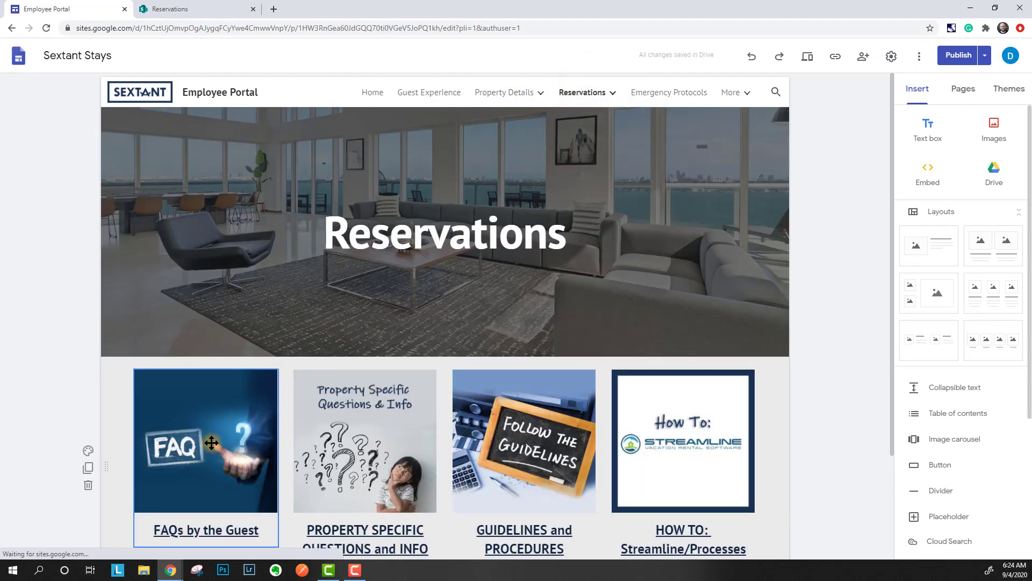
# - Re-examine the FAQ image's link target on Reservations, leaving it unchanged
pyautogui.click(230, 420)
pyautogui.click(234, 379)
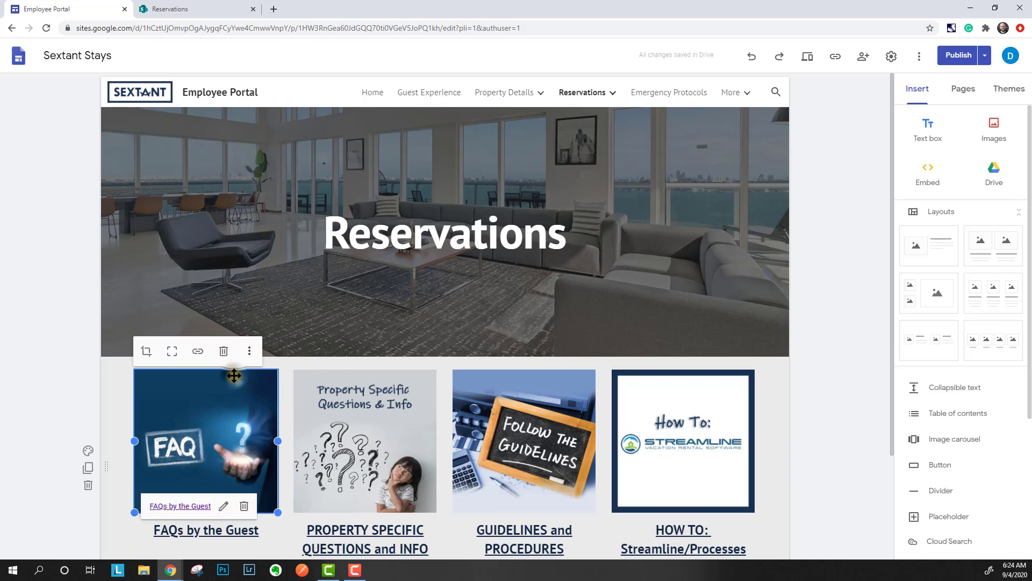
pyautogui.click(198, 350)
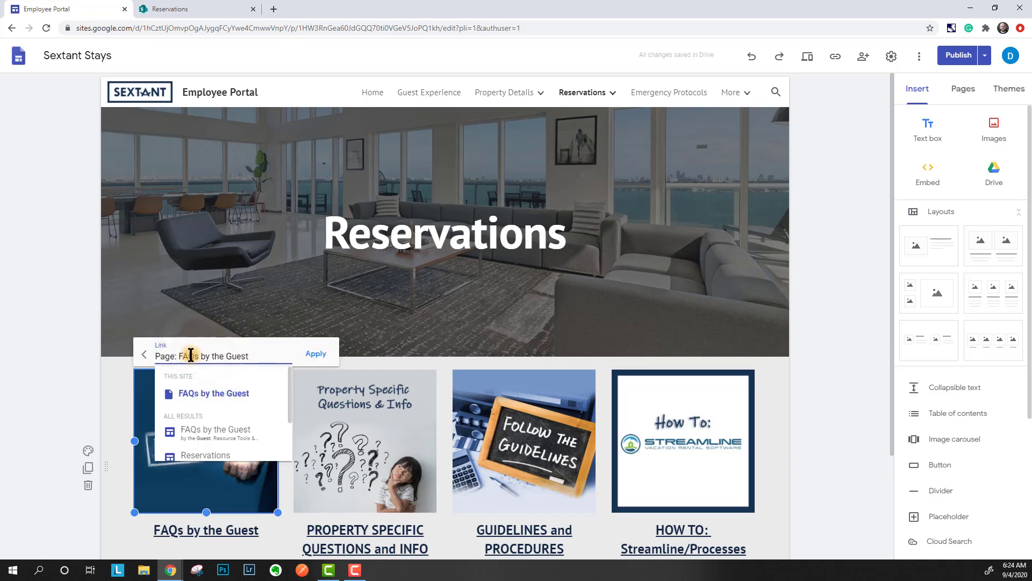
pyautogui.moveTo(262, 361); pyautogui.dragTo(105, 385)
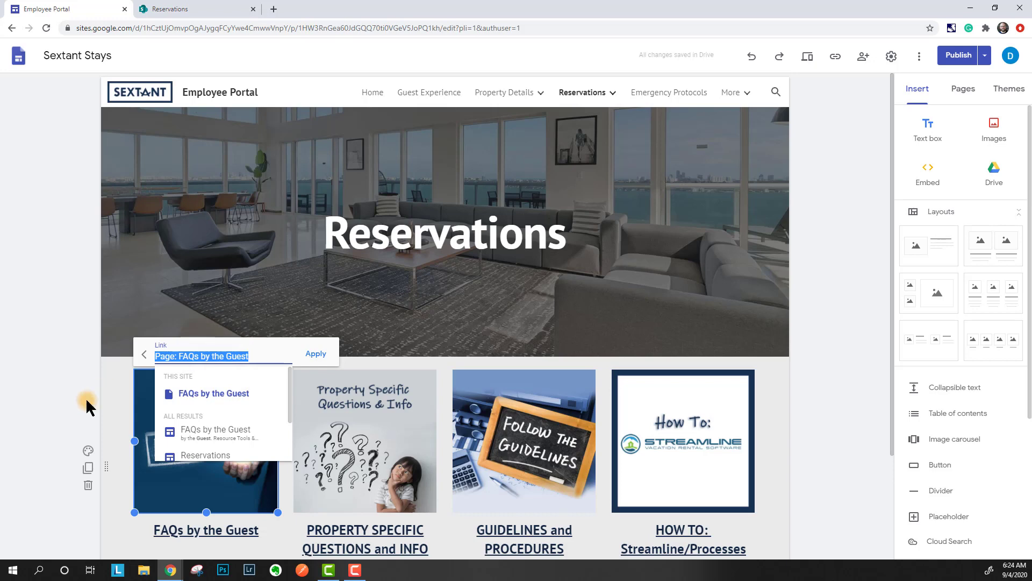
pyautogui.click(87, 401)
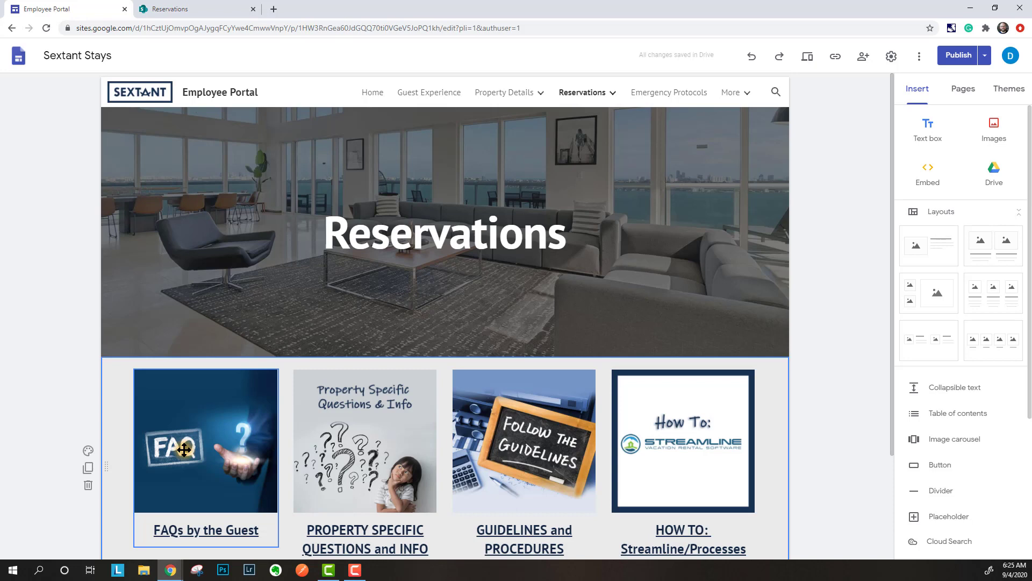
# - Deselect the image links, select the Reservations header image and reopen site settings
pyautogui.click(106, 421)
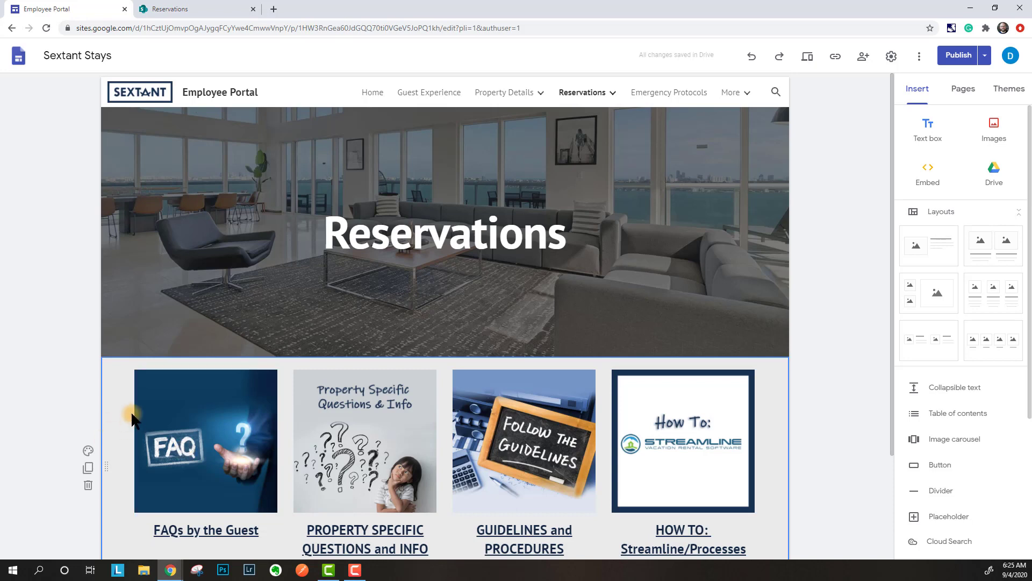
pyautogui.click(69, 354)
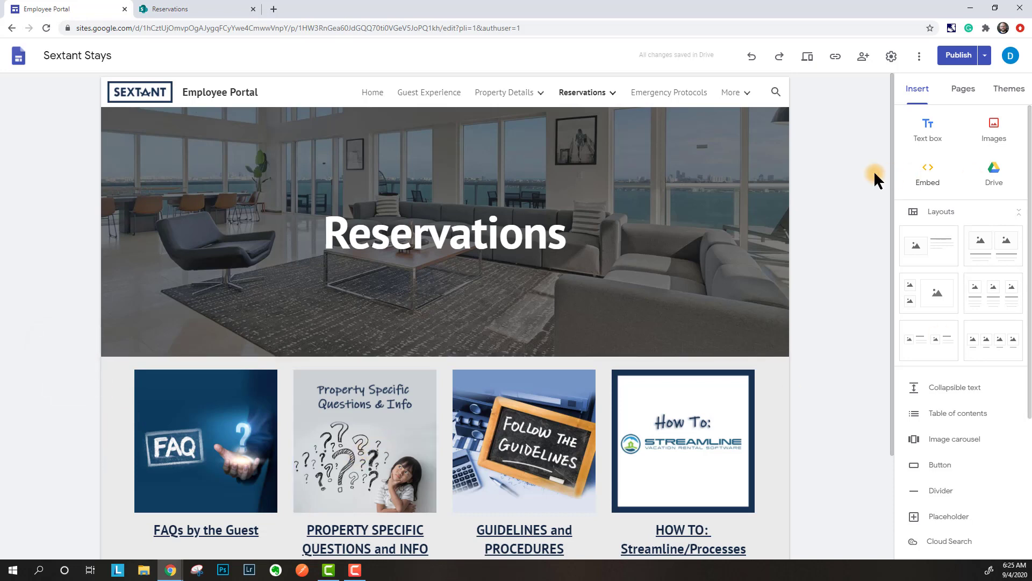
pyautogui.click(806, 178)
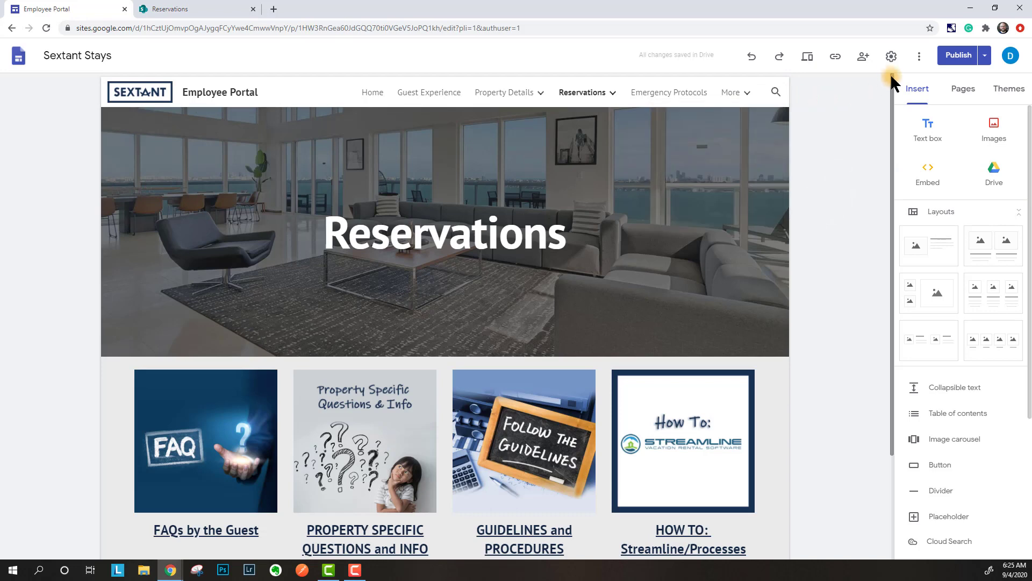
pyautogui.click(891, 56)
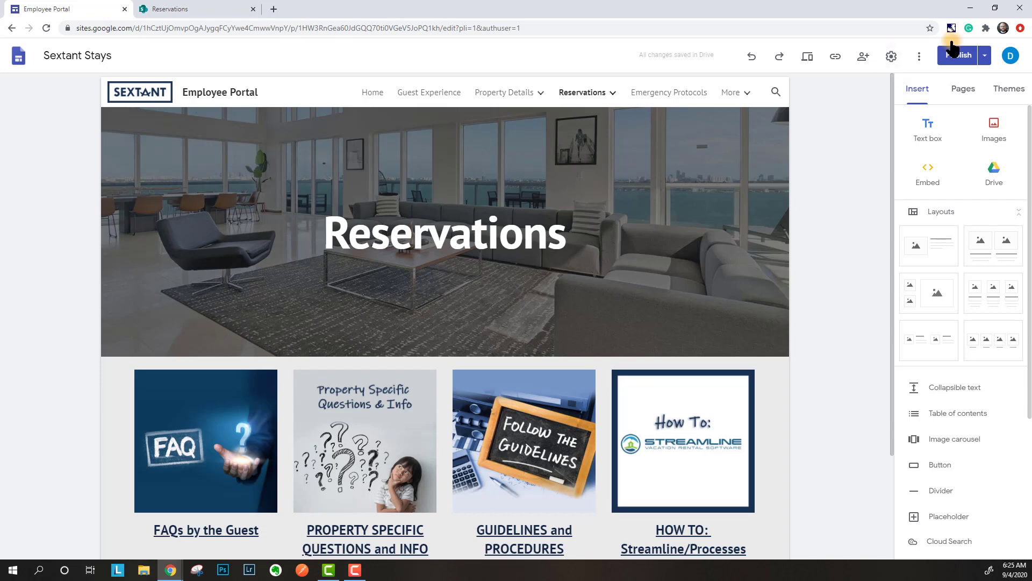
pyautogui.moveTo(557, 137)
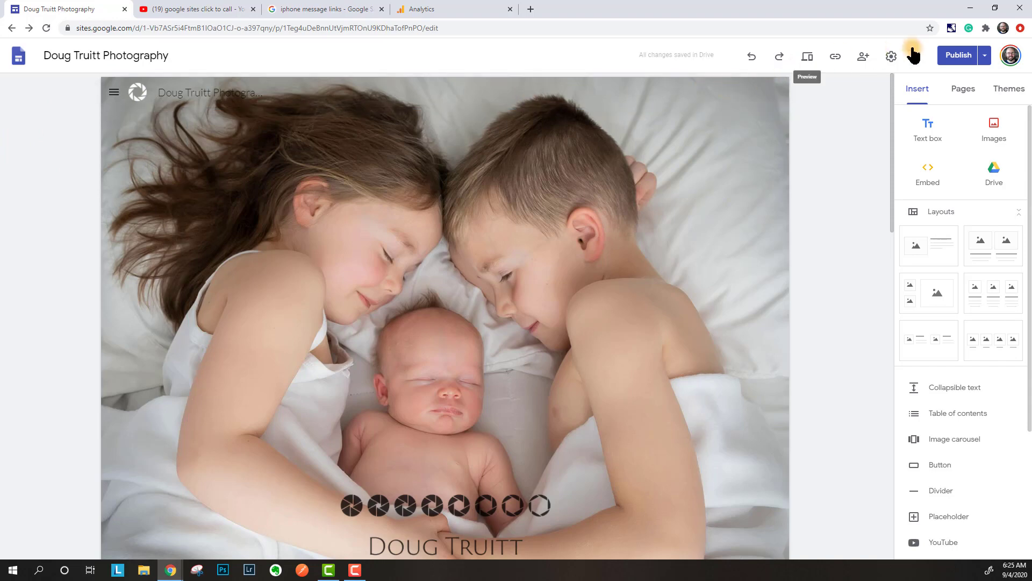
# - View the published photography site in a new tab and load it at its custom domain
pyautogui.click(984, 55)
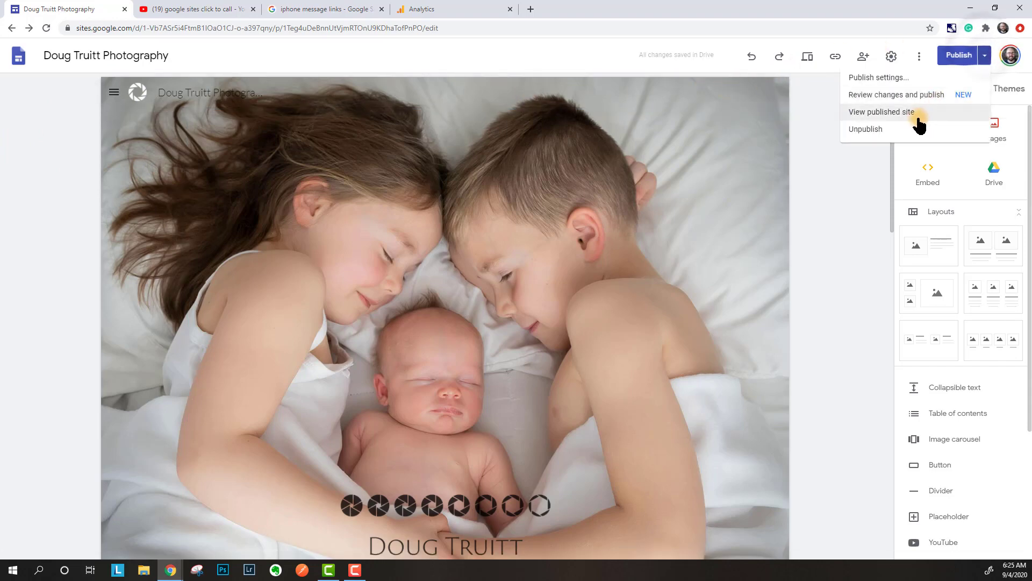
pyautogui.click(868, 113)
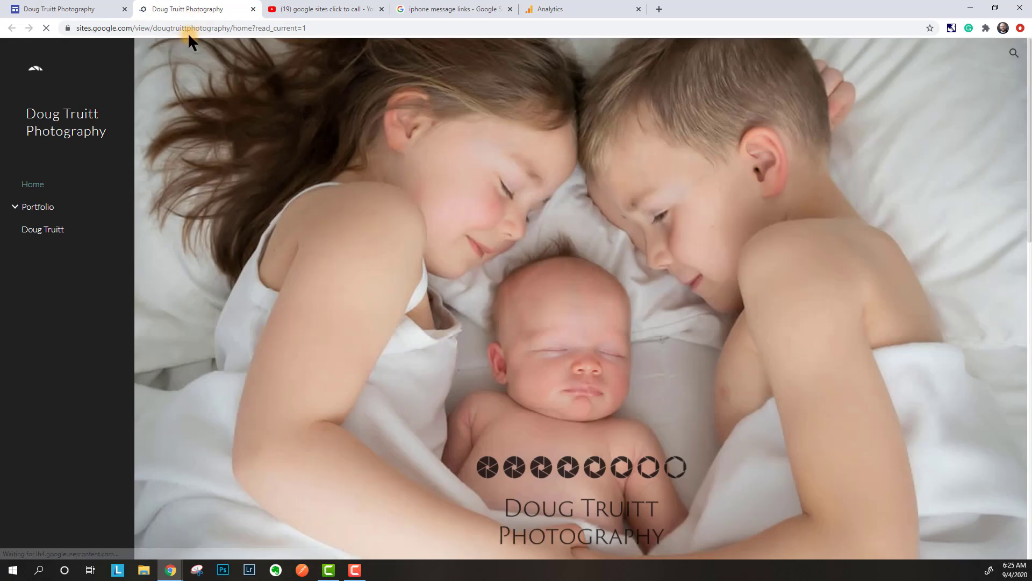
pyautogui.click(188, 30)
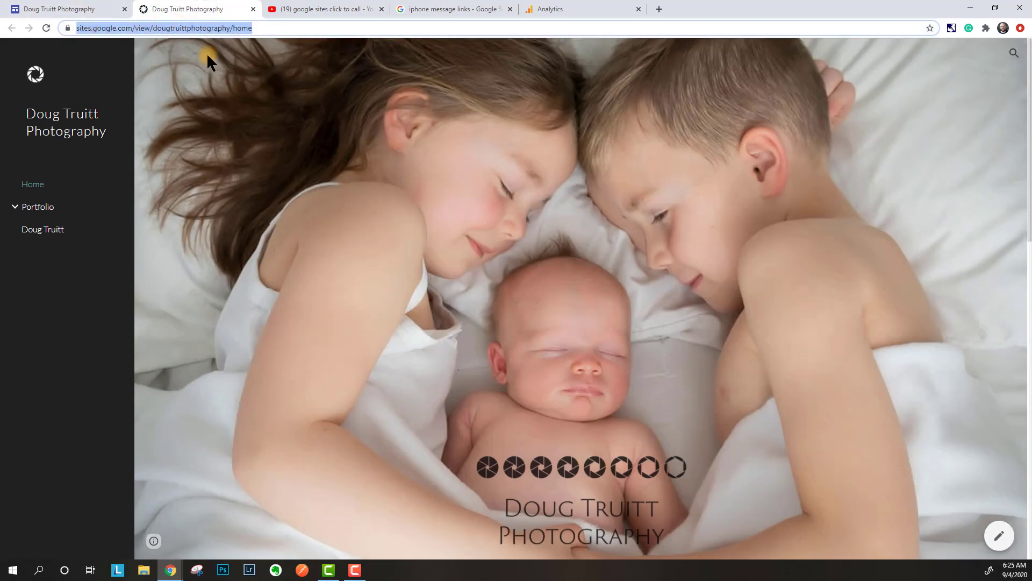
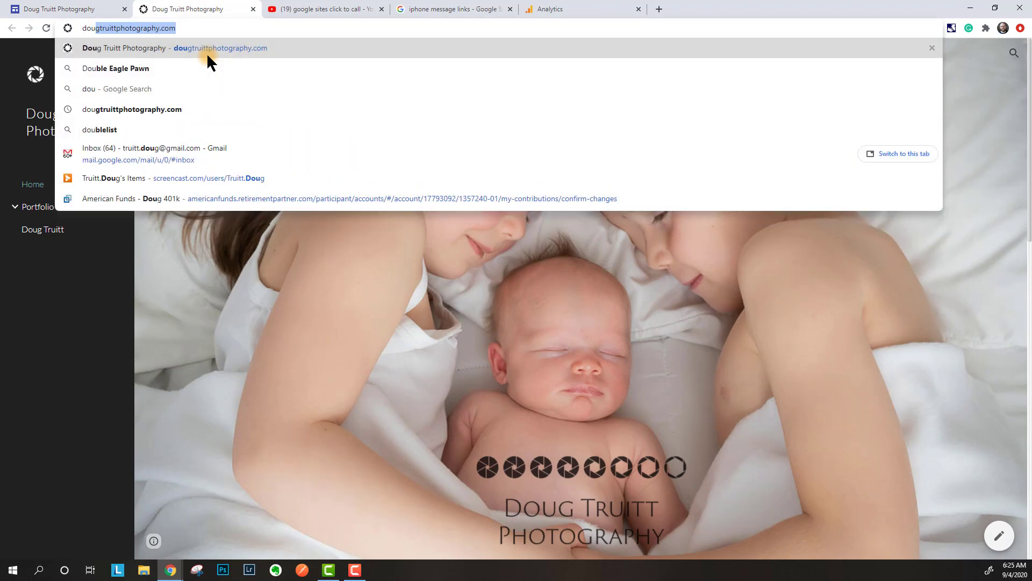
pyautogui.click(206, 53)
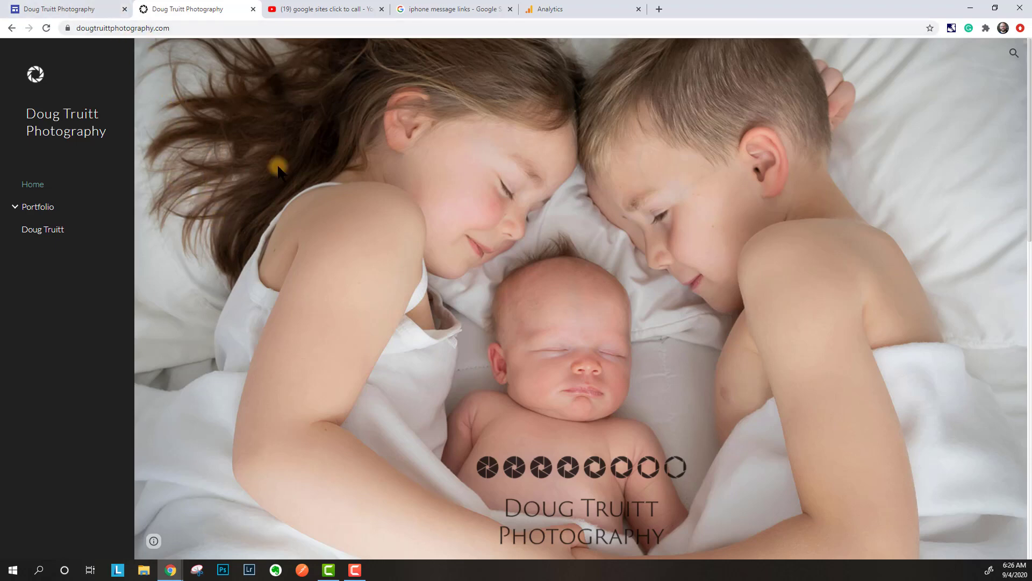
pyautogui.scroll(-3, 305, 207)
pyautogui.scroll(3, 361, 217)
pyautogui.click(41, 6)
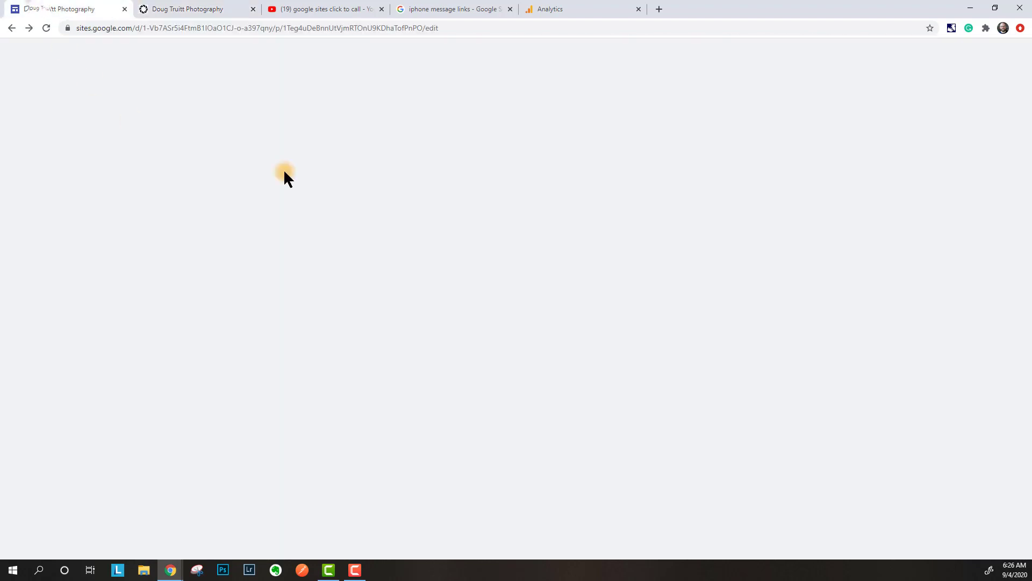
# - Check the photography site's assigned custom domain under Settings > Custom URLs
pyautogui.click(891, 56)
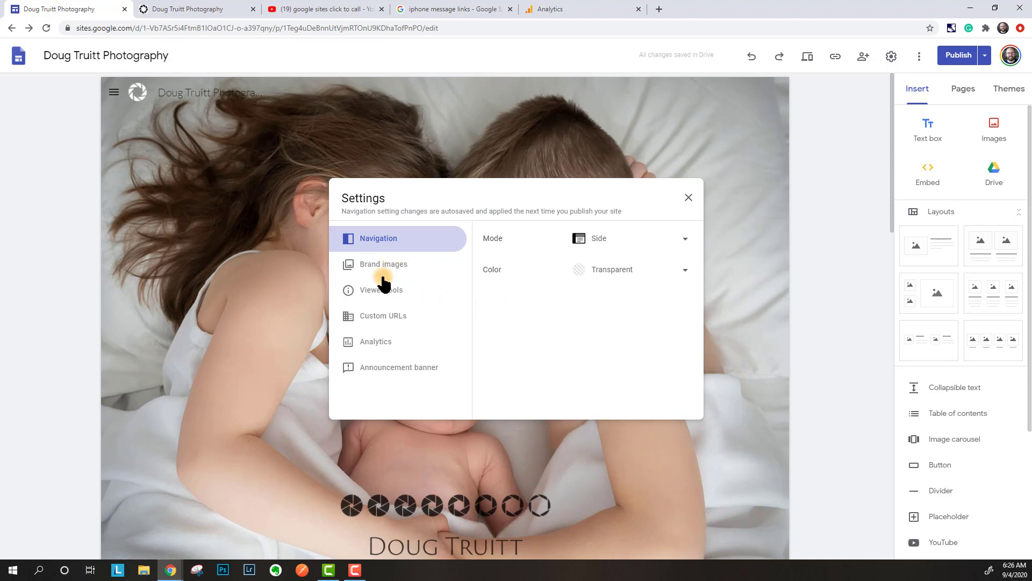
pyautogui.click(386, 317)
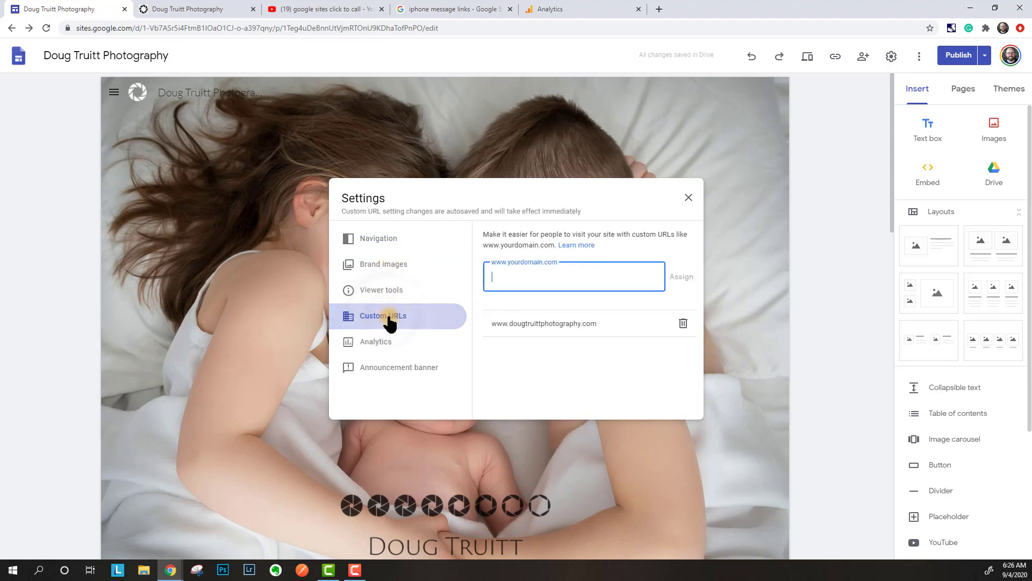
pyautogui.click(611, 325)
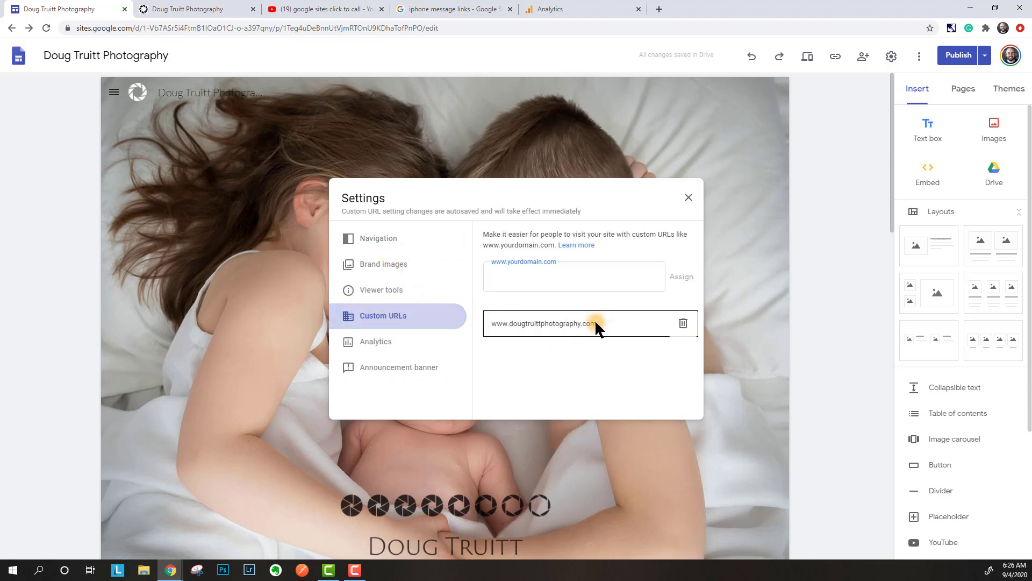
pyautogui.click(530, 354)
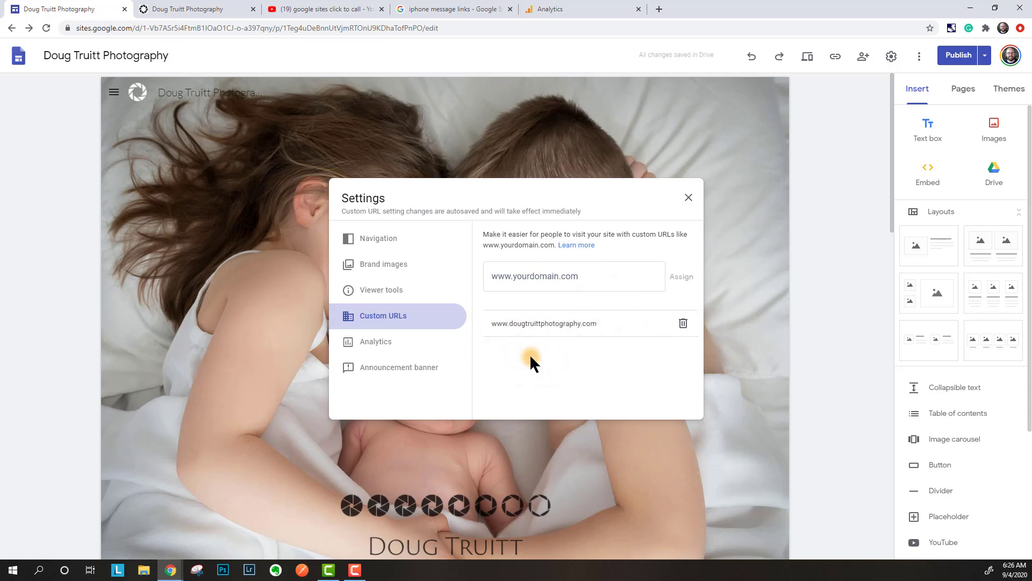
pyautogui.click(690, 198)
# - Close the published photography site tab and switch back to the Sextant Employee Portal editor
pyautogui.click(222, 7)
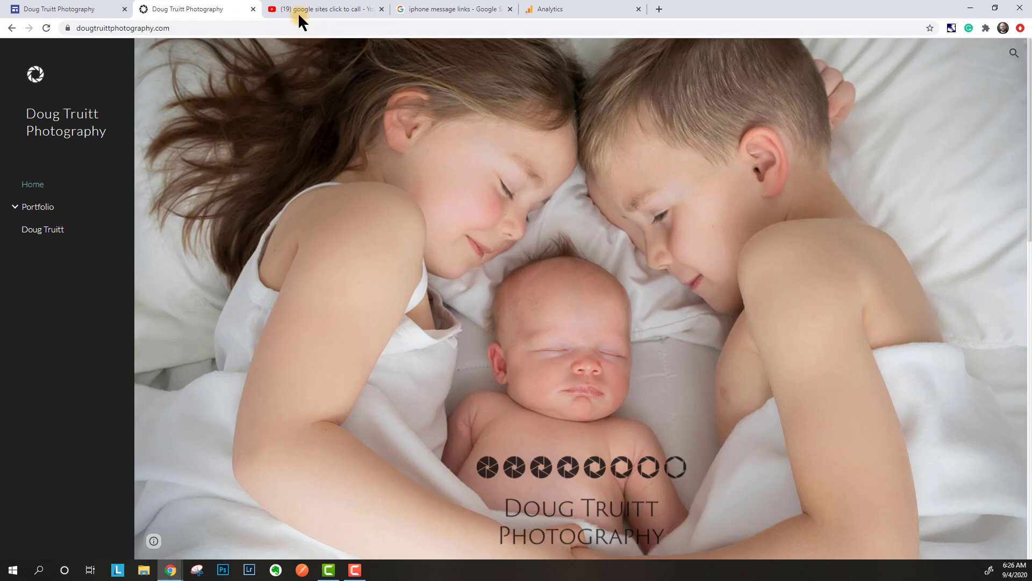
pyautogui.click(253, 9)
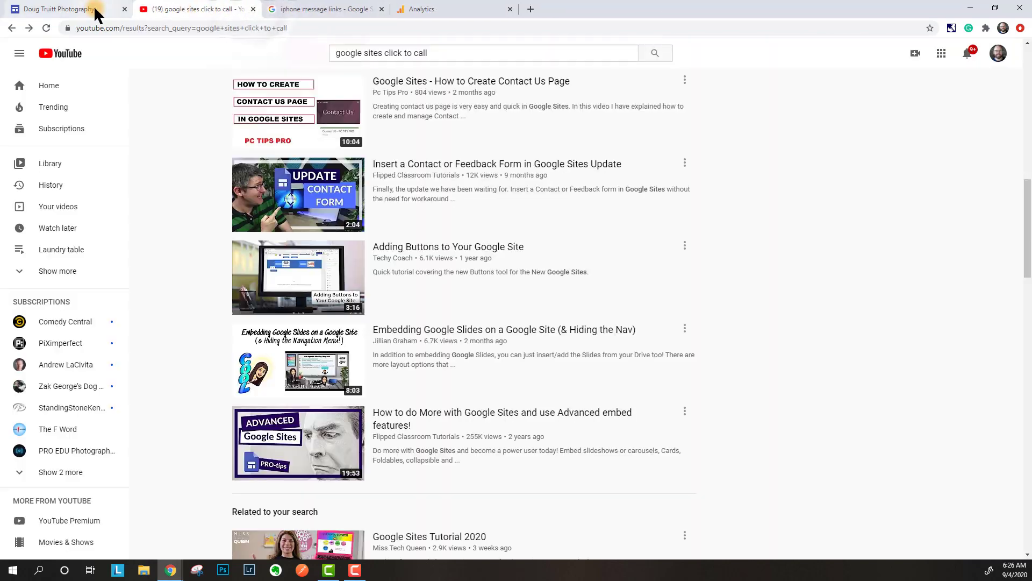
pyautogui.click(96, 12)
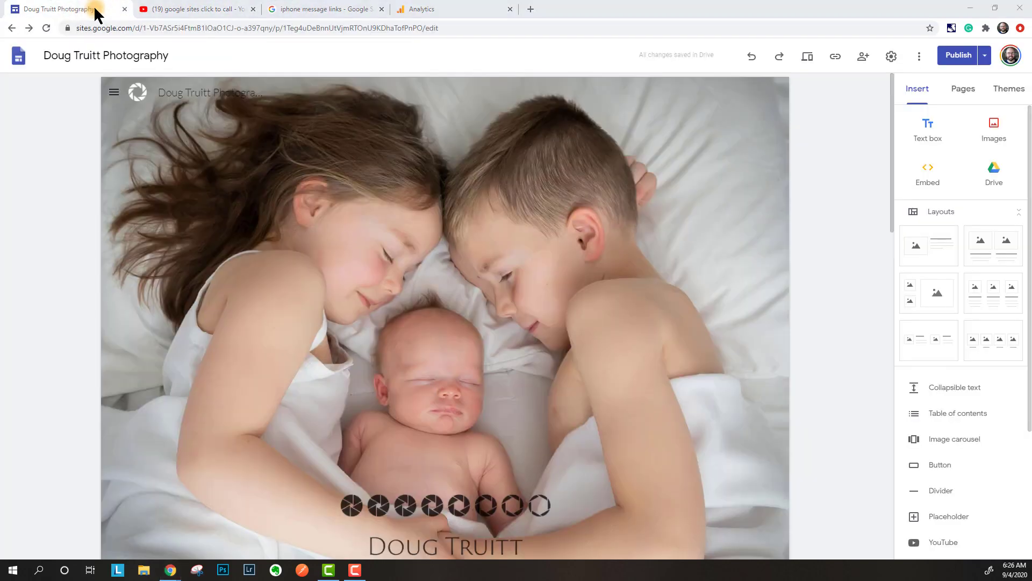
pyautogui.hotkey('alt', 'Tab')
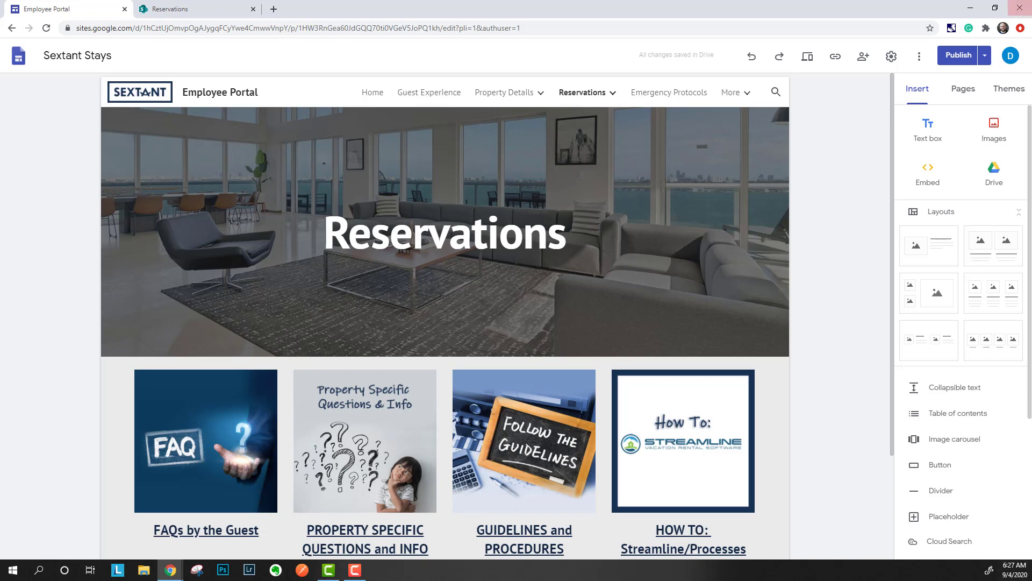
# - Go to the Home page, look through it, then open the Guest Experience page
pyautogui.click(122, 87)
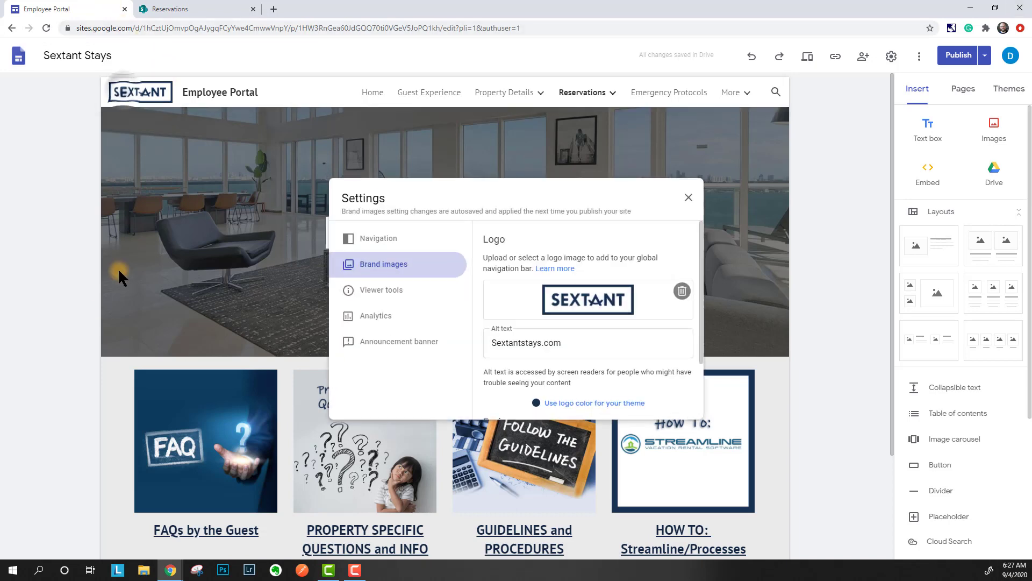
pyautogui.click(689, 199)
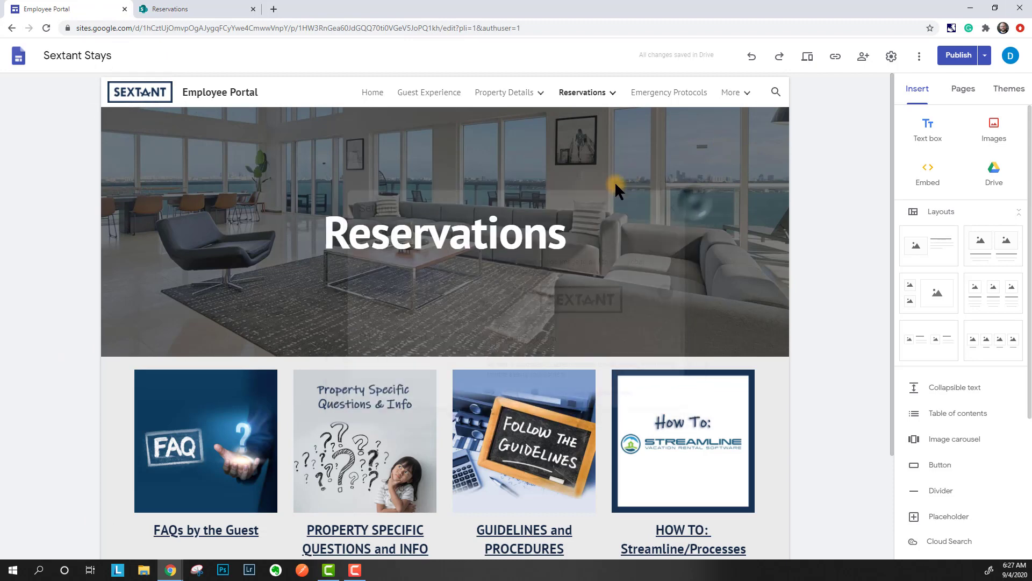
pyautogui.click(373, 92)
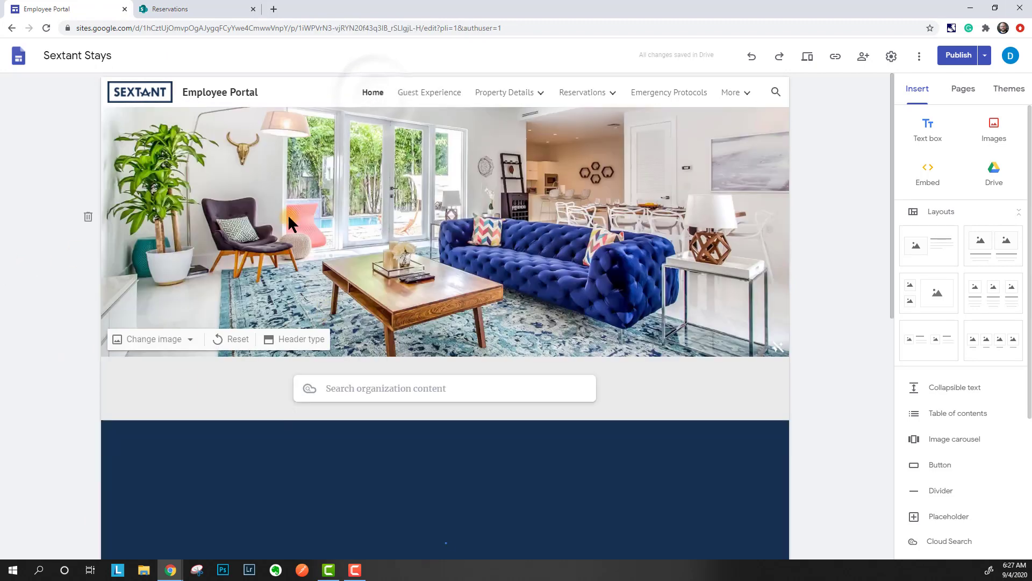
pyautogui.scroll(-9, 232, 355)
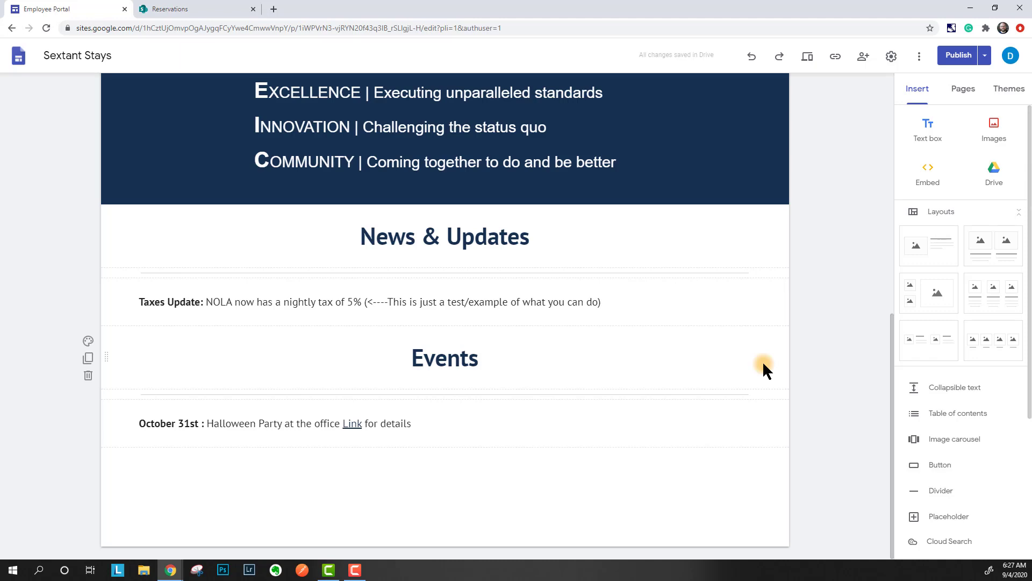
pyautogui.scroll(9, 811, 288)
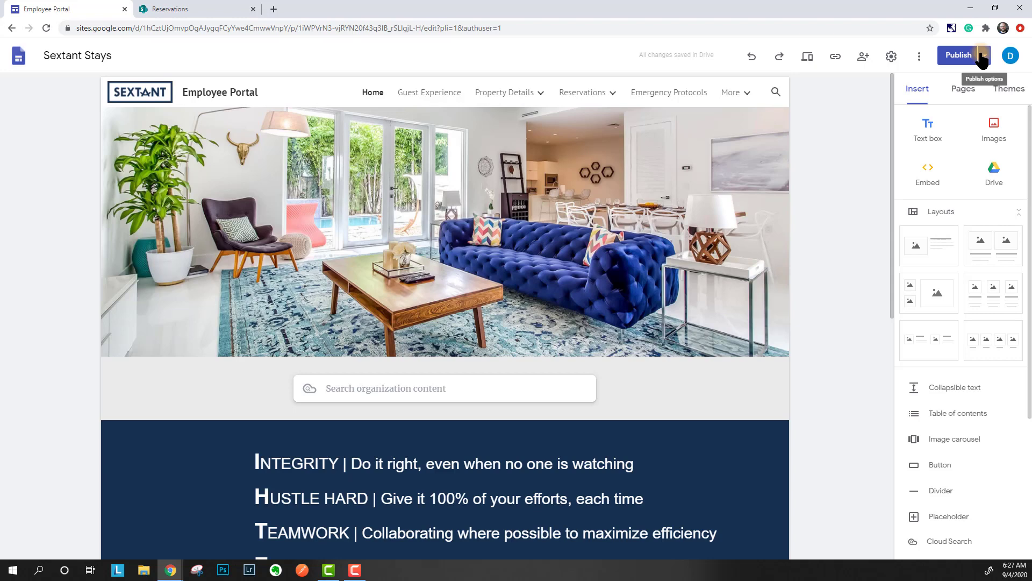
pyautogui.click(833, 185)
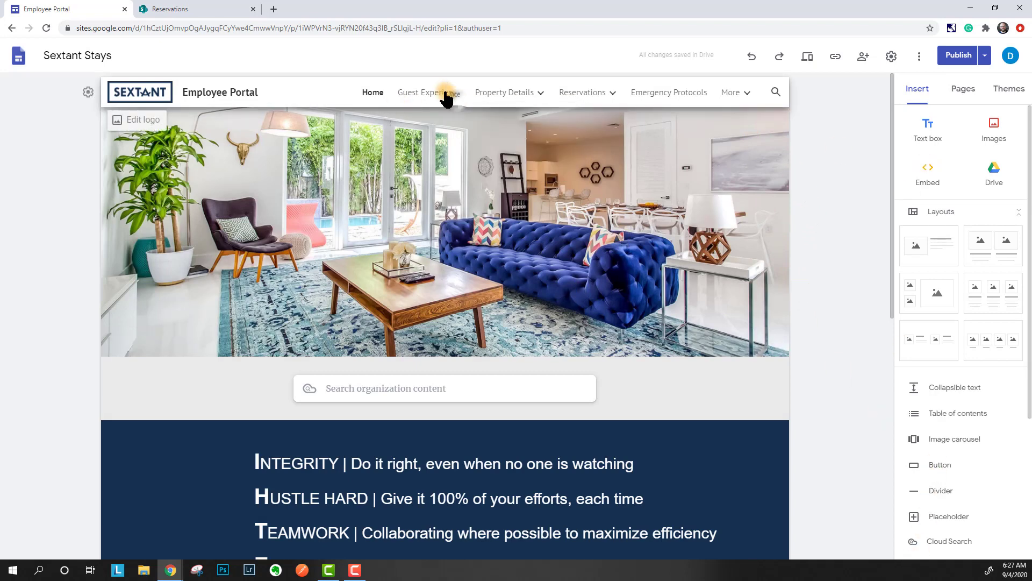
pyautogui.click(424, 79)
# - On the Guest Experience page, switch the Arrival button to the outlined style
pyautogui.click(424, 90)
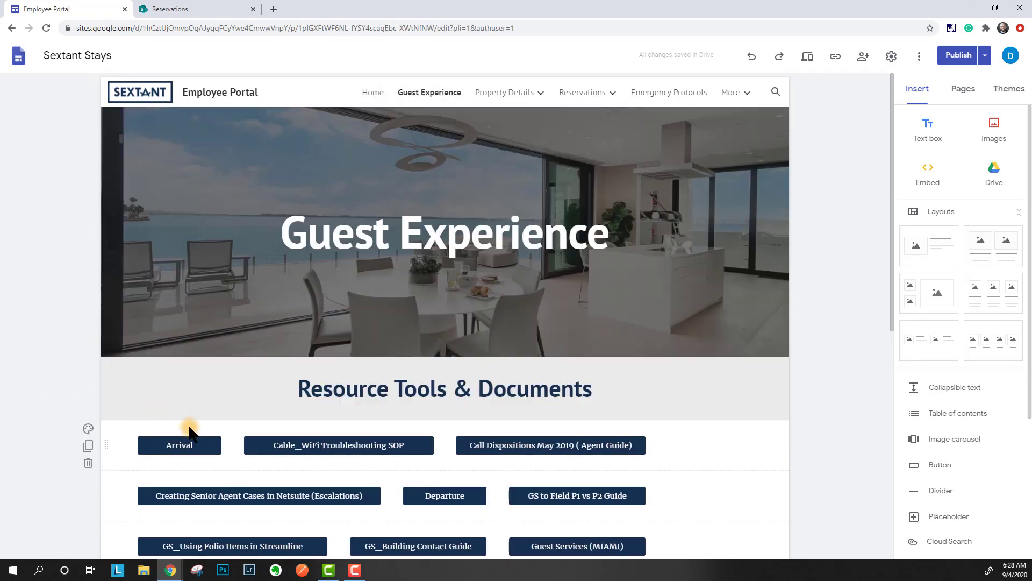
pyautogui.click(189, 443)
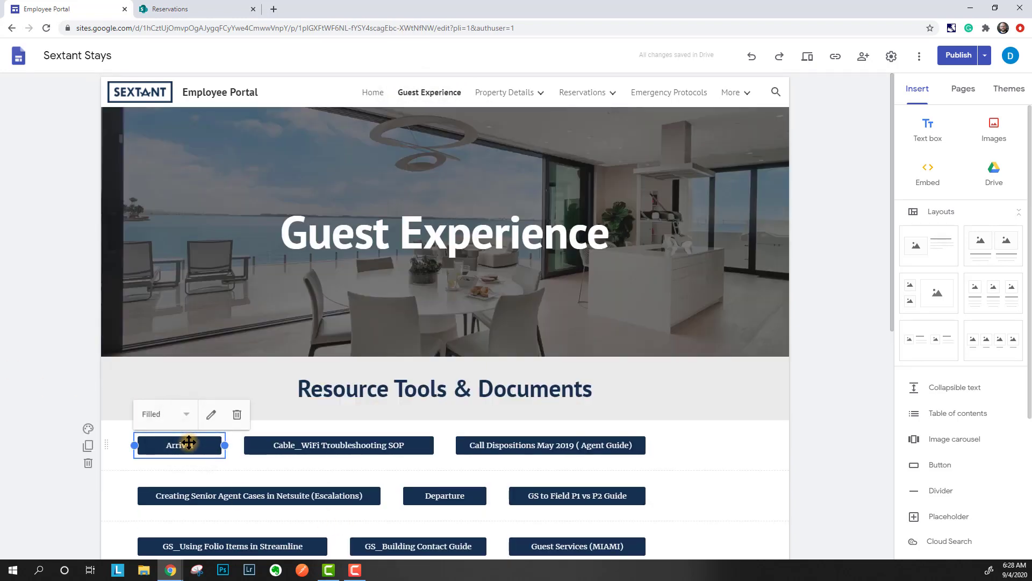
pyautogui.click(170, 415)
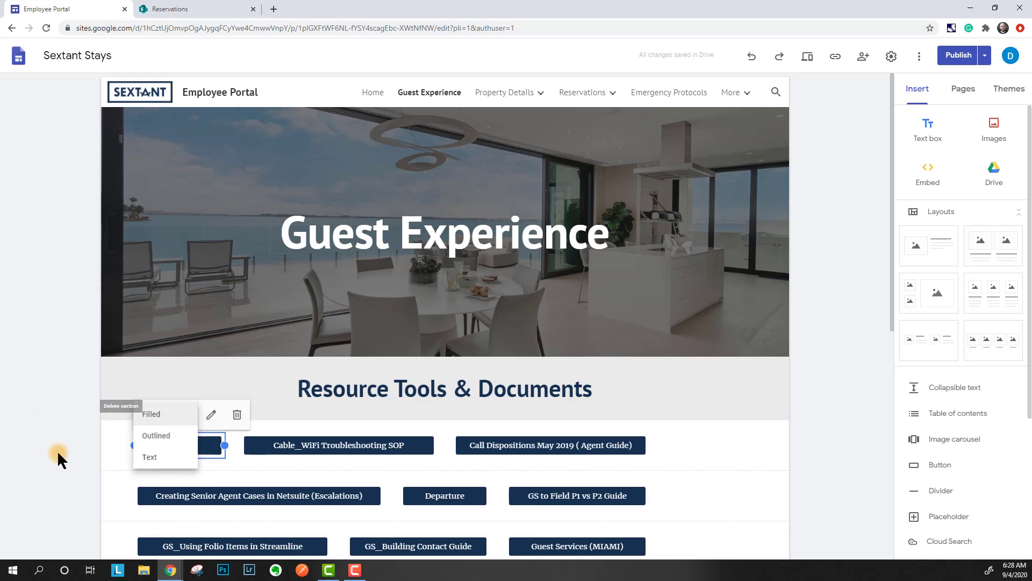
pyautogui.click(58, 453)
pyautogui.click(186, 445)
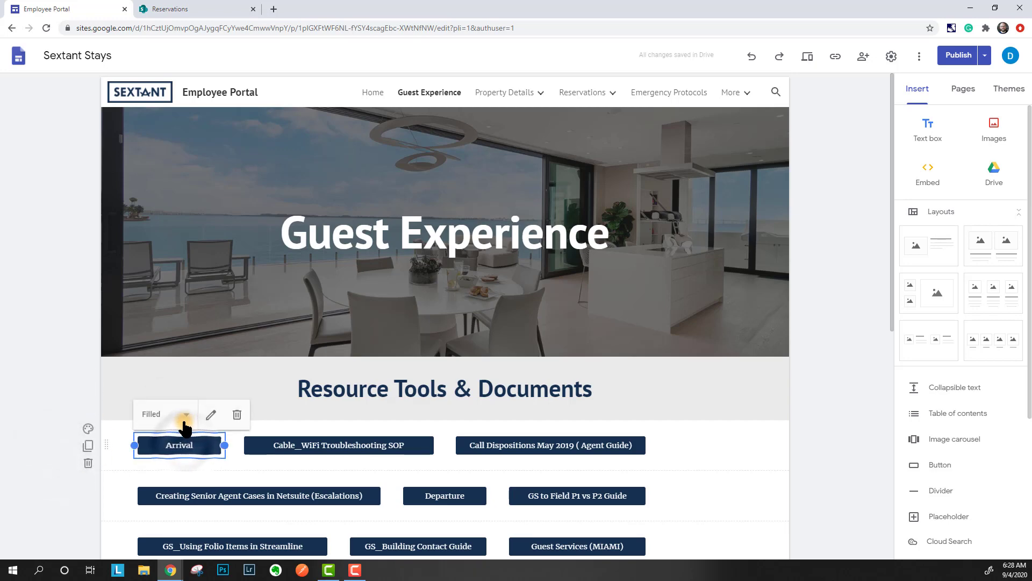
pyautogui.click(182, 417)
pyautogui.click(180, 435)
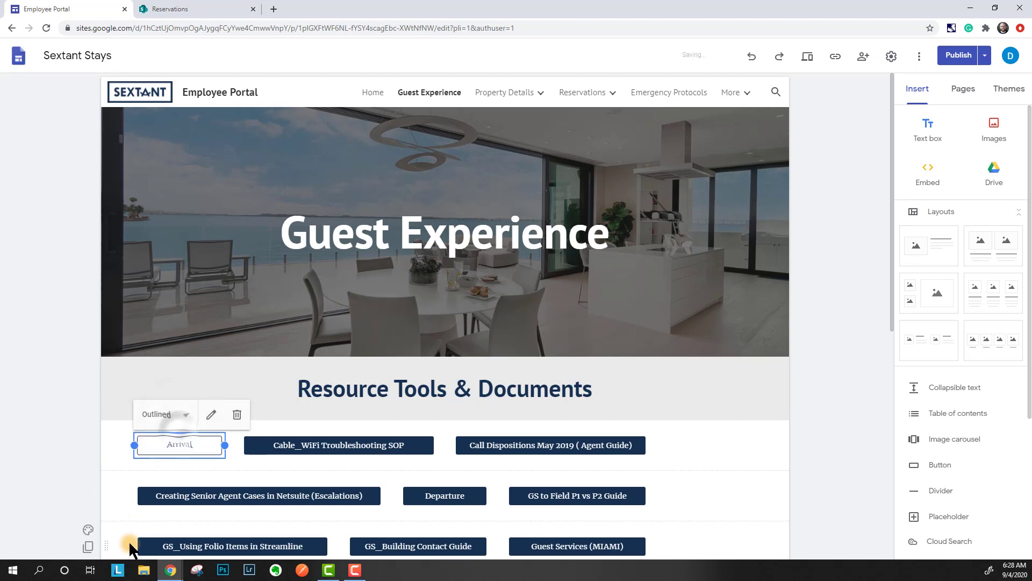
pyautogui.click(67, 419)
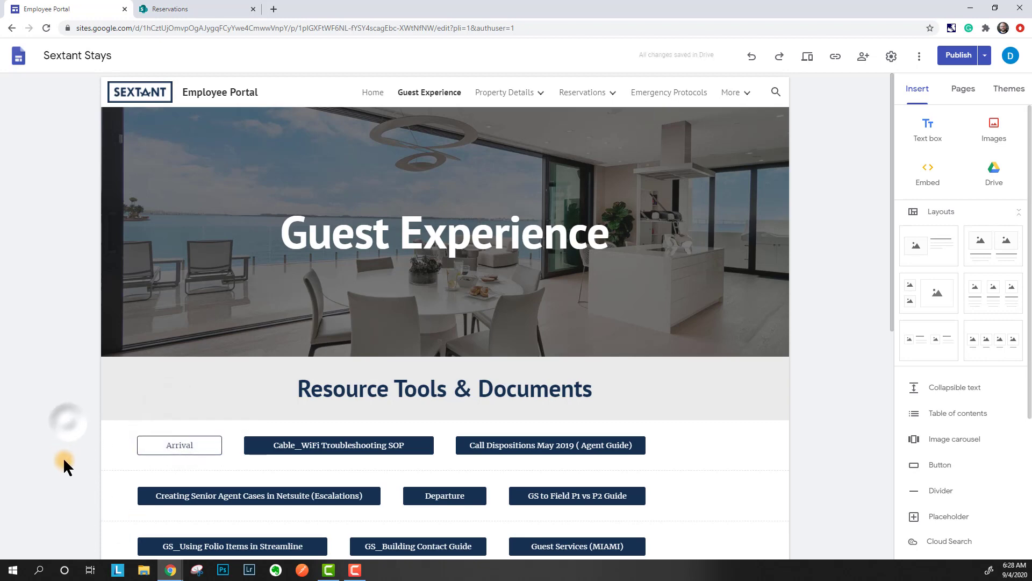
# - Change the Arrival button to text style, then back to filled, and open its Edit button settings
pyautogui.click(191, 447)
pyautogui.click(182, 414)
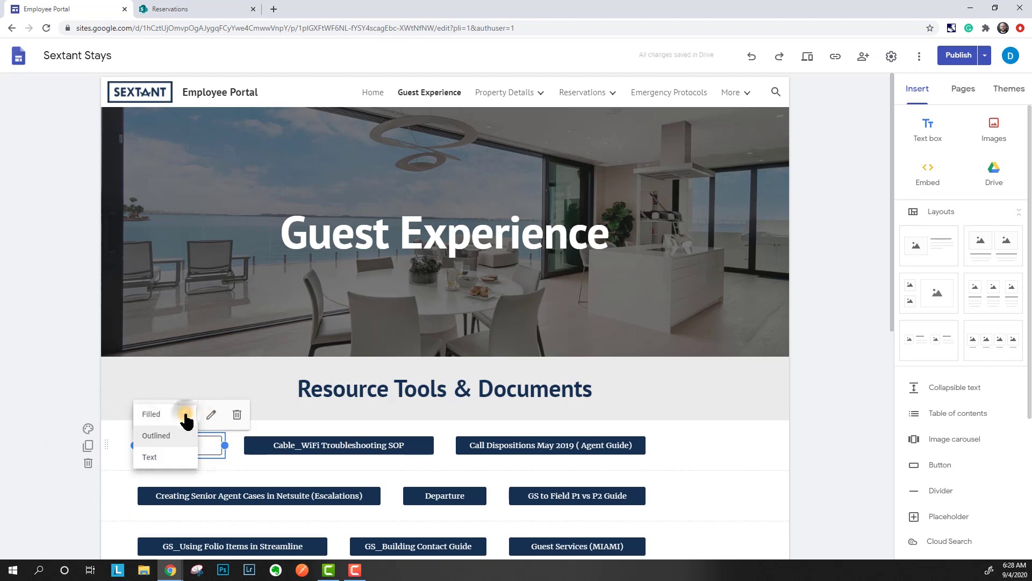
pyautogui.click(178, 467)
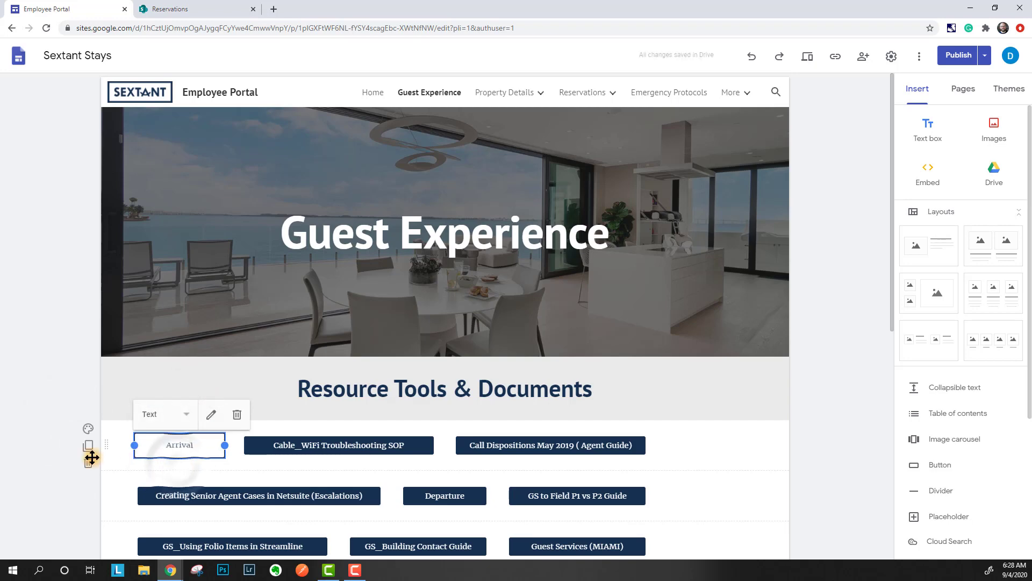
pyautogui.click(27, 461)
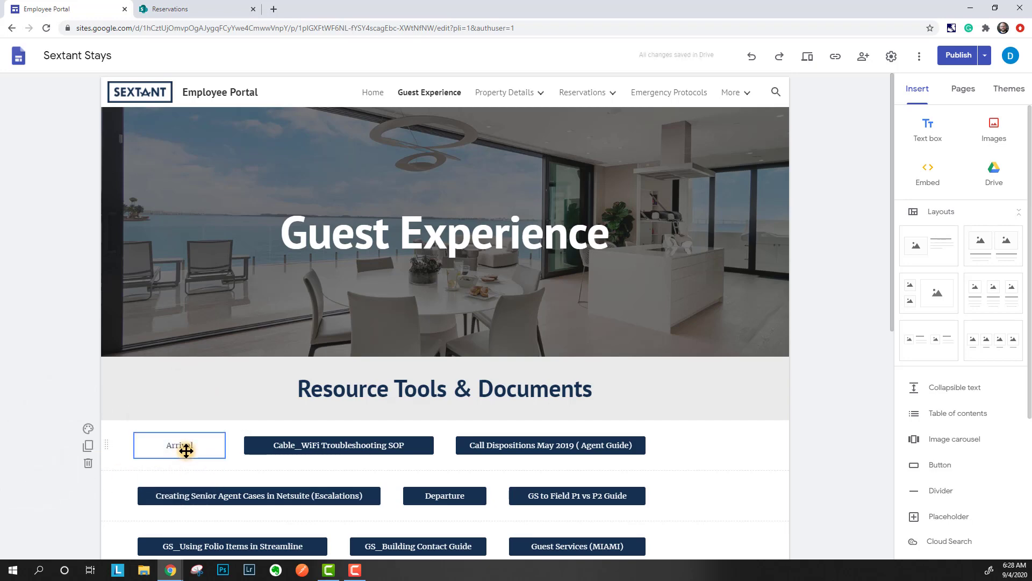
pyautogui.click(184, 446)
pyautogui.click(185, 414)
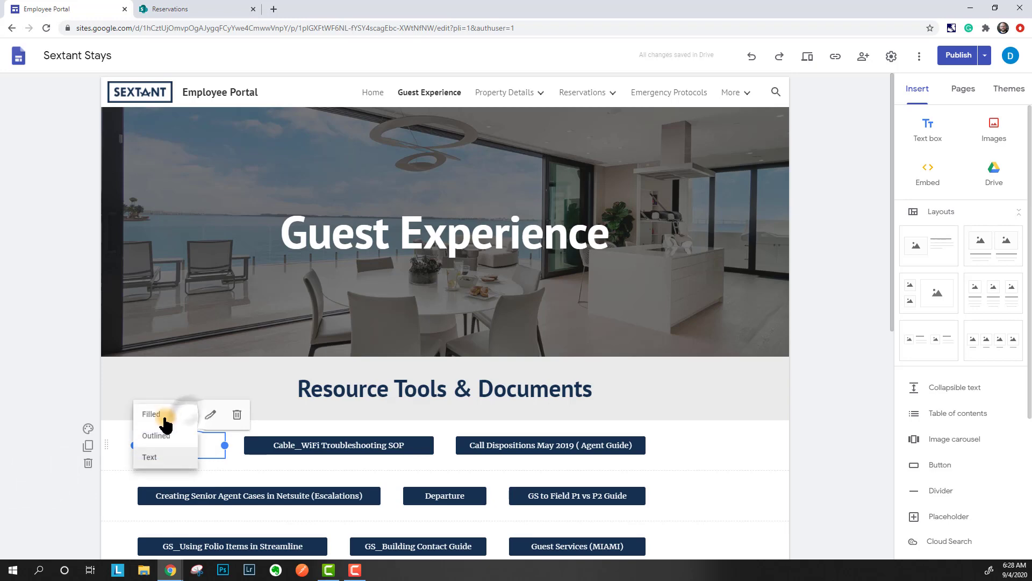
pyautogui.click(162, 412)
pyautogui.click(47, 427)
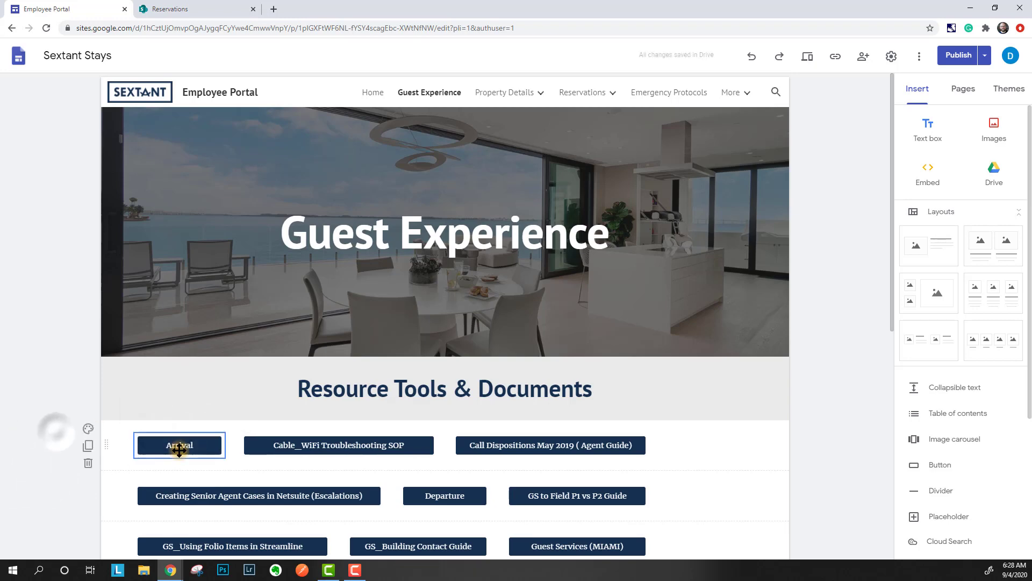
pyautogui.click(179, 450)
pyautogui.doubleClick(180, 450)
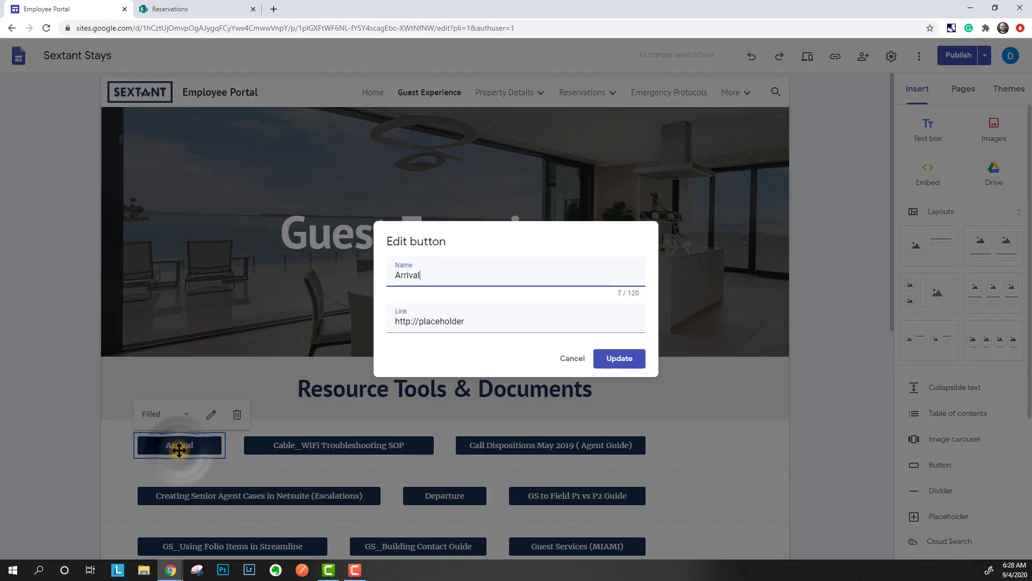
pyautogui.moveTo(439, 277); pyautogui.dragTo(383, 277)
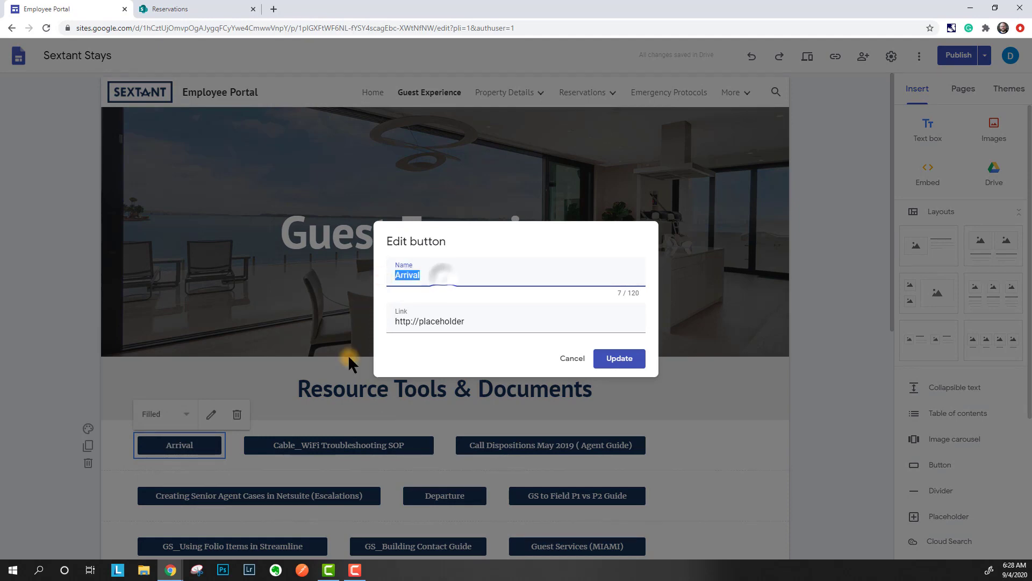
pyautogui.click(490, 321)
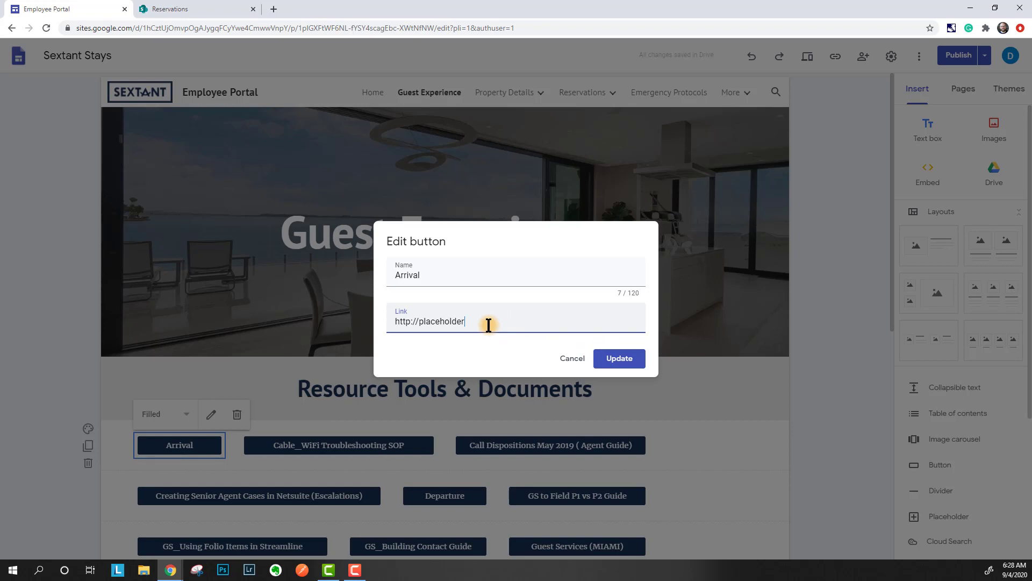
pyautogui.moveTo(488, 323); pyautogui.dragTo(317, 347)
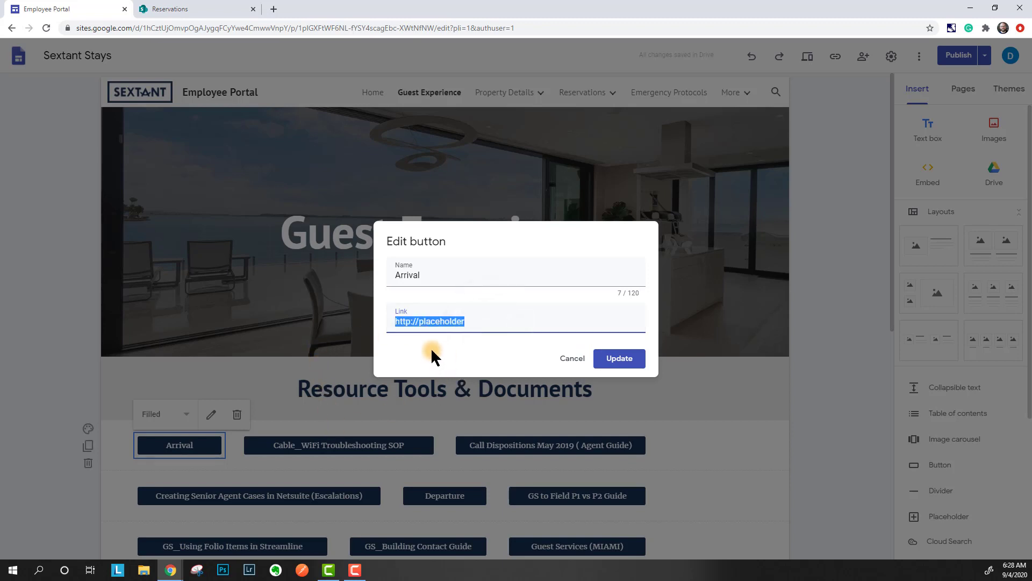
pyautogui.click(574, 367)
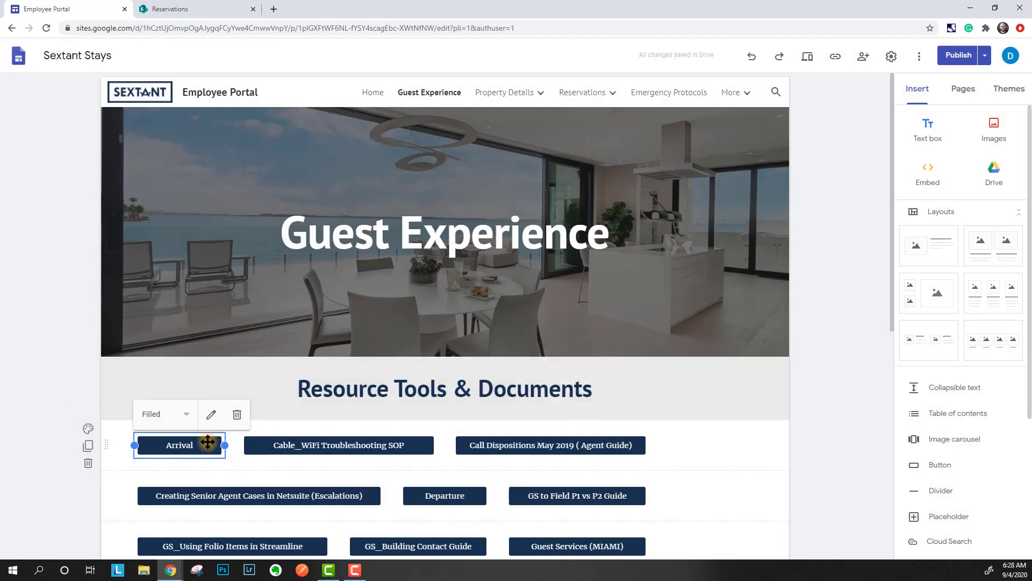
# - Open a new browser tab and bring up the signed-in Google accounts
pyautogui.click(272, 8)
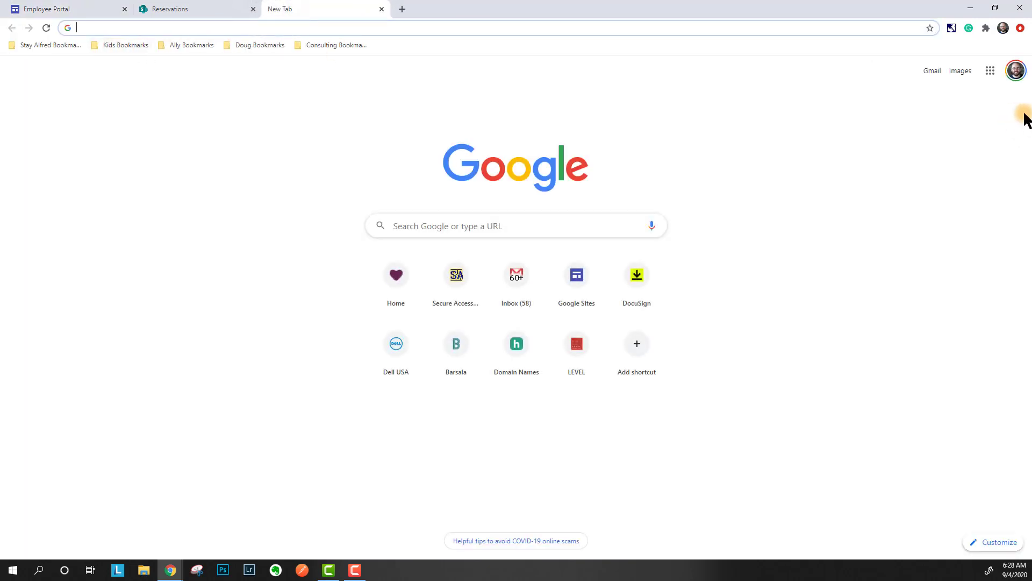
pyautogui.click(990, 72)
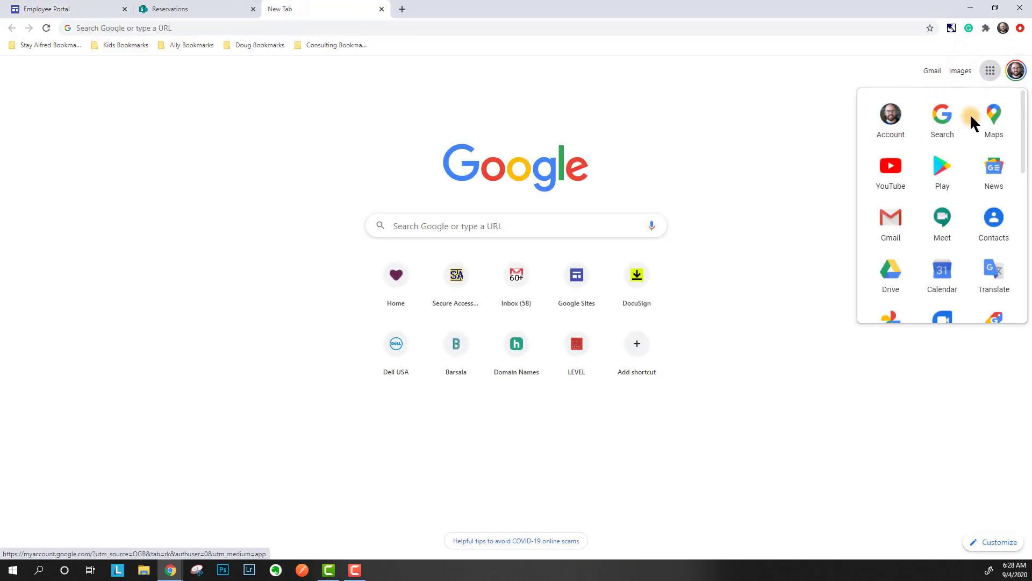
pyautogui.click(1014, 72)
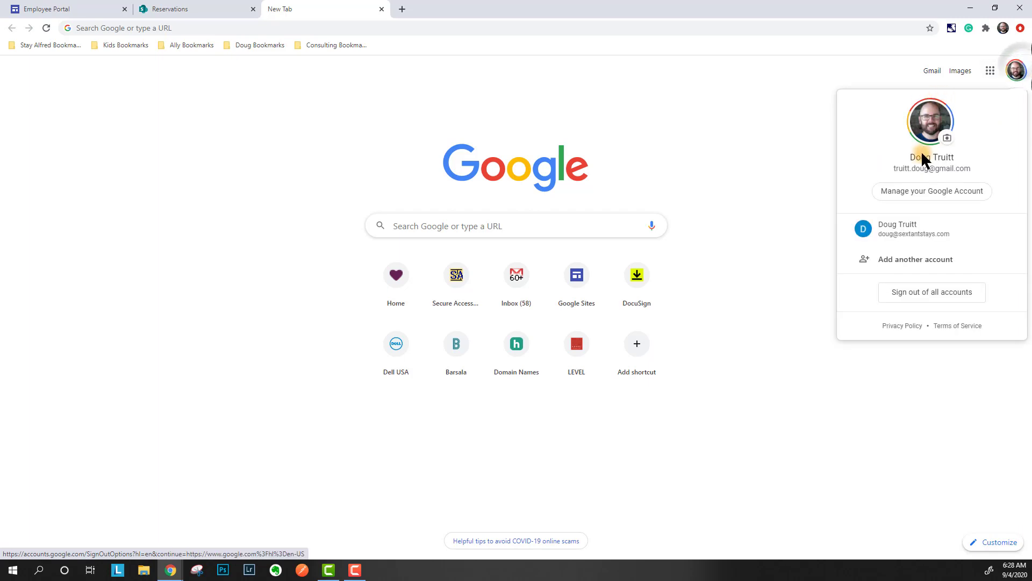
# - Switch to the second Google account and open the shared Sextant Stays folder in Drive
pyautogui.click(888, 228)
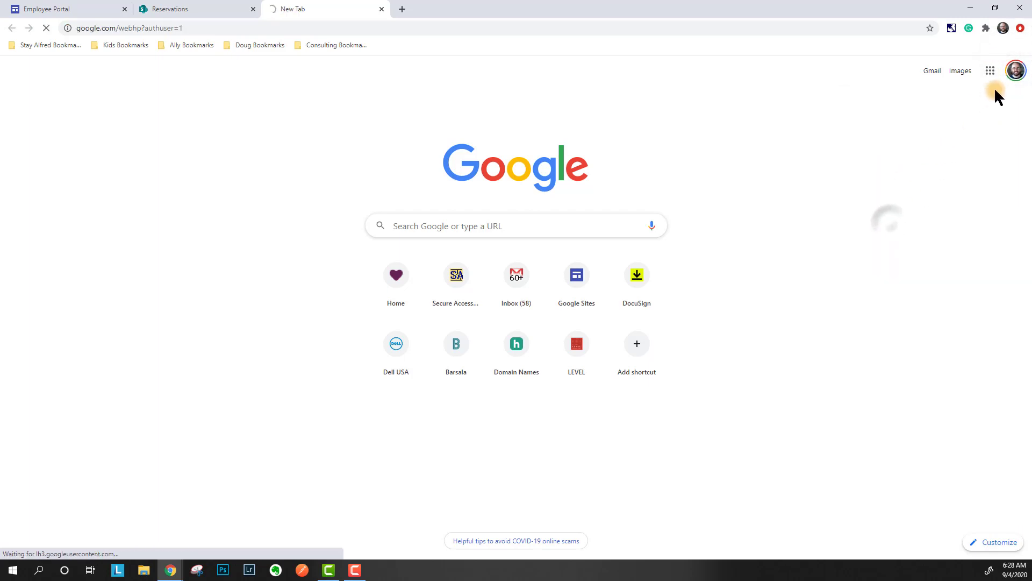
pyautogui.click(984, 56)
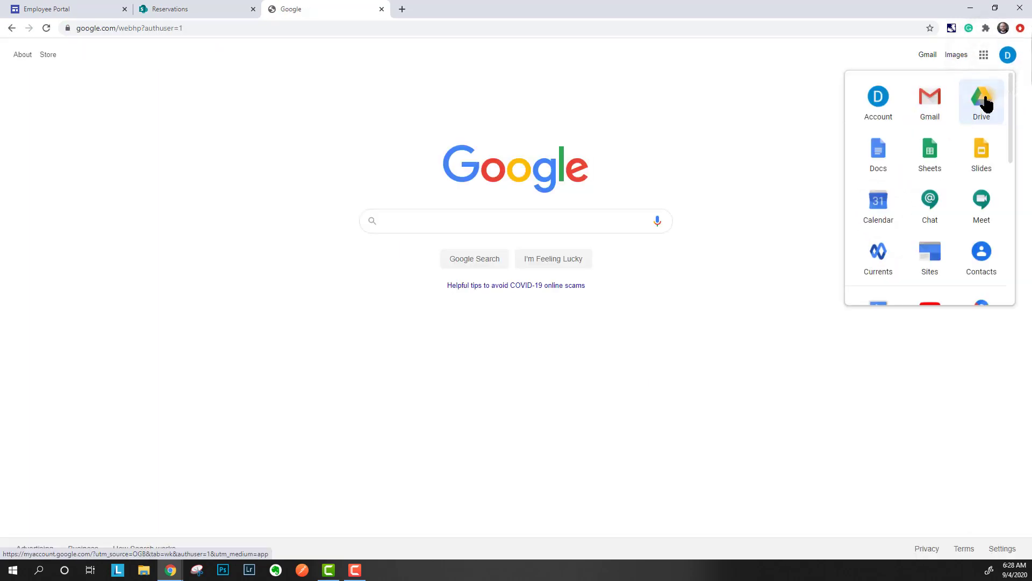
pyautogui.click(984, 100)
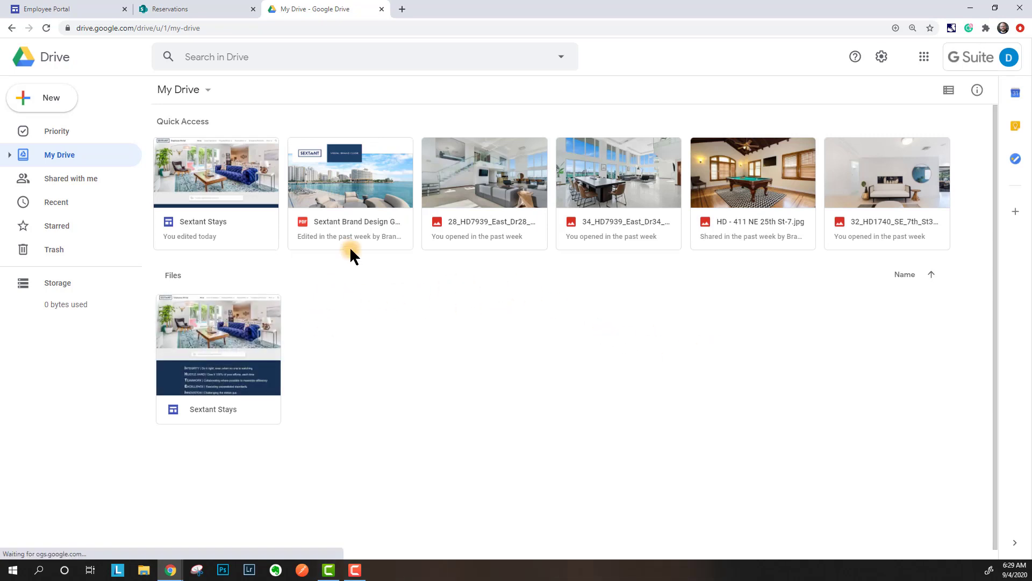
pyautogui.click(75, 180)
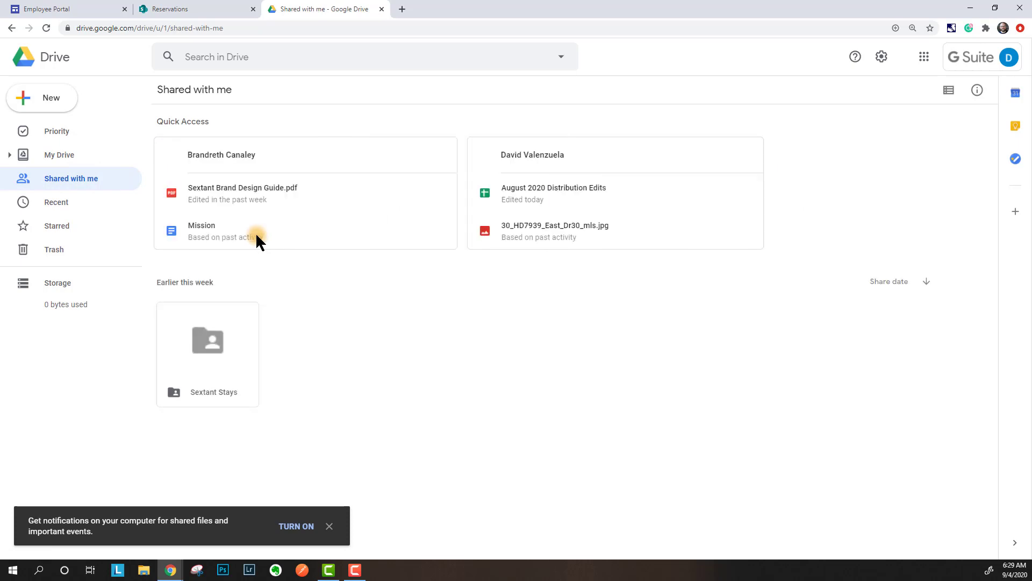
pyautogui.click(231, 327)
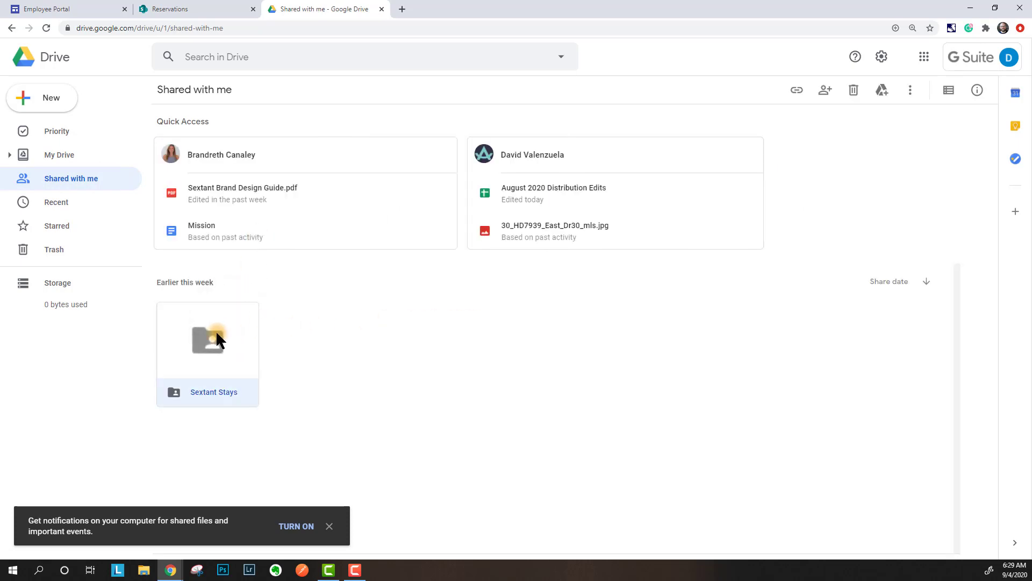
pyautogui.doubleClick(215, 330)
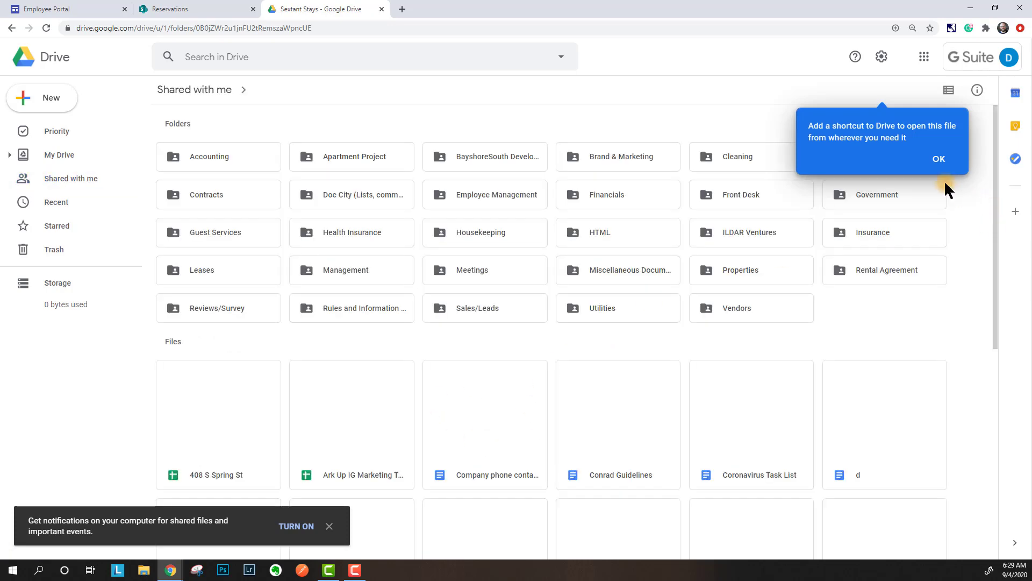
pyautogui.click(939, 162)
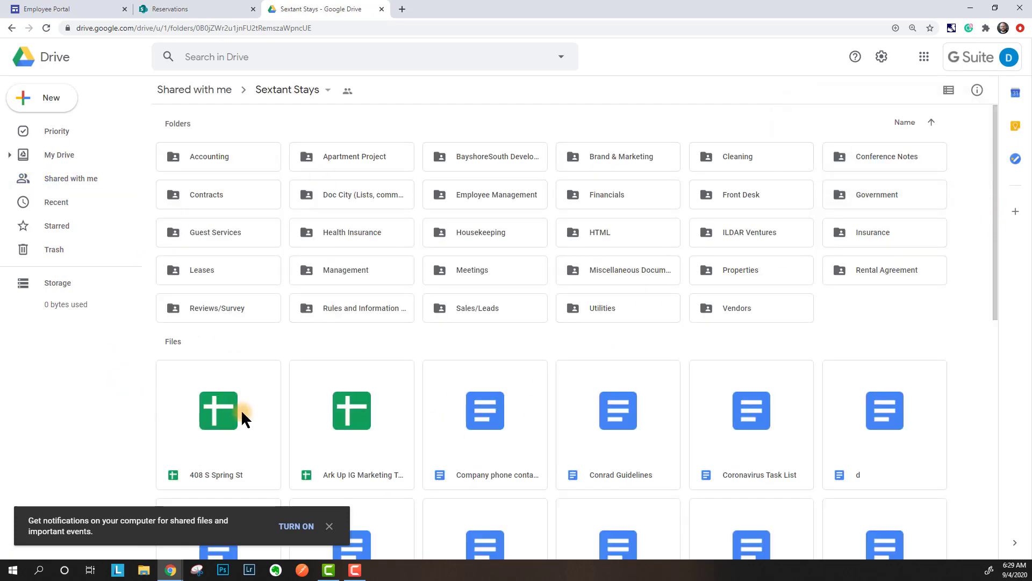
pyautogui.doubleClick(241, 409)
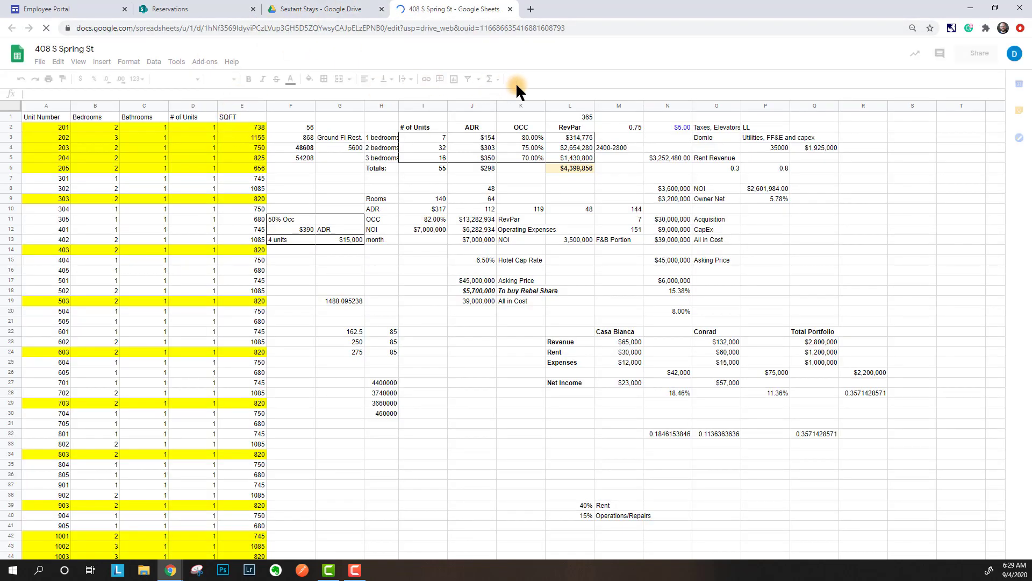
pyautogui.click(584, 34)
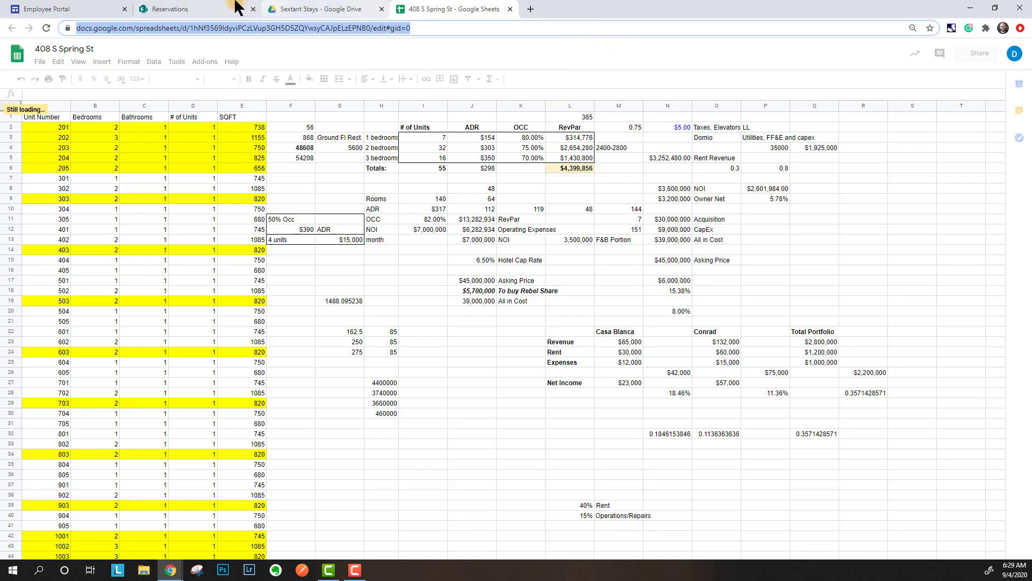
pyautogui.click(96, 7)
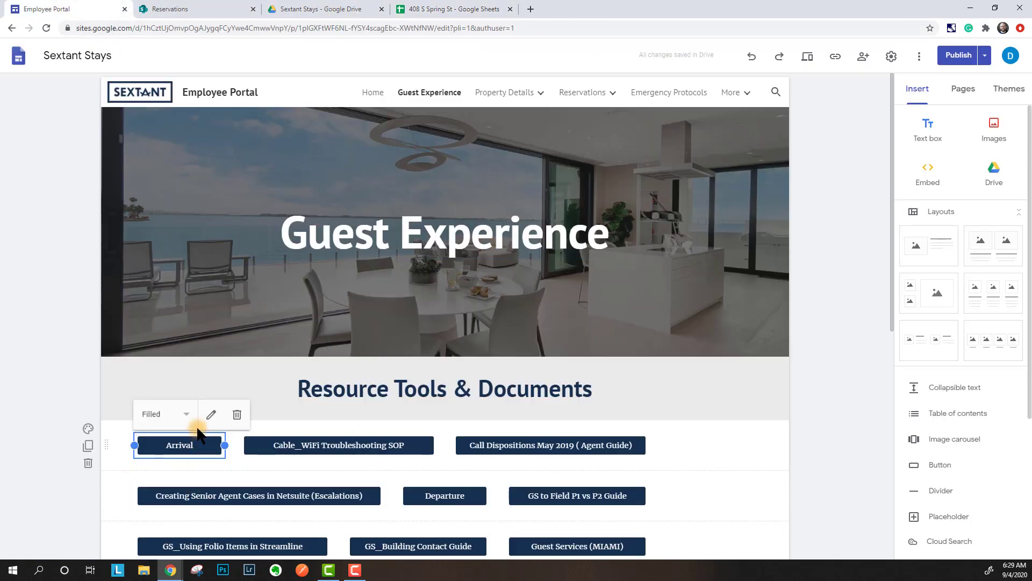
pyautogui.click(212, 414)
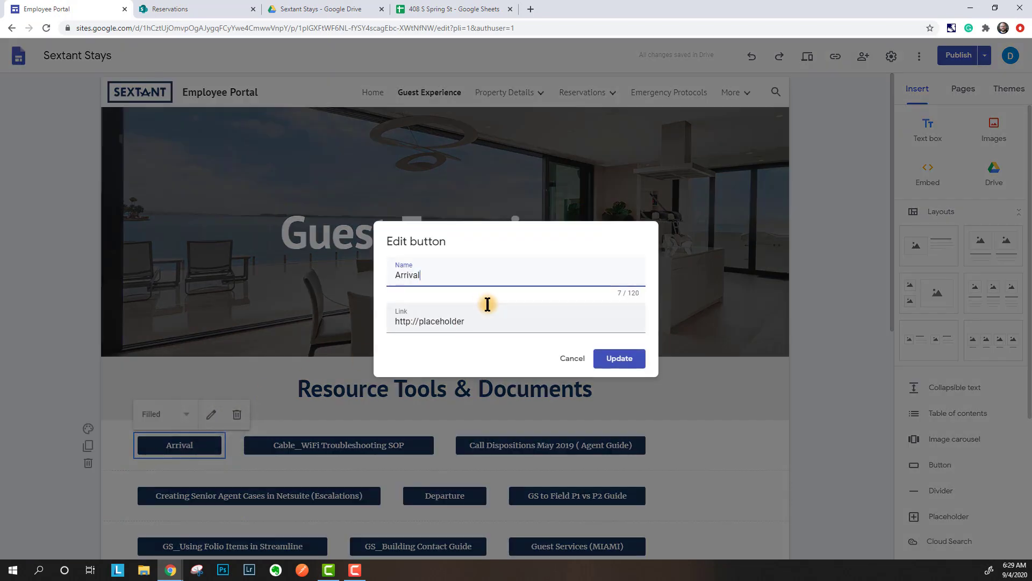
pyautogui.moveTo(489, 317); pyautogui.dragTo(203, 318)
pyautogui.hotkey('ctrl', 'v')
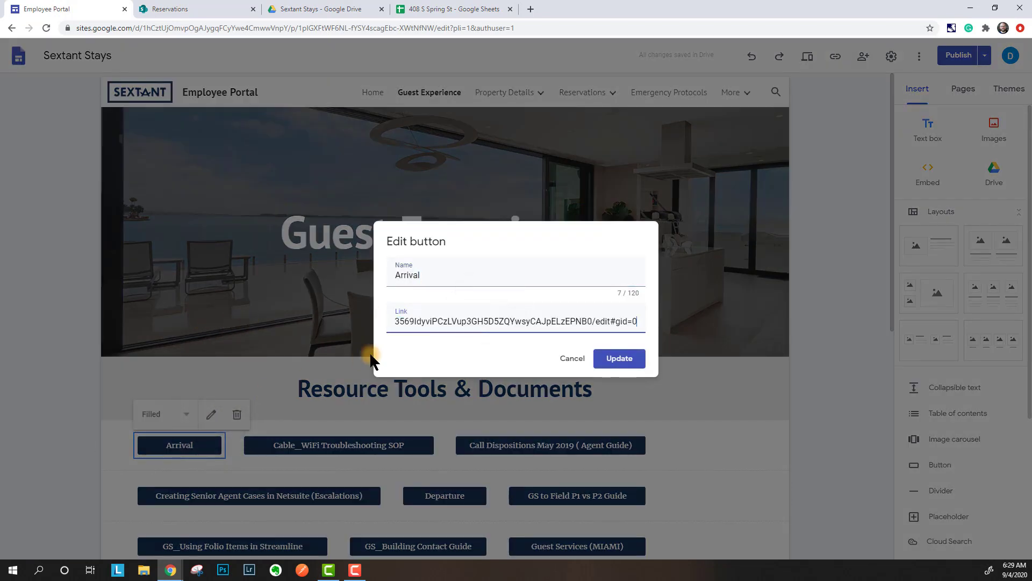
pyautogui.click(617, 359)
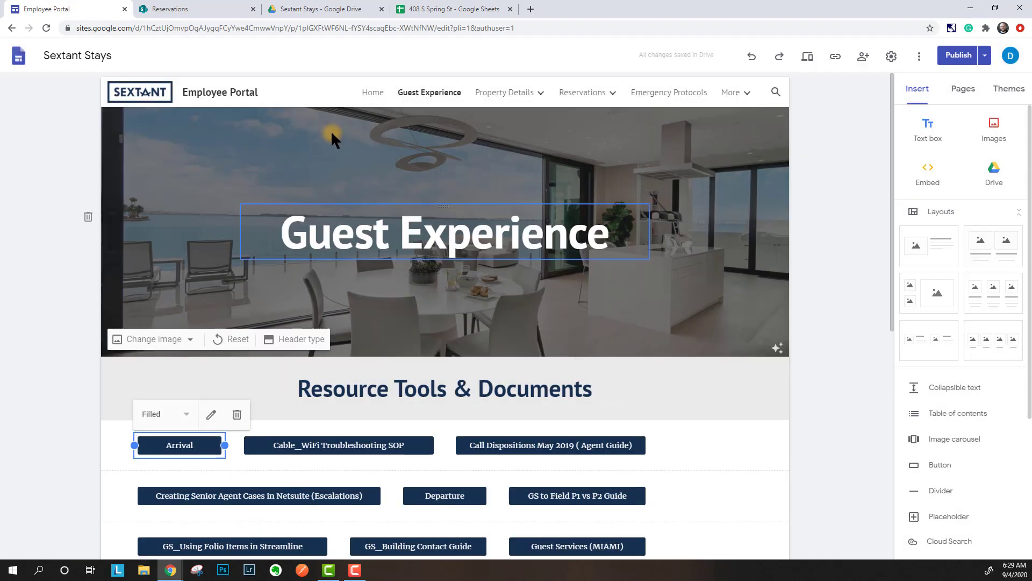
# - Publish the site changes and open the published site
pyautogui.click(958, 55)
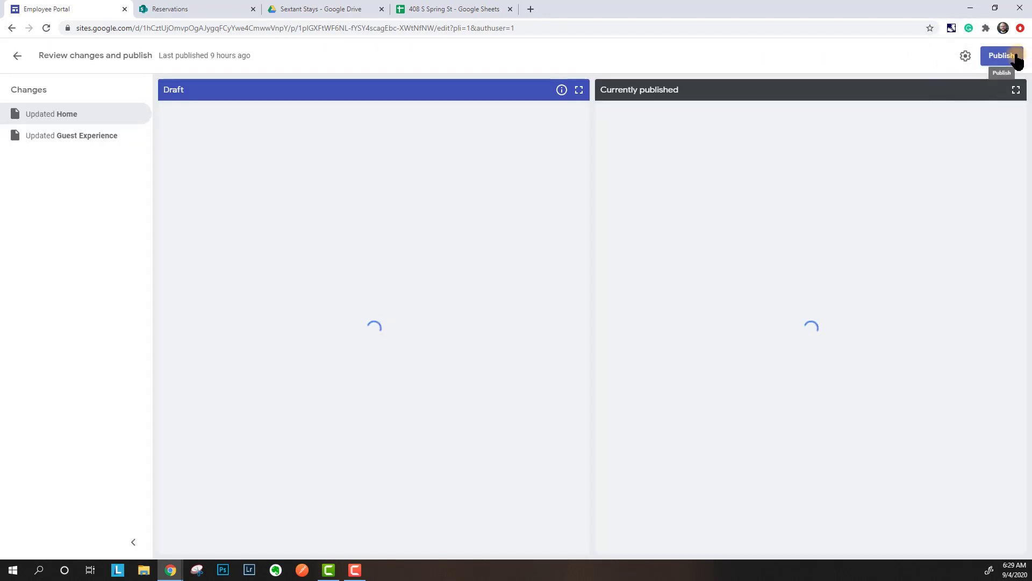
pyautogui.click(1015, 57)
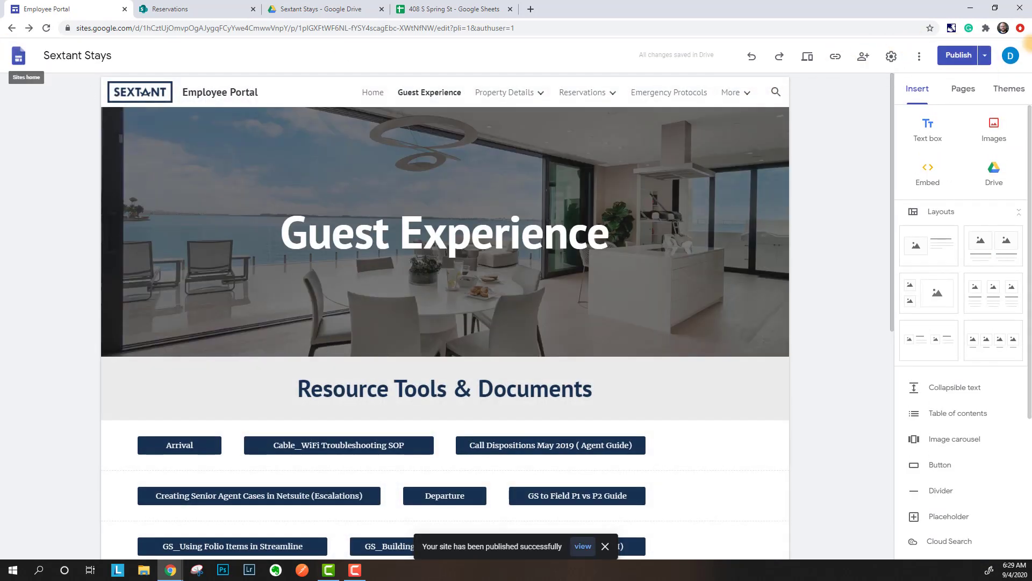
pyautogui.click(986, 58)
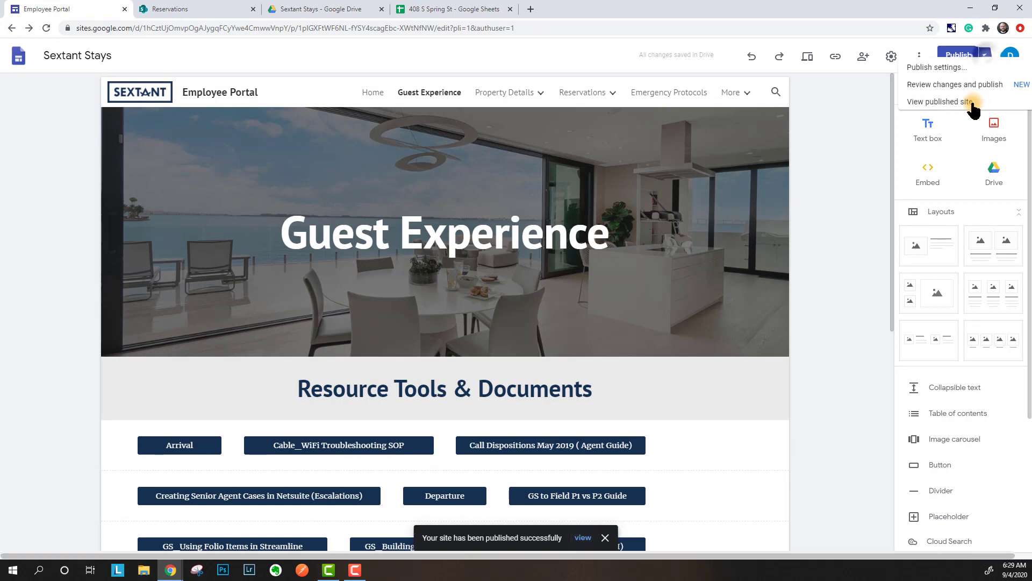
pyautogui.click(908, 115)
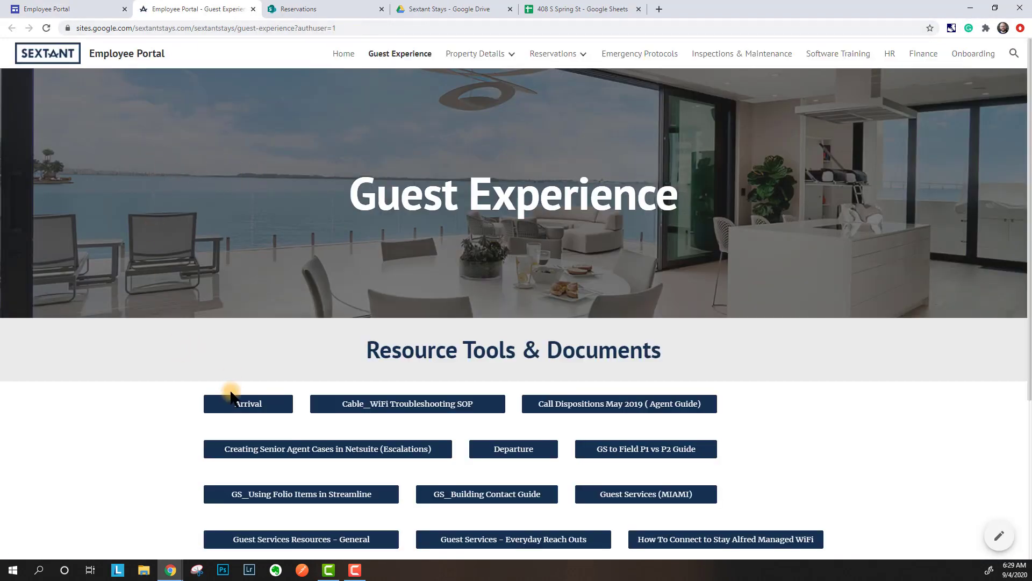
# - Test the published Arrival button's spreadsheet link, then close the tabs and return to the editor
pyautogui.click(239, 407)
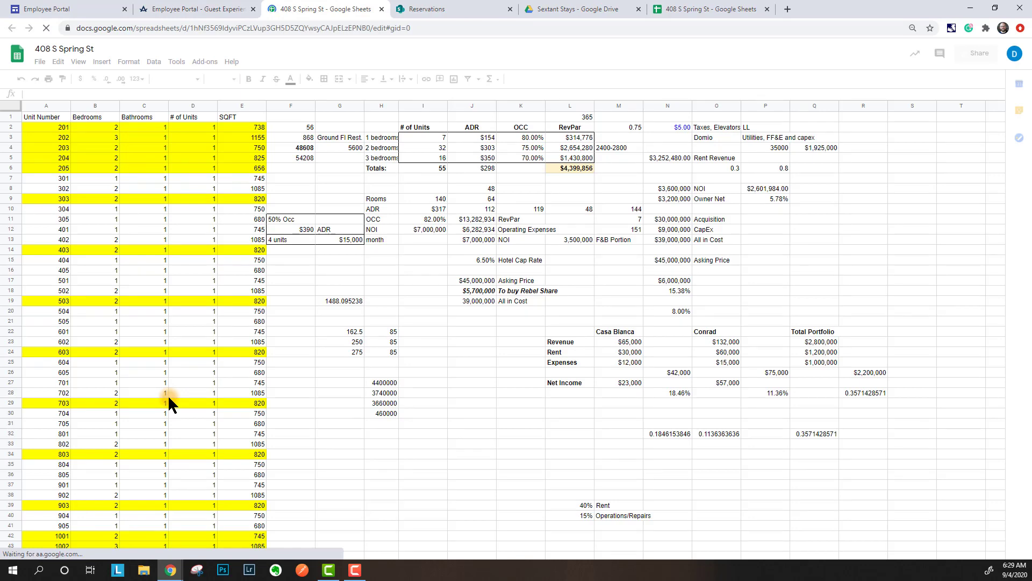
pyautogui.click(381, 9)
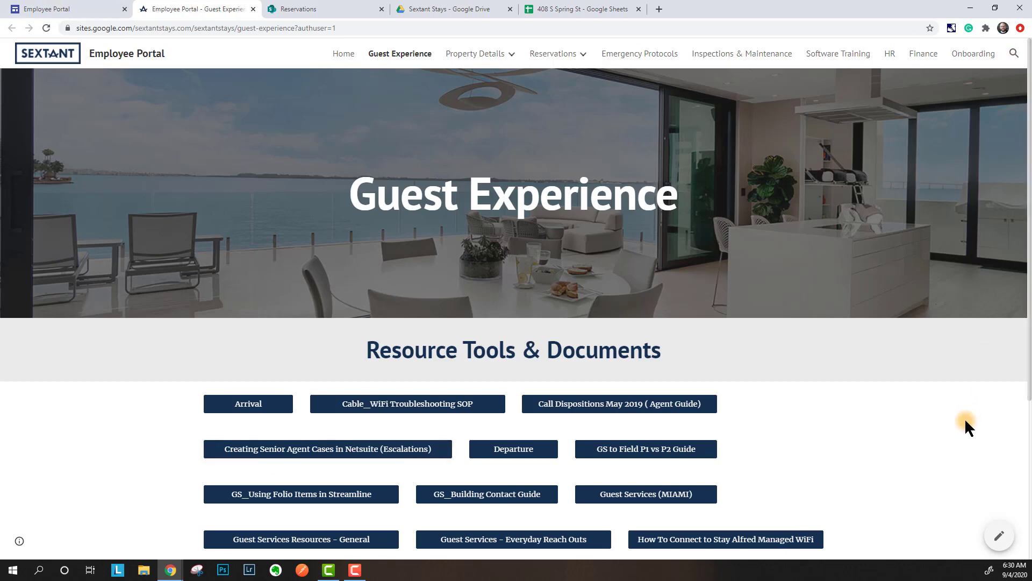
pyautogui.click(253, 9)
pyautogui.click(51, 9)
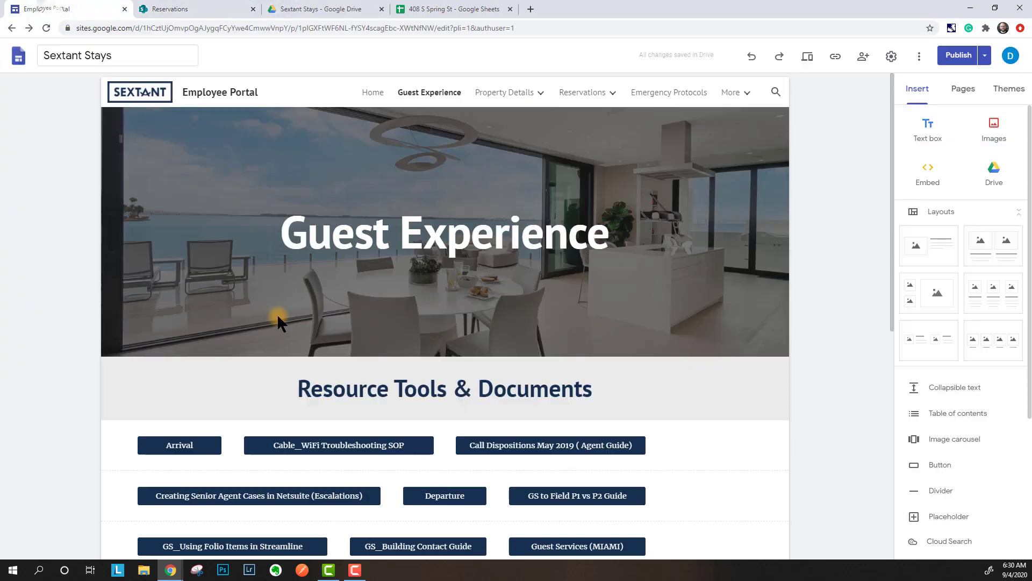
pyautogui.scroll(-8, 240, 290)
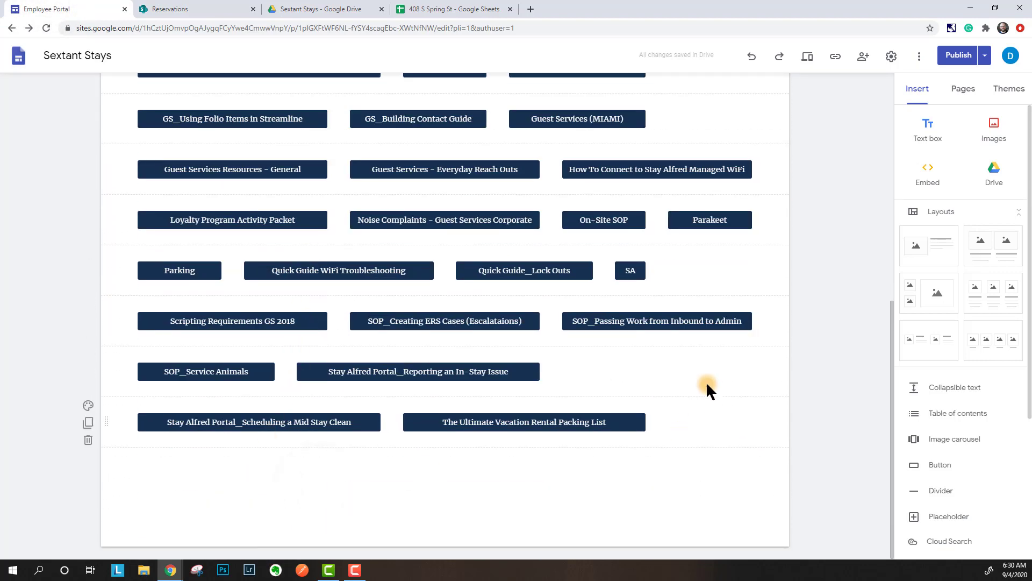
pyautogui.click(927, 181)
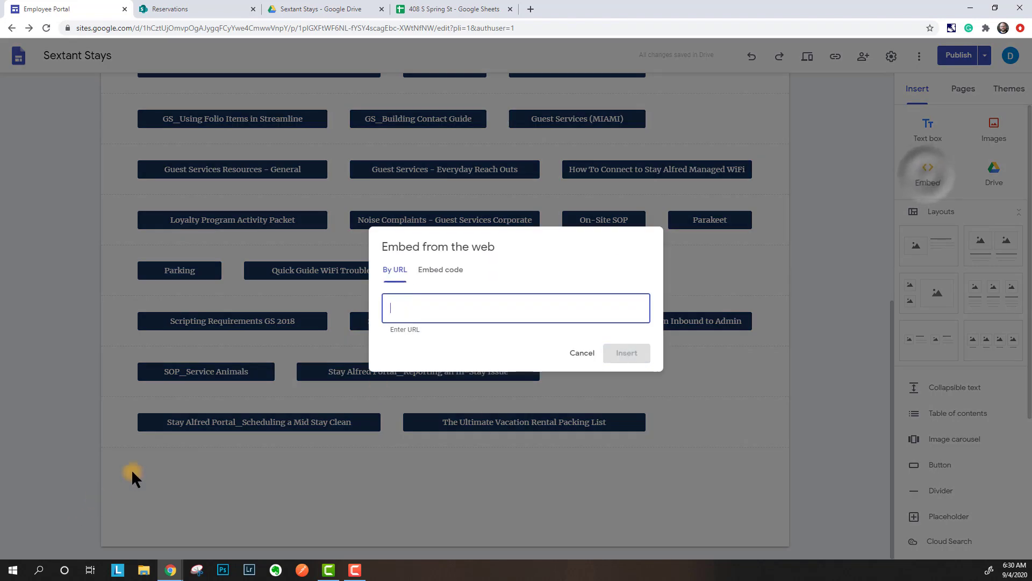
pyautogui.hotkey('ctrl', 'v')
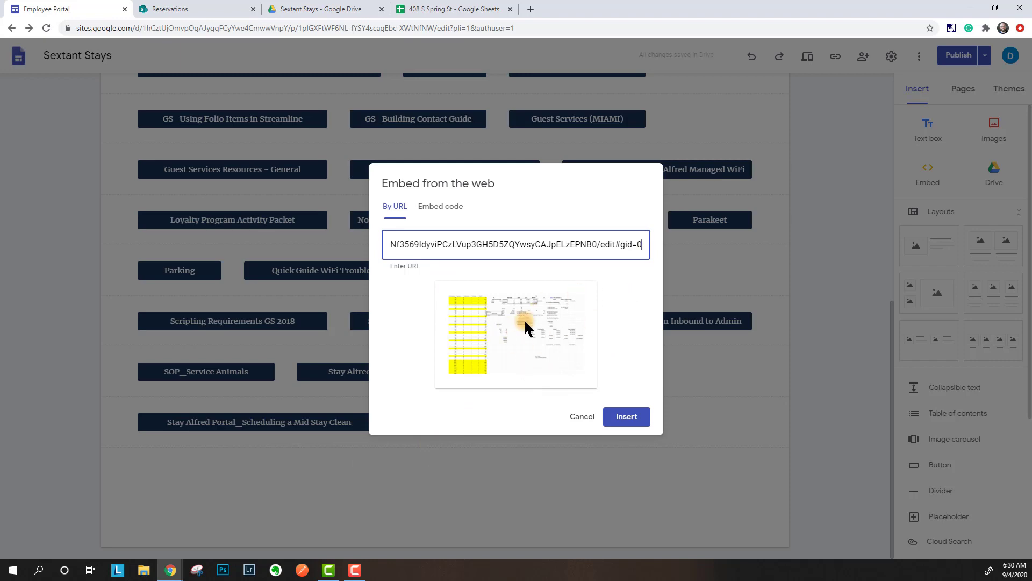
pyautogui.click(627, 417)
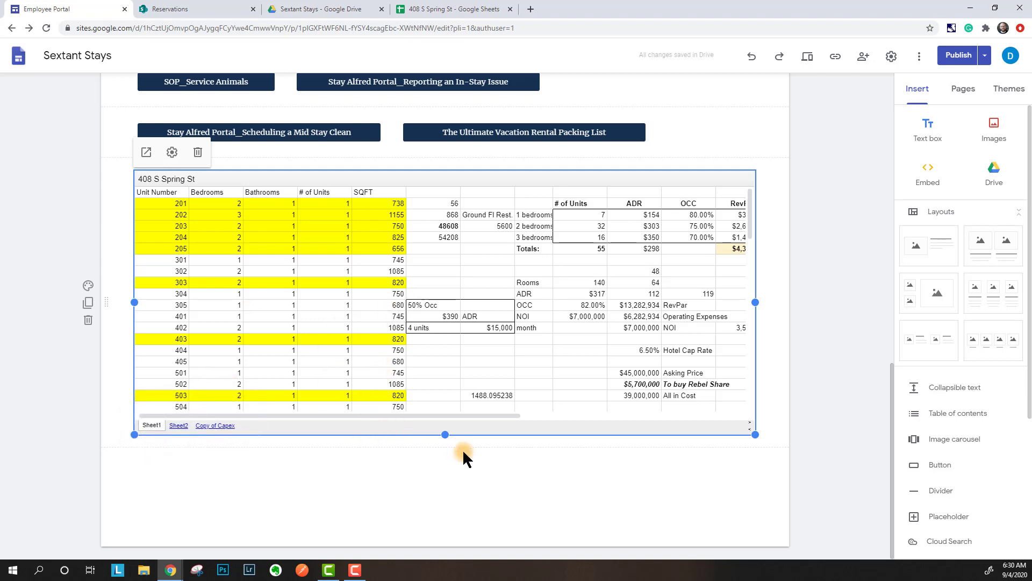
# - Preview the page and browse the embedded sheet's Sheet1, Sheet2 and Copy of Capex tabs
pyautogui.click(805, 57)
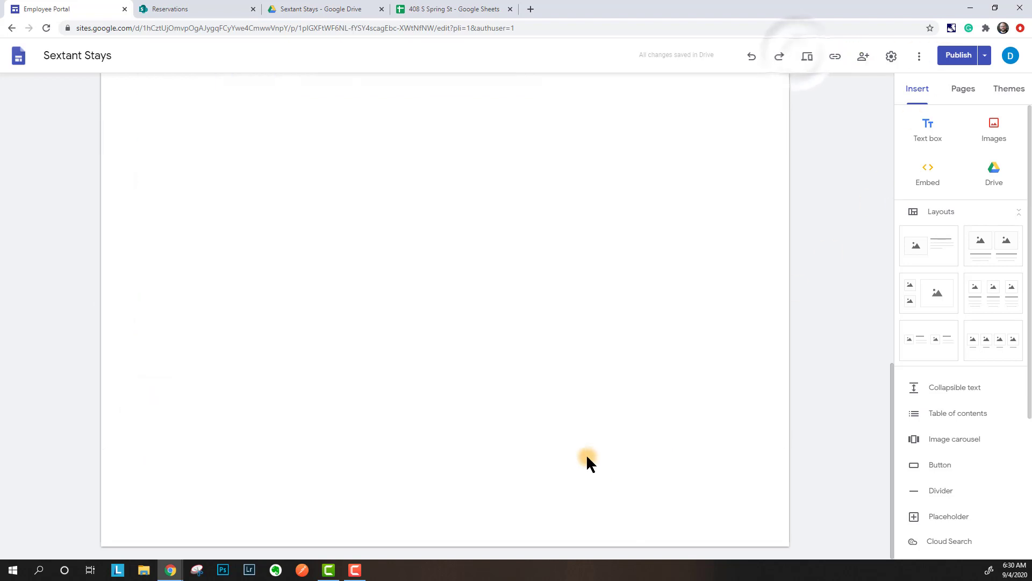
pyautogui.scroll(-6, 537, 398)
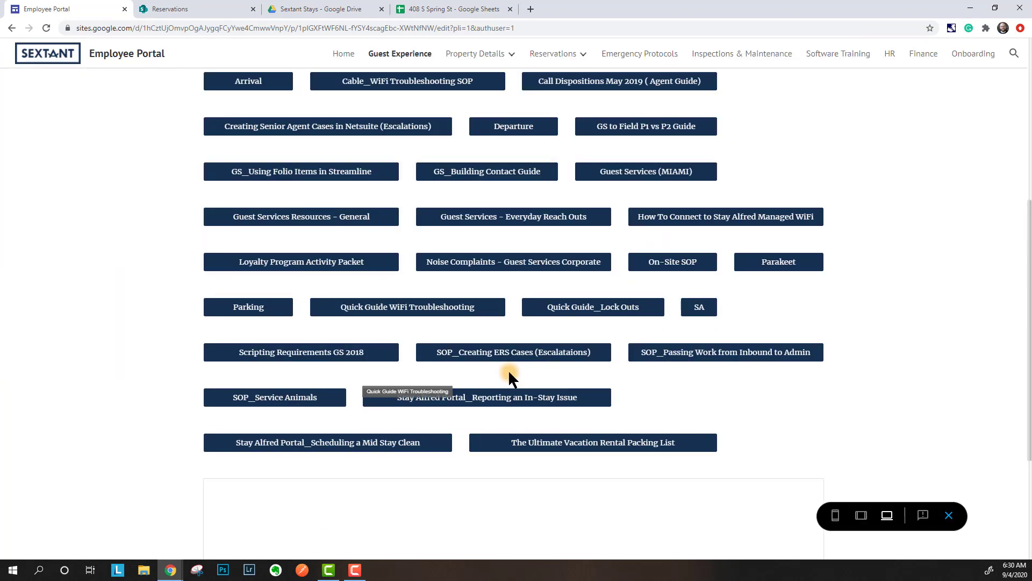
pyautogui.scroll(-4, 509, 371)
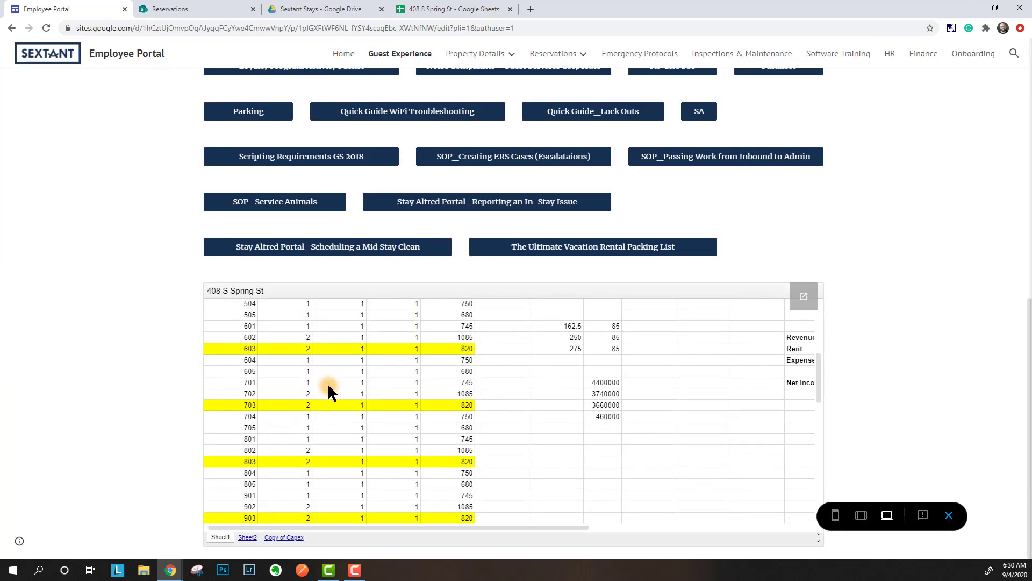
pyautogui.scroll(-10, 330, 387)
pyautogui.hscroll(2, 522, 398)
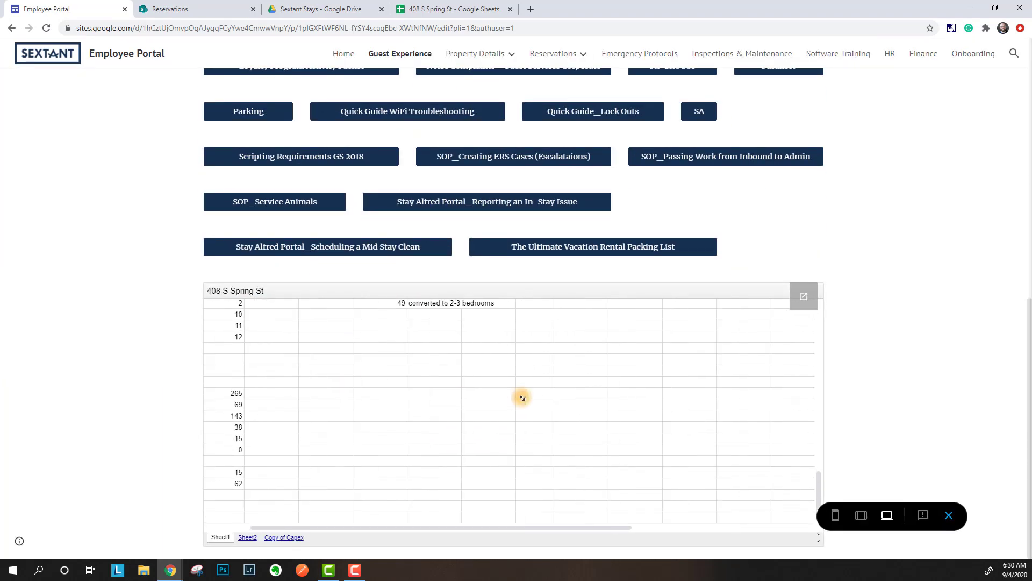
pyautogui.hscroll(-2, 364, 401)
pyautogui.scroll(5, 283, 427)
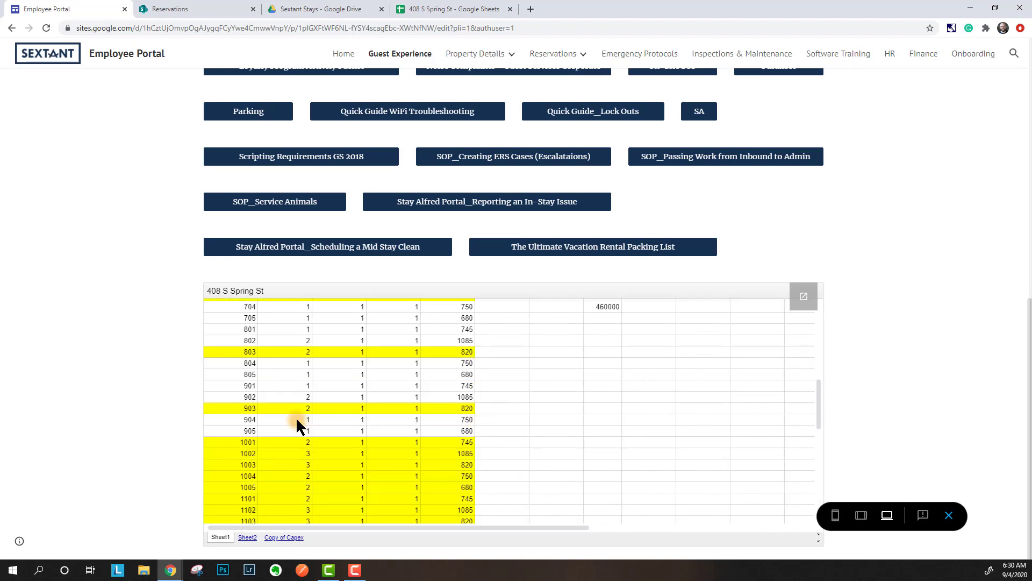
pyautogui.scroll(6, 296, 422)
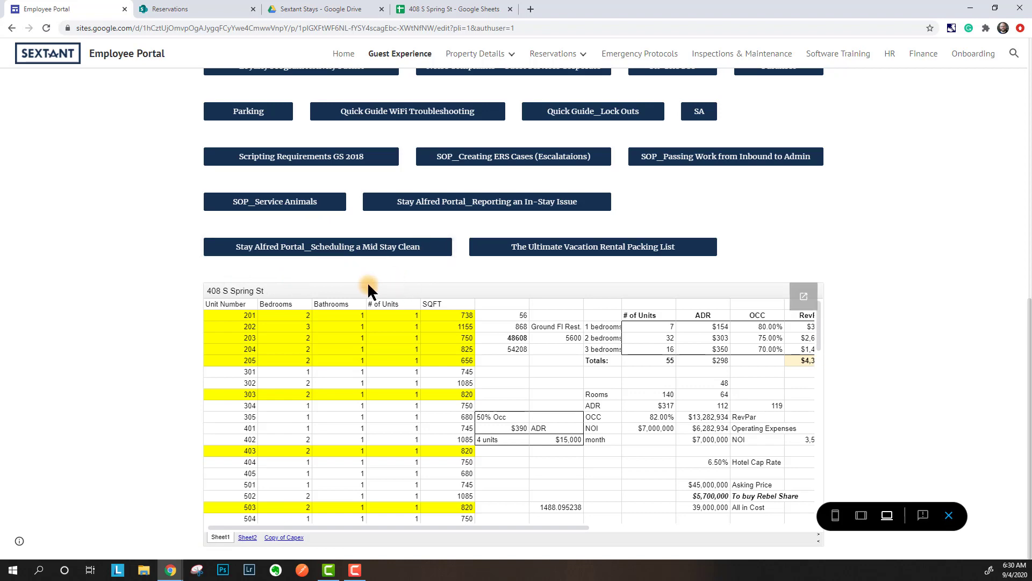
pyautogui.click(246, 537)
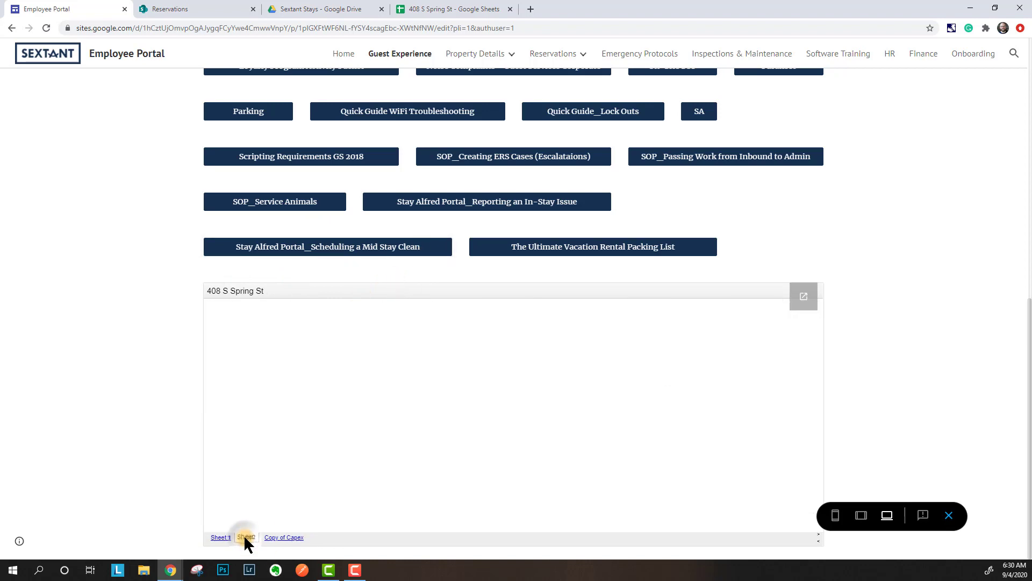
pyautogui.click(284, 537)
pyautogui.click(220, 537)
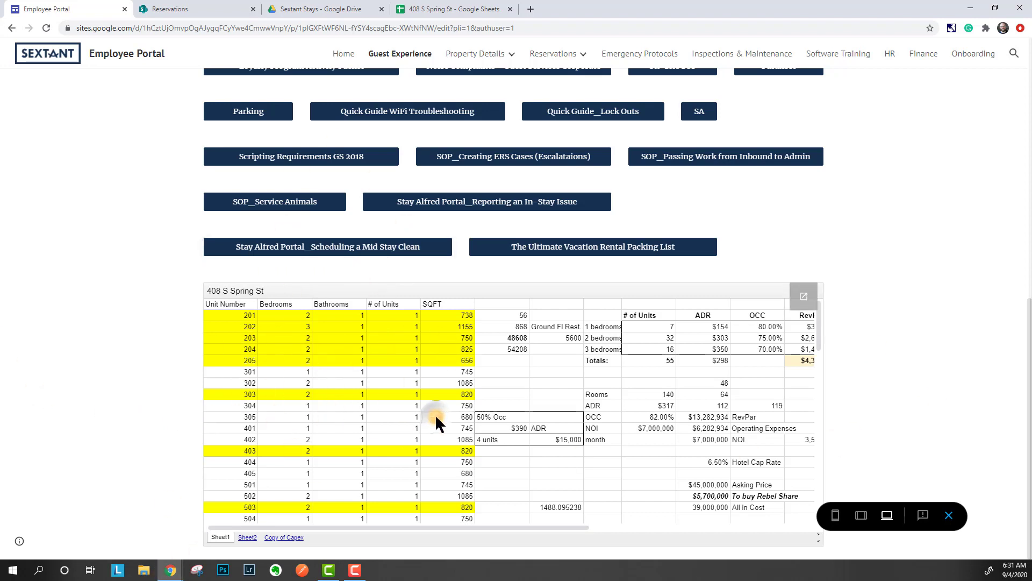
# - Open the embedded sheet in full view, then close the spreadsheet tabs and return to the preview
pyautogui.click(804, 296)
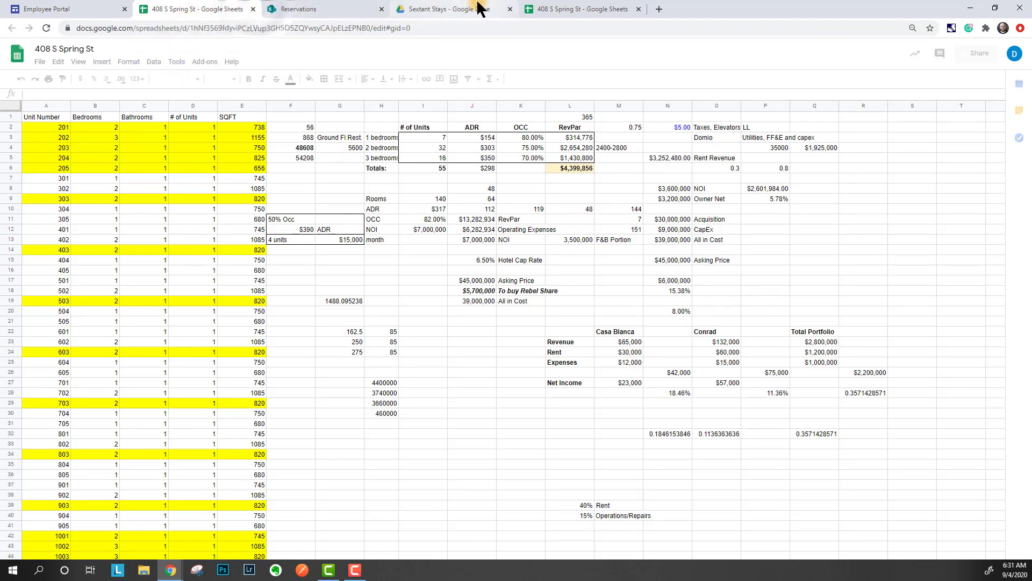
pyautogui.hotkey('ctrl', 'w')
pyautogui.click(474, 9)
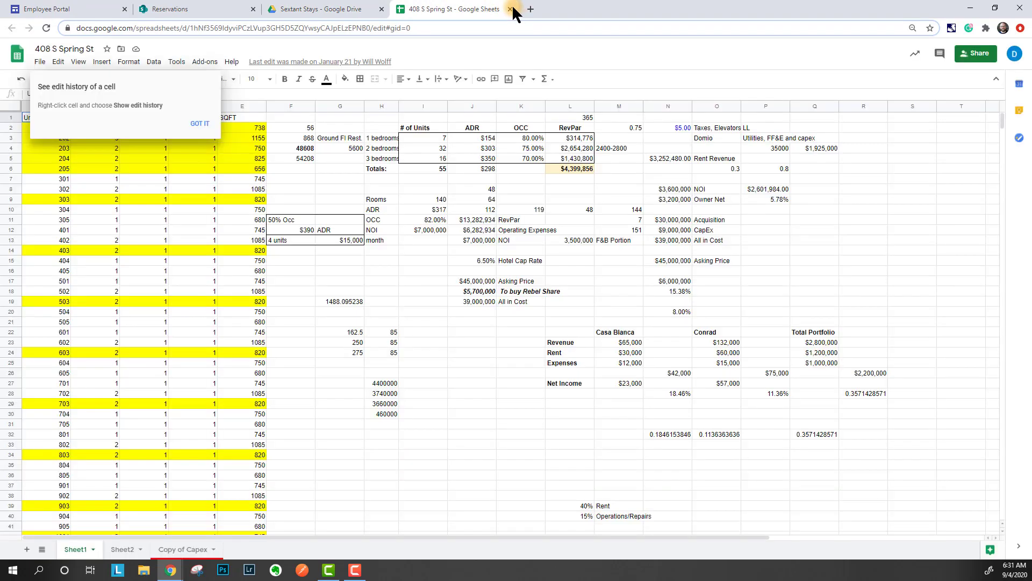
pyautogui.click(510, 10)
pyautogui.click(40, 9)
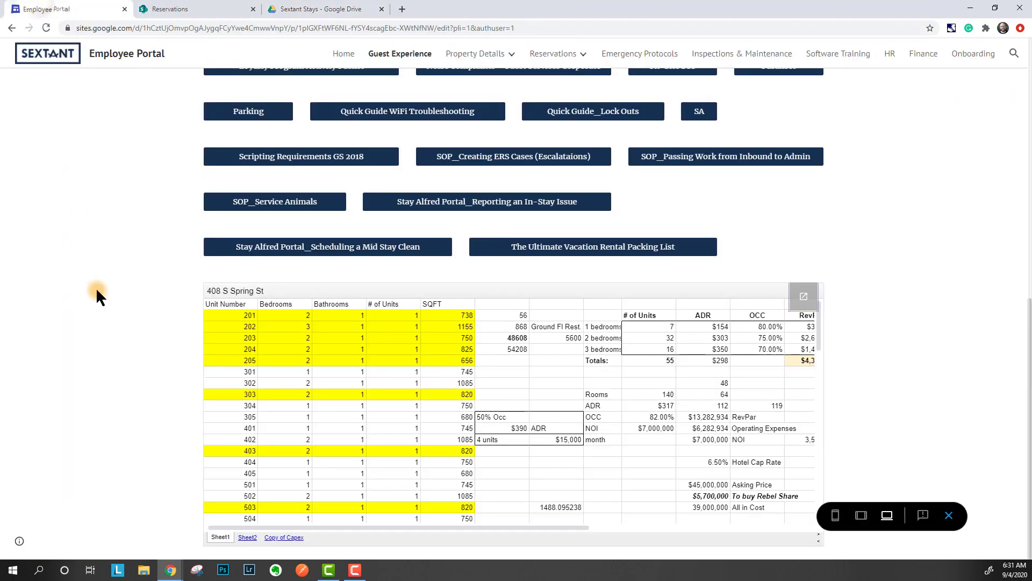
pyautogui.click(949, 515)
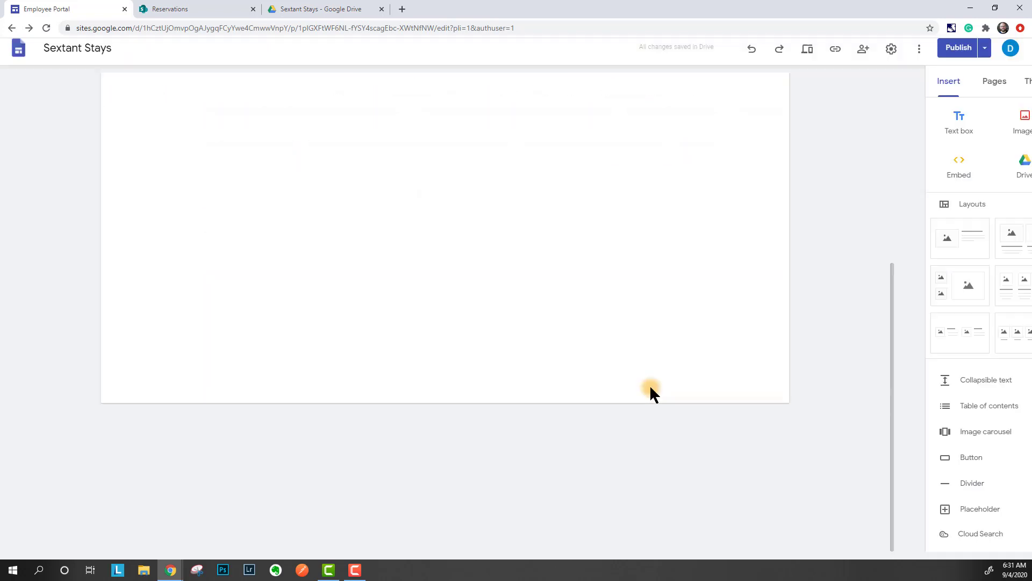
pyautogui.scroll(-4, 560, 398)
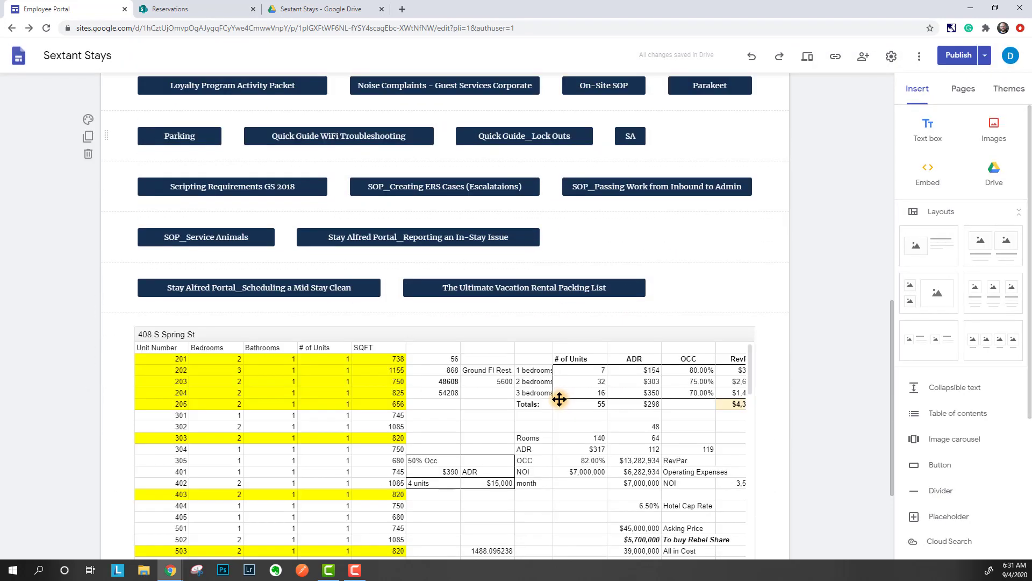
pyautogui.scroll(-1, 559, 398)
pyautogui.scroll(-2, 145, 322)
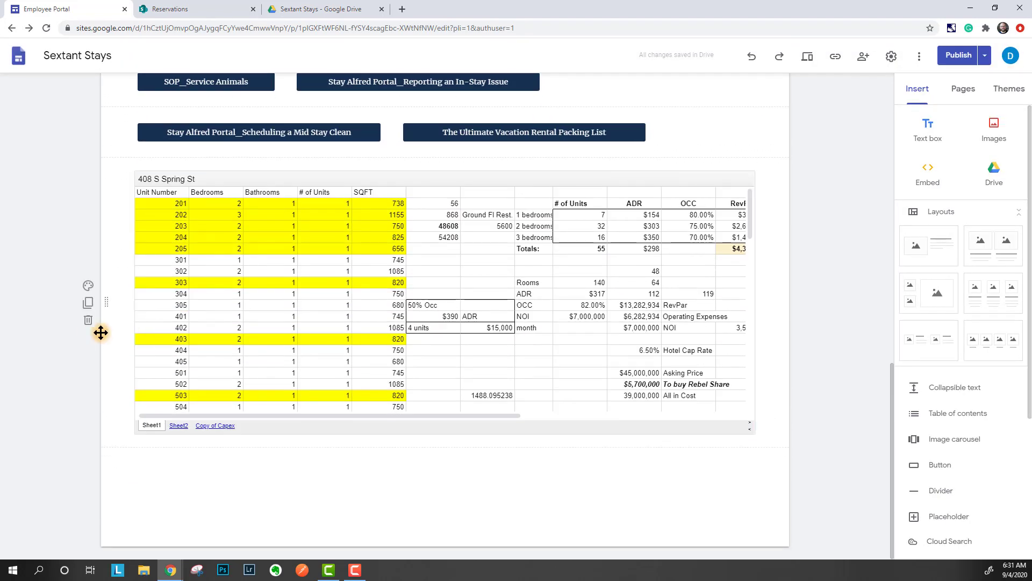
pyautogui.click(89, 320)
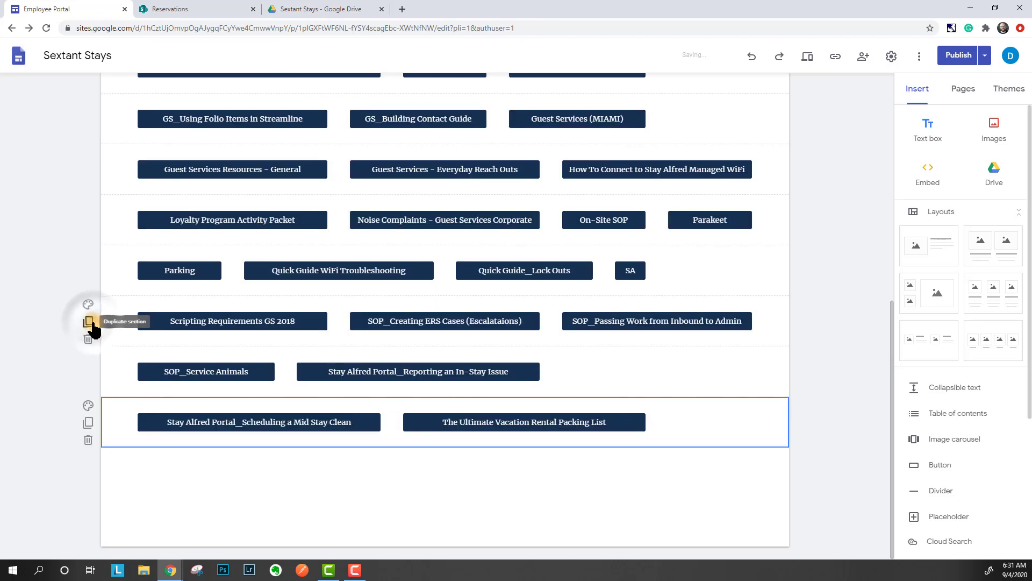
# - Deselect the last button section and confirm only the resource buttons remain on the page
pyautogui.click(813, 319)
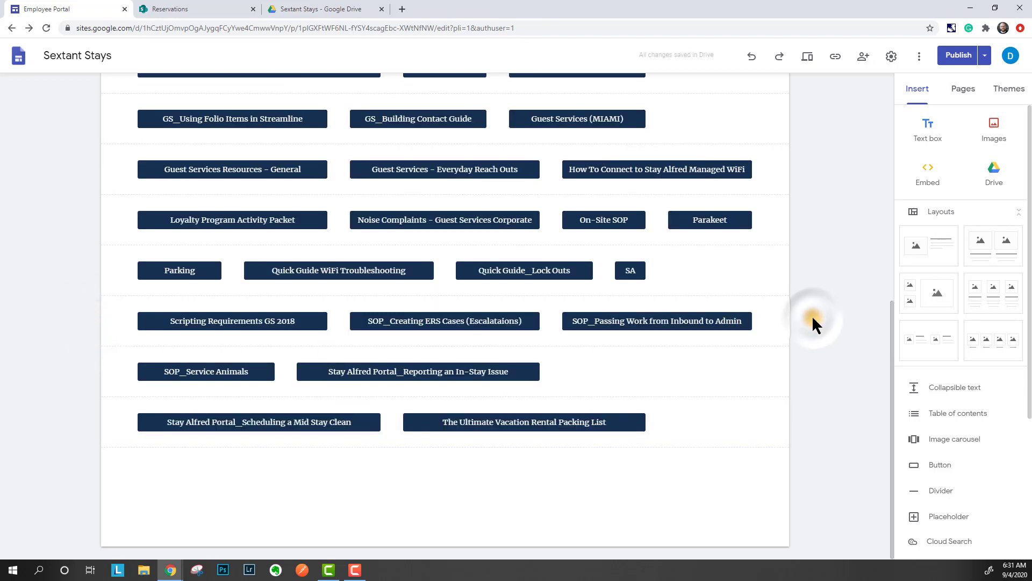
pyautogui.scroll(8, 812, 321)
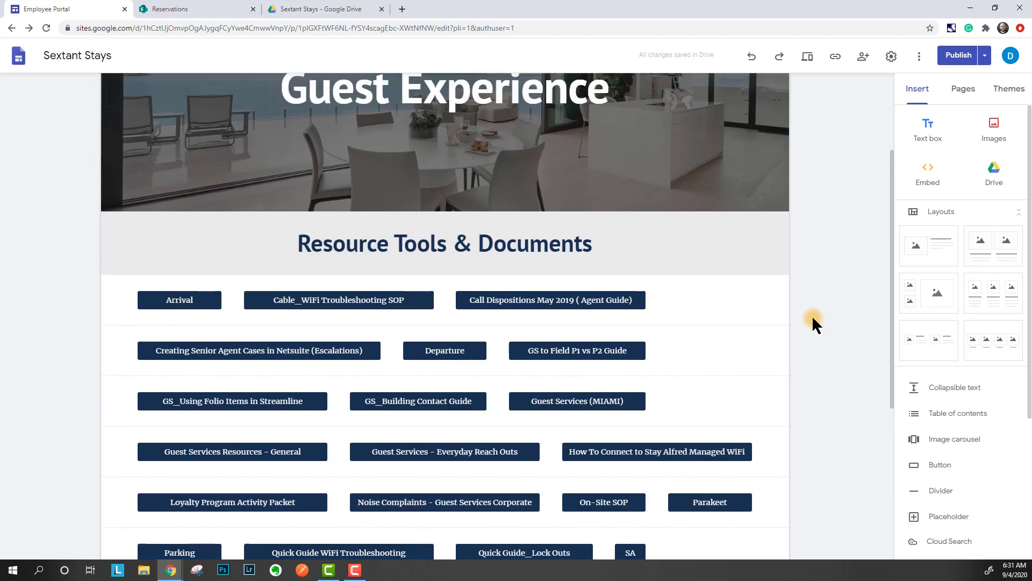
pyautogui.scroll(-2, 832, 315)
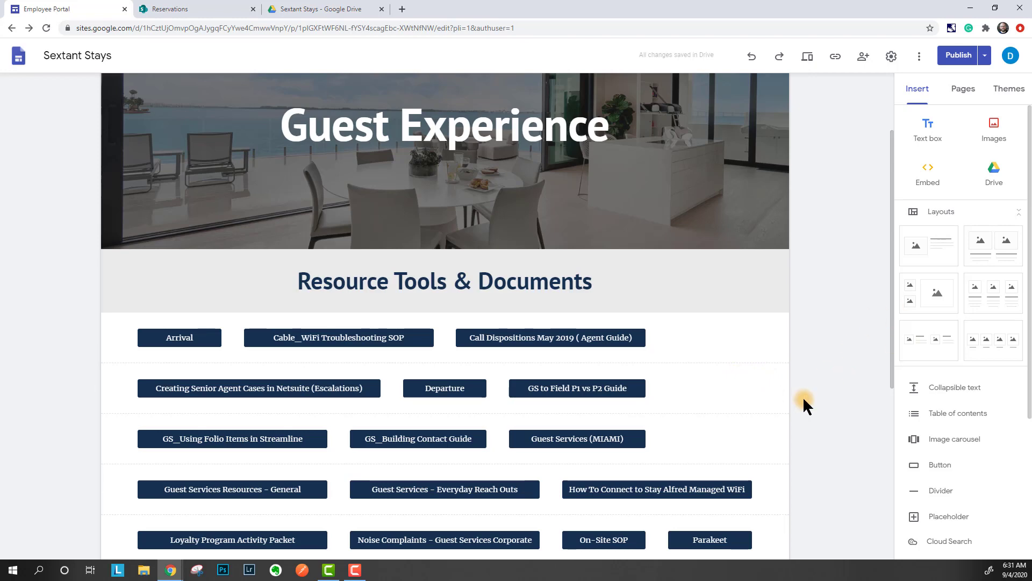
pyautogui.scroll(-3, 802, 405)
pyautogui.scroll(5, 800, 392)
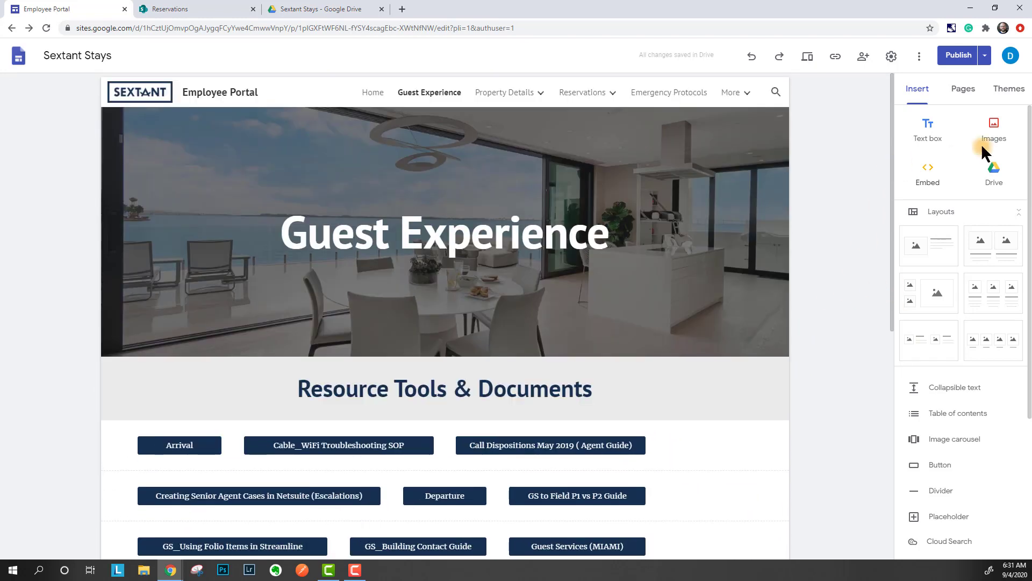
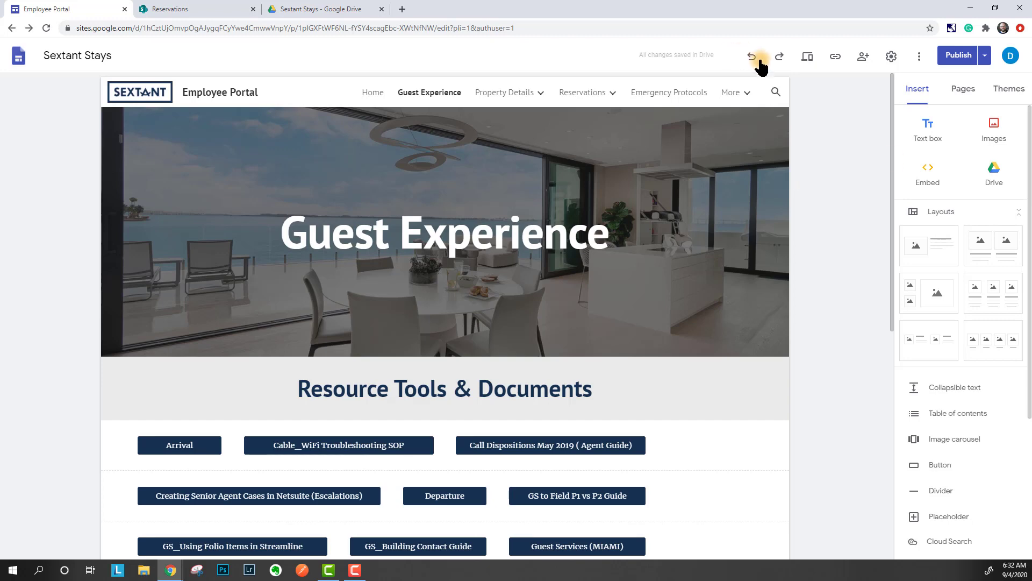
# - Deselect the header image and switch to the shared Sextant Stays folder in Google Drive
pyautogui.moveTo(722, 226)
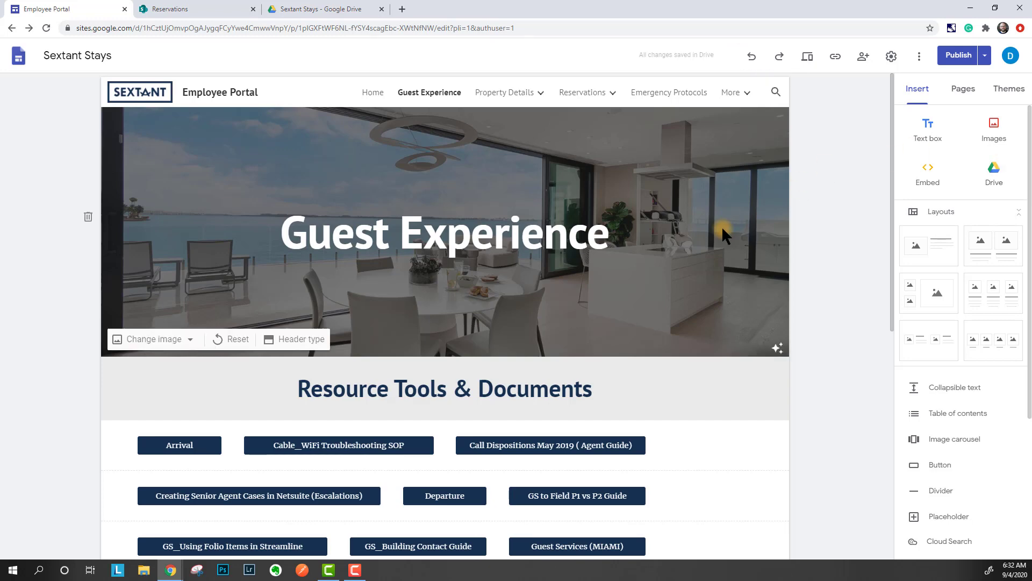
pyautogui.click(813, 229)
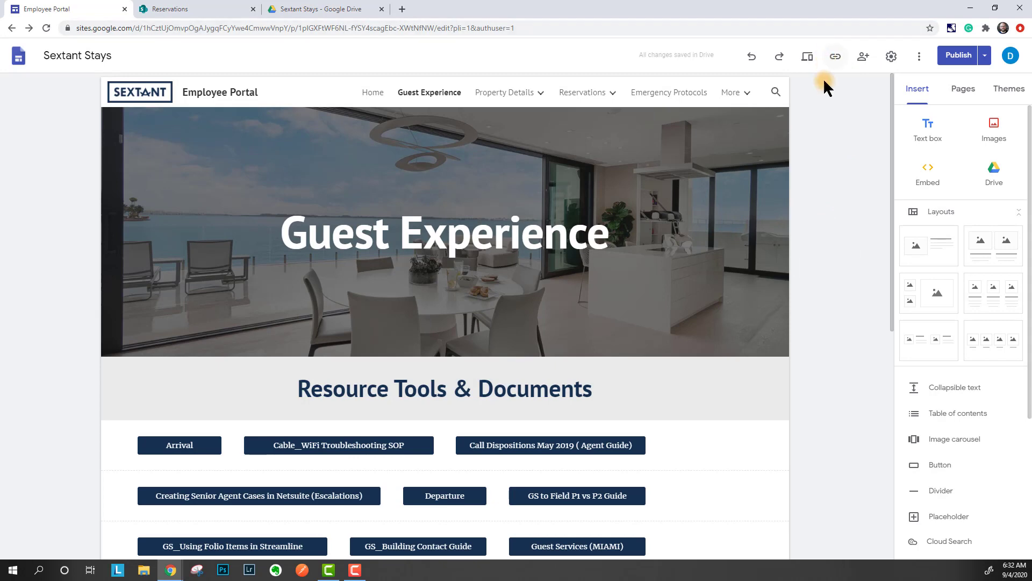
pyautogui.click(821, 121)
pyautogui.scroll(-4, 969, 396)
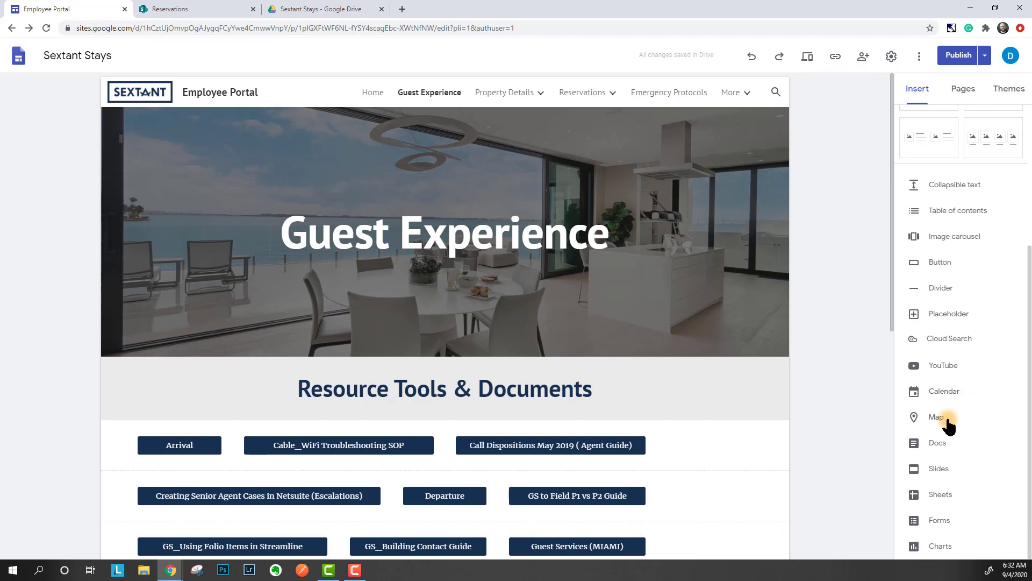
pyautogui.click(308, 6)
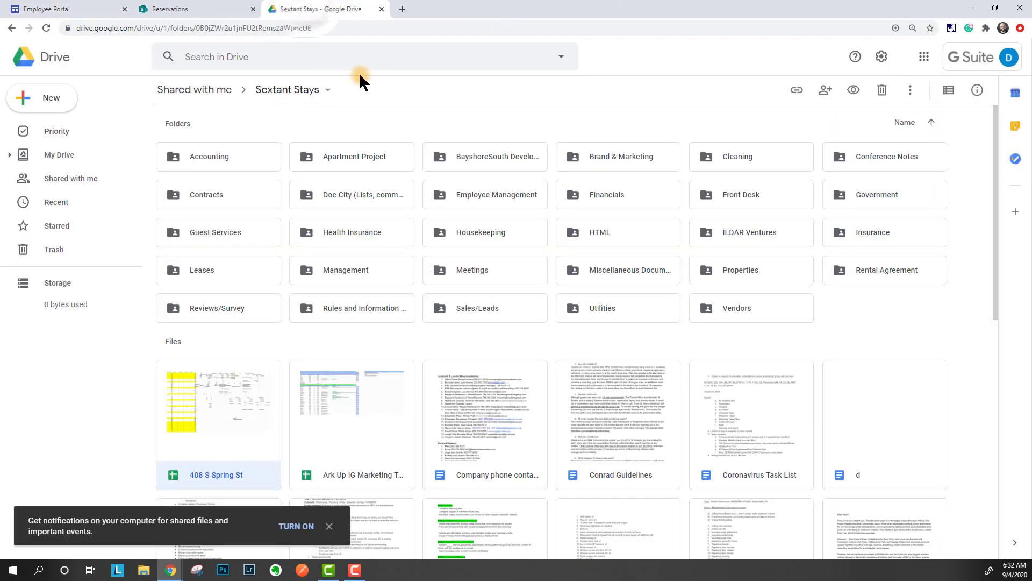
# - Copy the Sextant Stays folder's URL and go back to the Employee Portal editor
pyautogui.click(330, 28)
pyautogui.hotkey('ctrl', 'c')
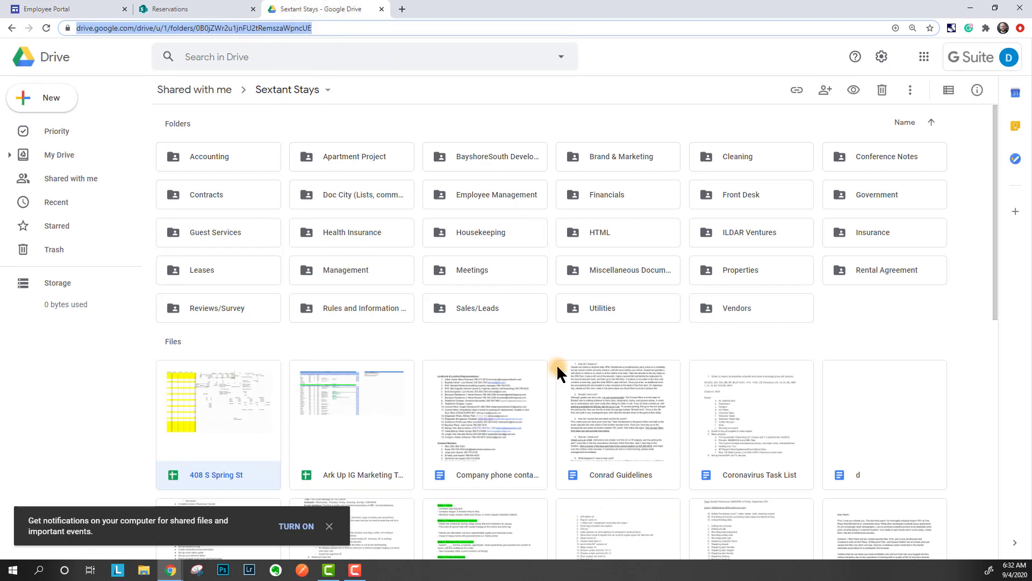
pyautogui.click(70, 8)
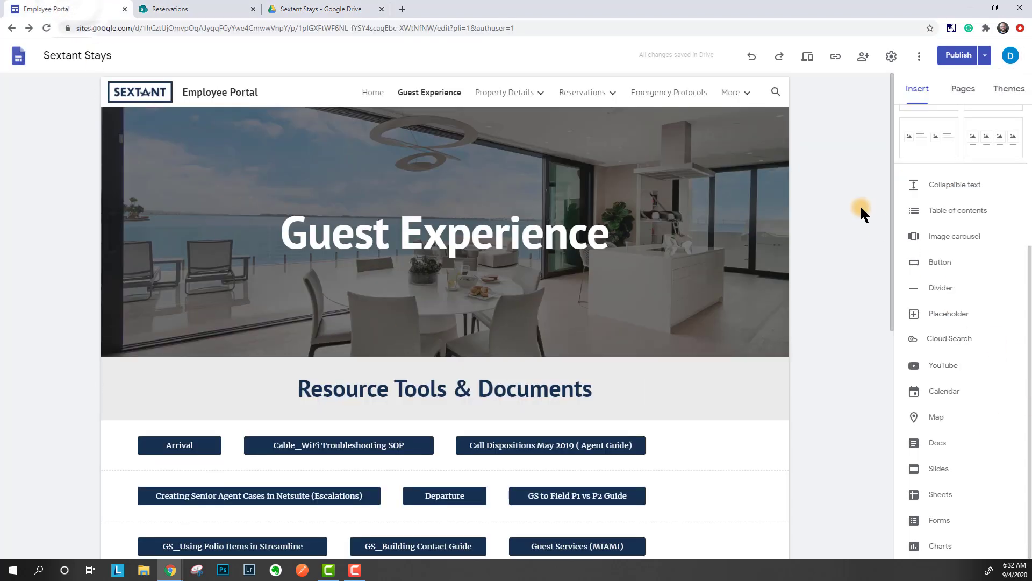
# - Try embedding the Drive folder URL, cancel after the permissions error, and return to Drive
pyautogui.scroll(4, 991, 207)
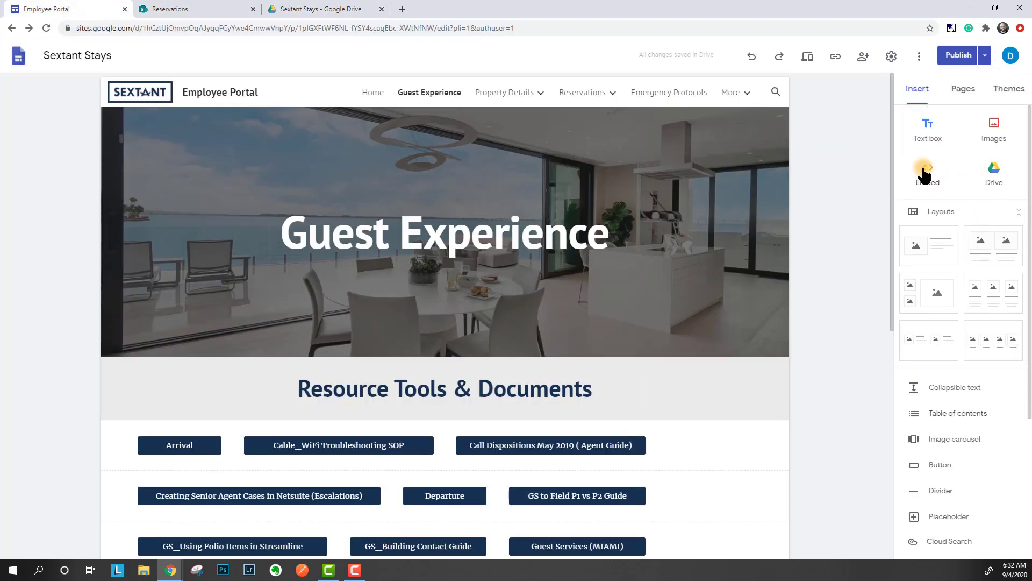
pyautogui.scroll(-8, 873, 255)
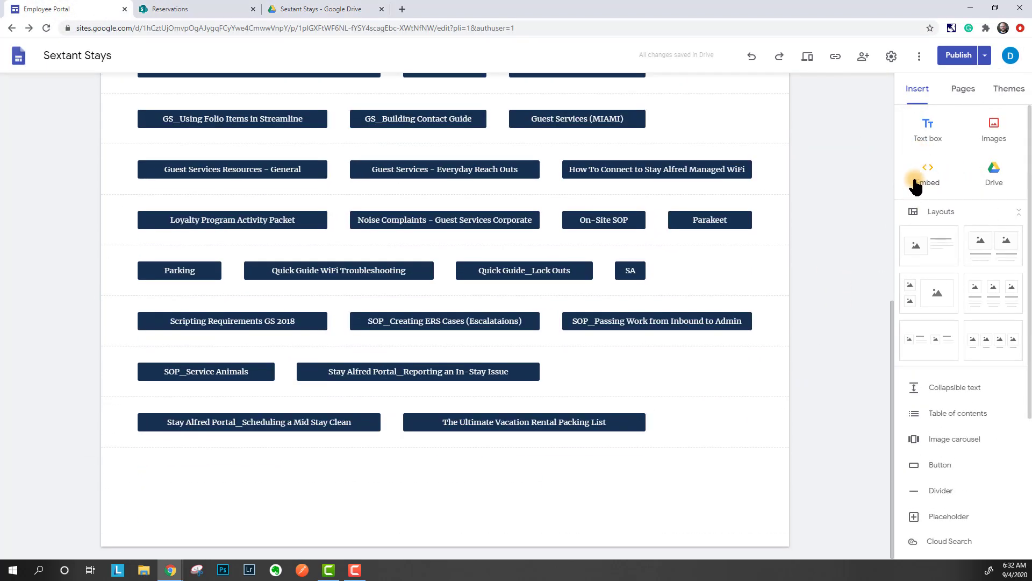
pyautogui.click(915, 183)
pyautogui.hotkey('ctrl', 'v')
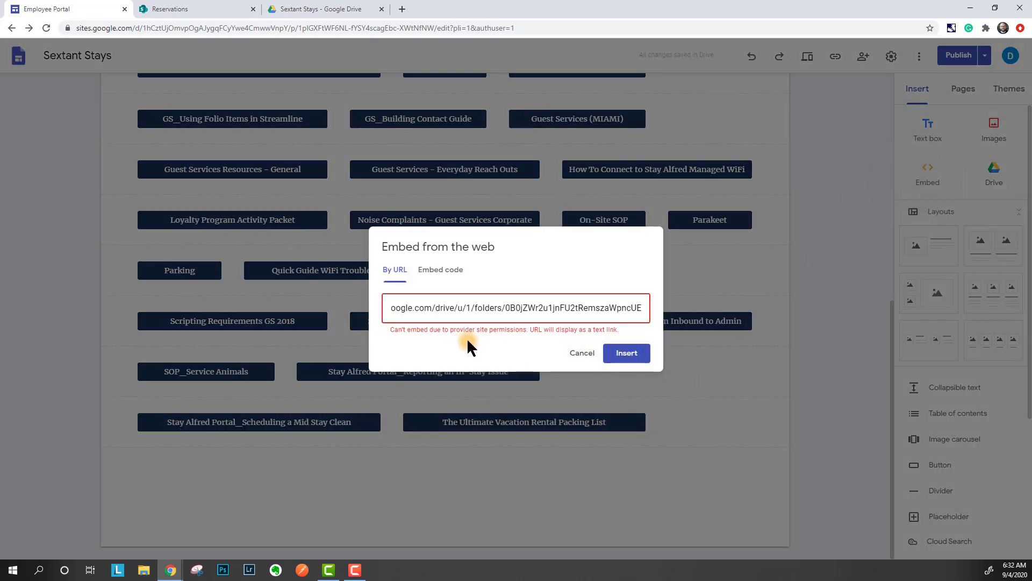
pyautogui.click(440, 336)
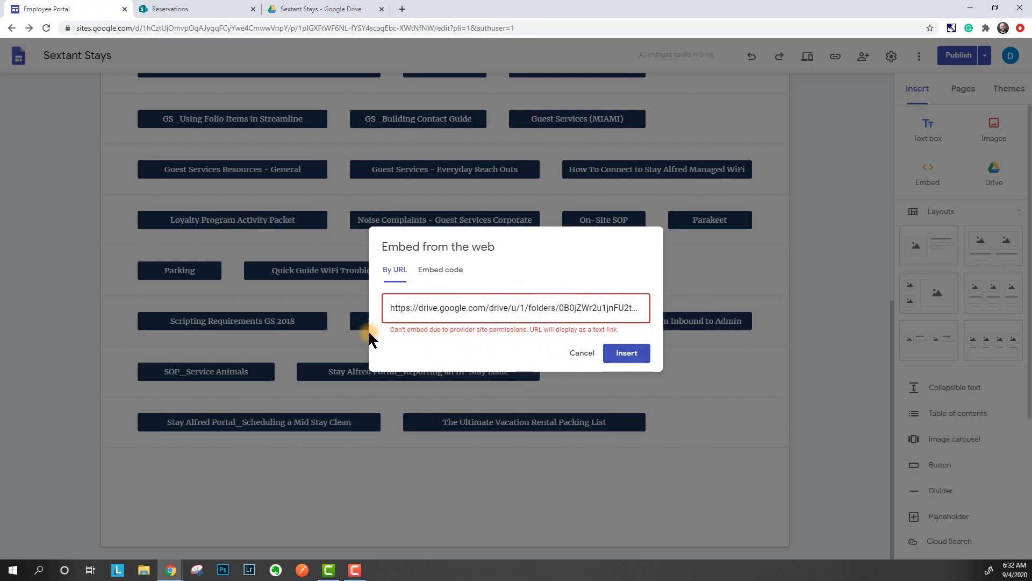
pyautogui.click(582, 355)
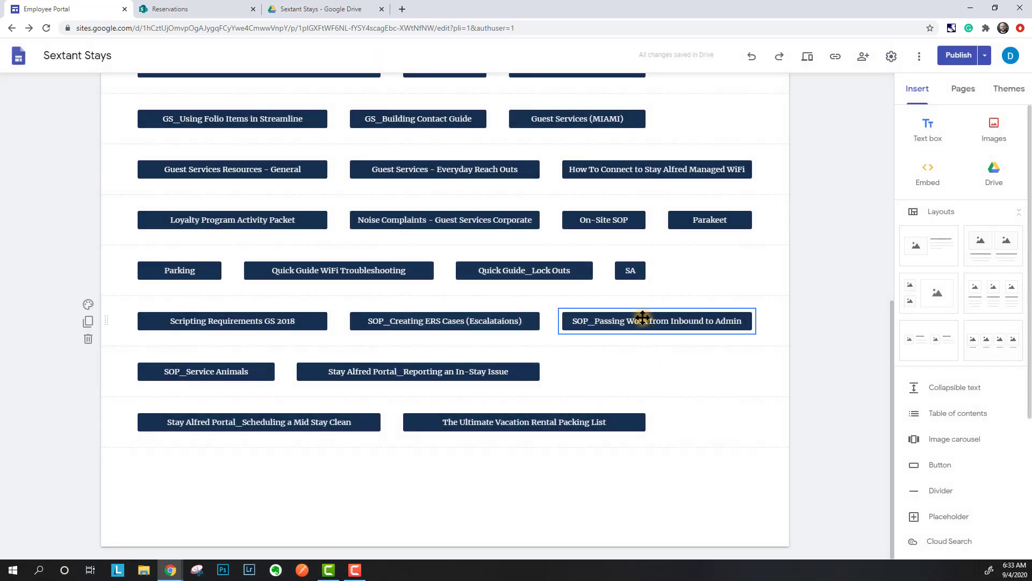
pyautogui.click(332, 8)
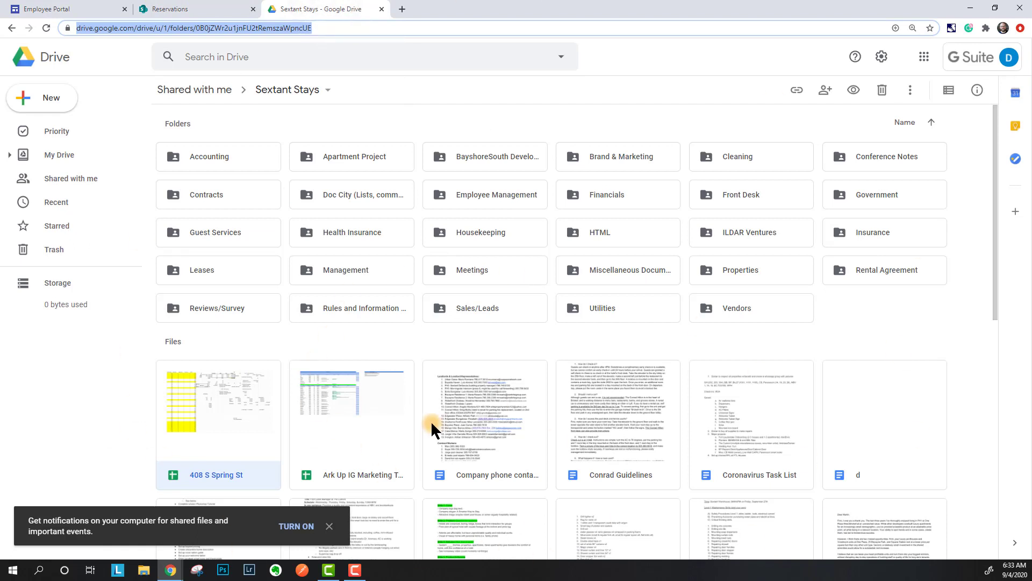
# - Open the Guest Services subfolder in Drive, copy its URL, and return to the site editor
pyautogui.doubleClick(202, 233)
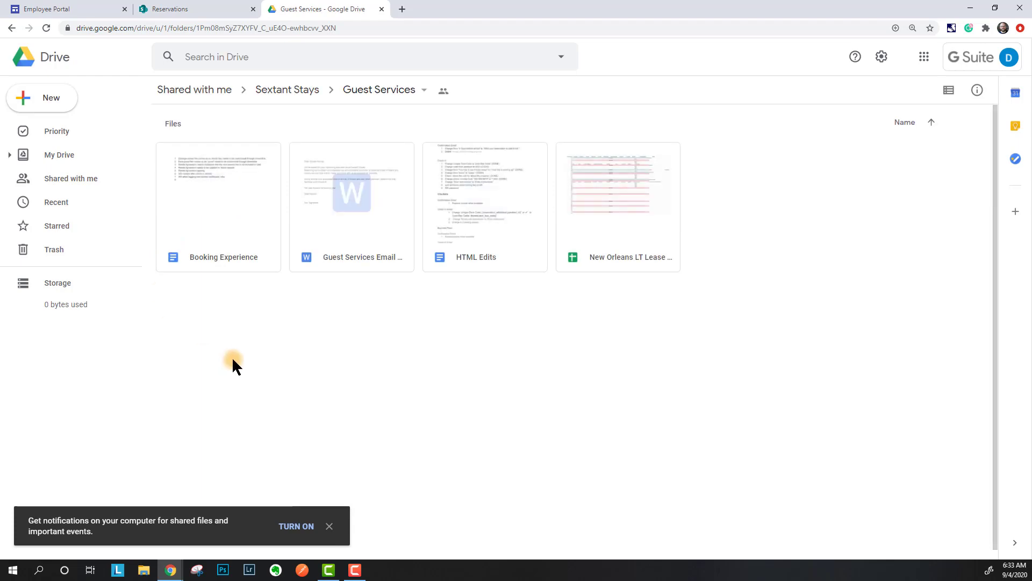
pyautogui.click(179, 8)
pyautogui.click(101, 7)
pyautogui.click(925, 172)
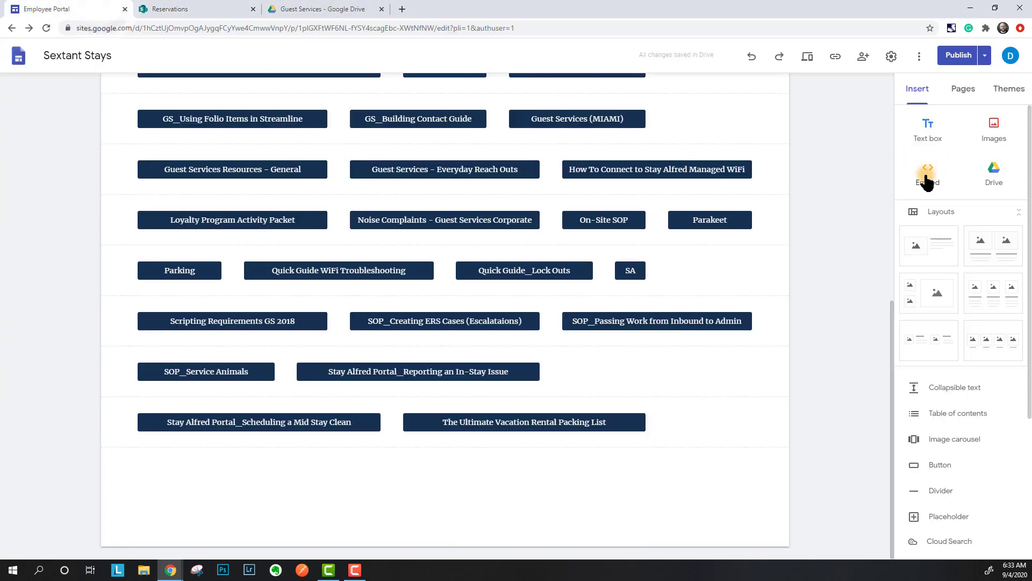
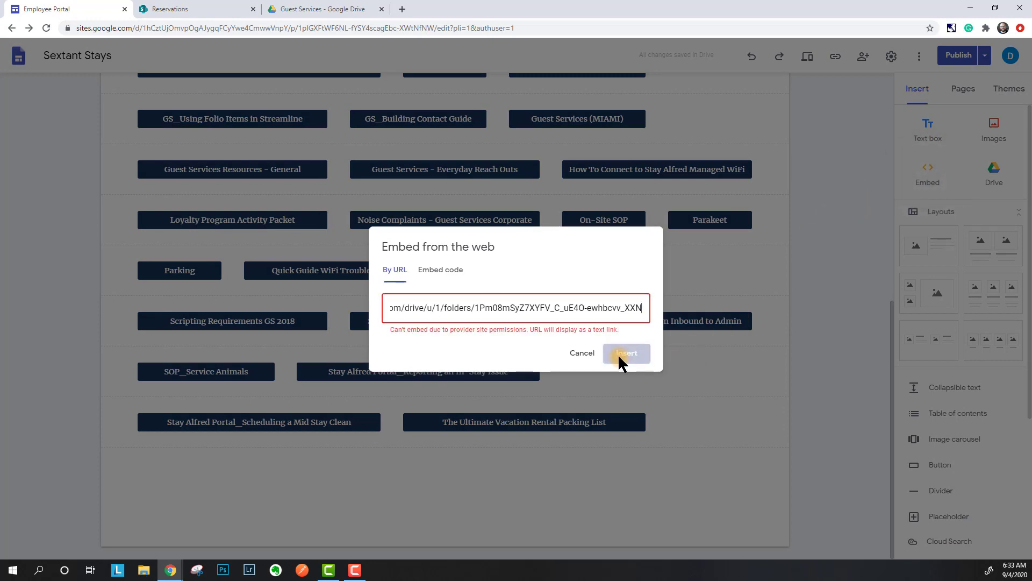
# - Embed the Guest Services folder URL as a test link, then delete it again
pyautogui.click(641, 362)
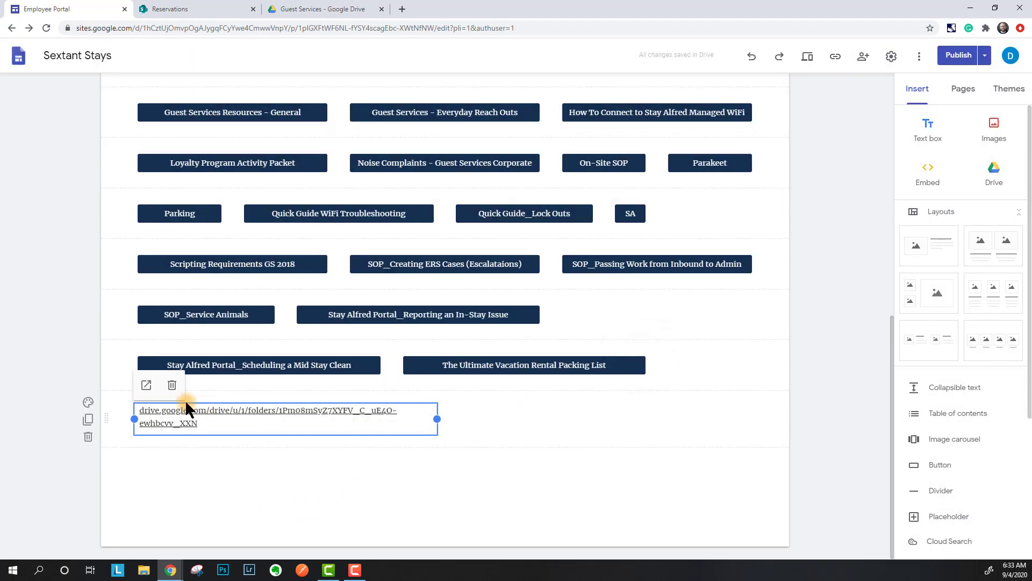
pyautogui.click(172, 385)
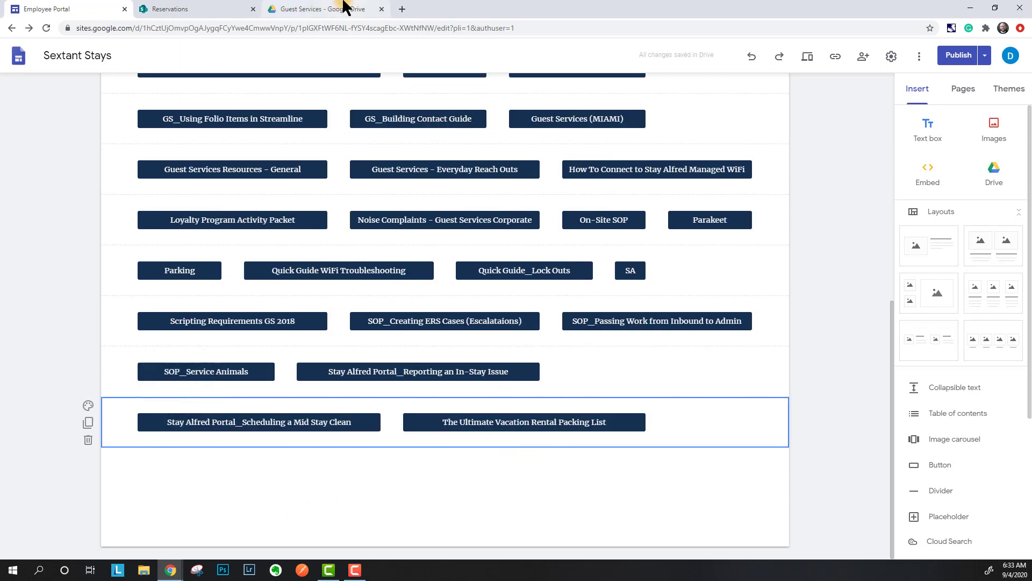
pyautogui.click(323, 9)
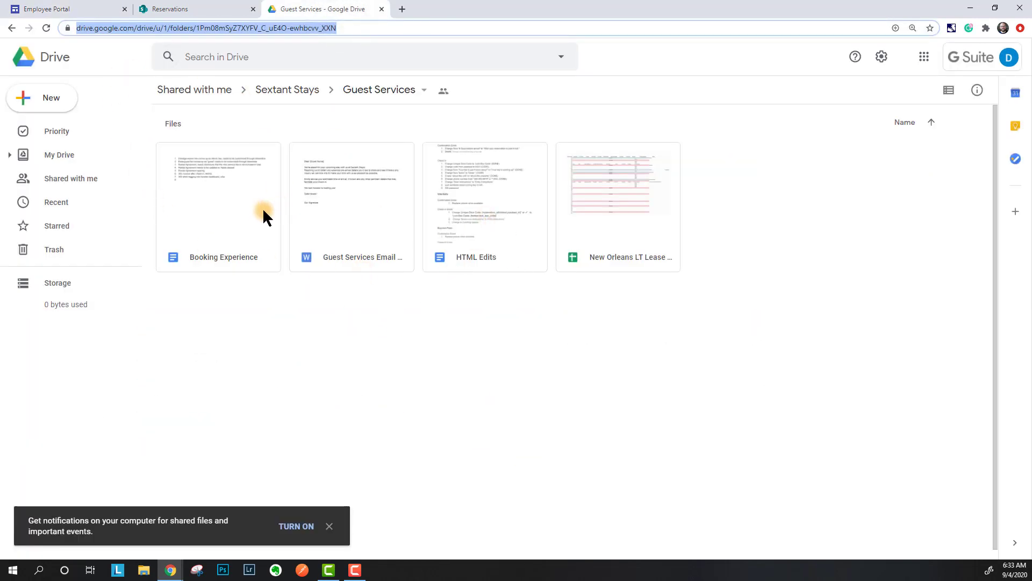
# - Review the Guest Services folder's four files, then go back to the site editor
pyautogui.click(602, 98)
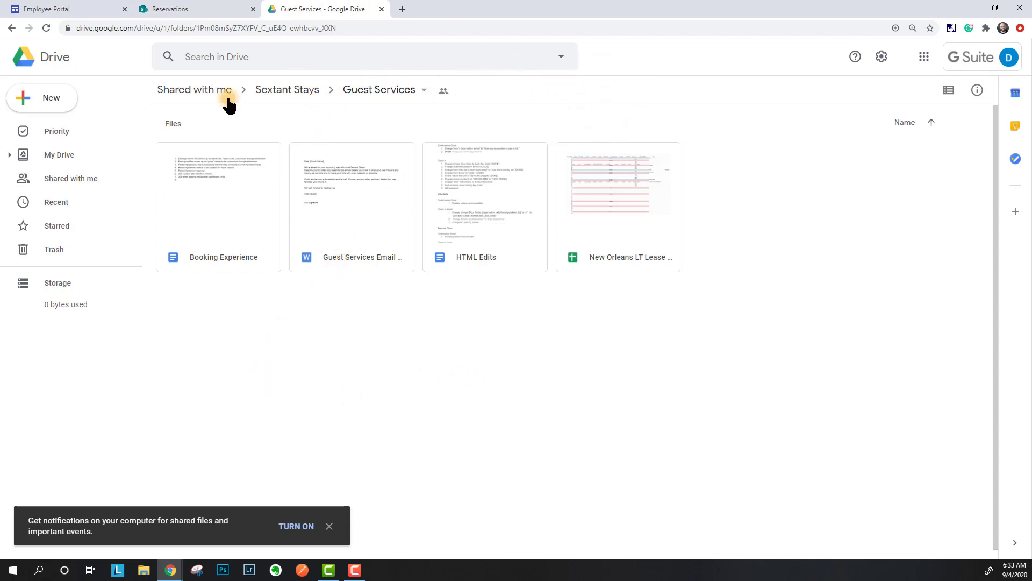
pyautogui.click(59, 8)
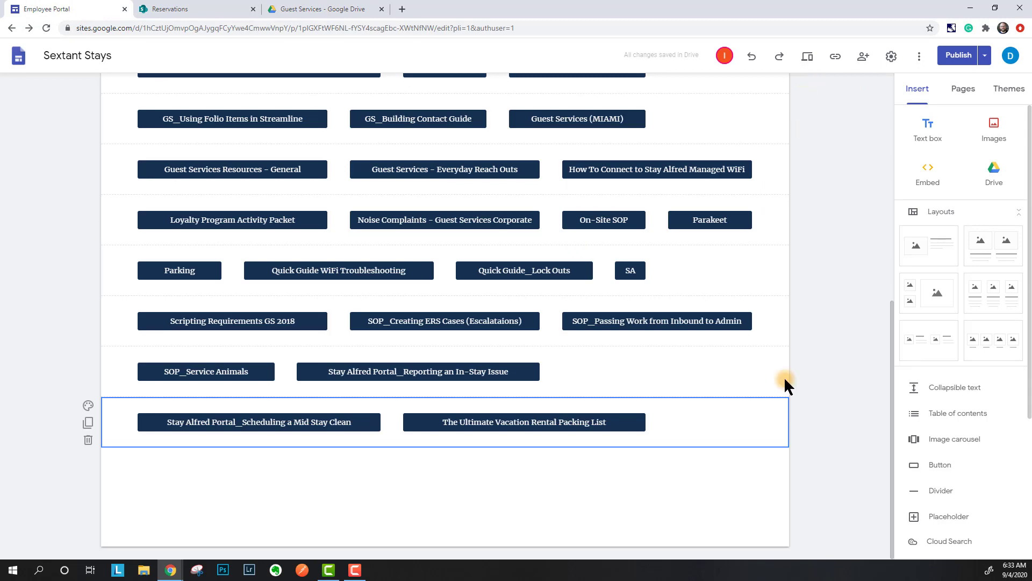
# - Try moving the Resource Tools & Documents title, then open the first button row's background palette
pyautogui.scroll(8, 258, 251)
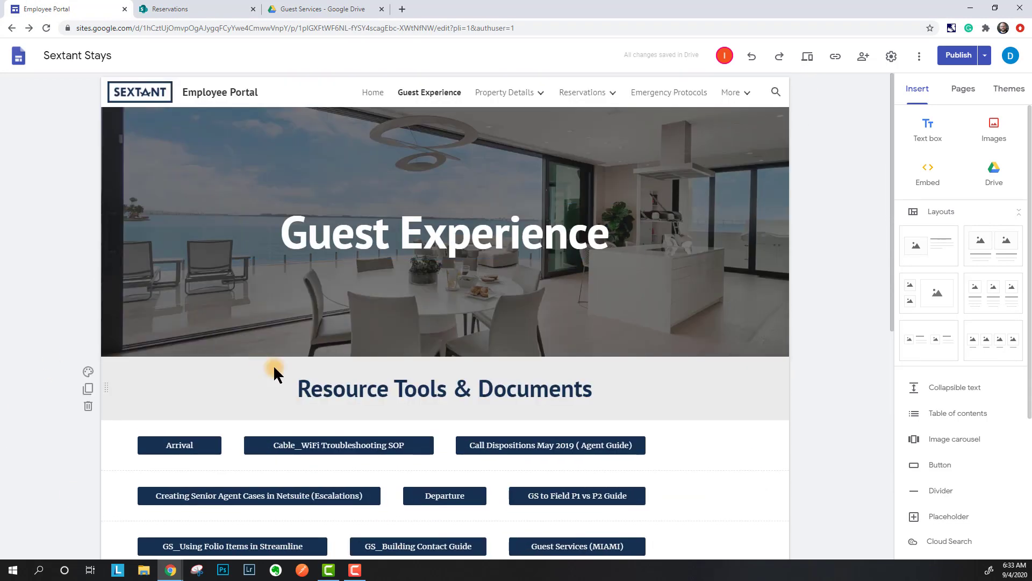
pyautogui.scroll(-1, 242, 357)
pyautogui.click(167, 339)
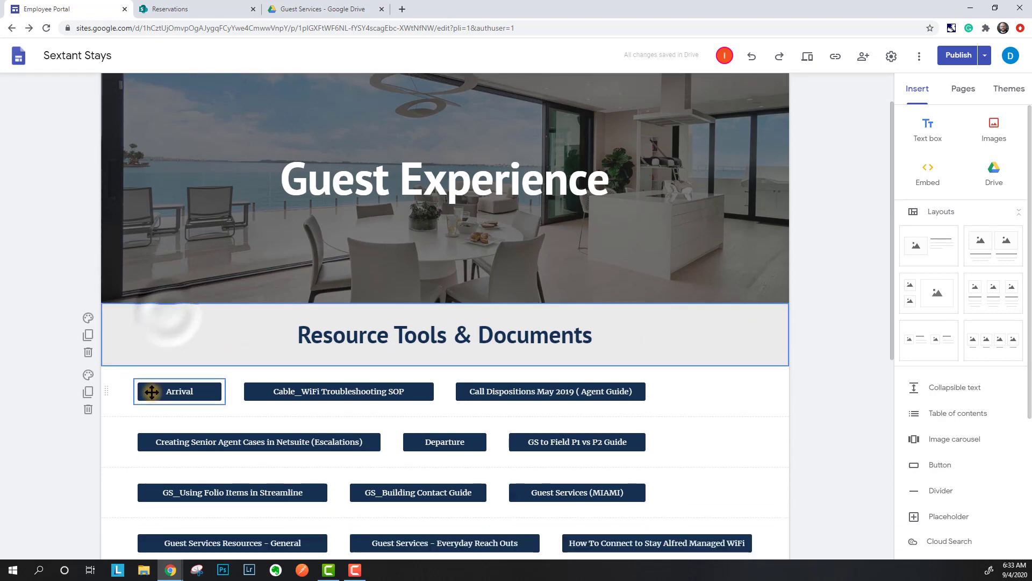
pyautogui.click(355, 340)
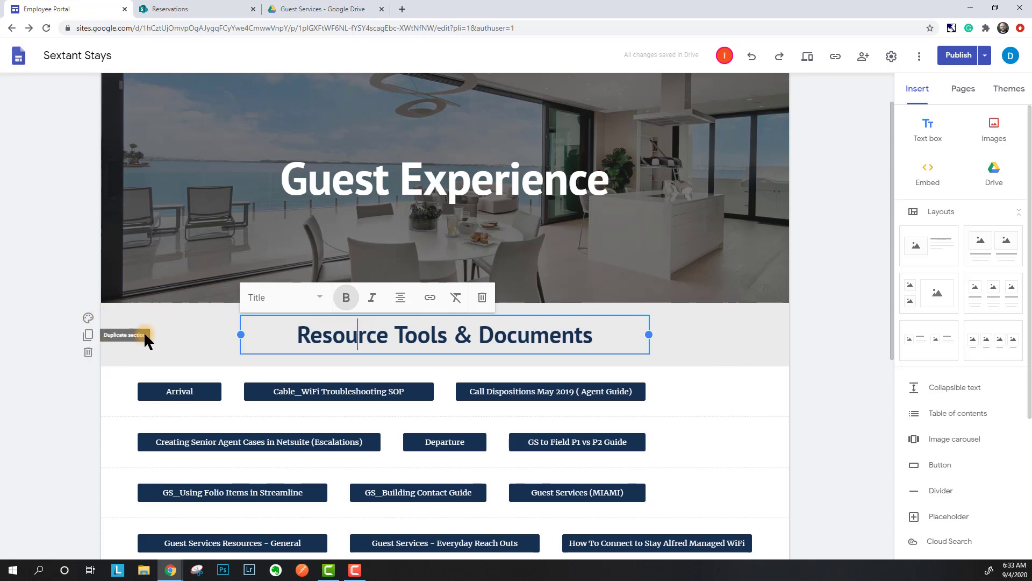
pyautogui.moveTo(104, 340)
pyautogui.mouseDown()
pyautogui.moveTo(98, 380)
pyautogui.moveTo(120, 314)
pyautogui.moveTo(114, 336)
pyautogui.mouseUp()
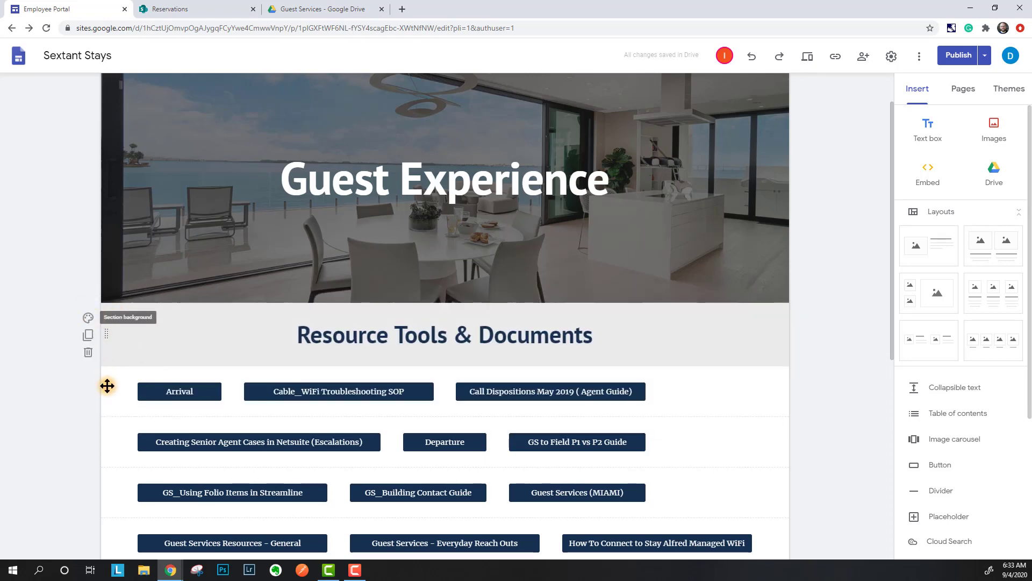
pyautogui.click(117, 408)
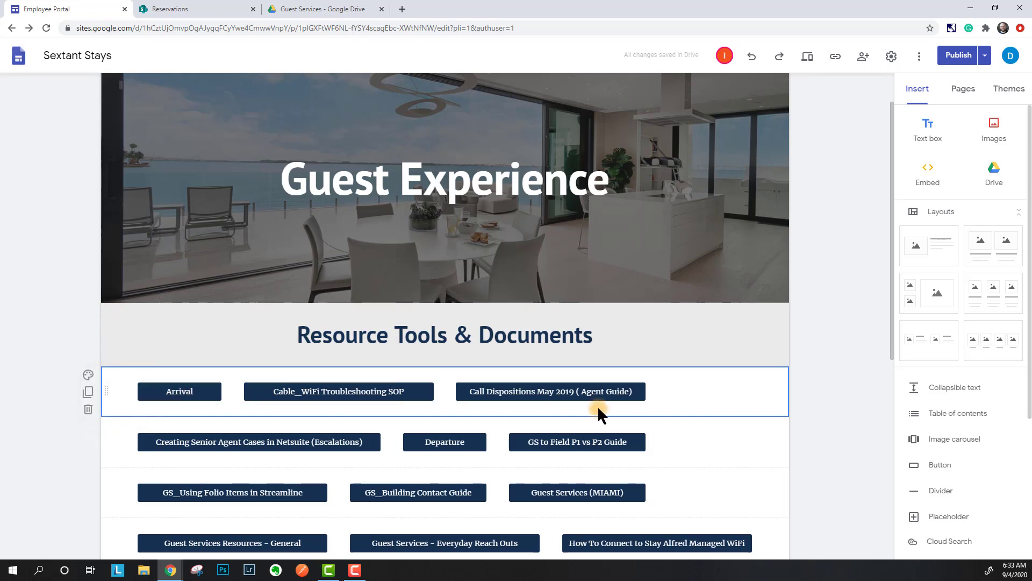
pyautogui.click(89, 375)
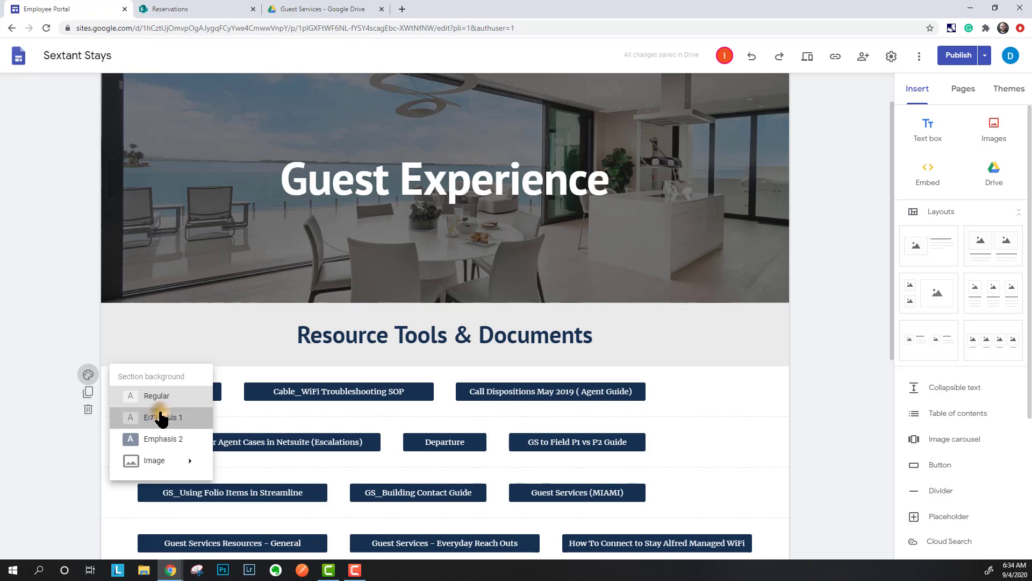
# - Try grey and then dark navy Emphasis 2 backgrounds on the first button row
pyautogui.click(160, 418)
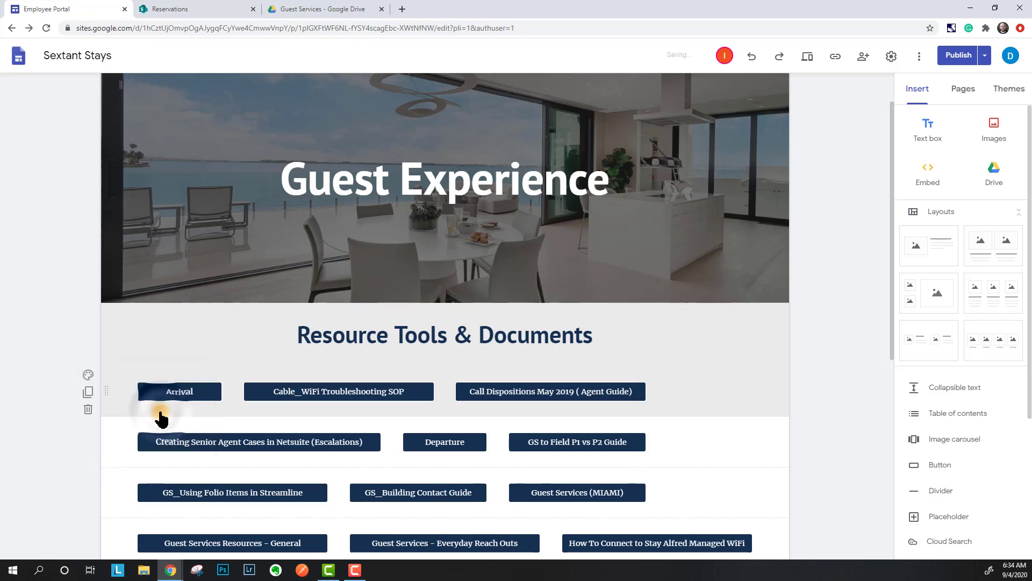
pyautogui.click(87, 375)
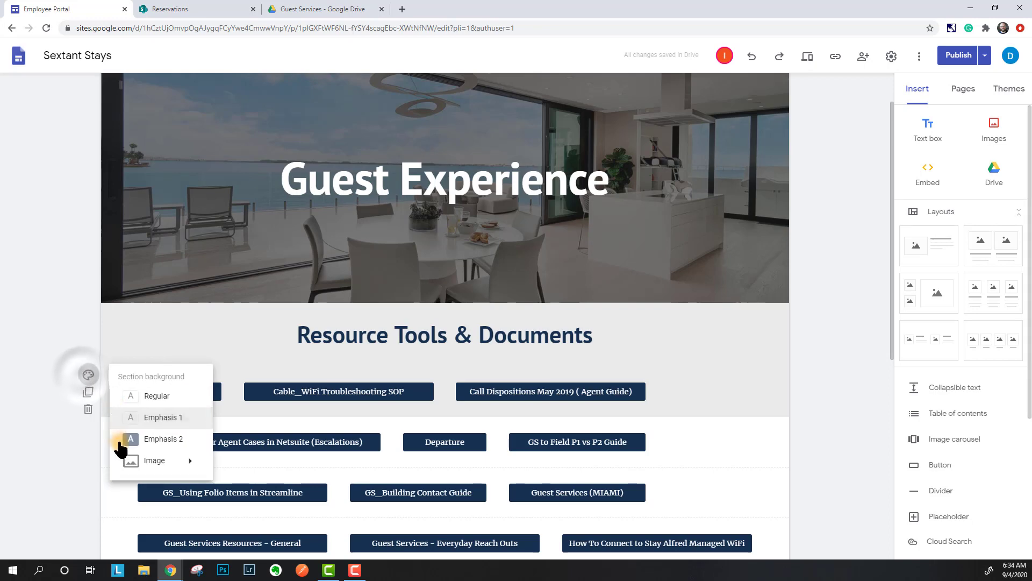
pyautogui.click(161, 440)
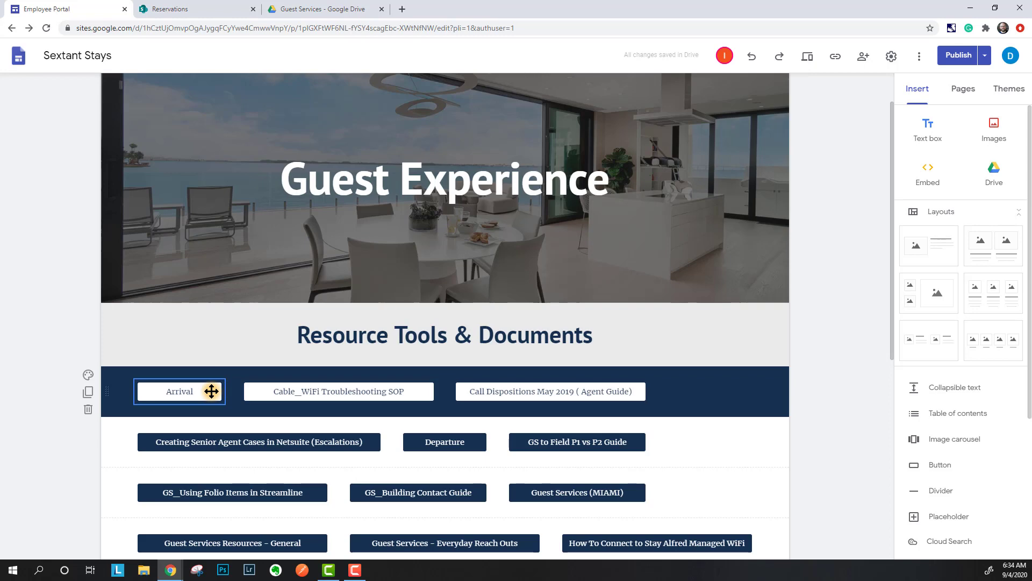
pyautogui.click(86, 376)
pyautogui.moveTo(162, 462)
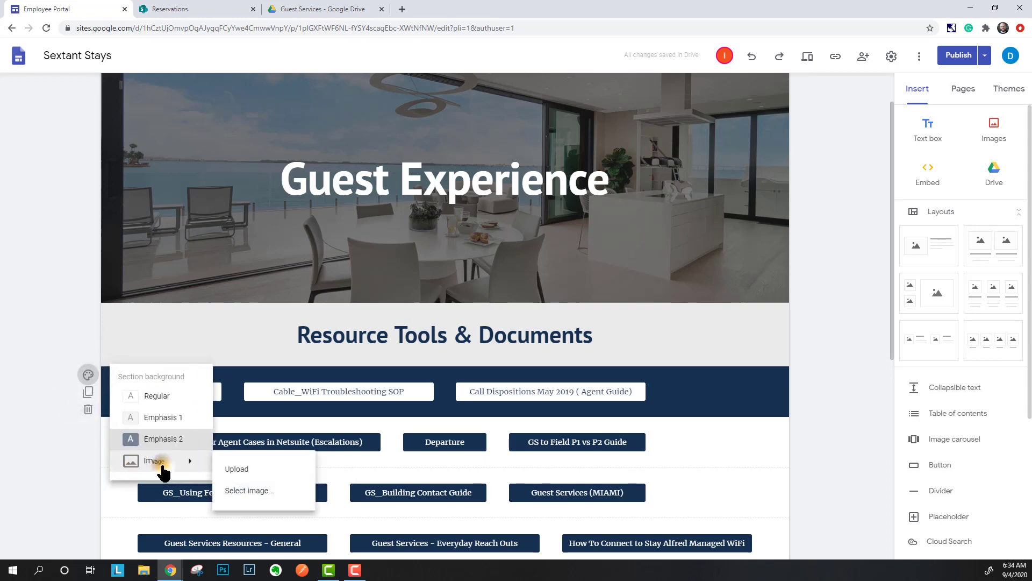
# - Upload the Expedia group logo as the button row's section background
pyautogui.click(225, 469)
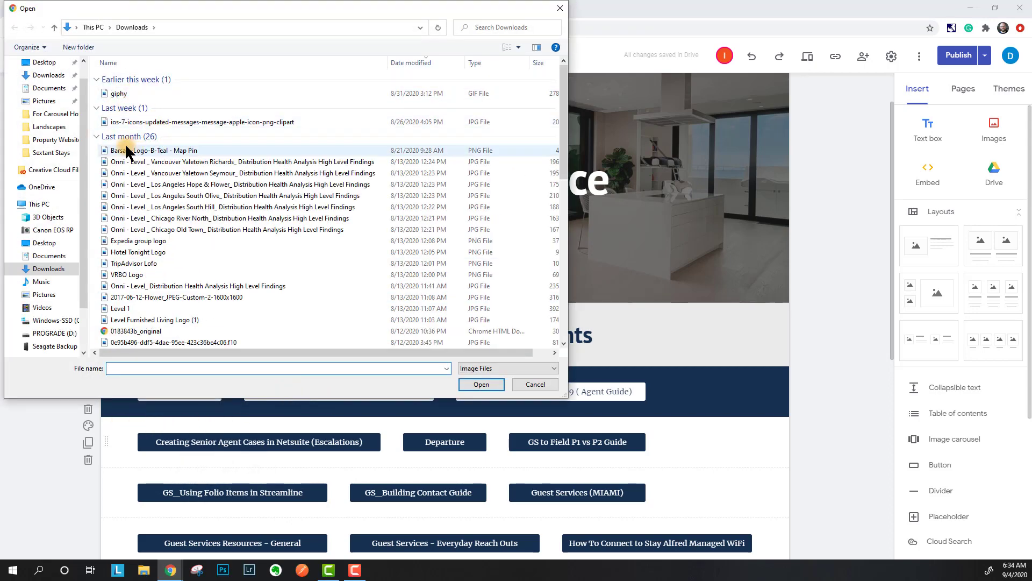
pyautogui.scroll(-3, 258, 193)
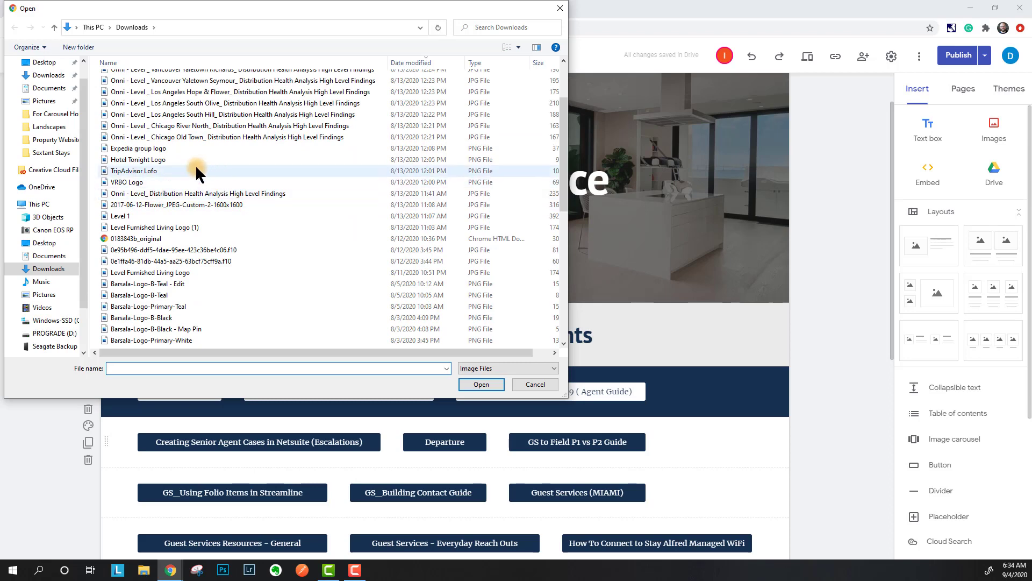
pyautogui.click(145, 148)
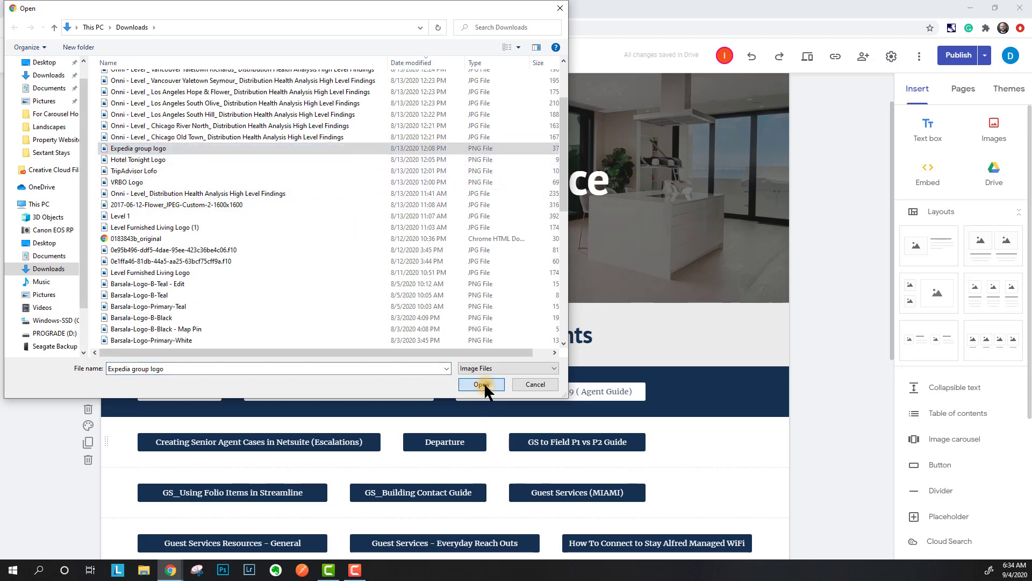
pyautogui.click(483, 384)
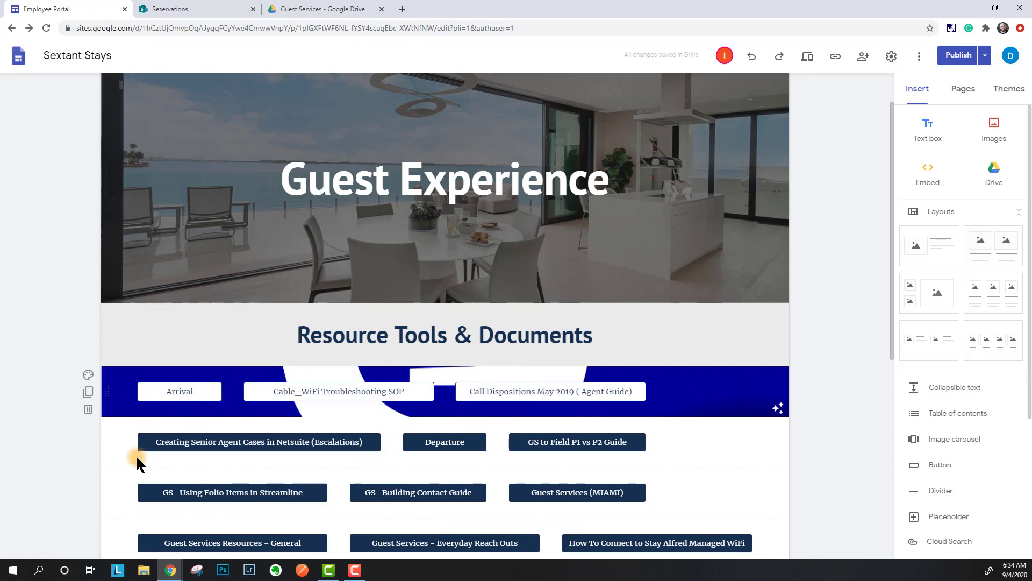
# - Remove the readability overlay and reset the section to the plain Regular background
pyautogui.click(91, 375)
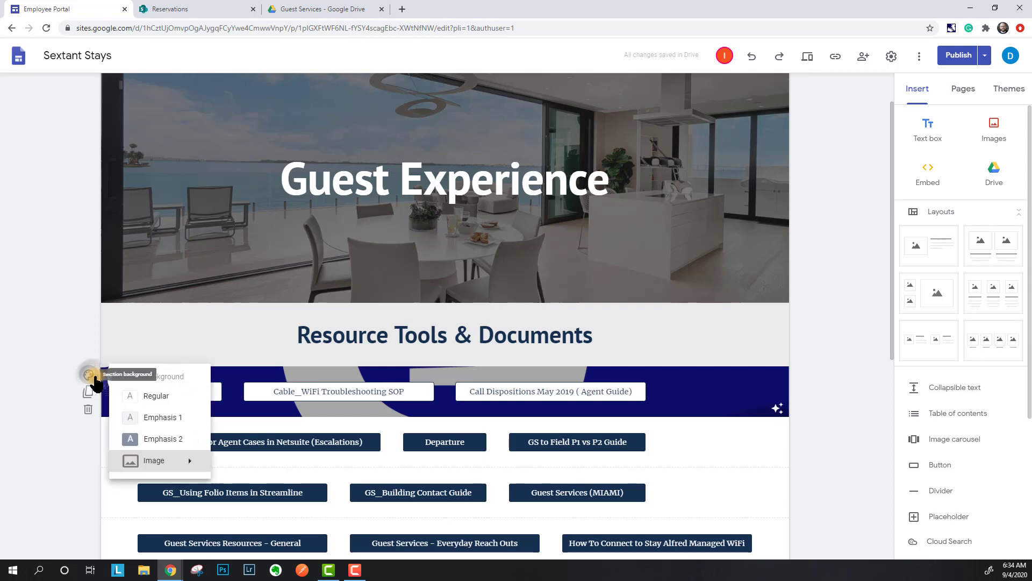
pyautogui.click(50, 330)
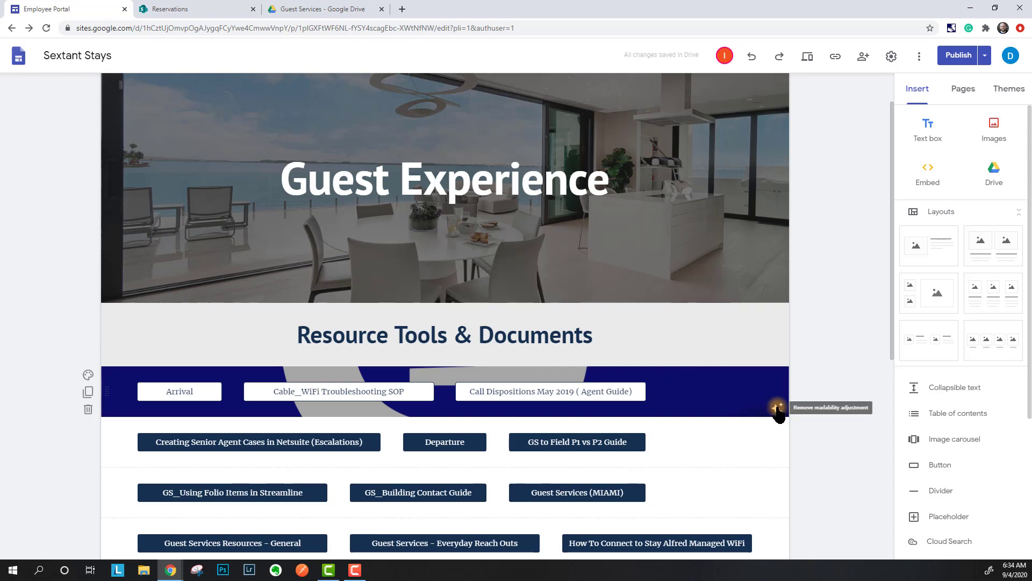
pyautogui.click(778, 410)
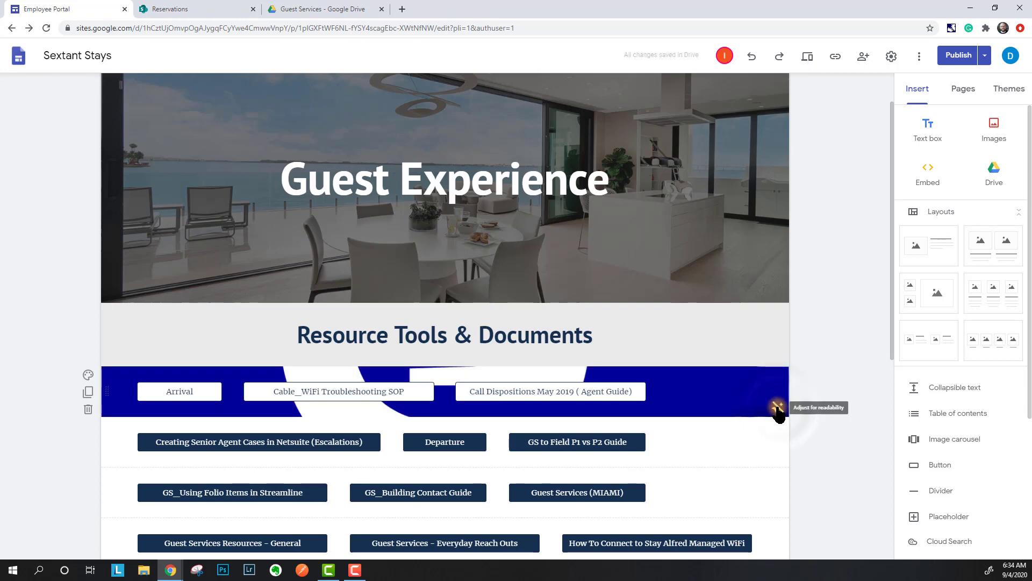
pyautogui.click(93, 376)
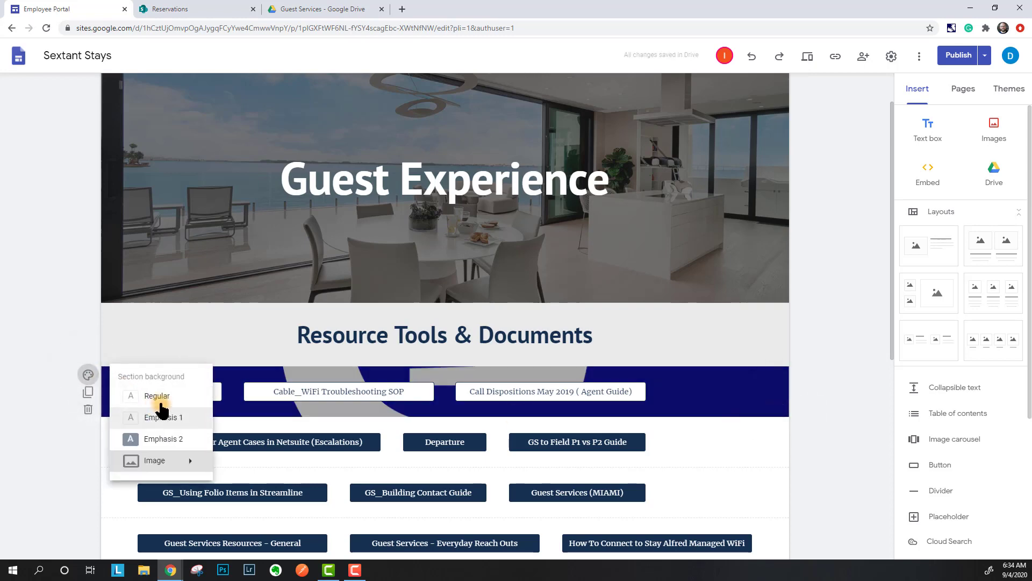
pyautogui.click(143, 395)
pyautogui.click(41, 263)
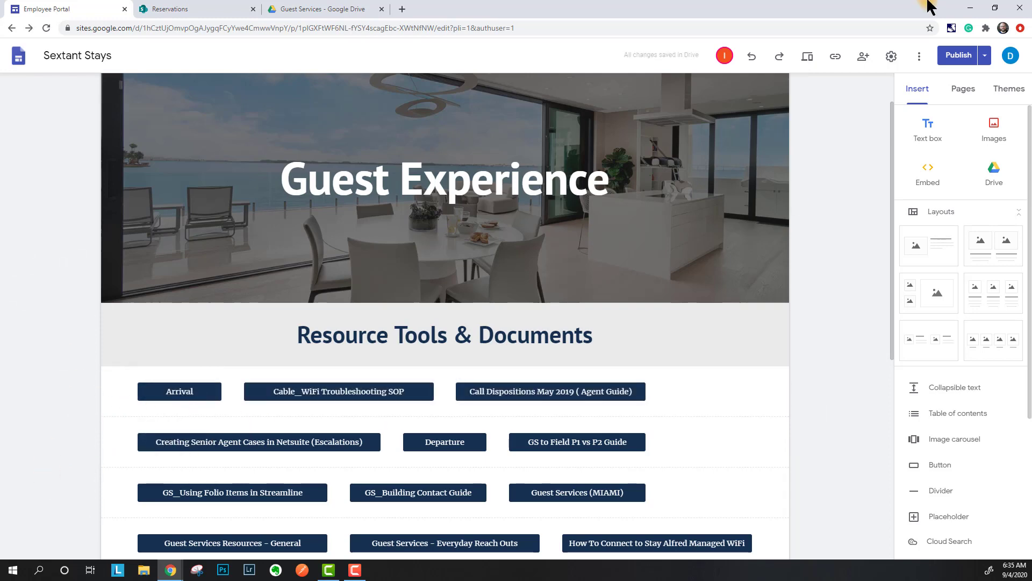
# - Go to the Home page and scroll down to its News & Updates and Events sections
pyautogui.scroll(1, 699, 355)
pyautogui.scroll(1, 718, 334)
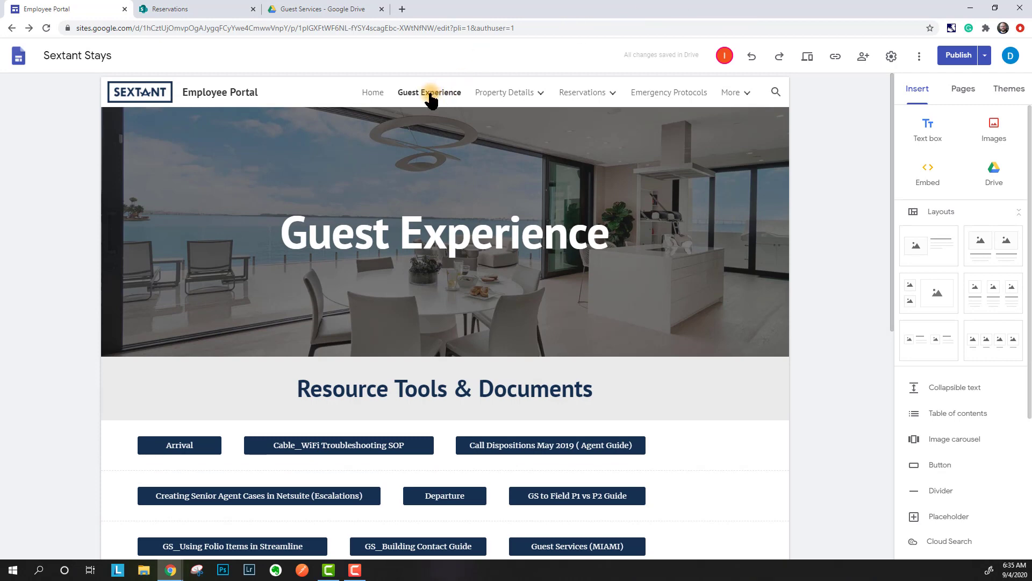
pyautogui.click(383, 91)
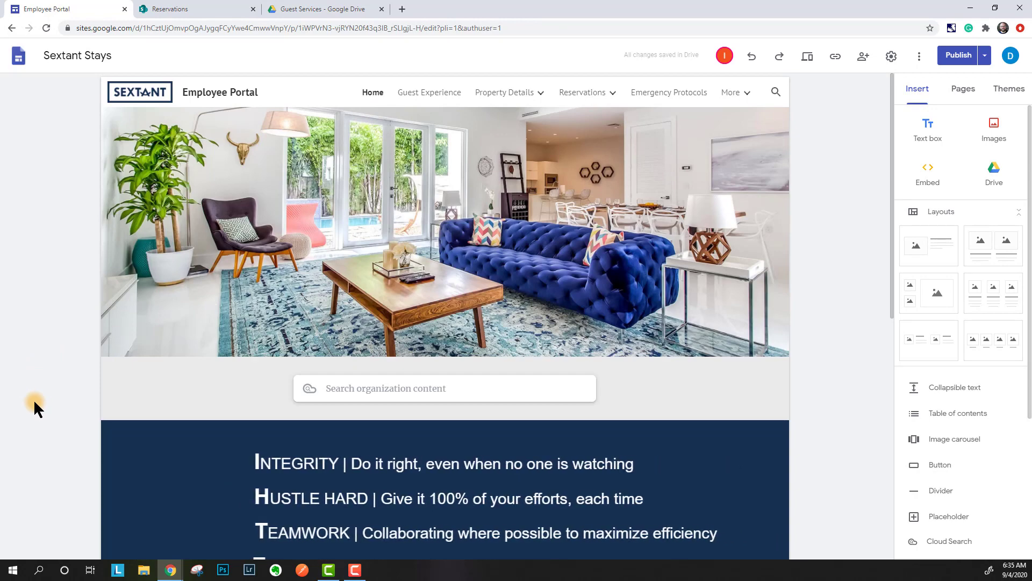
pyautogui.scroll(-4, 30, 409)
pyautogui.scroll(-5, 27, 412)
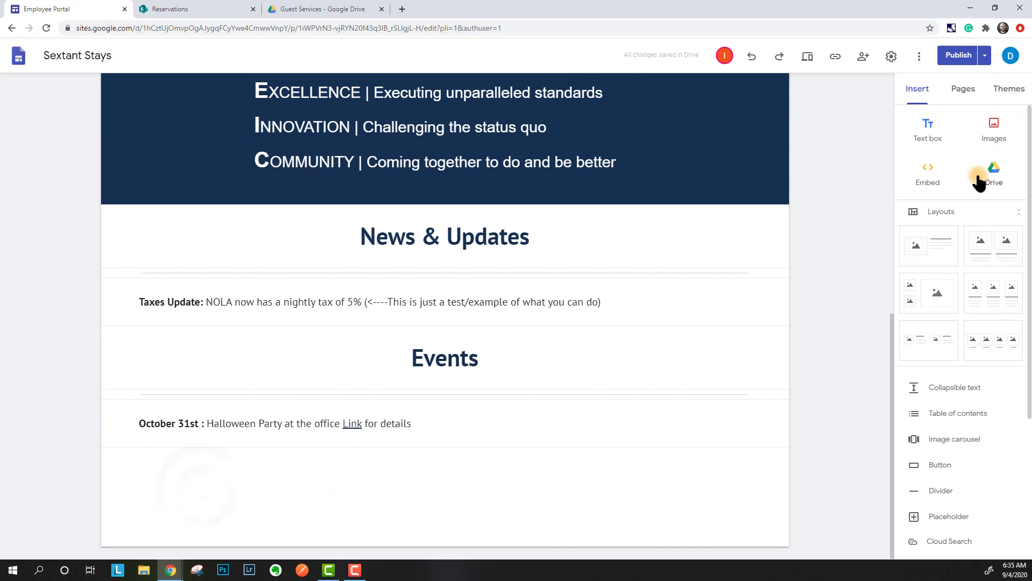
# - Upload the Expedia group logo image from the computer into the Home page
pyautogui.click(994, 132)
pyautogui.click(993, 170)
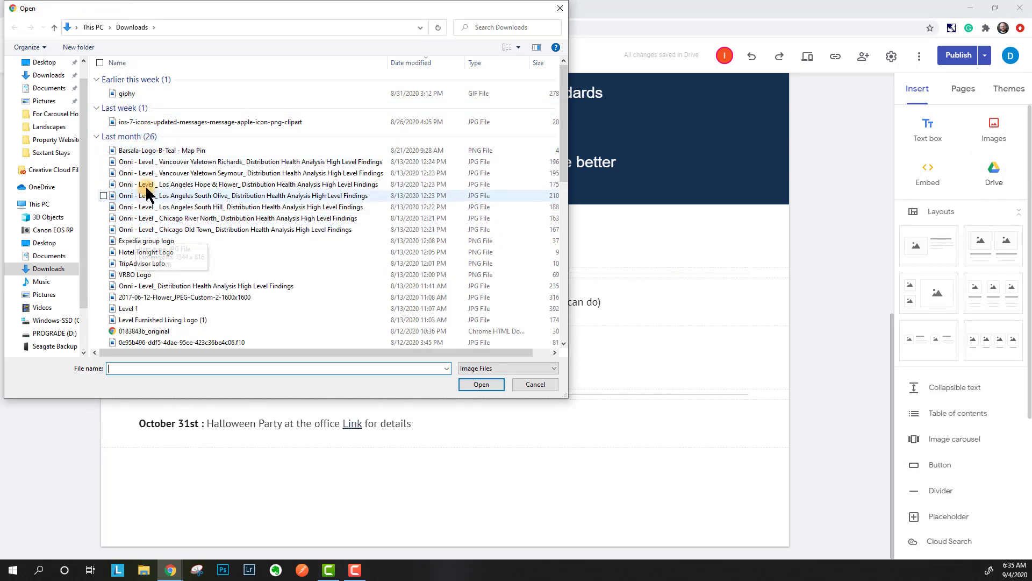
pyautogui.scroll(-4, 145, 189)
pyautogui.scroll(-1, 146, 166)
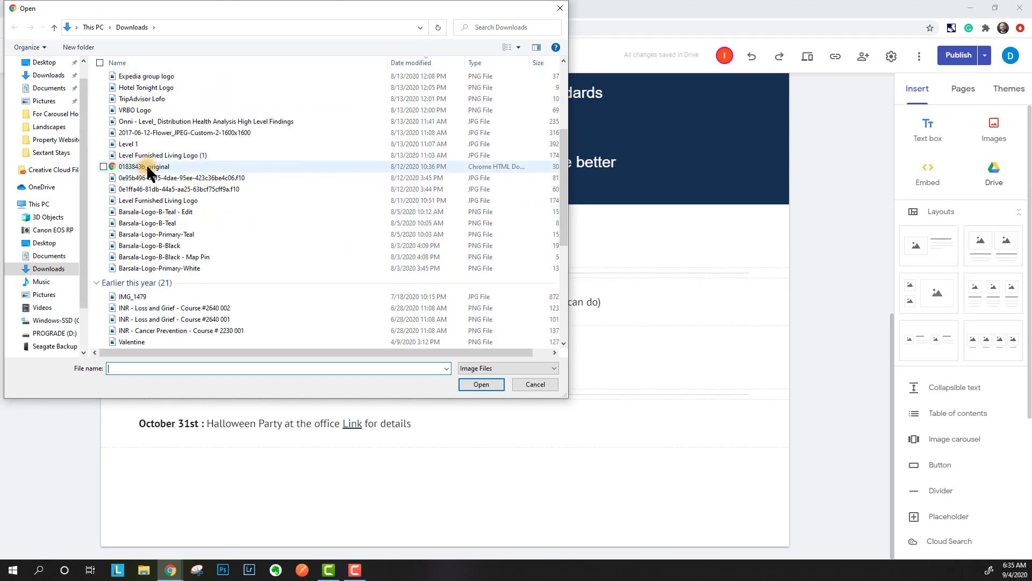
pyautogui.scroll(1, 164, 210)
pyautogui.scroll(1, 159, 182)
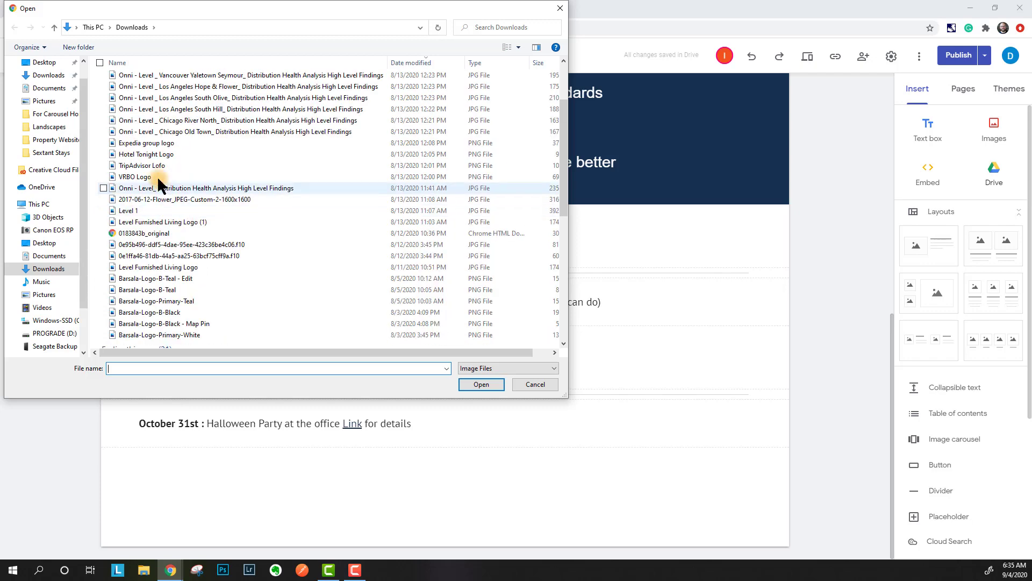
pyautogui.click(152, 142)
pyautogui.click(487, 382)
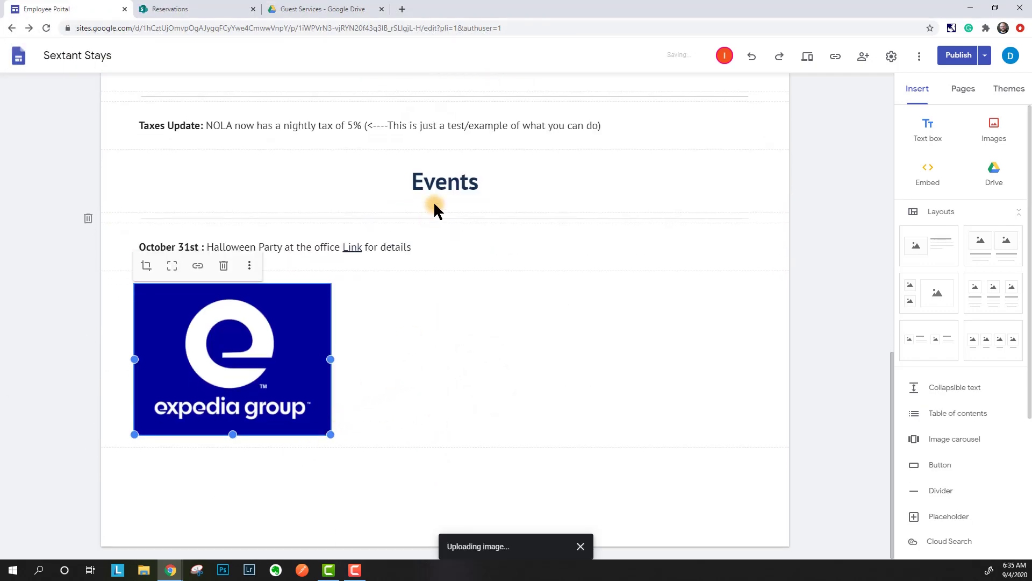
# - Try repositioning the logo within its section, then add an empty text box below it
pyautogui.click(456, 317)
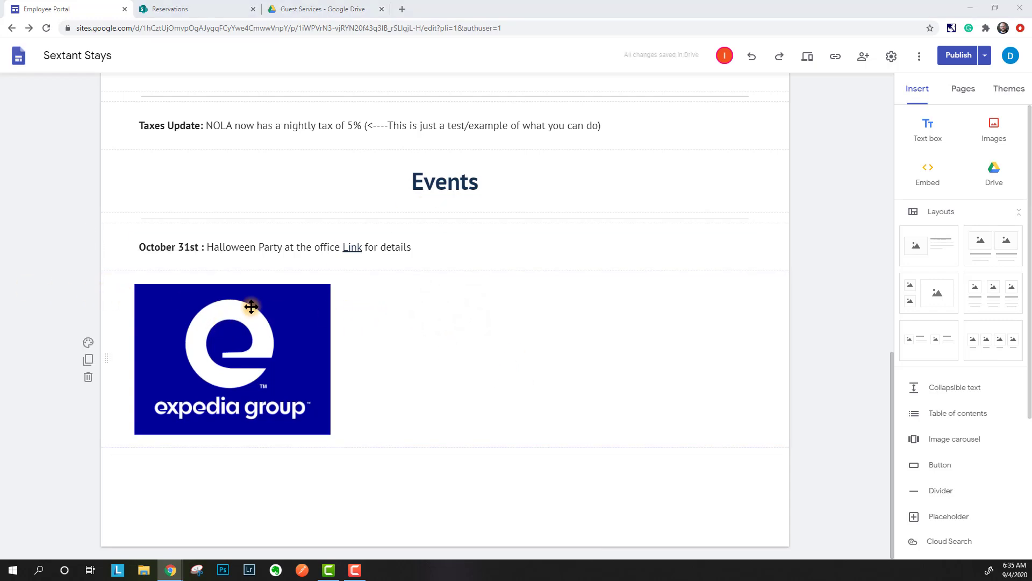
pyautogui.click(314, 427)
pyautogui.moveTo(322, 431); pyautogui.dragTo(242, 356)
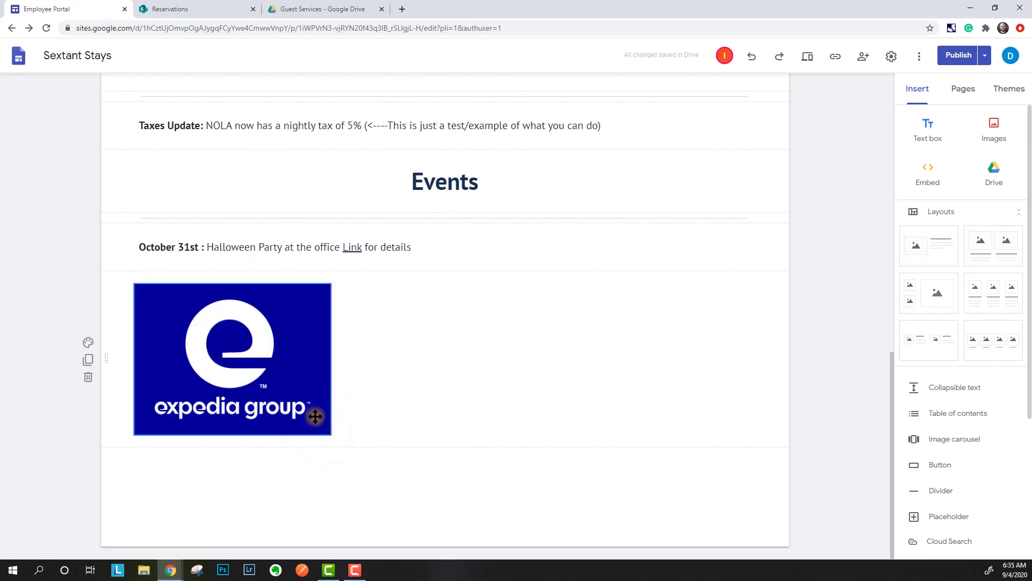
pyautogui.click(261, 353)
pyautogui.click(428, 356)
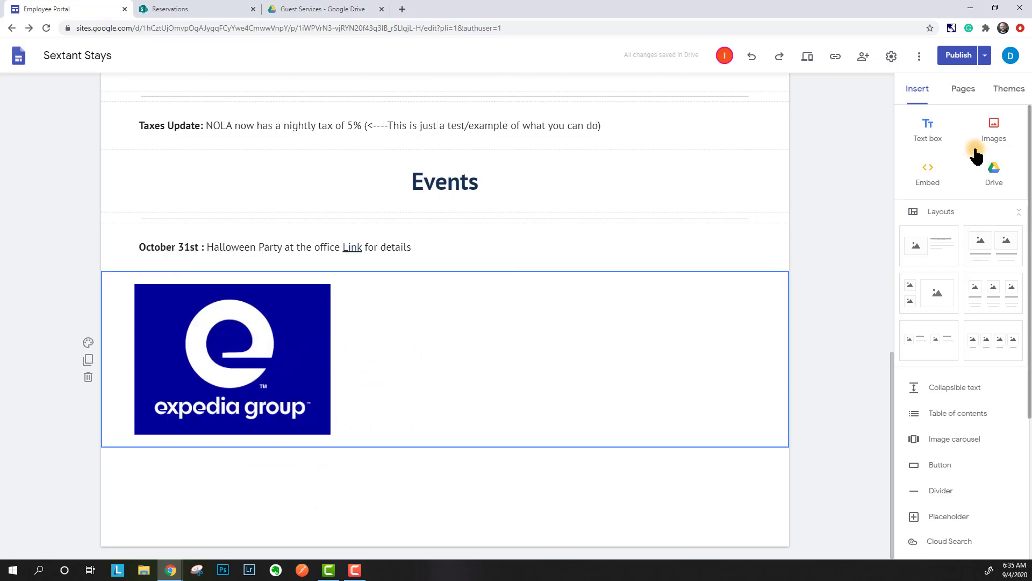
pyautogui.click(929, 128)
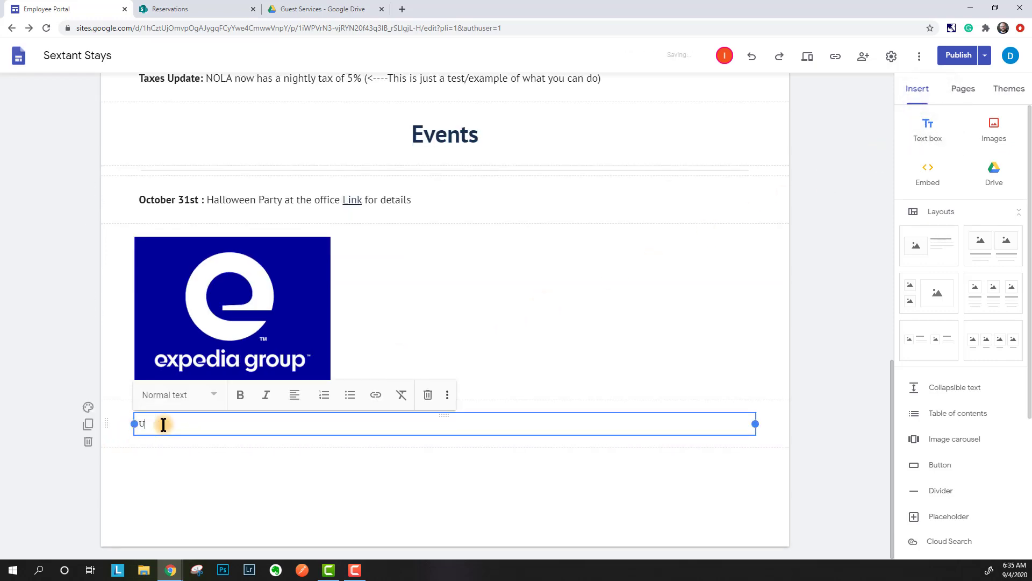
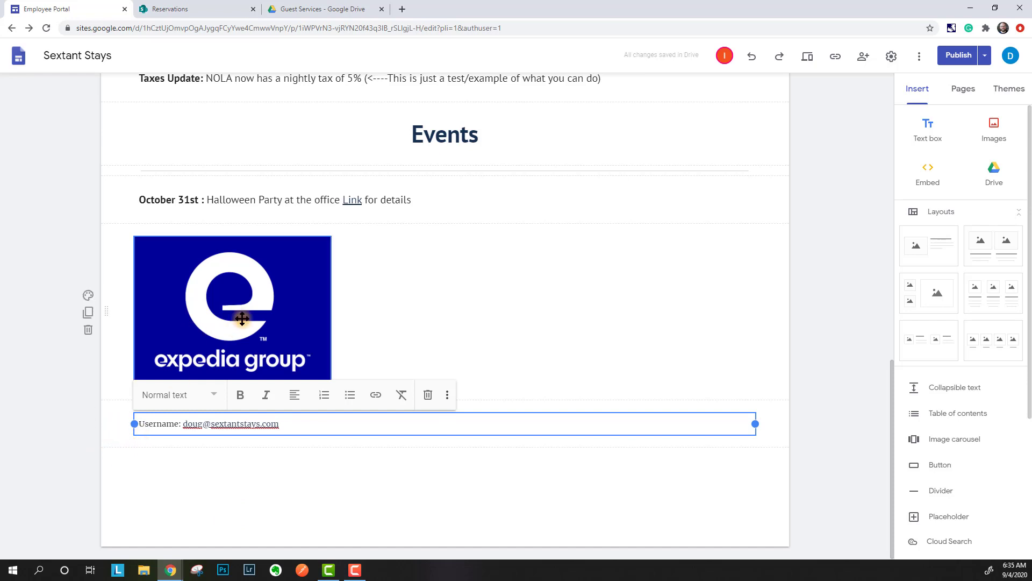
# - Type a 'Username:' line with the user's e-mail address, then start and cancel a link on the logo
pyautogui.click(446, 306)
pyautogui.click(215, 339)
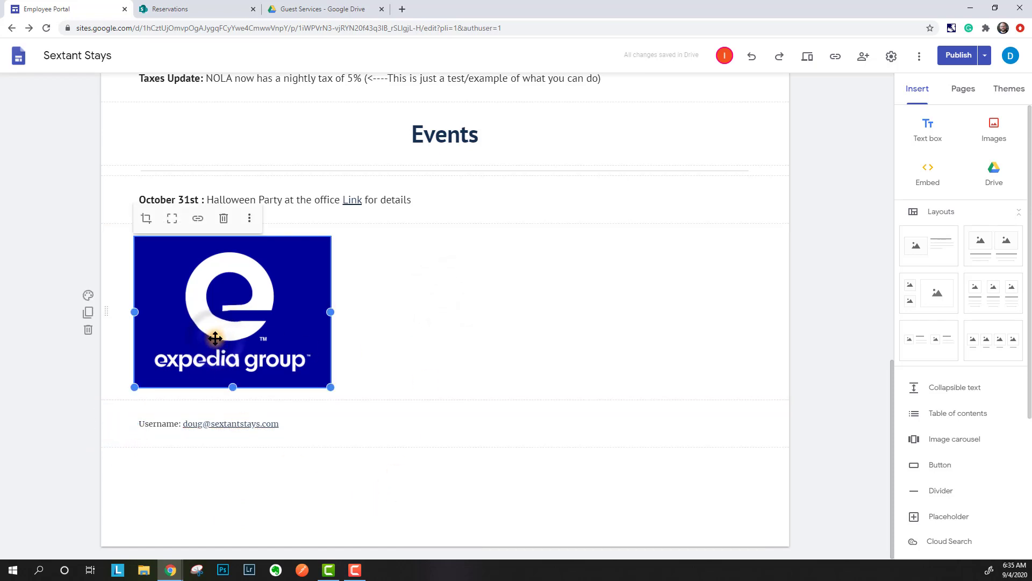
pyautogui.click(196, 219)
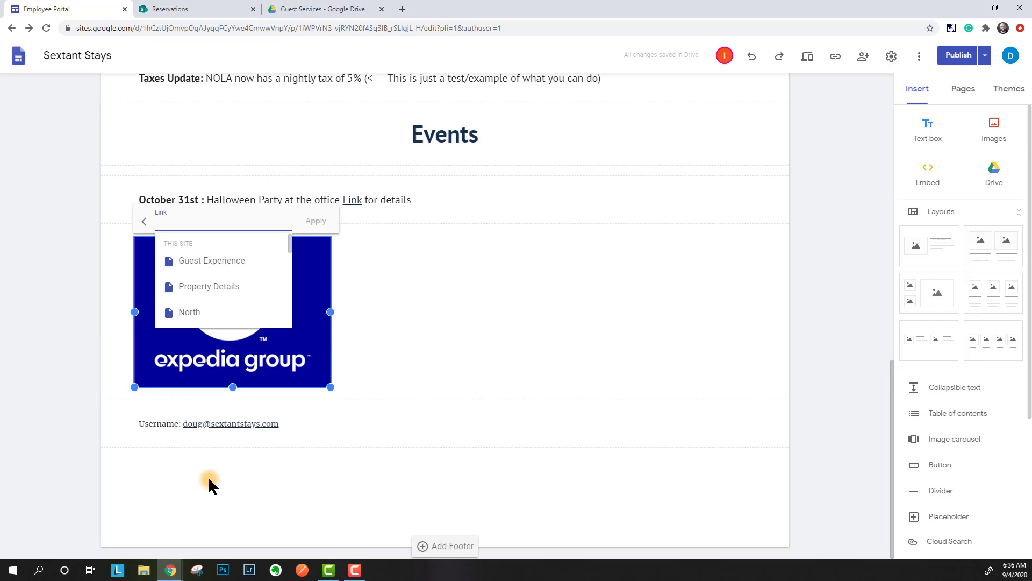
pyautogui.click(206, 476)
# - Delete the sections holding the Expedia logo and the username line
pyautogui.click(213, 295)
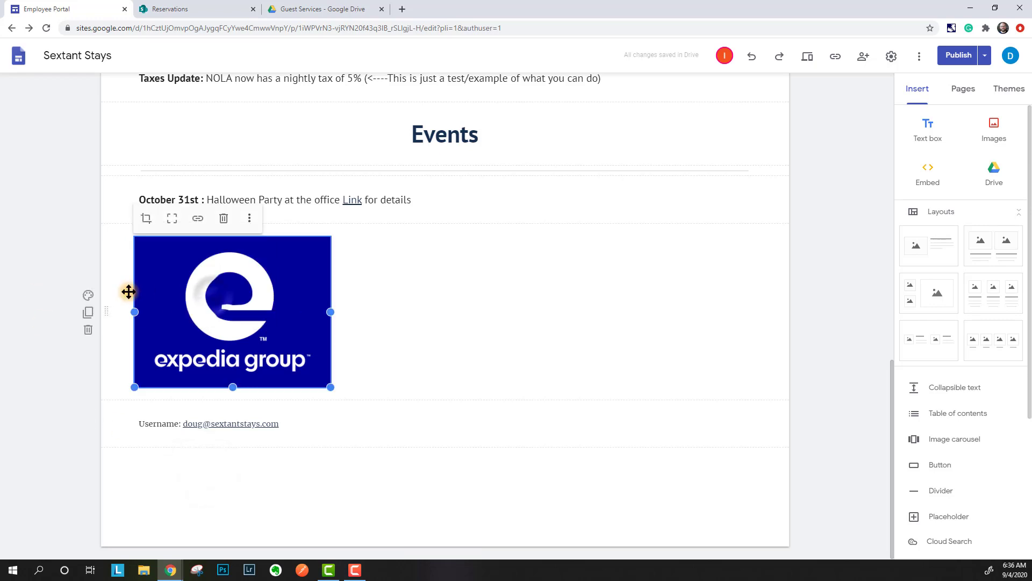
pyautogui.click(89, 331)
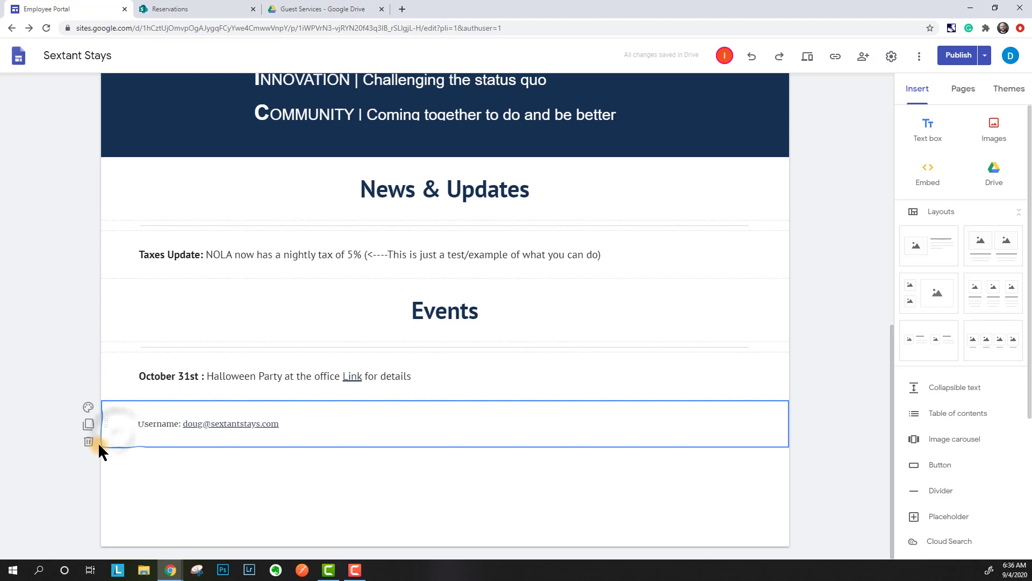
pyautogui.click(88, 441)
pyautogui.click(215, 471)
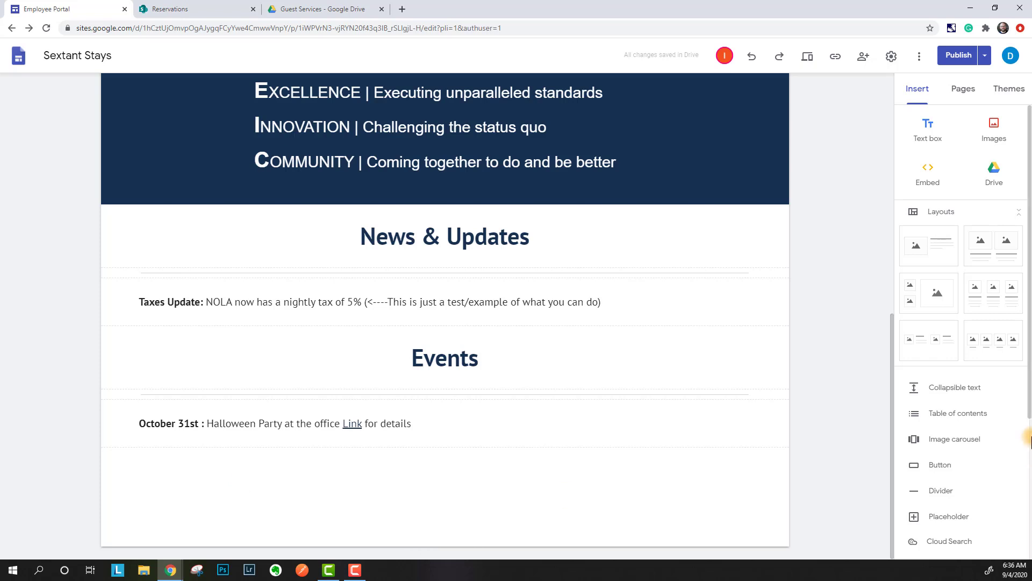
pyautogui.click(858, 342)
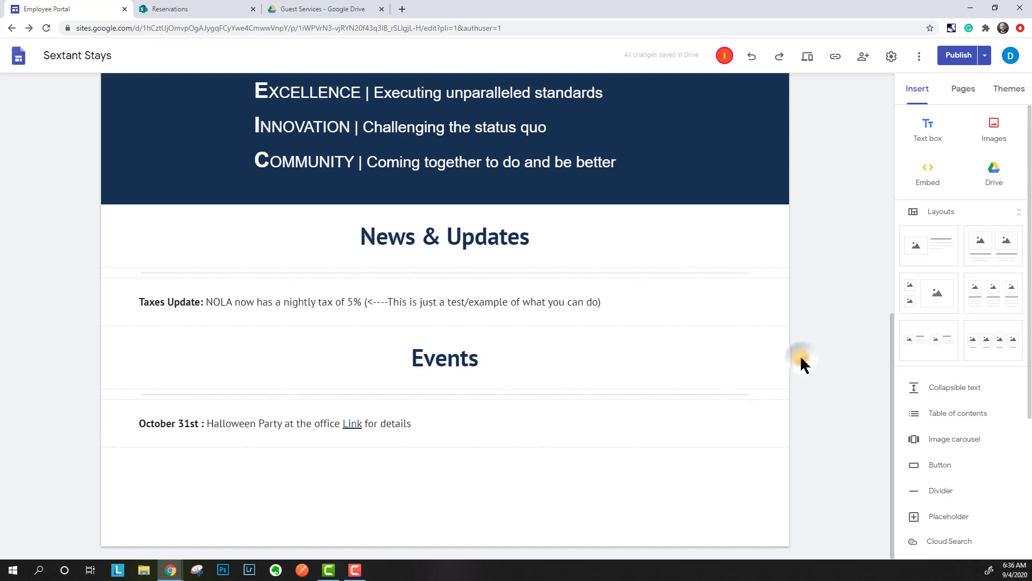
pyautogui.scroll(10, 801, 357)
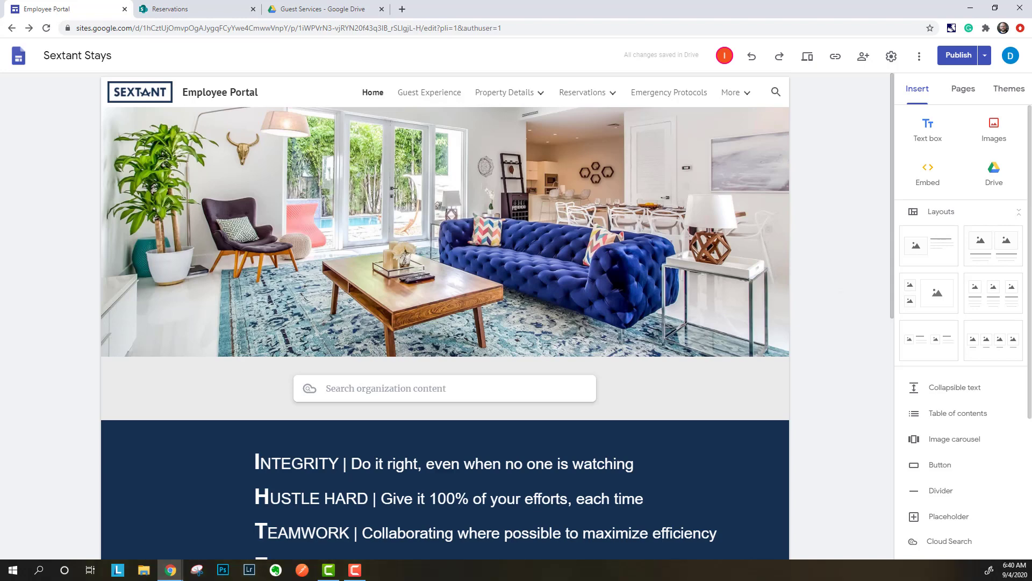
pyautogui.scroll(-9, 320, 438)
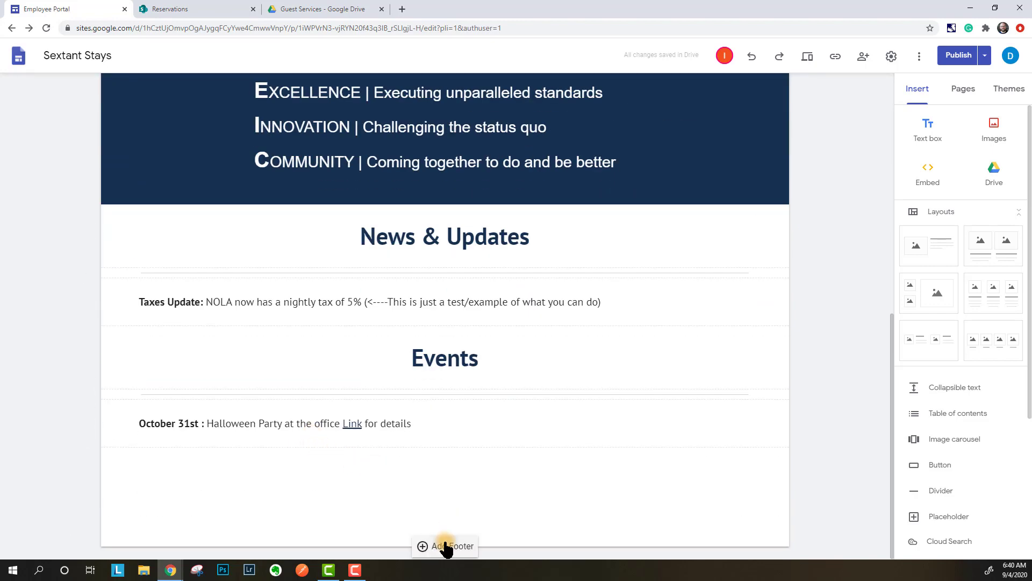
pyautogui.click(446, 546)
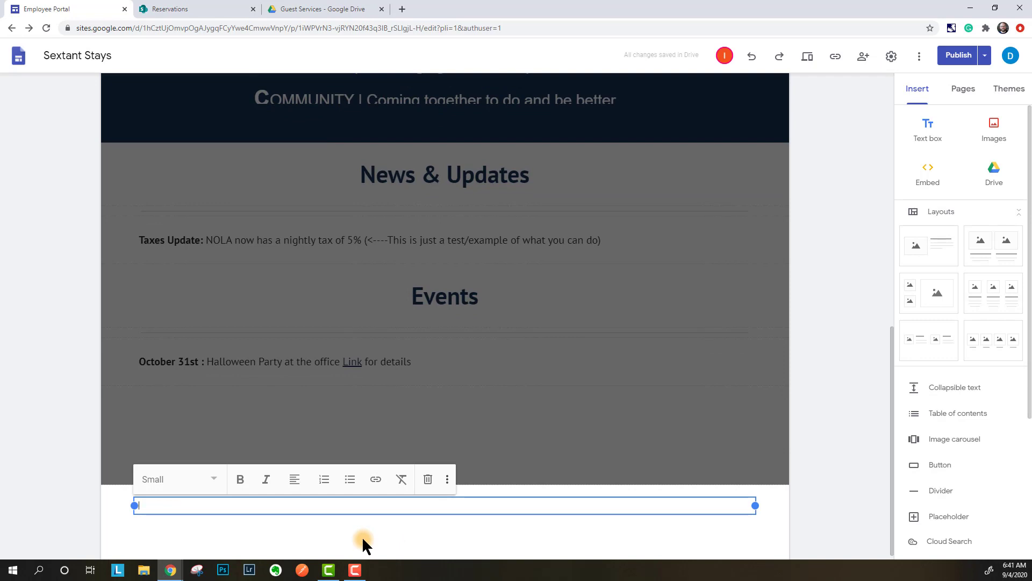
pyautogui.click(349, 509)
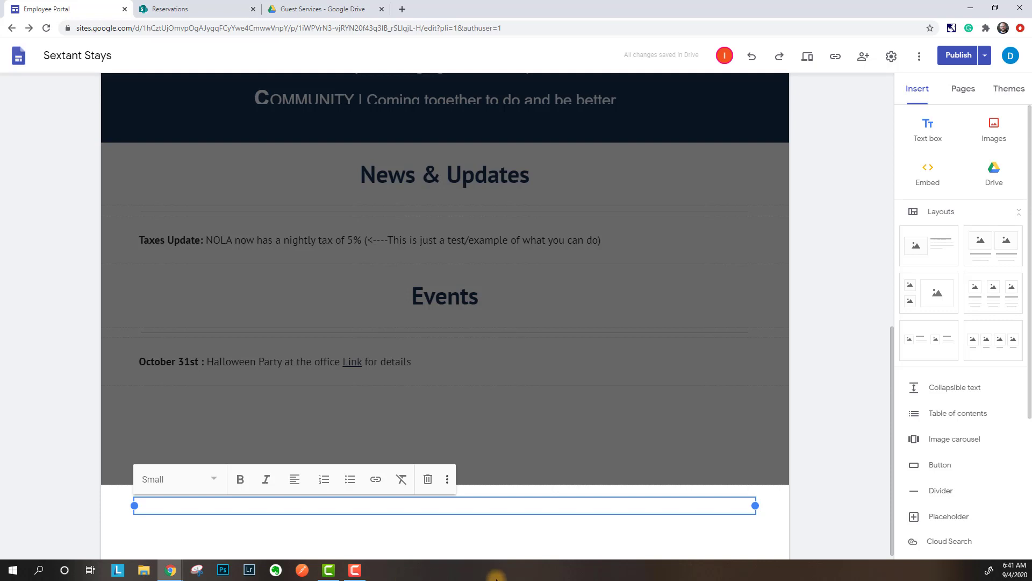
pyautogui.click(428, 479)
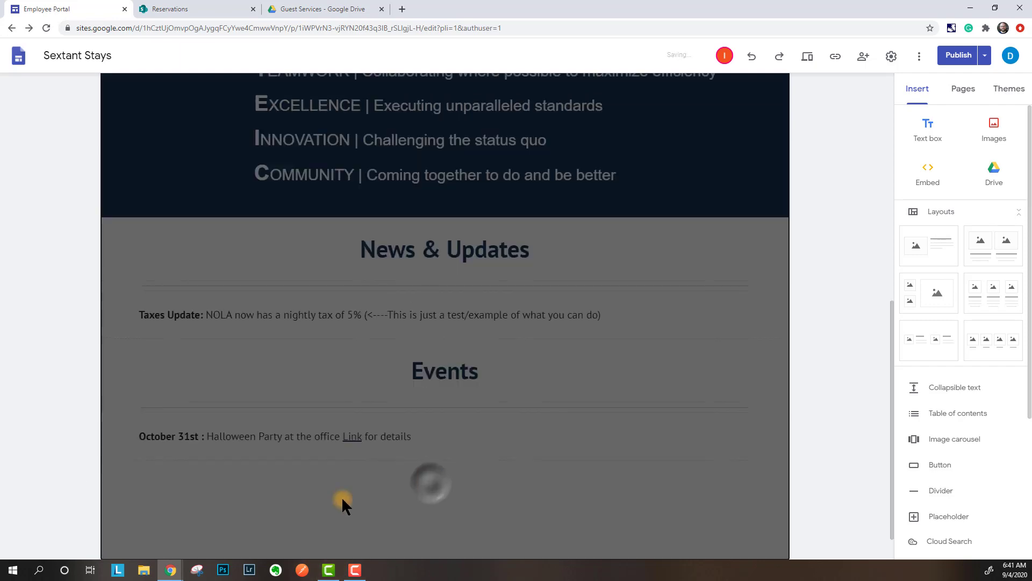
pyautogui.click(53, 373)
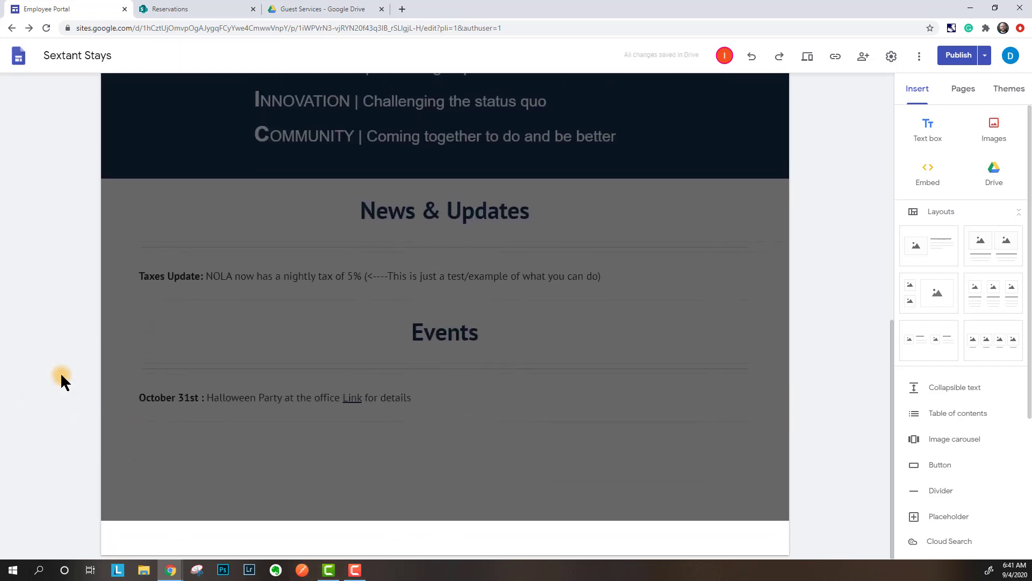
pyautogui.scroll(10, 60, 372)
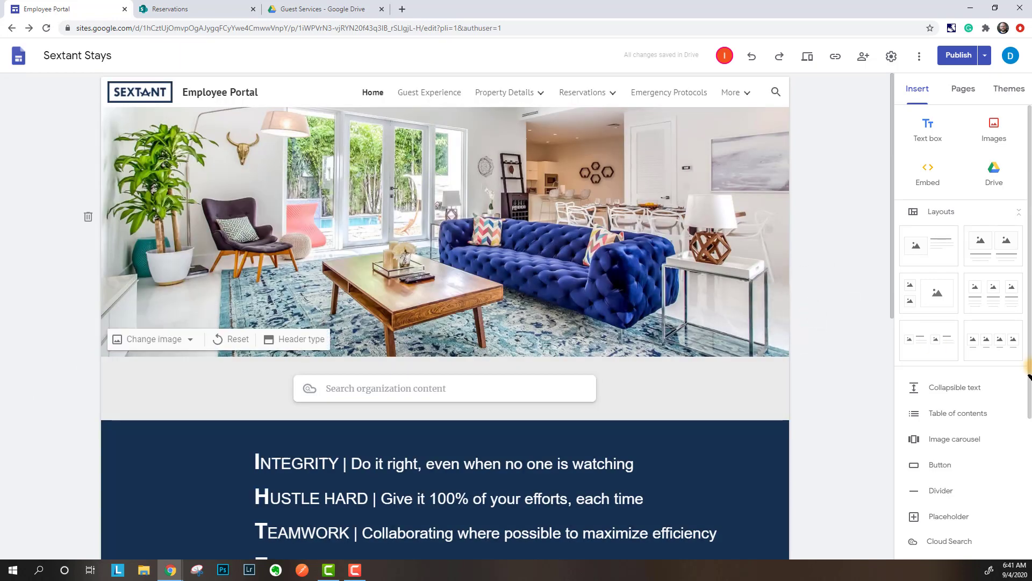
pyautogui.click(864, 59)
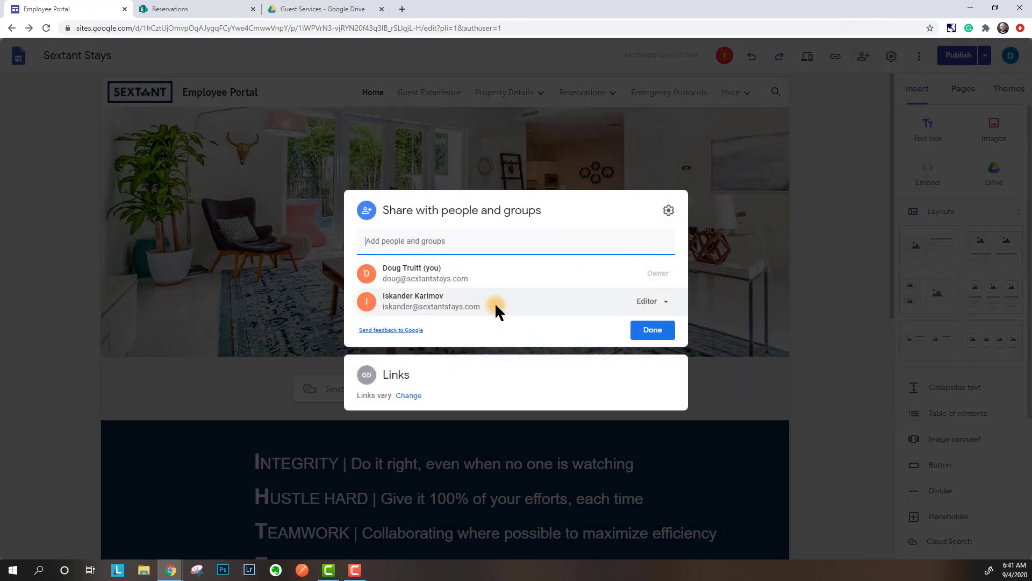
pyautogui.click(534, 279)
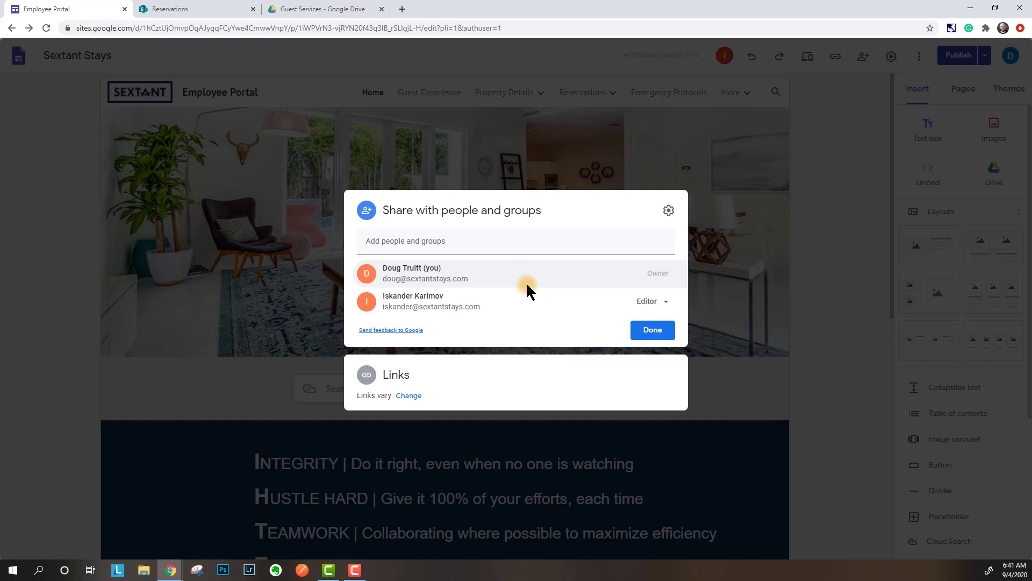
pyautogui.click(637, 329)
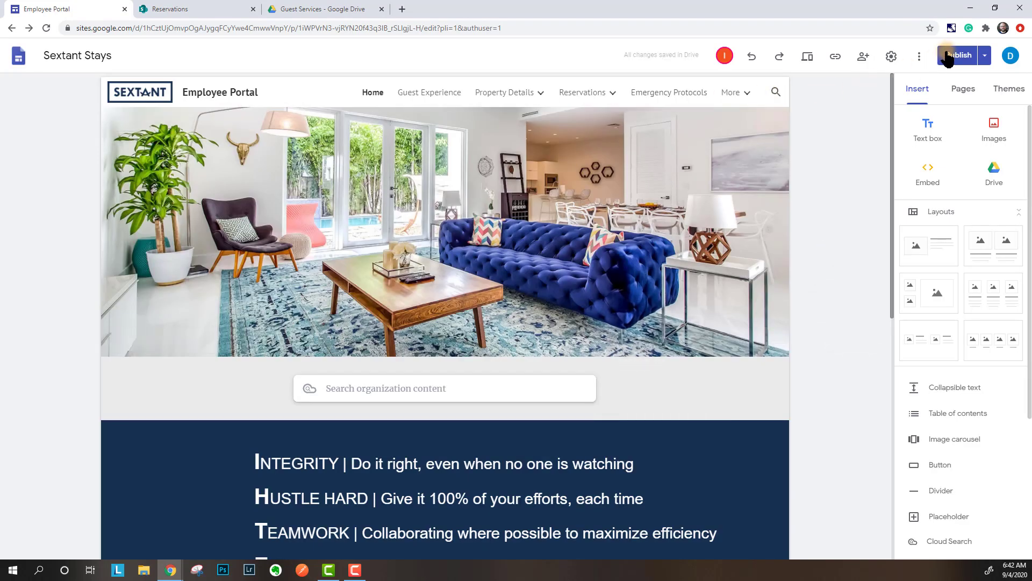
# - Glance at the site options and the Guest Services Drive folder, then return to the editor
pyautogui.click(919, 56)
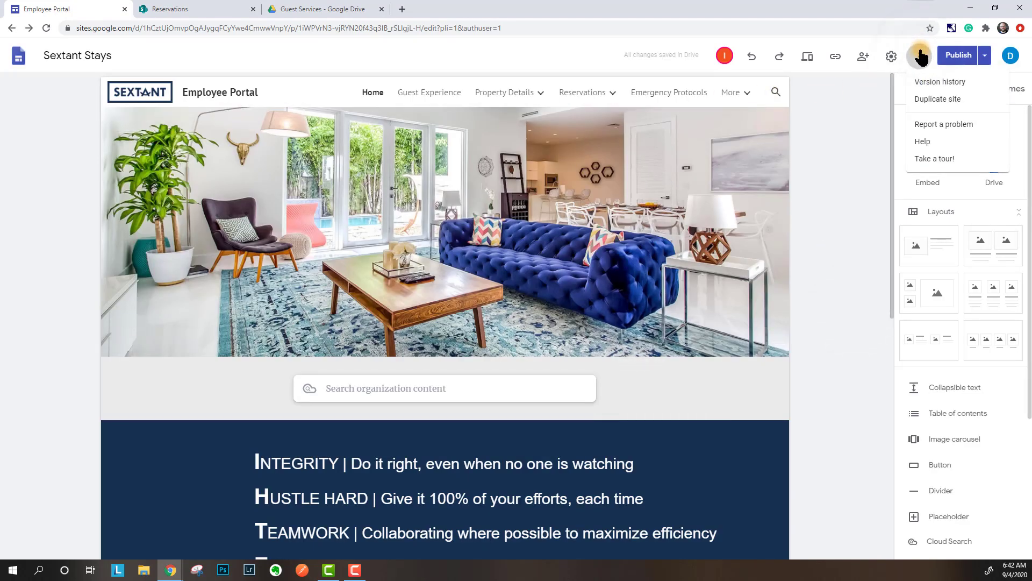
pyautogui.click(337, 11)
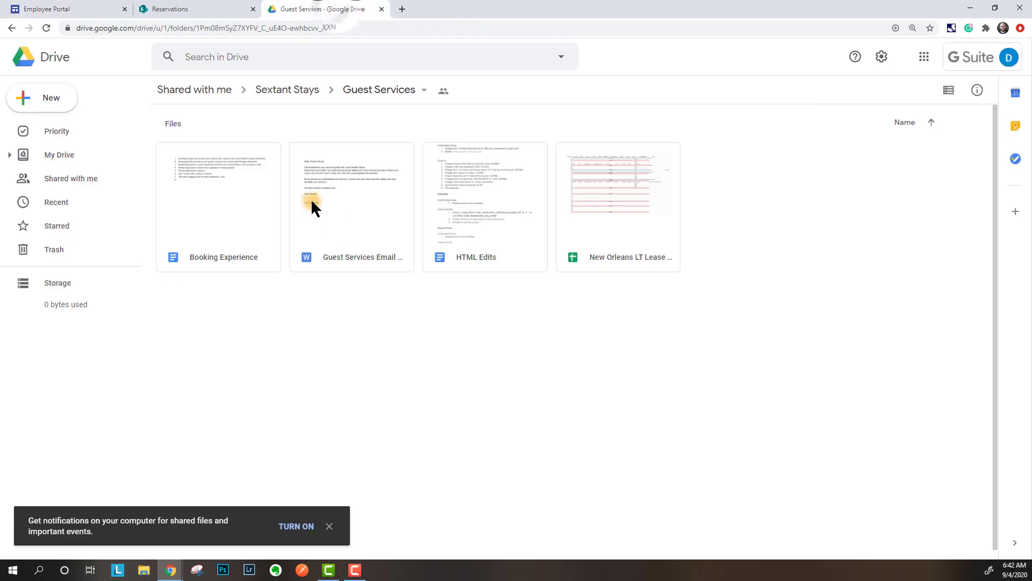
pyautogui.click(251, 55)
pyautogui.click(55, 7)
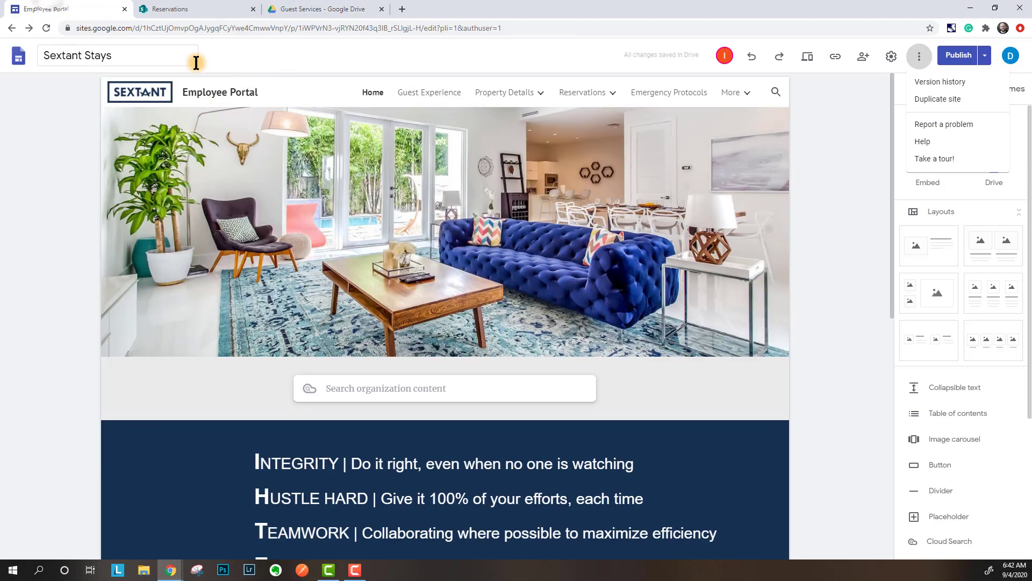
pyautogui.click(119, 56)
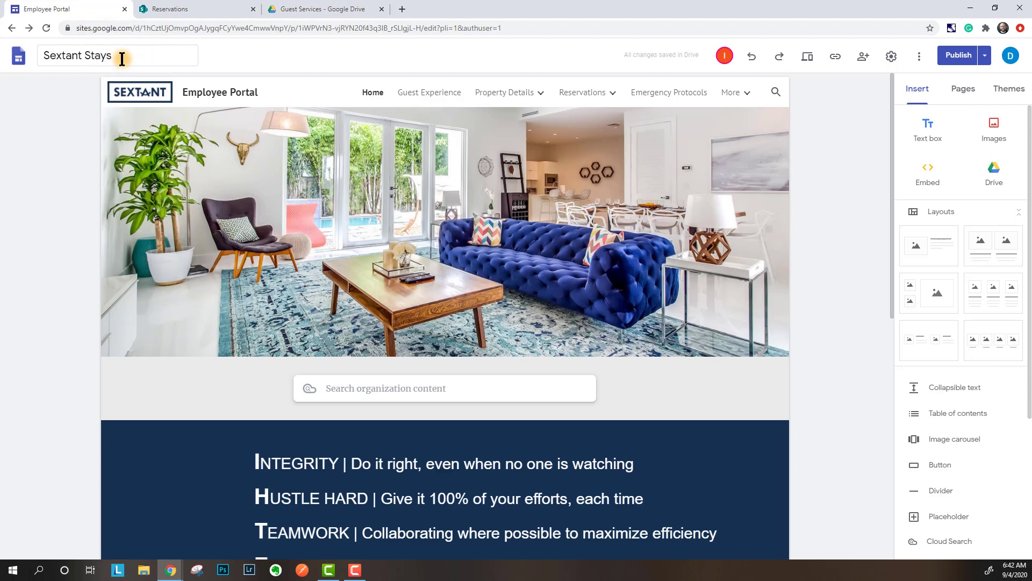
# - Rename the site title to 'Sextant Stays - Employee Portal'
pyautogui.click(122, 59)
pyautogui.write('- P')
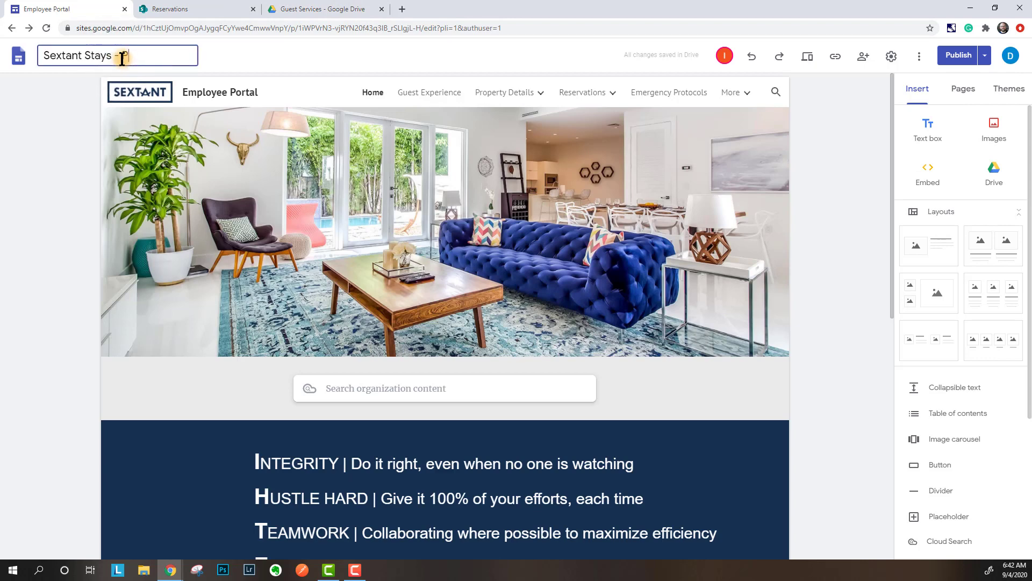
pyautogui.write('ort')
pyautogui.press('BackSpace')
pyautogui.press('BackSpace')
pyautogui.press('BackSpace')
pyautogui.press('BackSpace')
pyautogui.write('Empo')
pyautogui.press('BackSpace')
pyautogui.write('loyee Port')
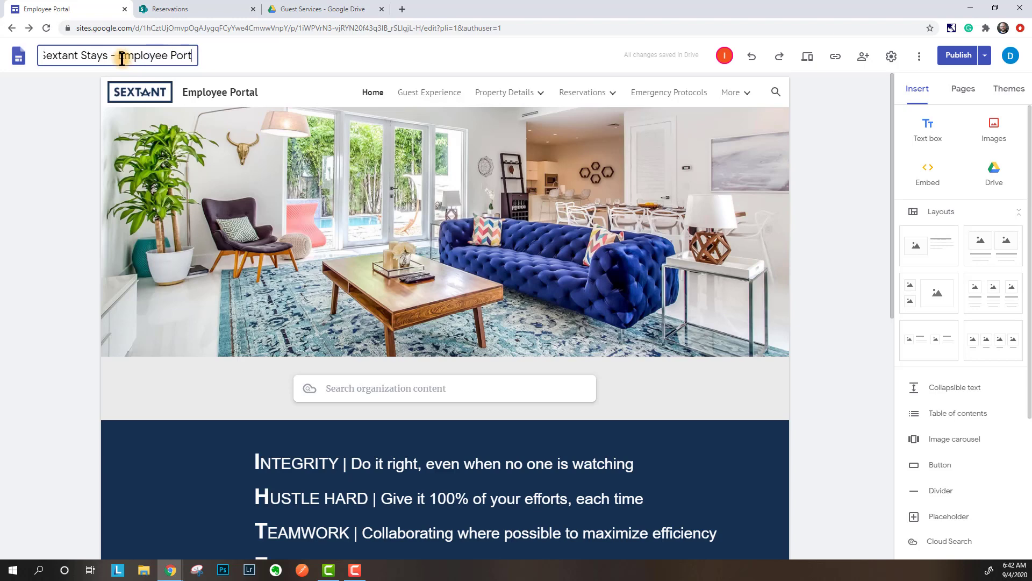
pyautogui.write('al')
pyautogui.press('Return')
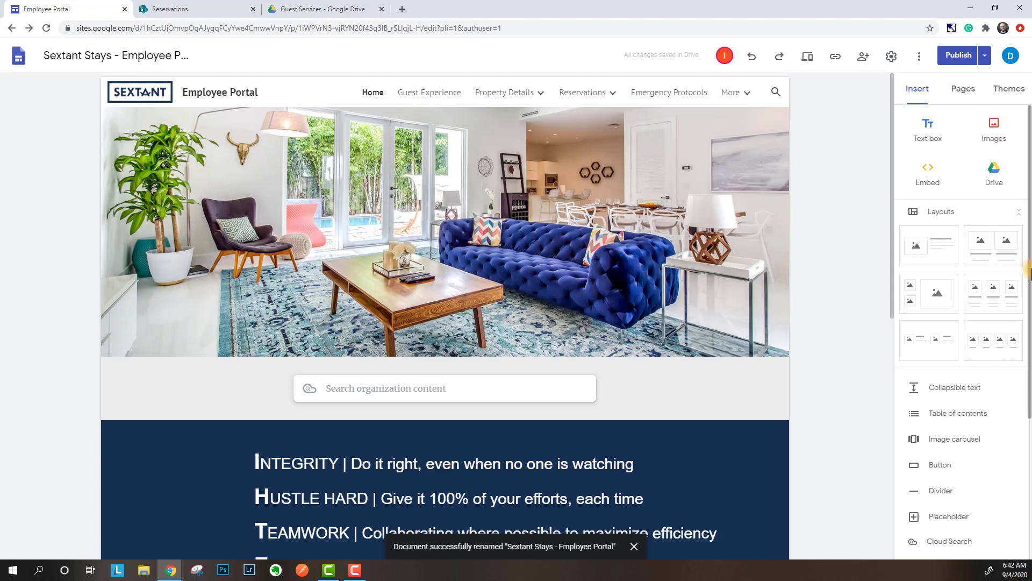
# - Copy the full site title and go back to Google Drive
pyautogui.click(104, 56)
pyautogui.doubleClick(105, 58)
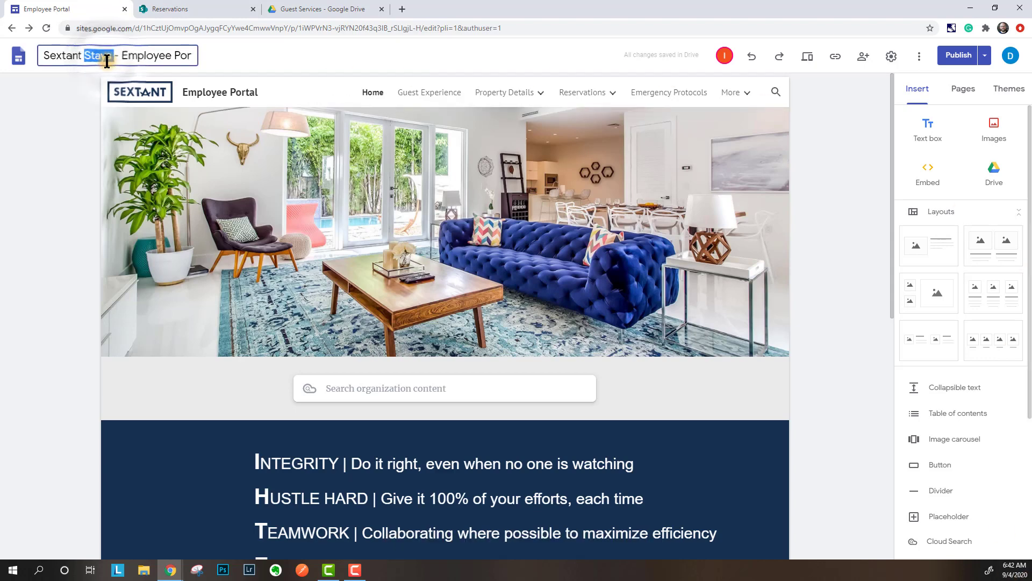
pyautogui.tripleClick(107, 60)
pyautogui.hotkey('ctrl', 'c')
pyautogui.click(323, 9)
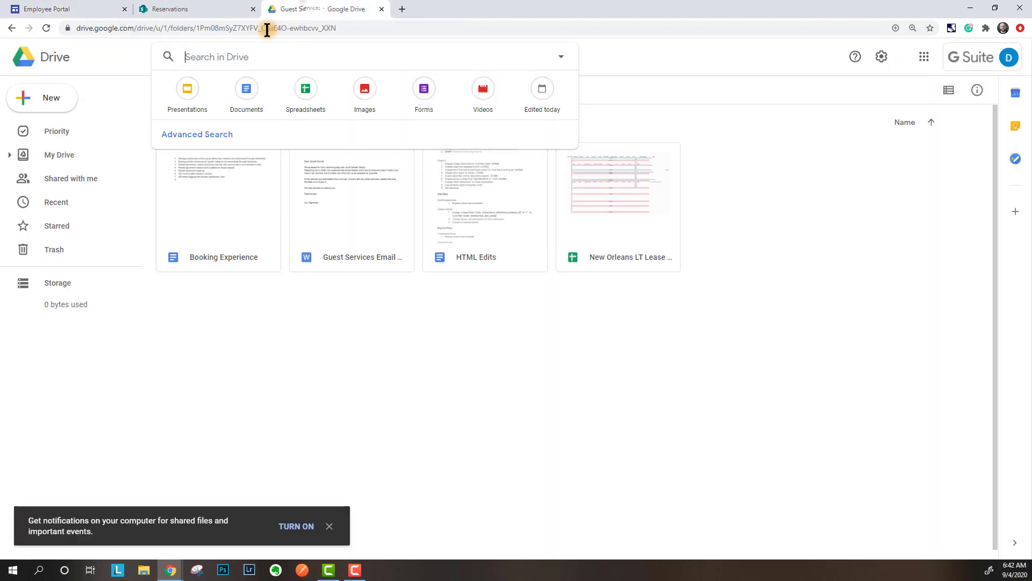
# - Search Drive for the pasted title 'Sextant Stays - Employee Portal'
pyautogui.click(227, 58)
pyautogui.hotkey('ctrl', 'v')
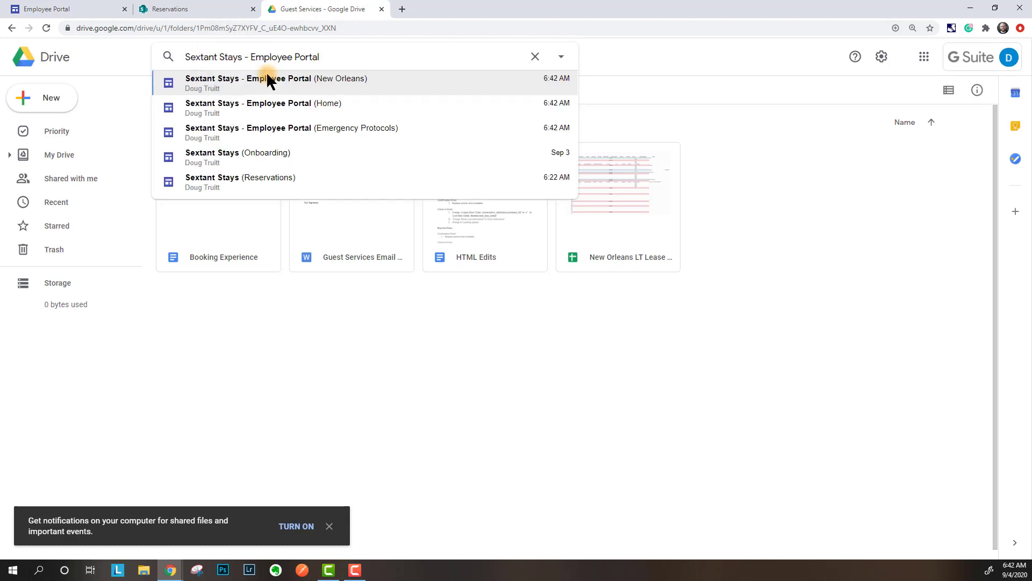
pyautogui.press('Return')
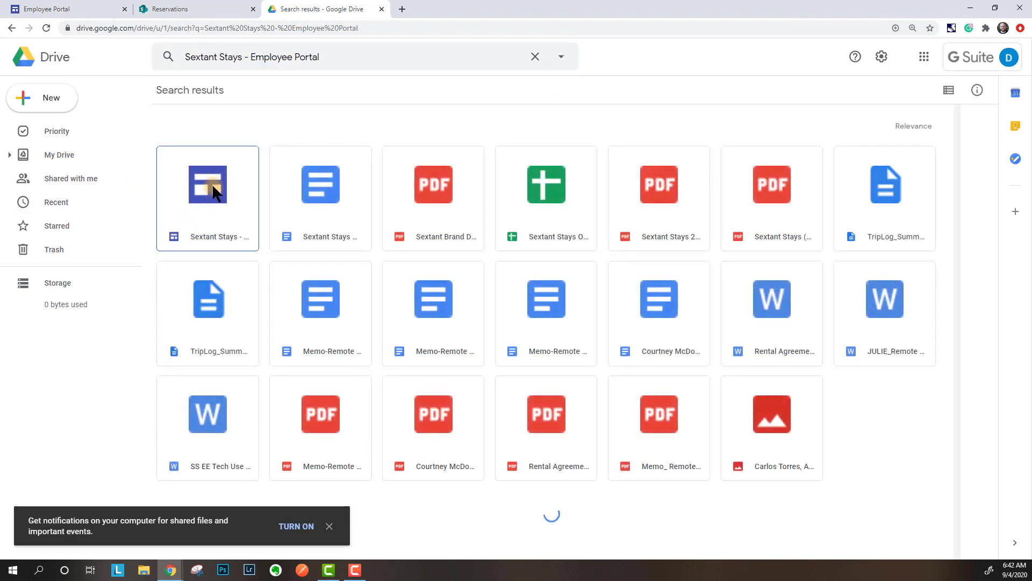
# - Open the site result's context menu, check Make a copy, then close without copying
pyautogui.rightClick(205, 213)
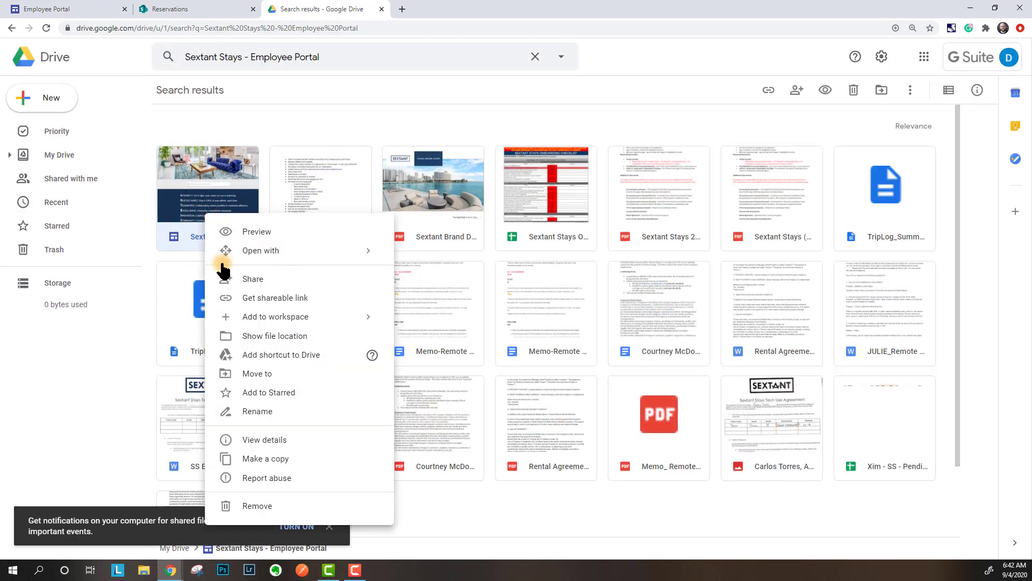
pyautogui.click(271, 458)
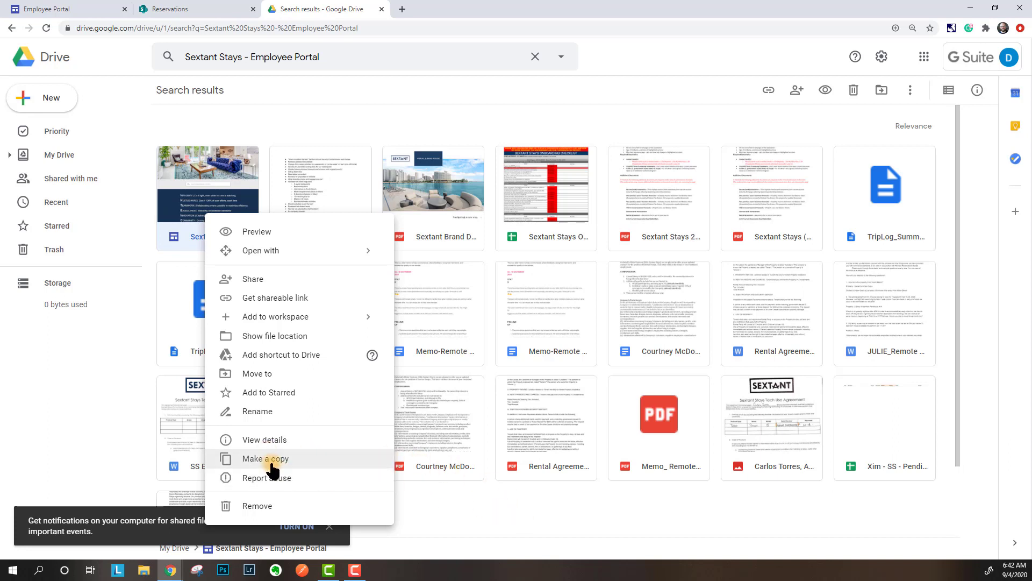
pyautogui.click(493, 509)
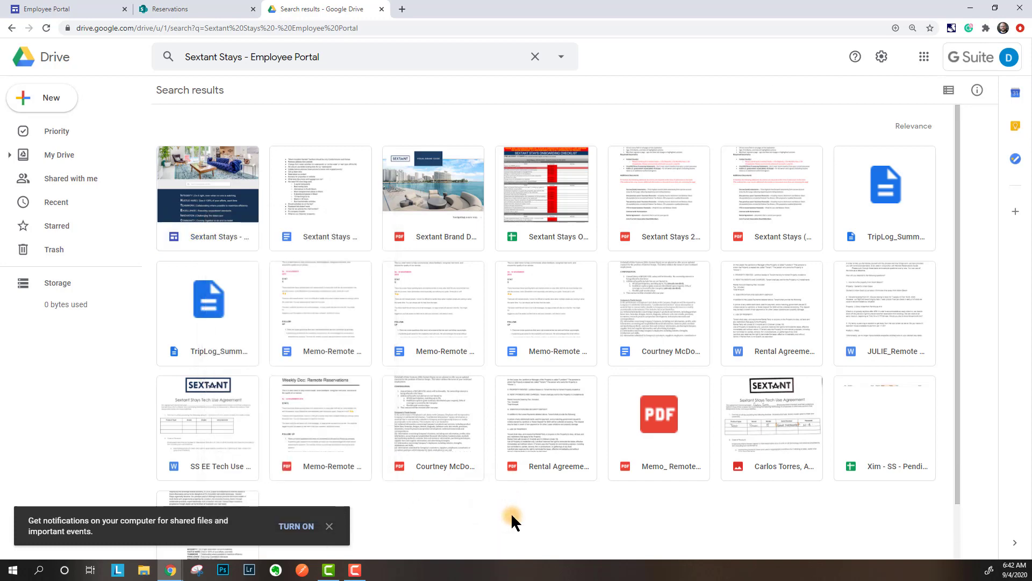